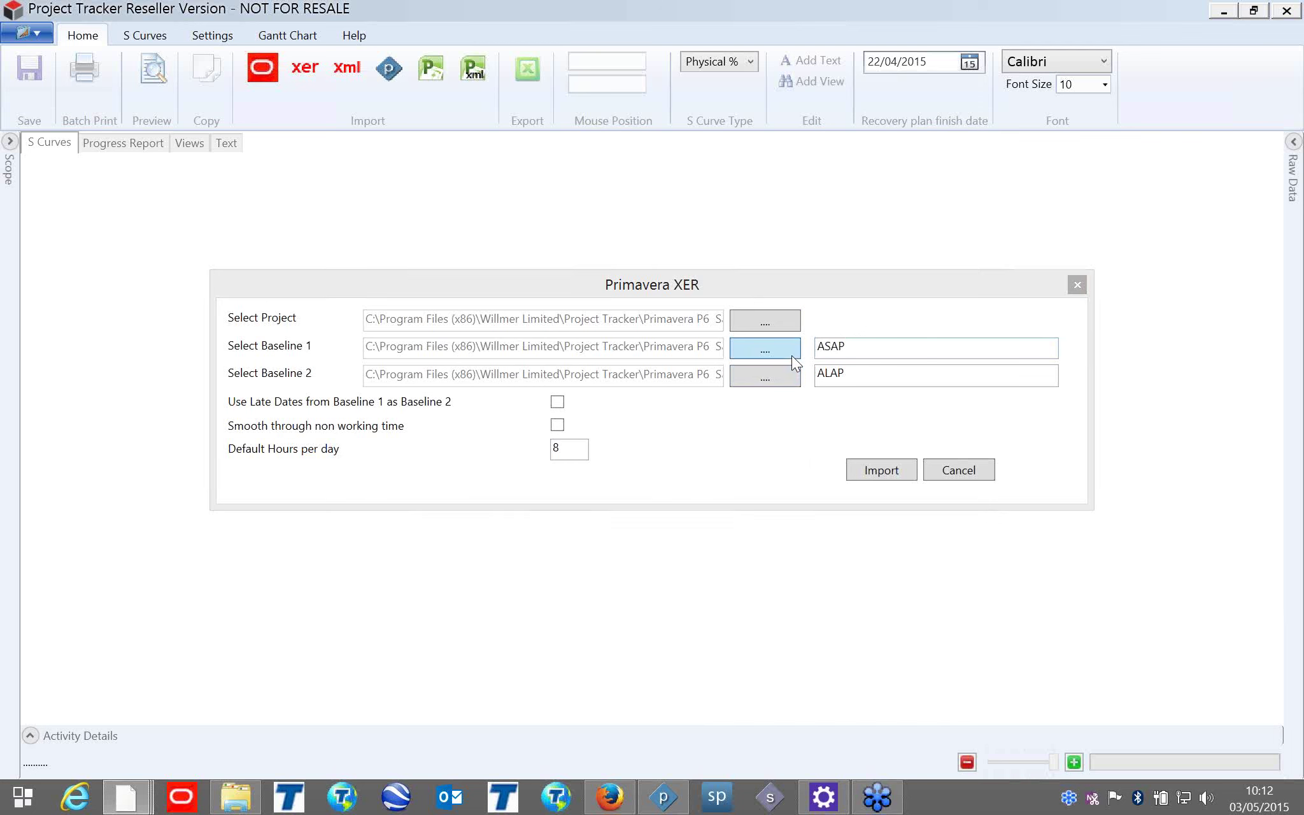
Select the ASAP file as Baseline 1 and the ALAP file as Baseline 2, and import the Primavera XER project.
left_click(791, 355)
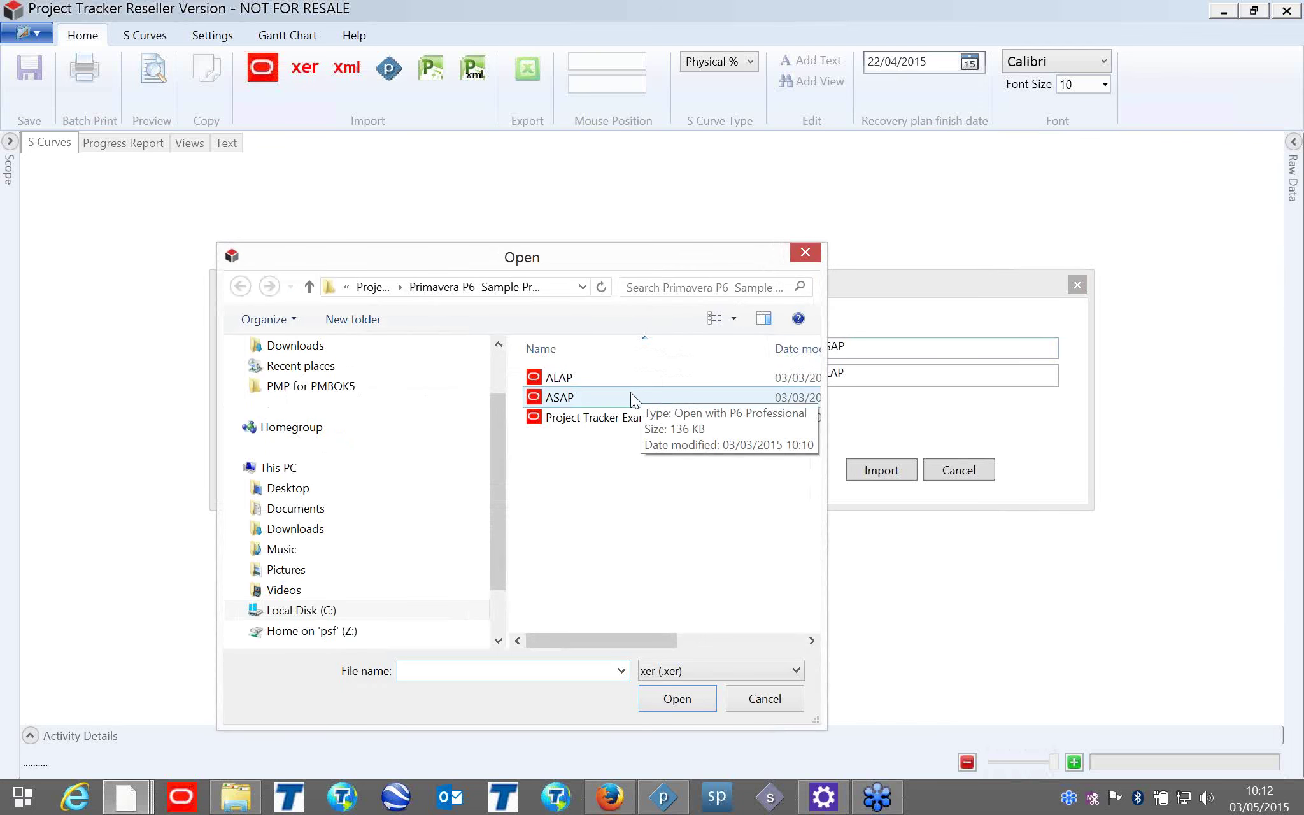
left_click(631, 396)
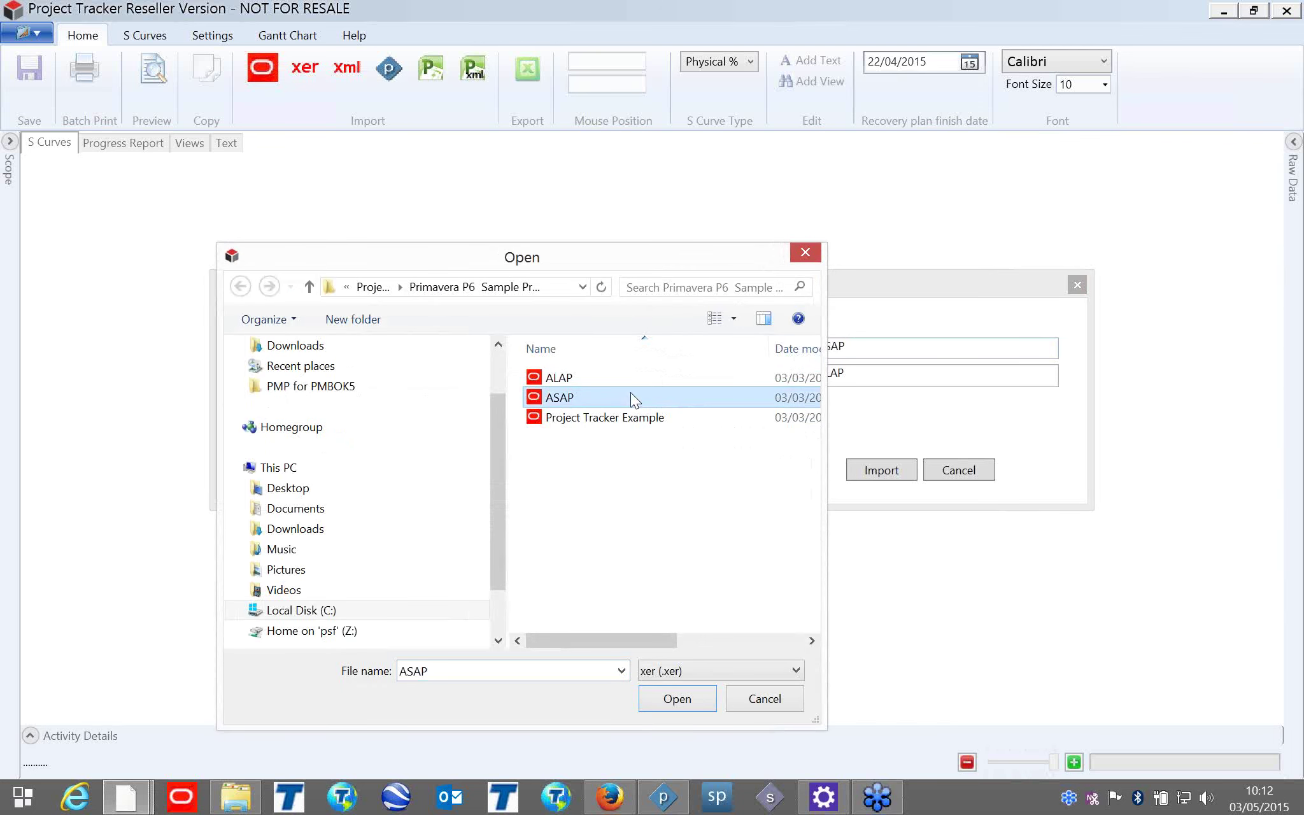
left_click(678, 700)
left_click(751, 378)
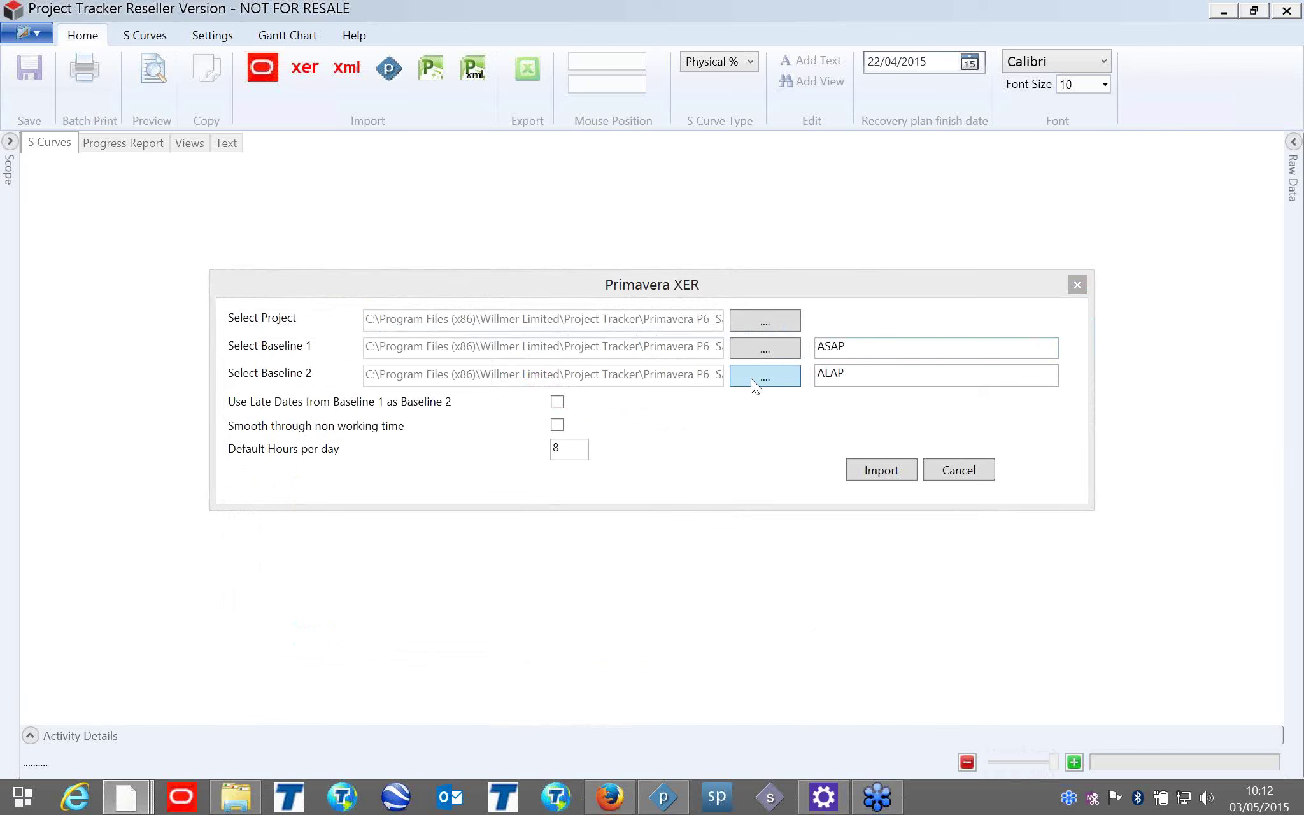
left_click(586, 384)
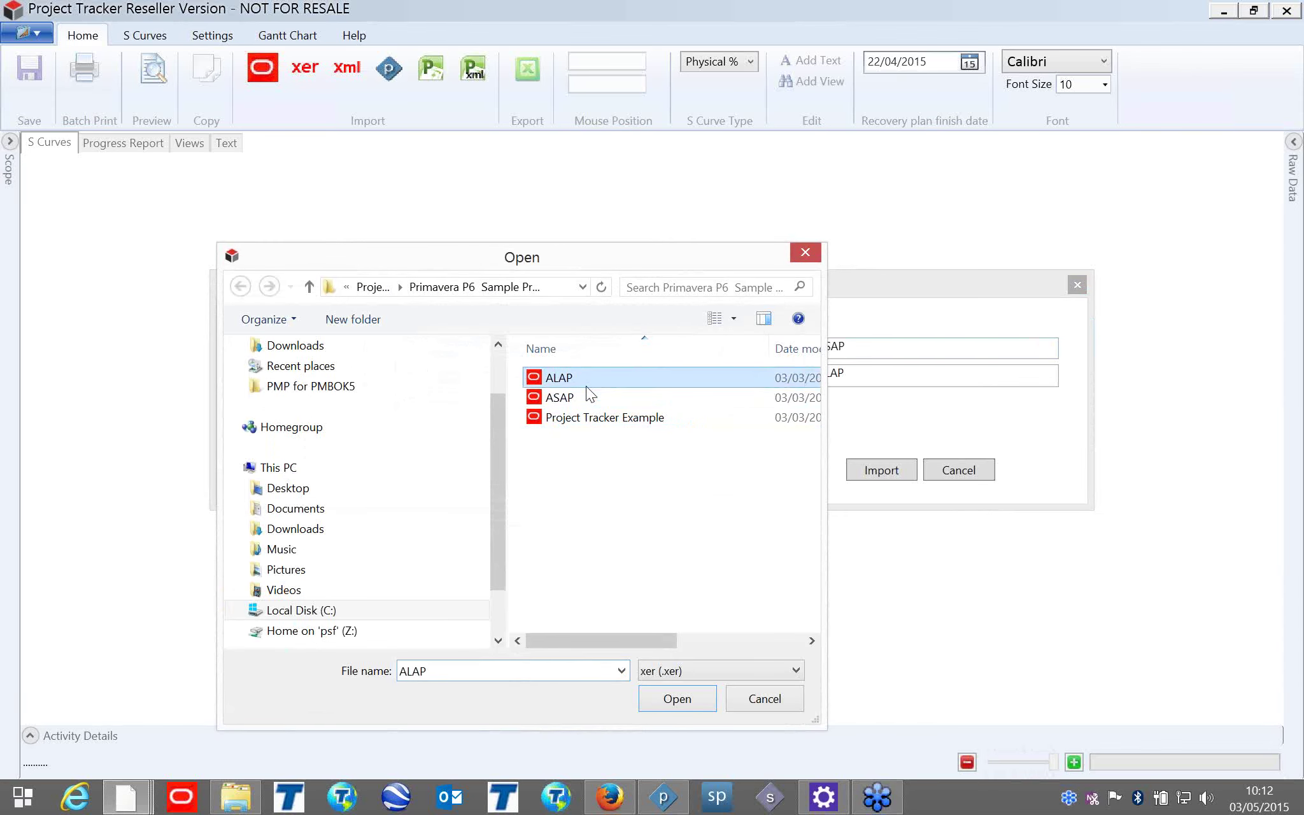
left_click(679, 699)
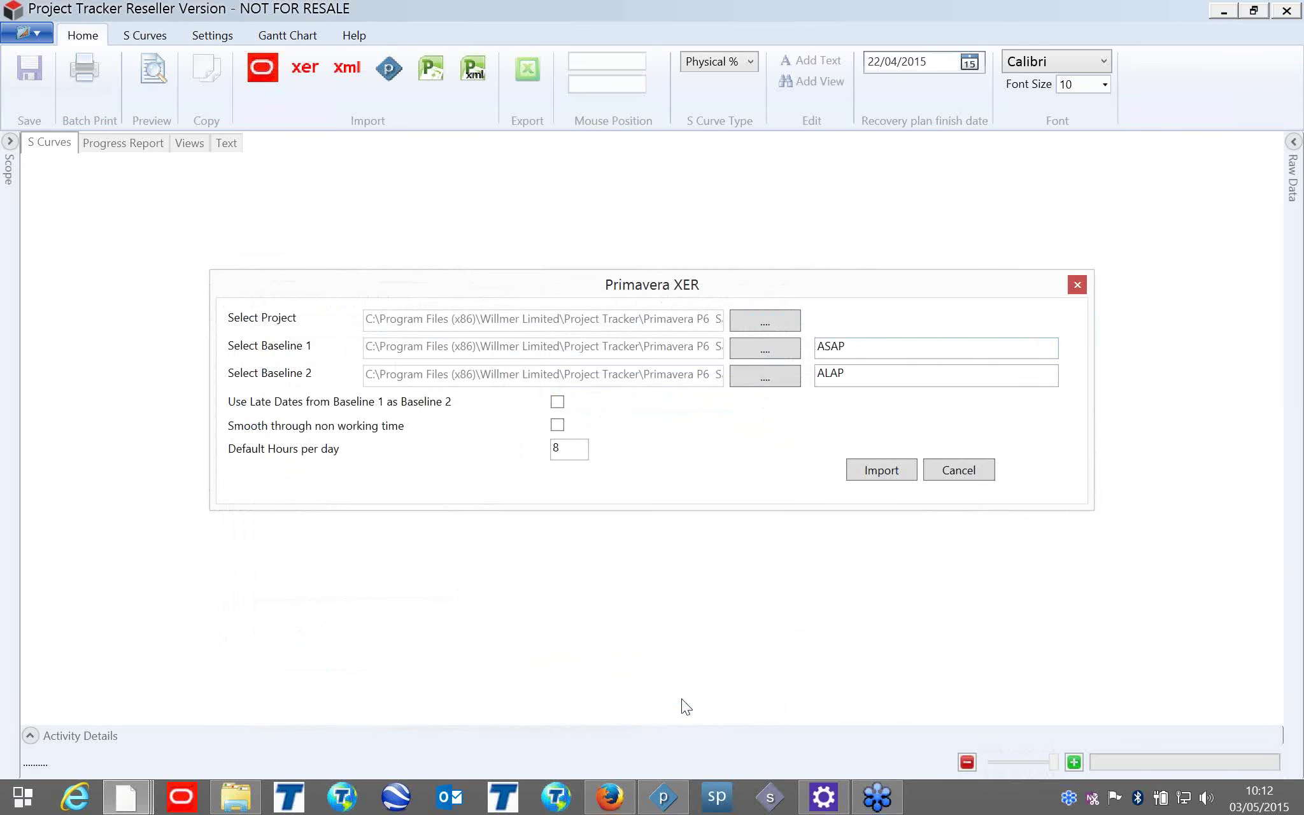
left_click(873, 478)
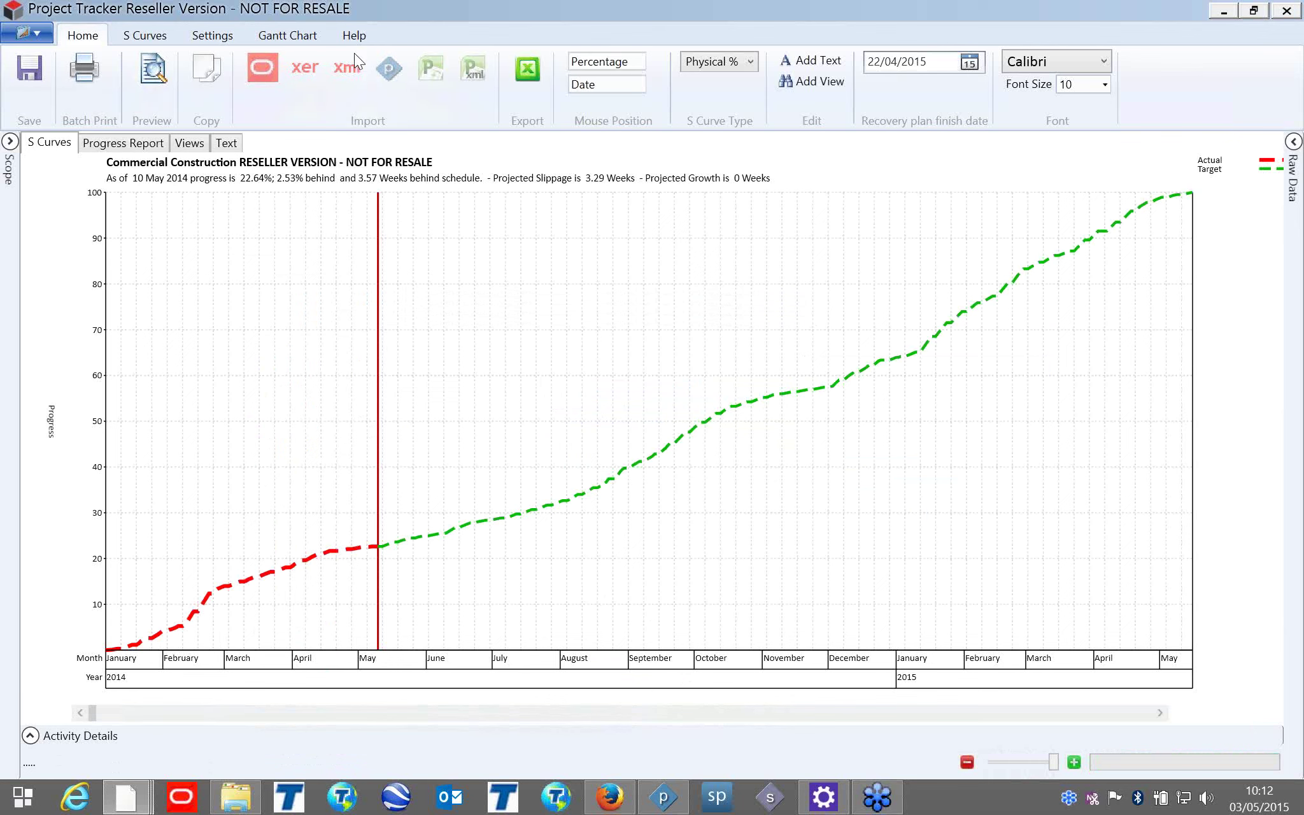
Compare the S curve types Duration, Physical %, Cost and Resource, and return the chart to Physical %.
left_click(705, 70)
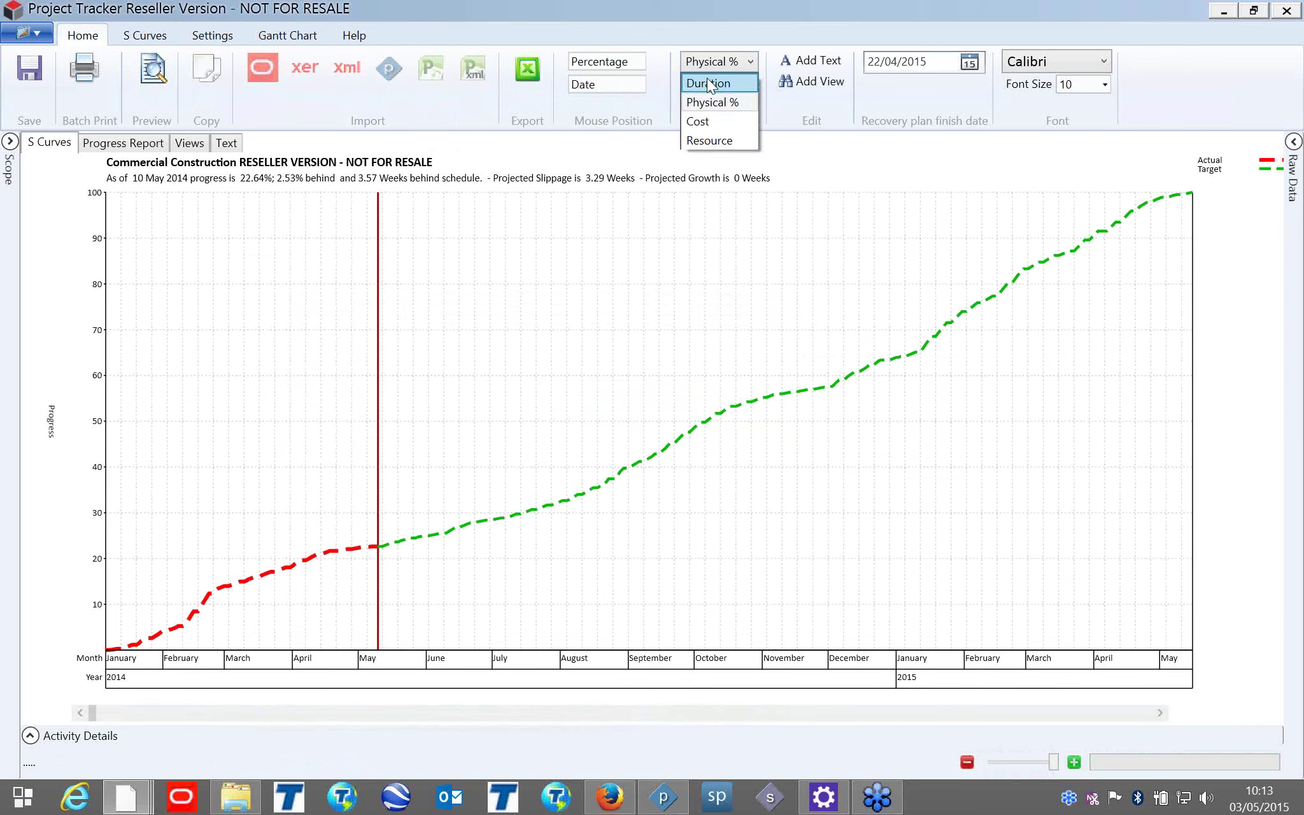
left_click(706, 78)
left_click(710, 69)
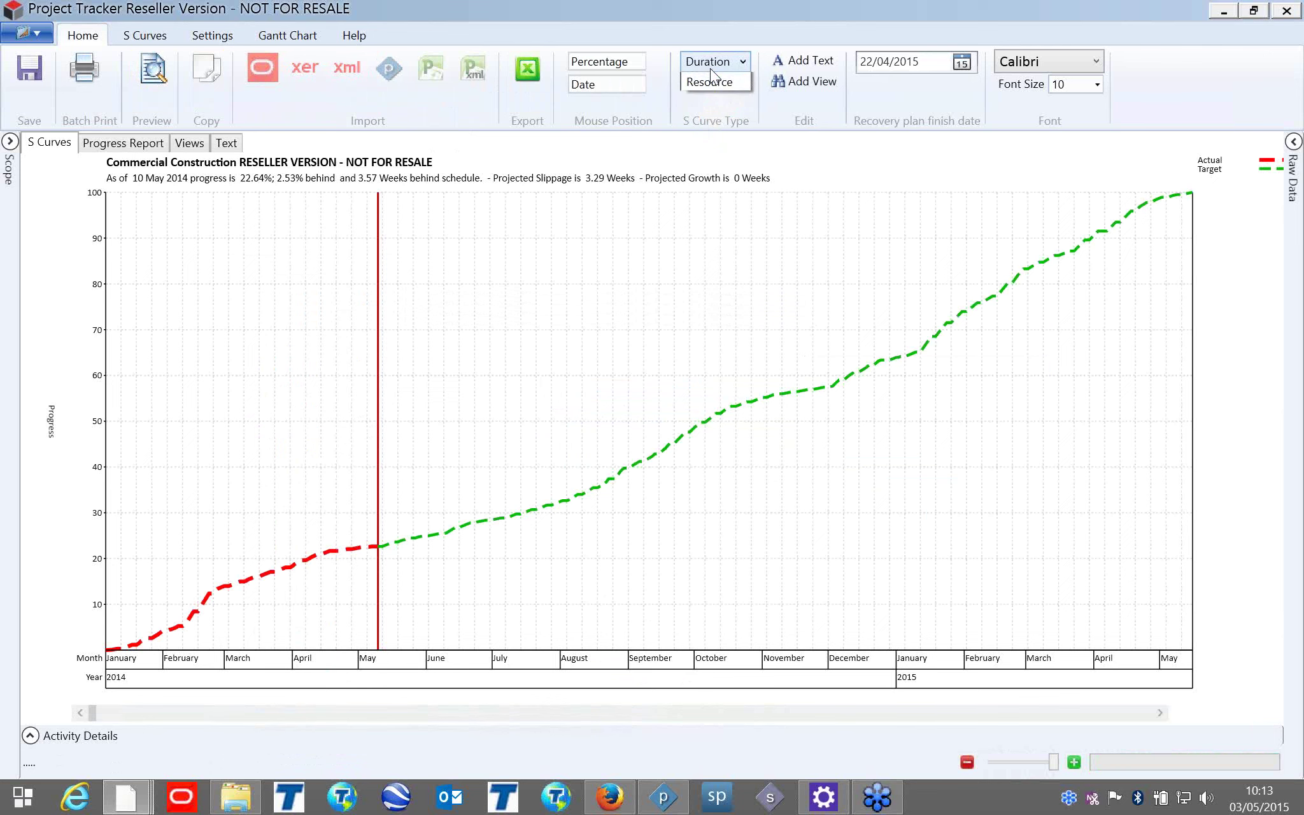
left_click(718, 102)
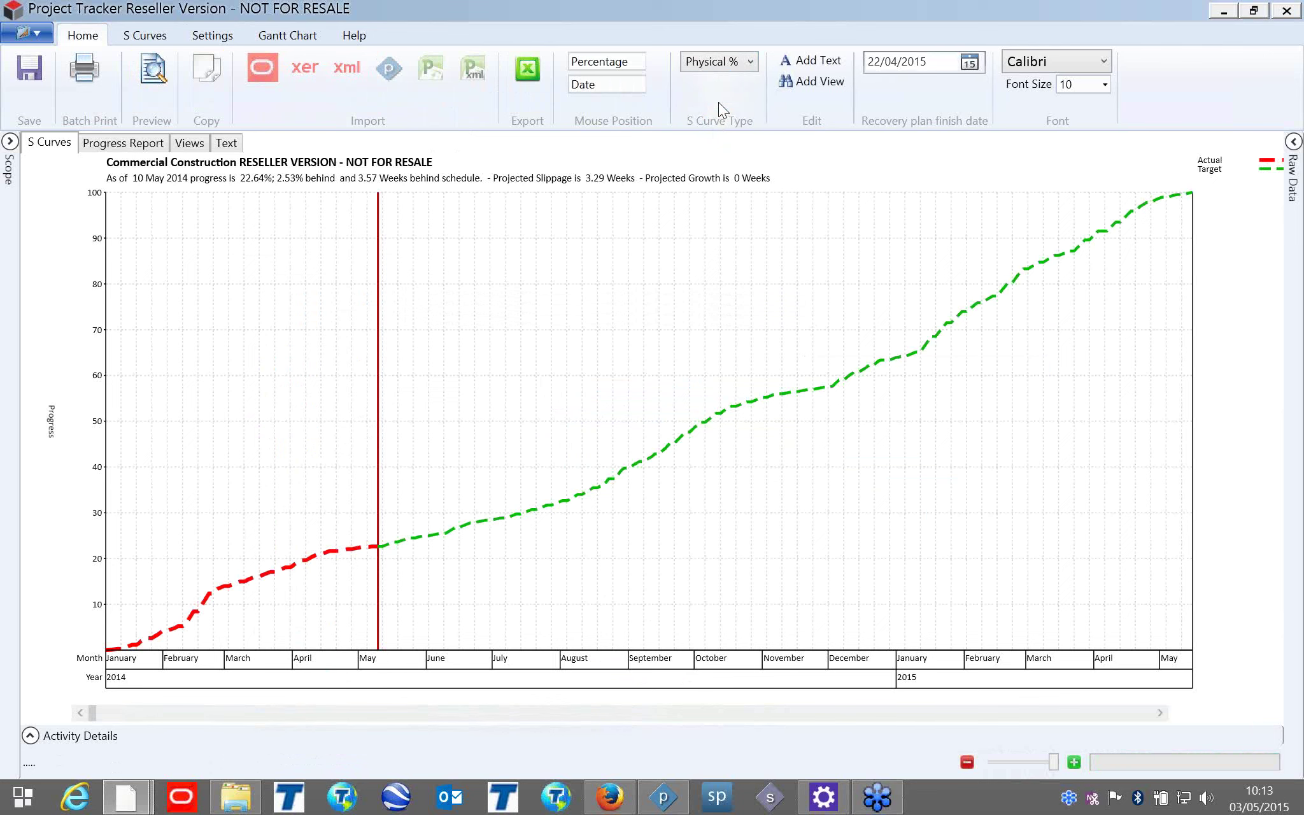
left_click(718, 70)
left_click(727, 122)
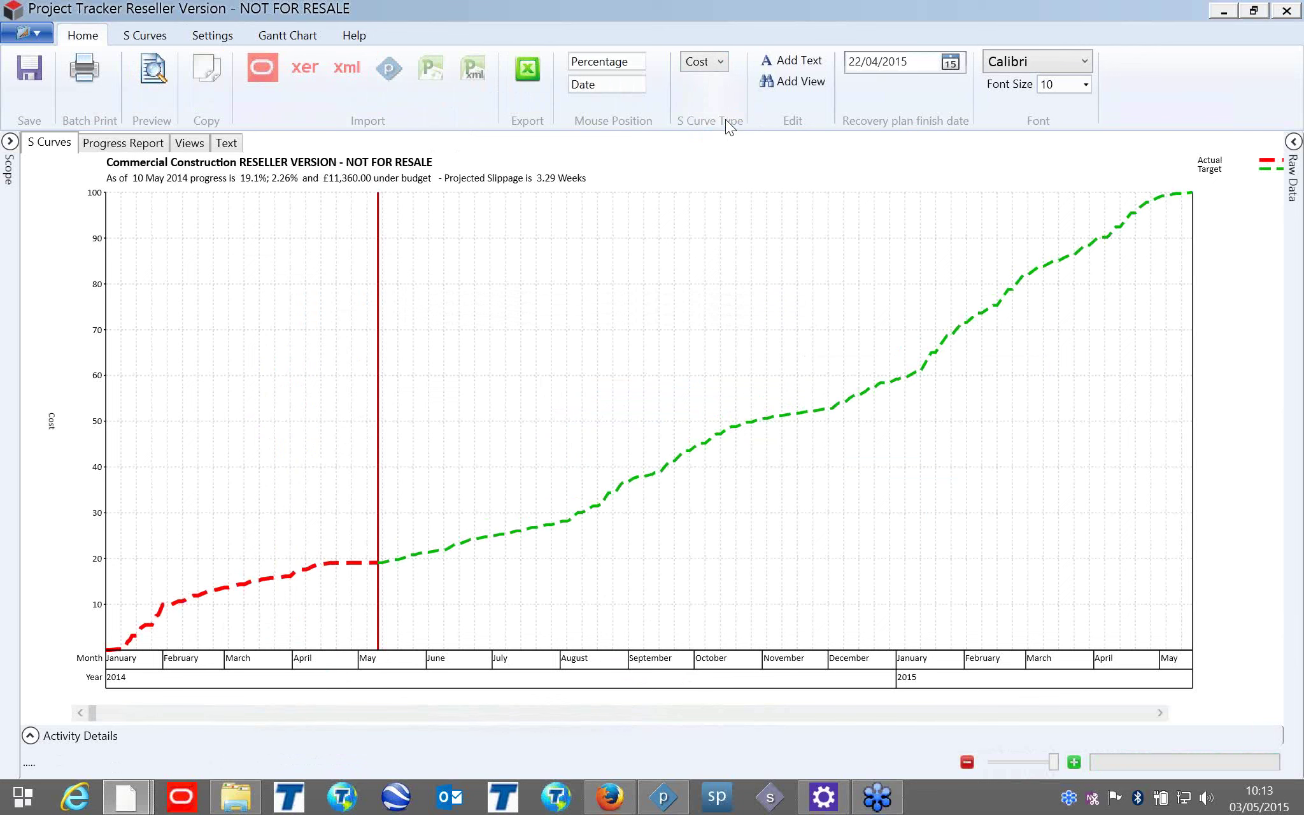
left_click(718, 63)
left_click(726, 140)
left_click(696, 69)
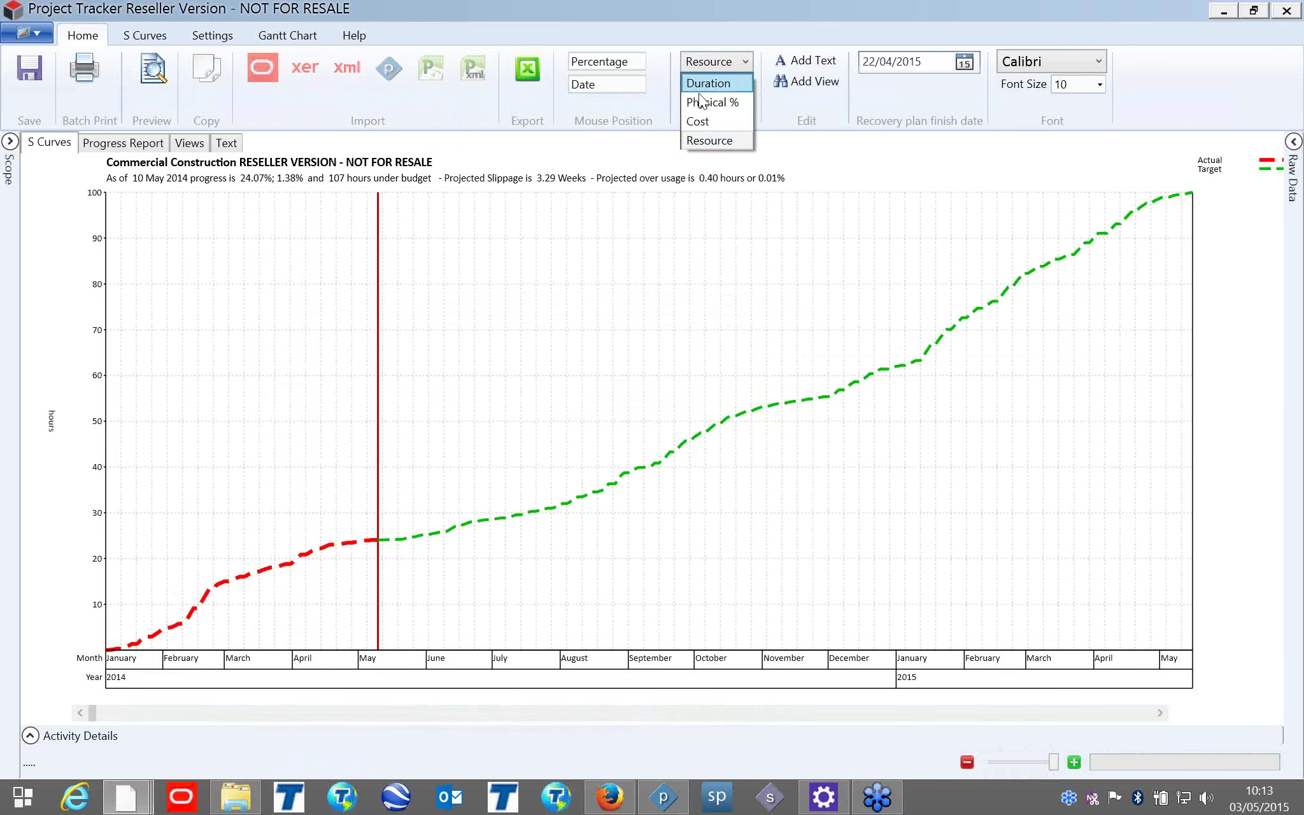
left_click(700, 100)
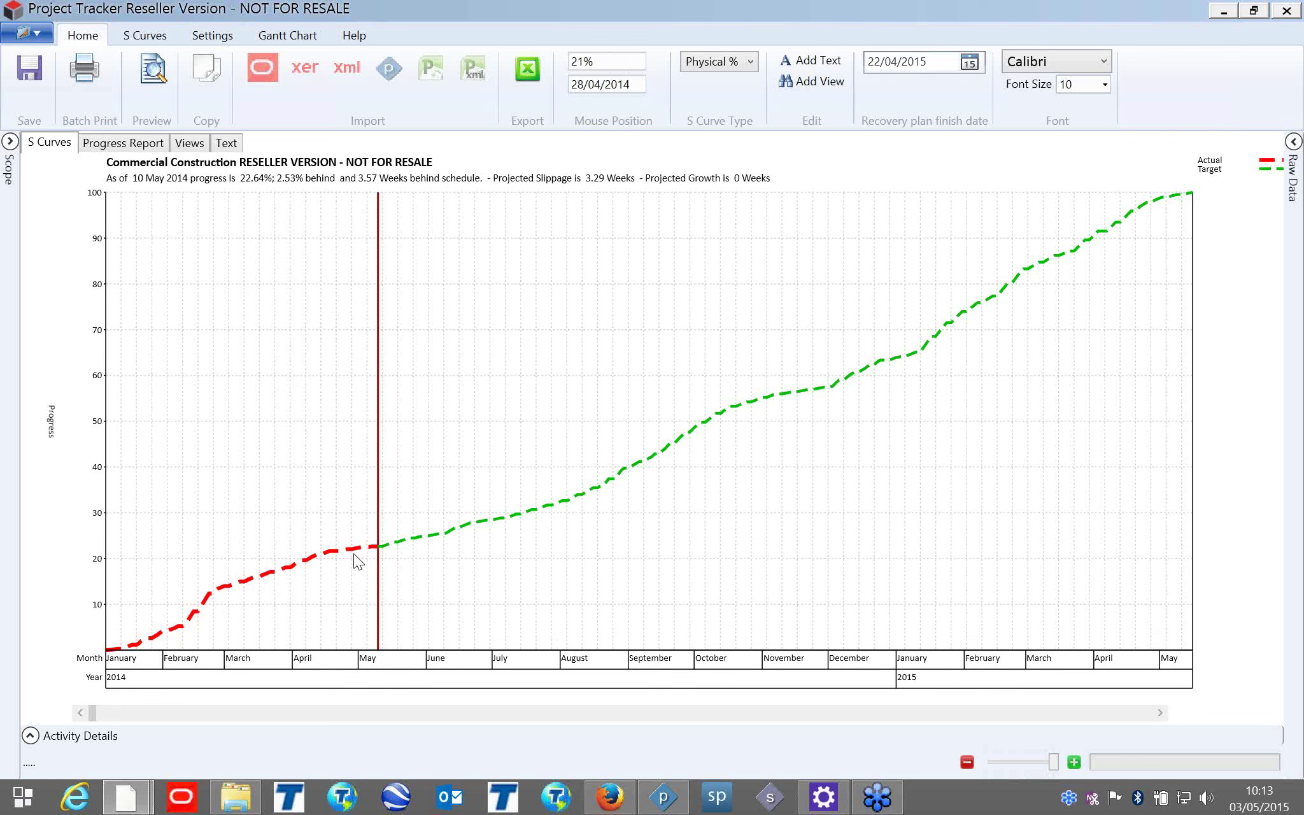
Hide the actual line and the target line on the S curve one after the other, showing each again.
left_click(163, 34)
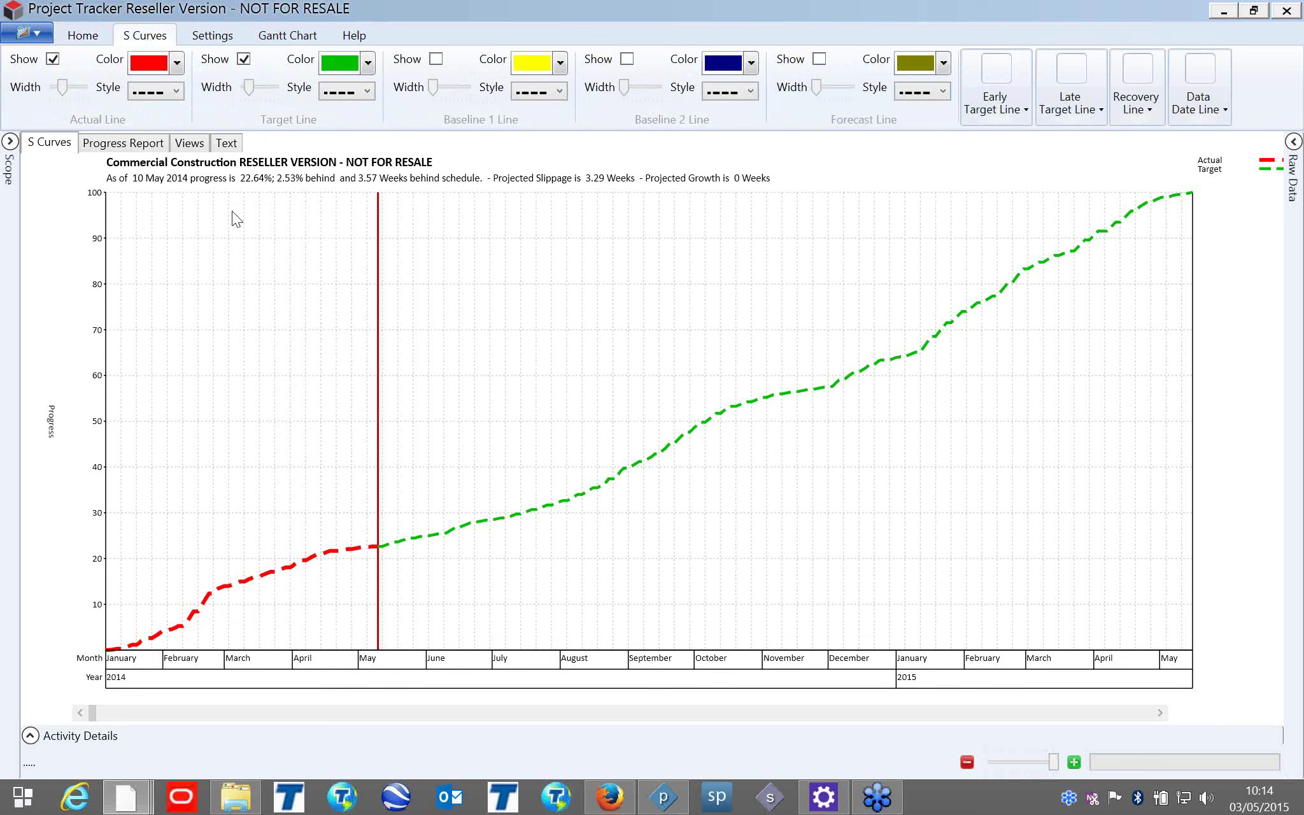
left_click(53, 61)
left_click(54, 62)
left_click(243, 60)
left_click(243, 60)
Show the early target line and the late target line on the S curve chart.
left_click(1016, 115)
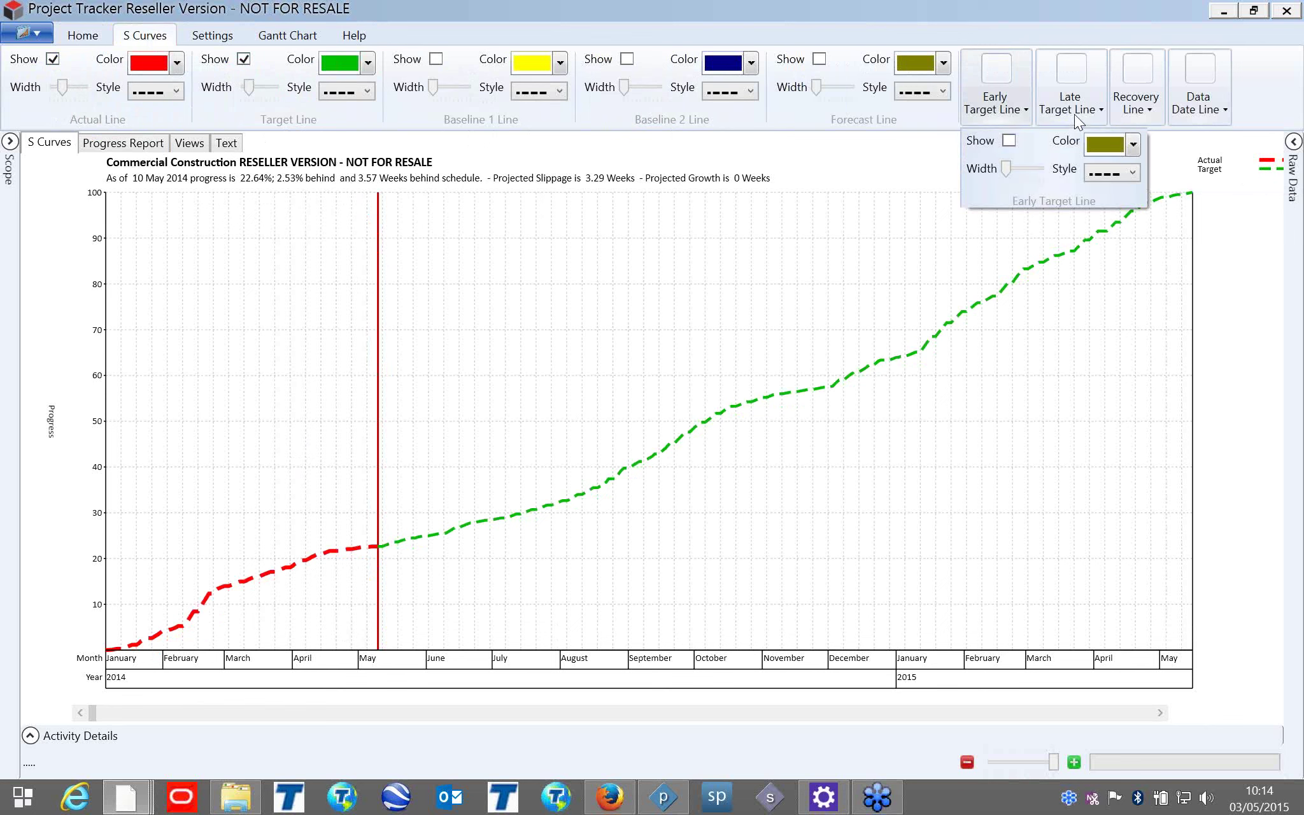
left_click(1008, 141)
left_click(1075, 78)
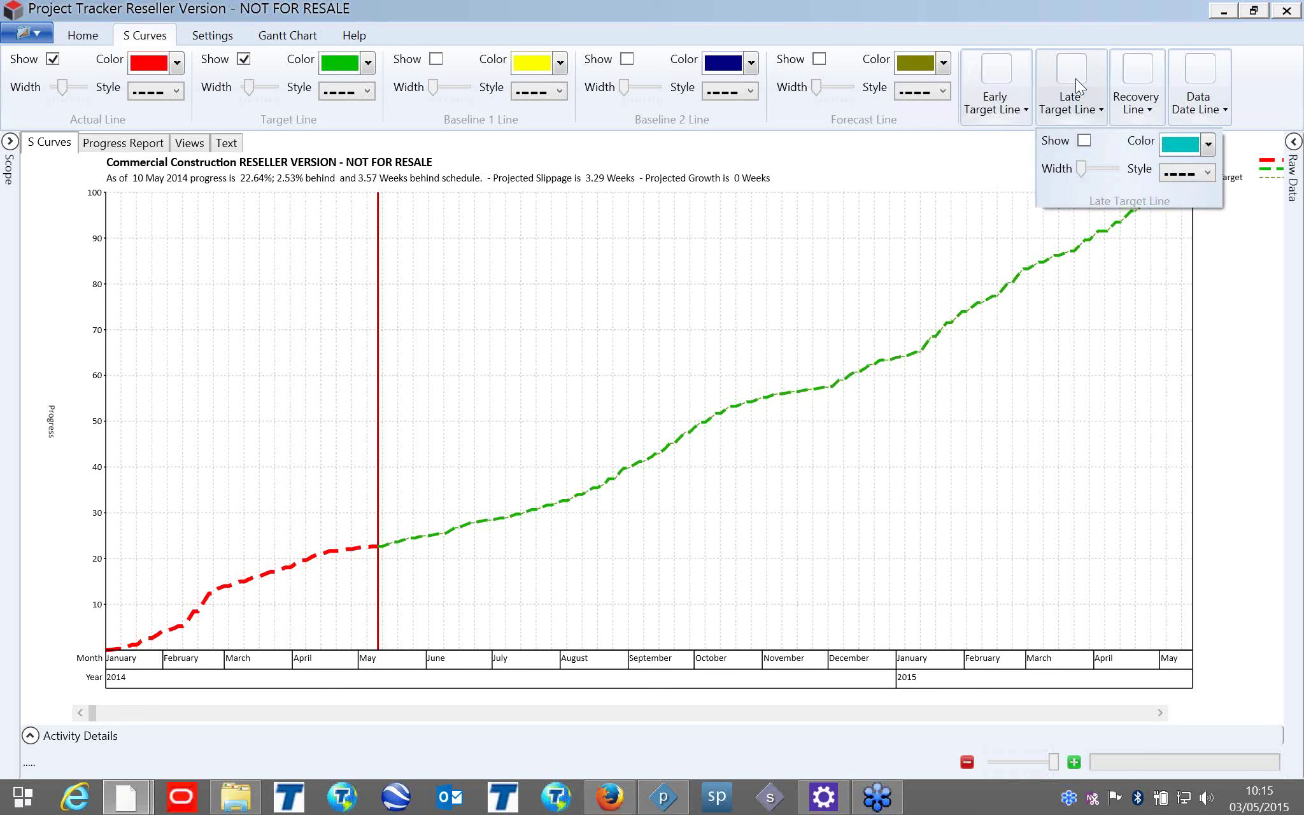
left_click(1084, 141)
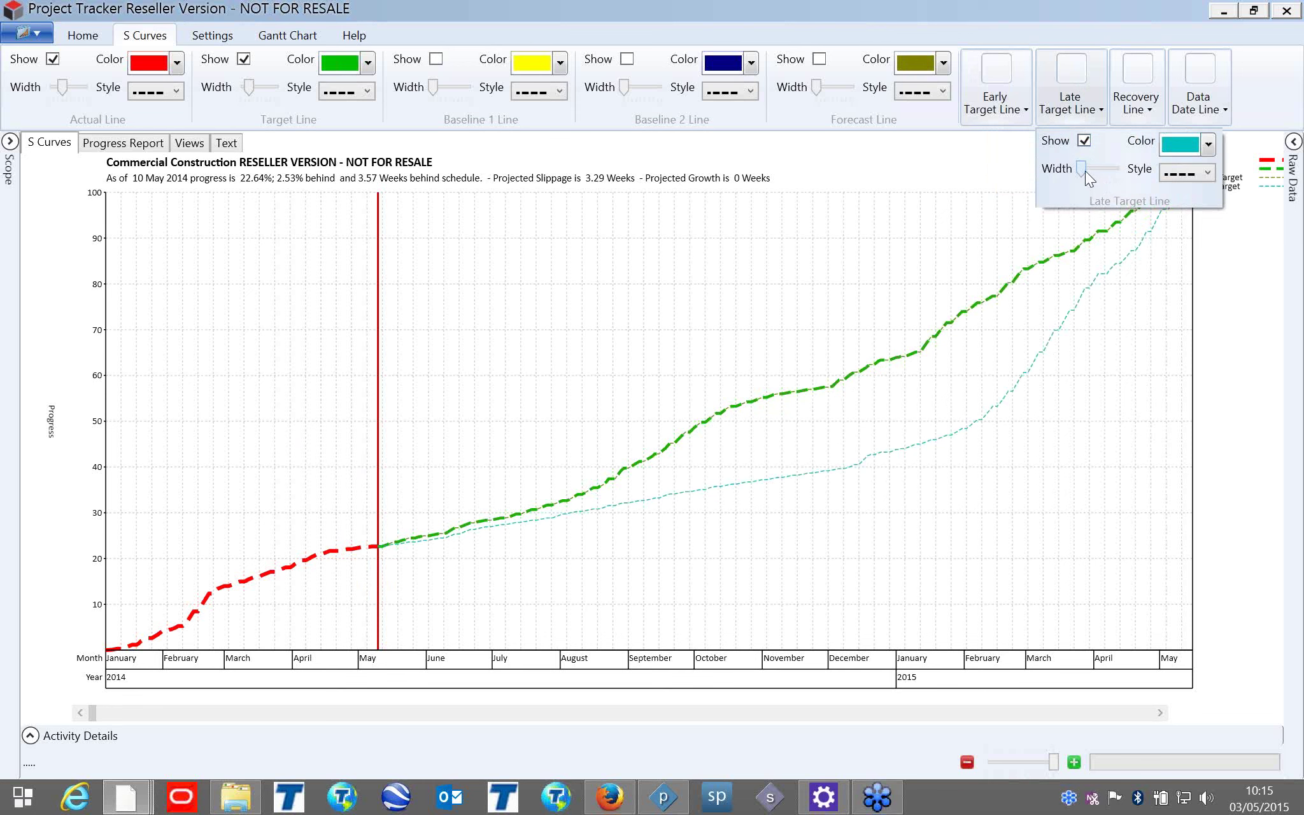
Increase the late target line's width slightly and hide that line from the chart.
left_click_drag(1086, 171, 1087, 172)
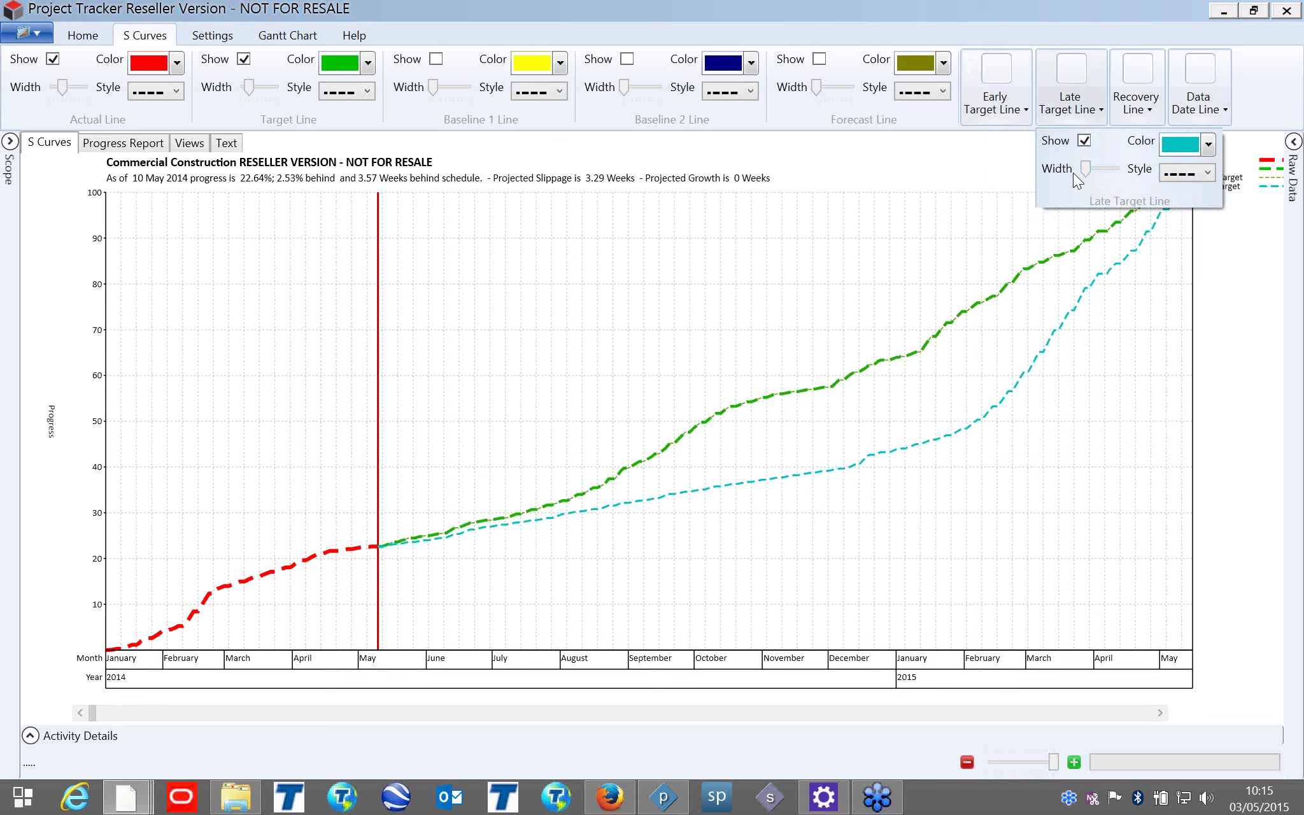
left_click(1084, 142)
left_click(934, 260)
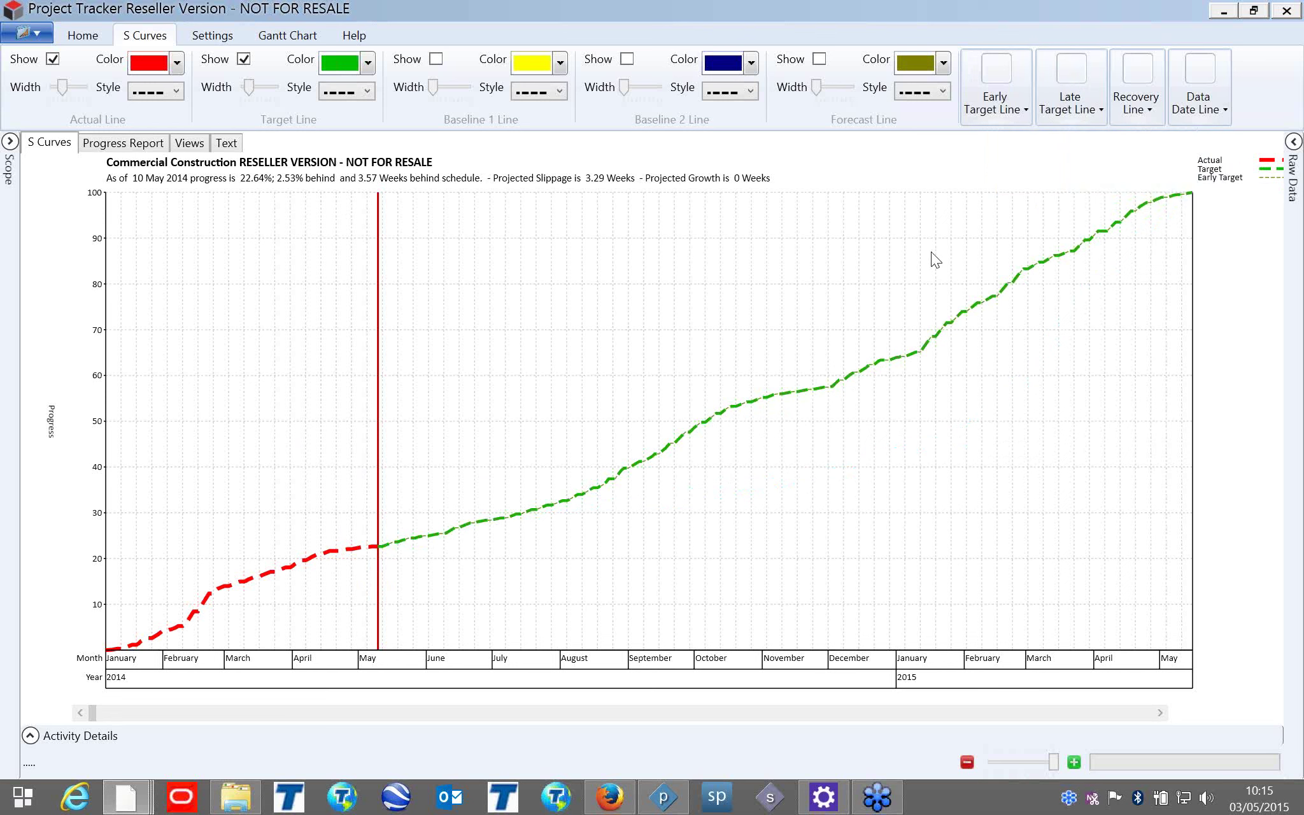
Open the progress report and examine the Summary Progress and Target at Completion figures.
left_click(100, 42)
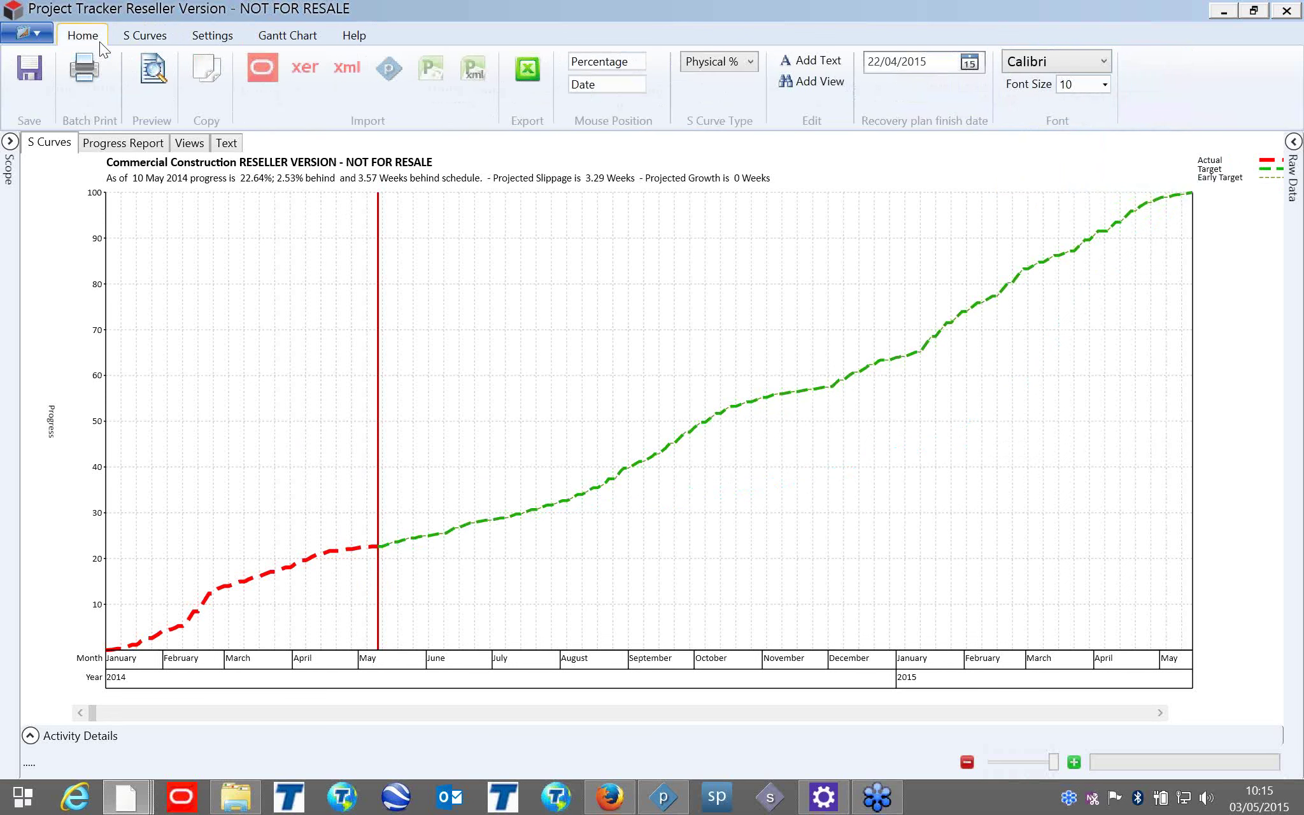
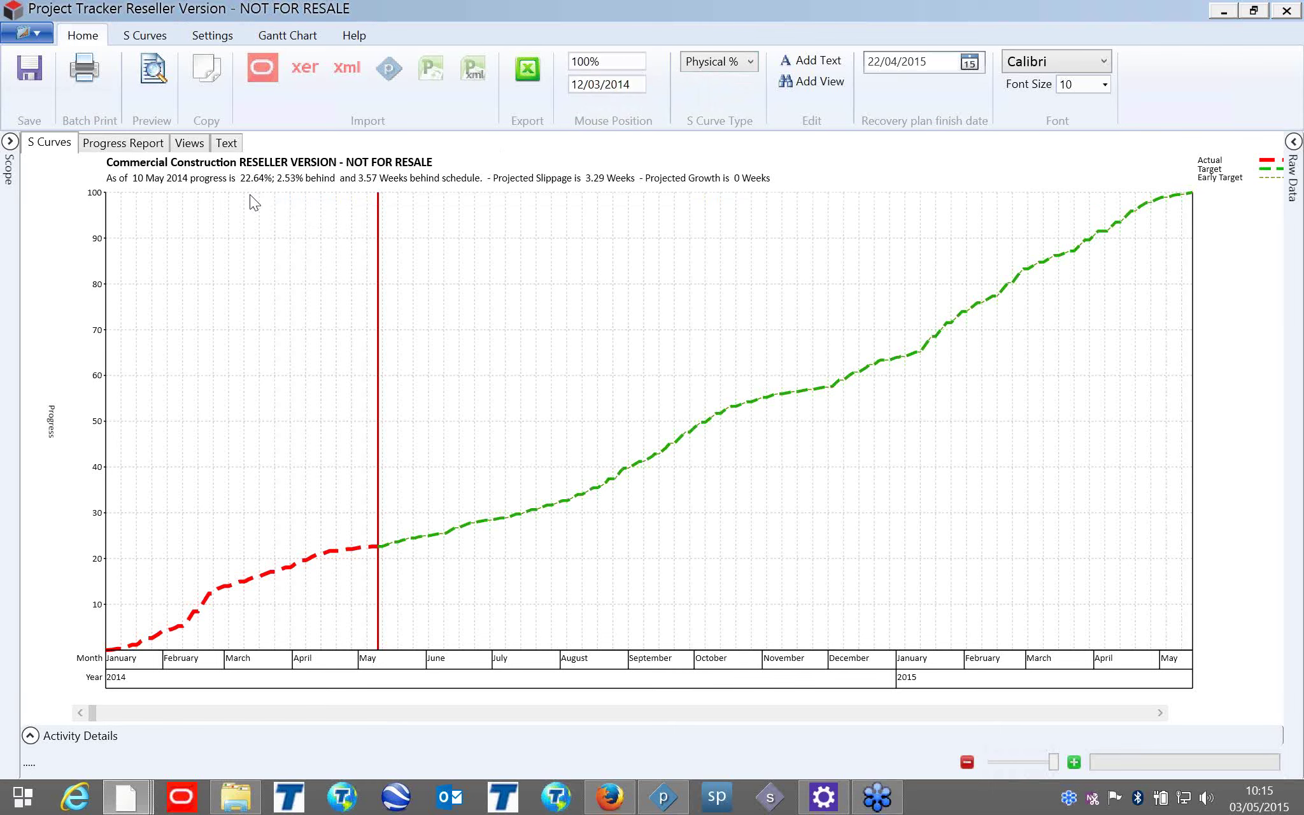
left_click(115, 148)
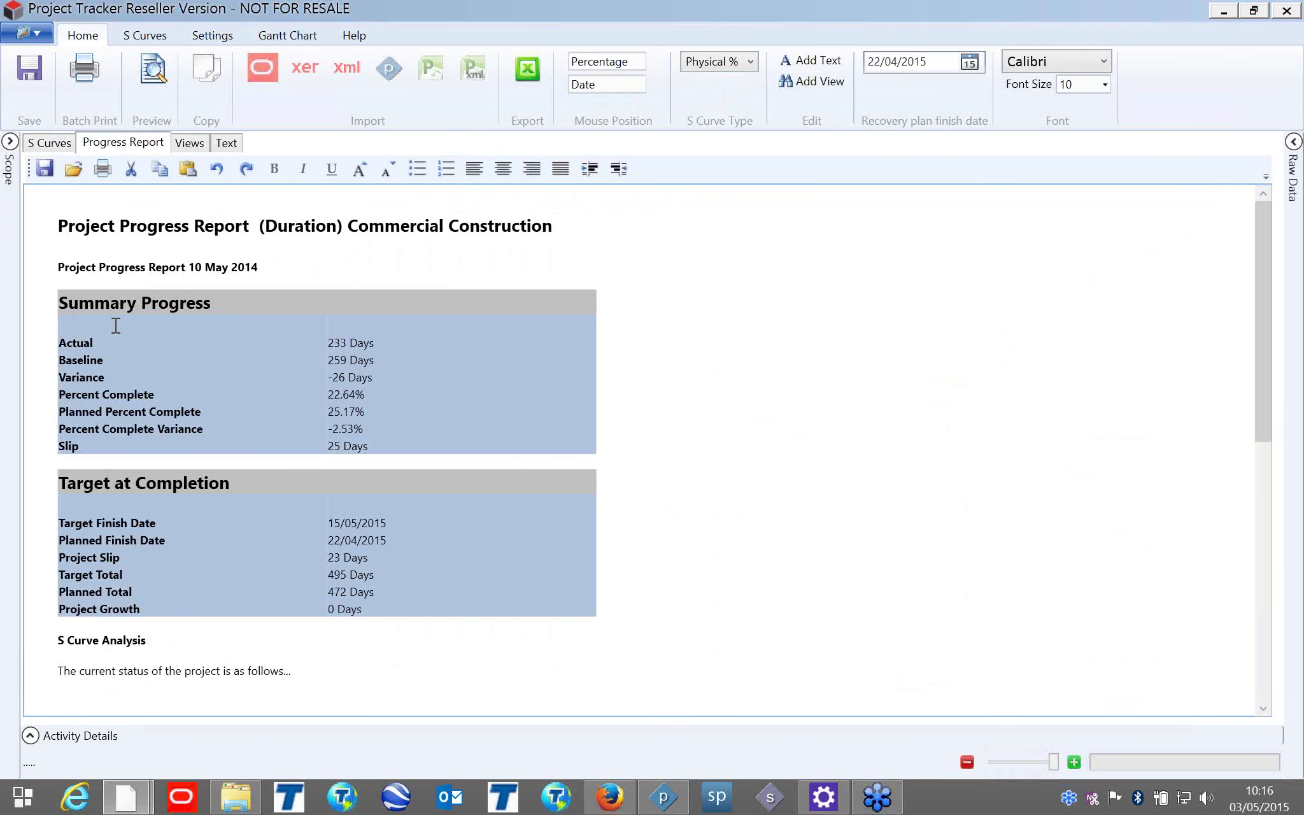
left_click(80, 345)
double_click(79, 346)
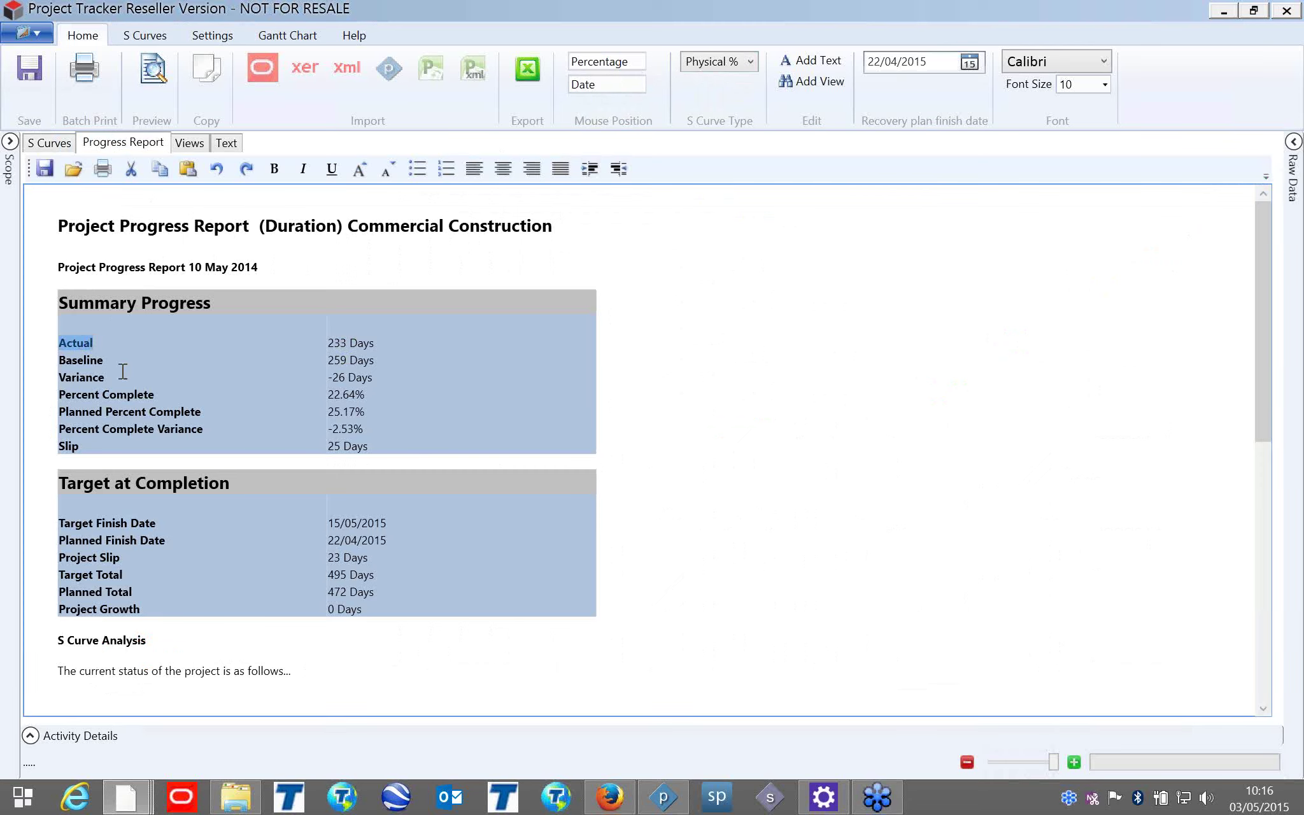
left_click(328, 361)
left_click_drag(329, 361, 368, 366)
left_click_drag(373, 381, 326, 382)
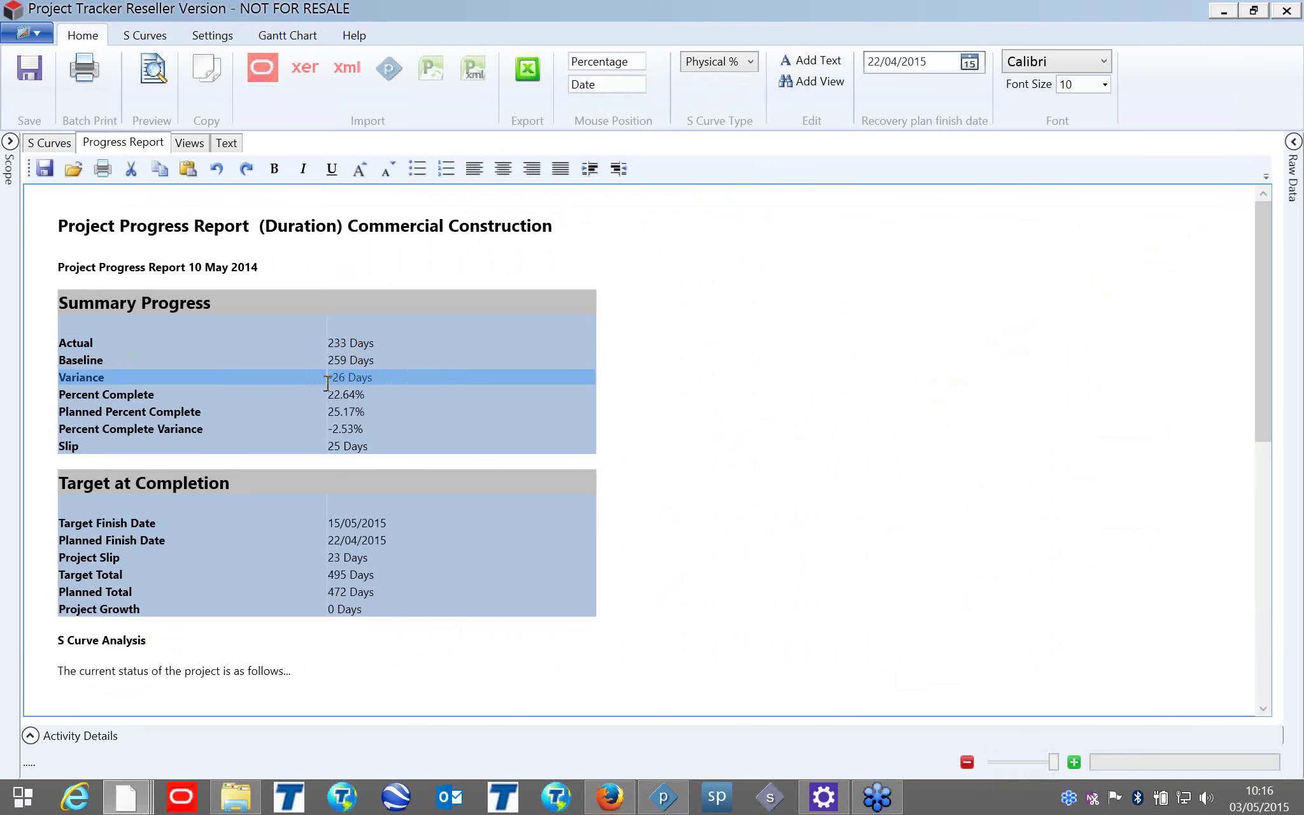
left_click(334, 395)
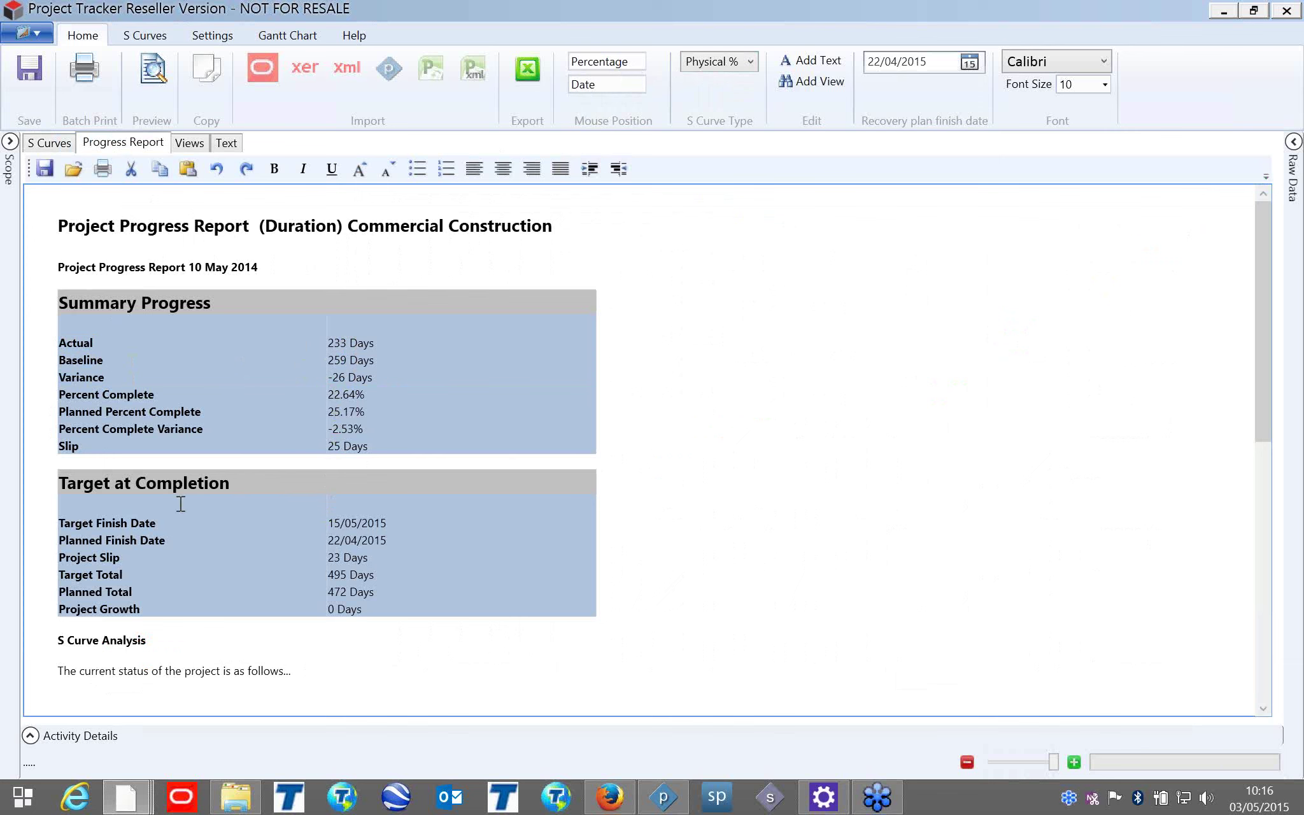
left_click_drag(124, 523, 125, 594)
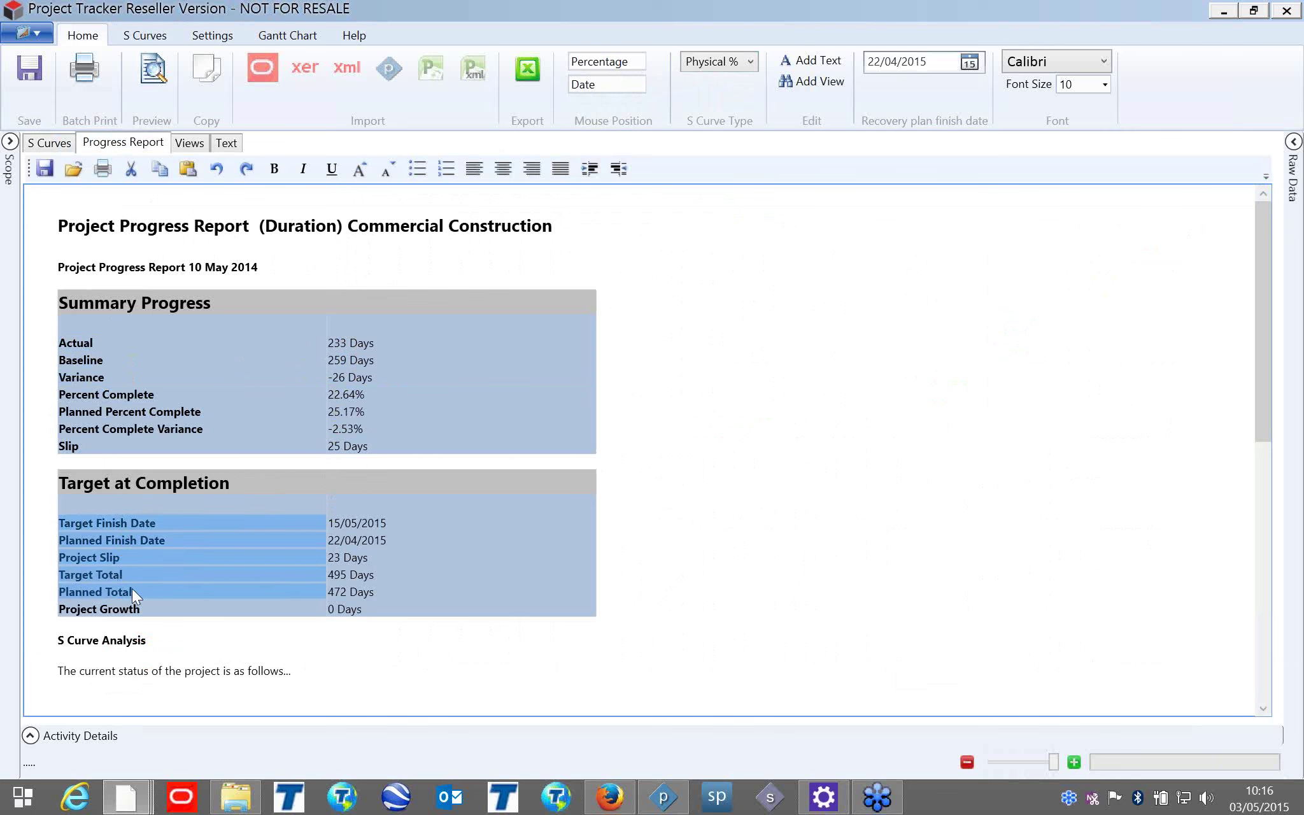
left_click(351, 541)
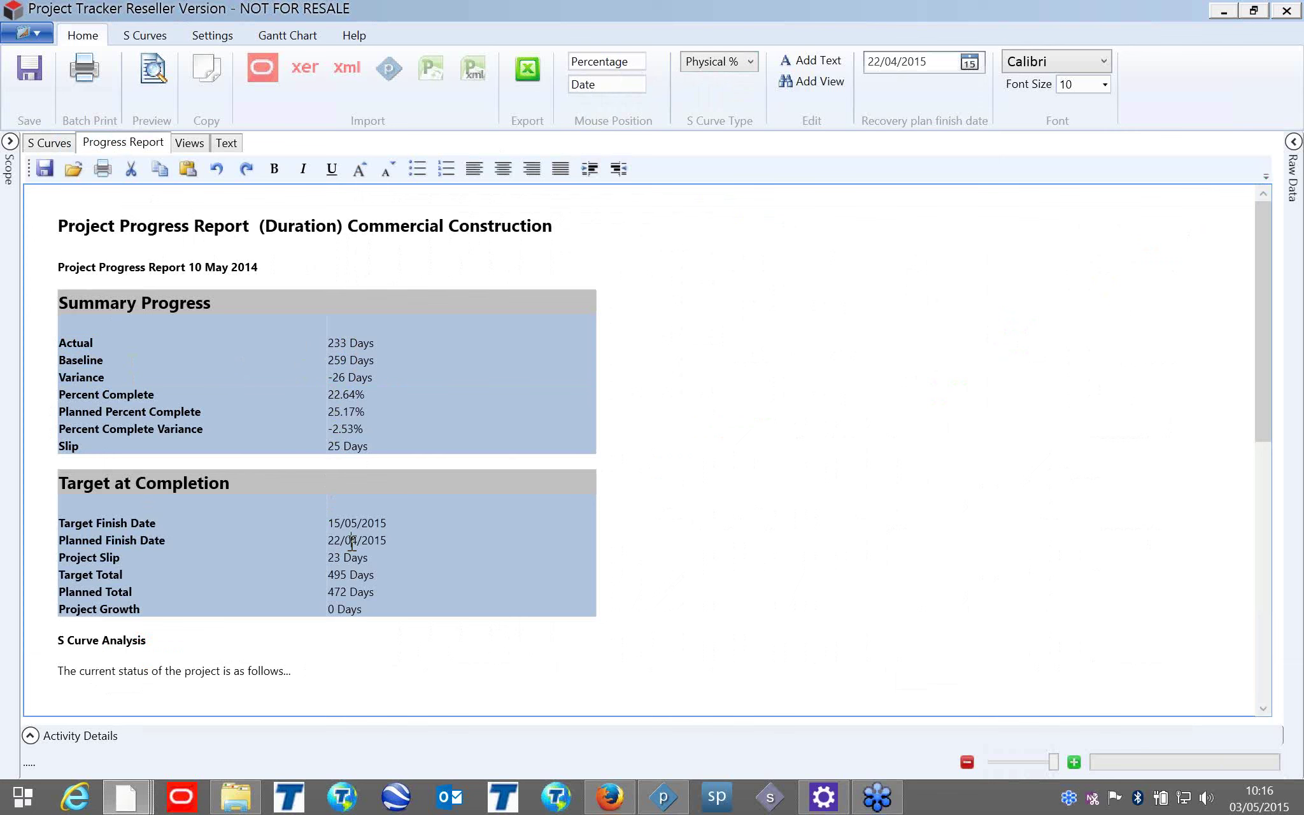
Switch the S curve type to Cost and review the cost-based progress report through to its Progress To Date analysis.
left_click(726, 61)
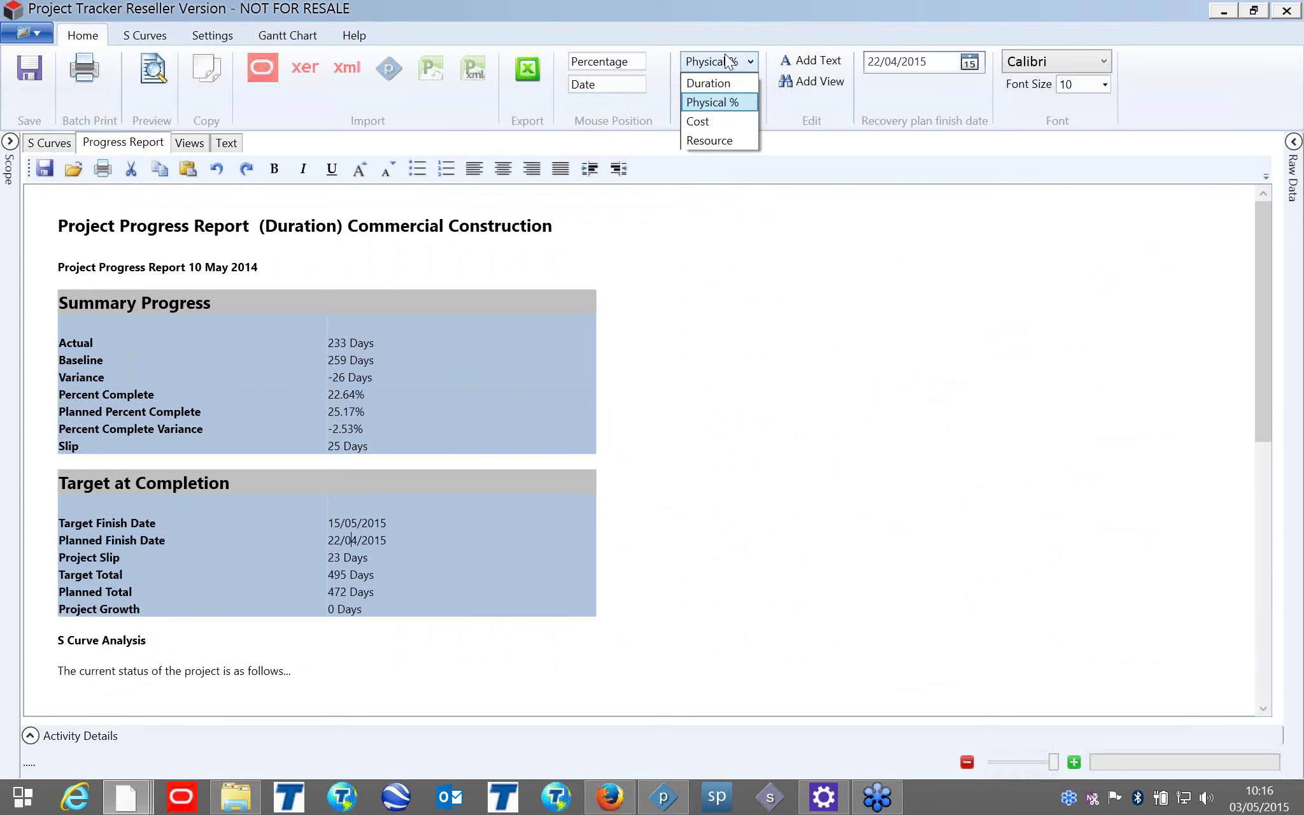
left_click(722, 126)
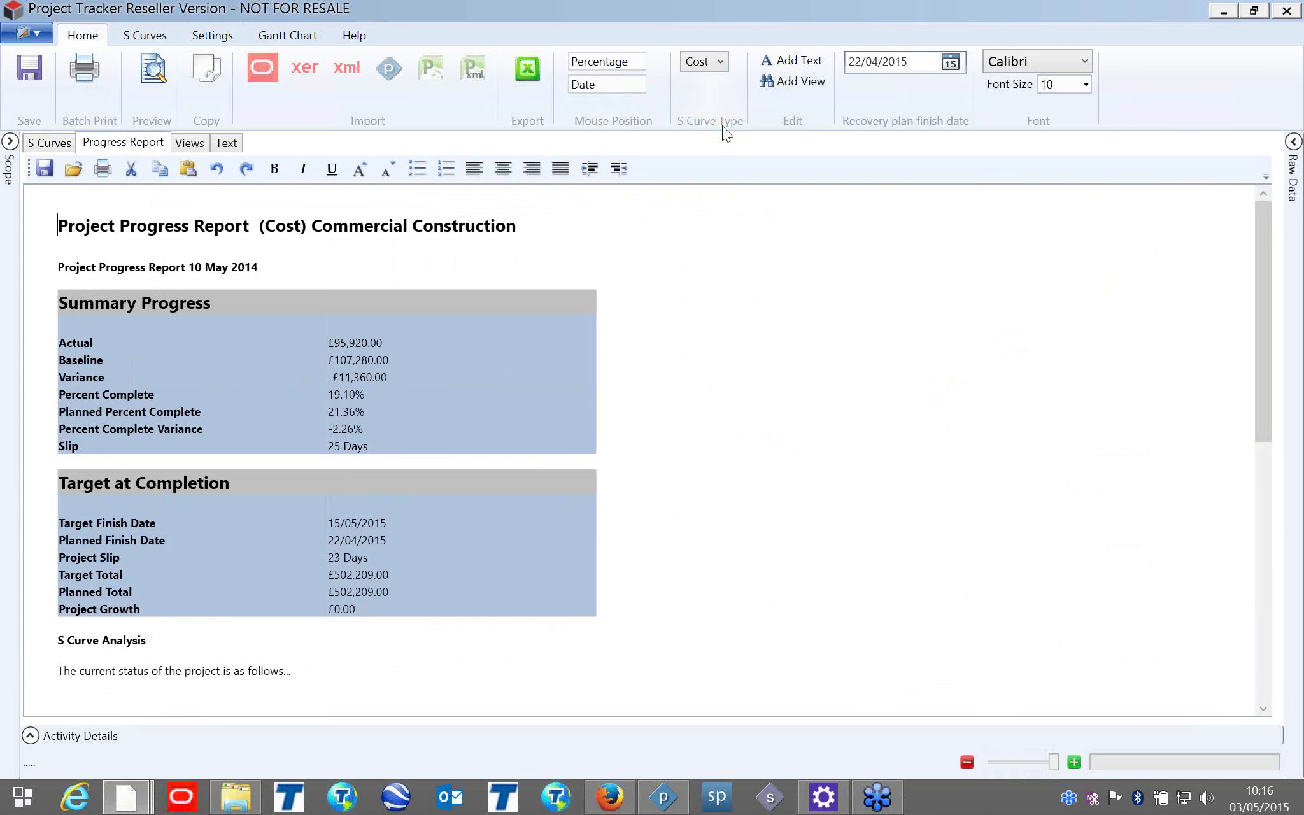
left_click(361, 361)
left_click(362, 378)
left_click_drag(366, 541, 367, 596)
scroll(367, 597, "down", 15)
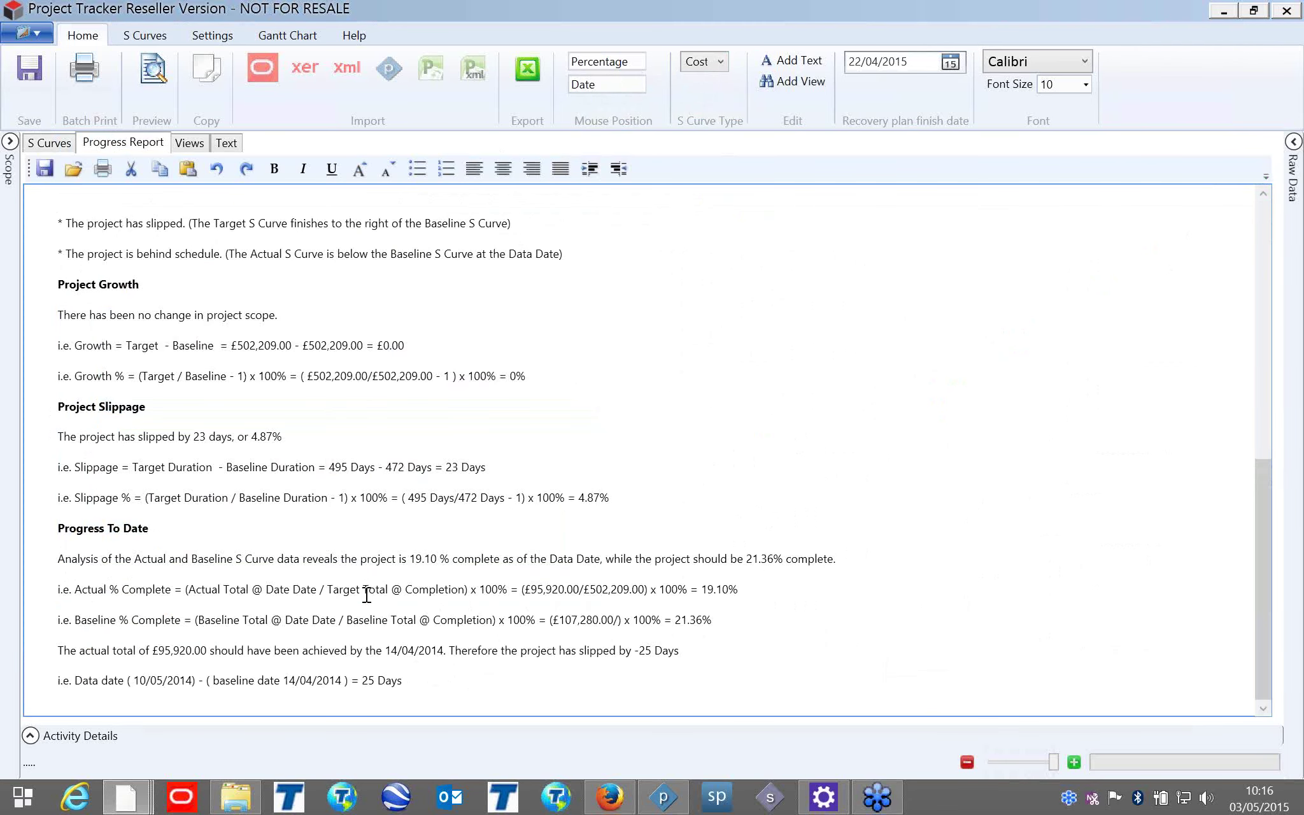
left_click_drag(1256, 560, 1236, 257)
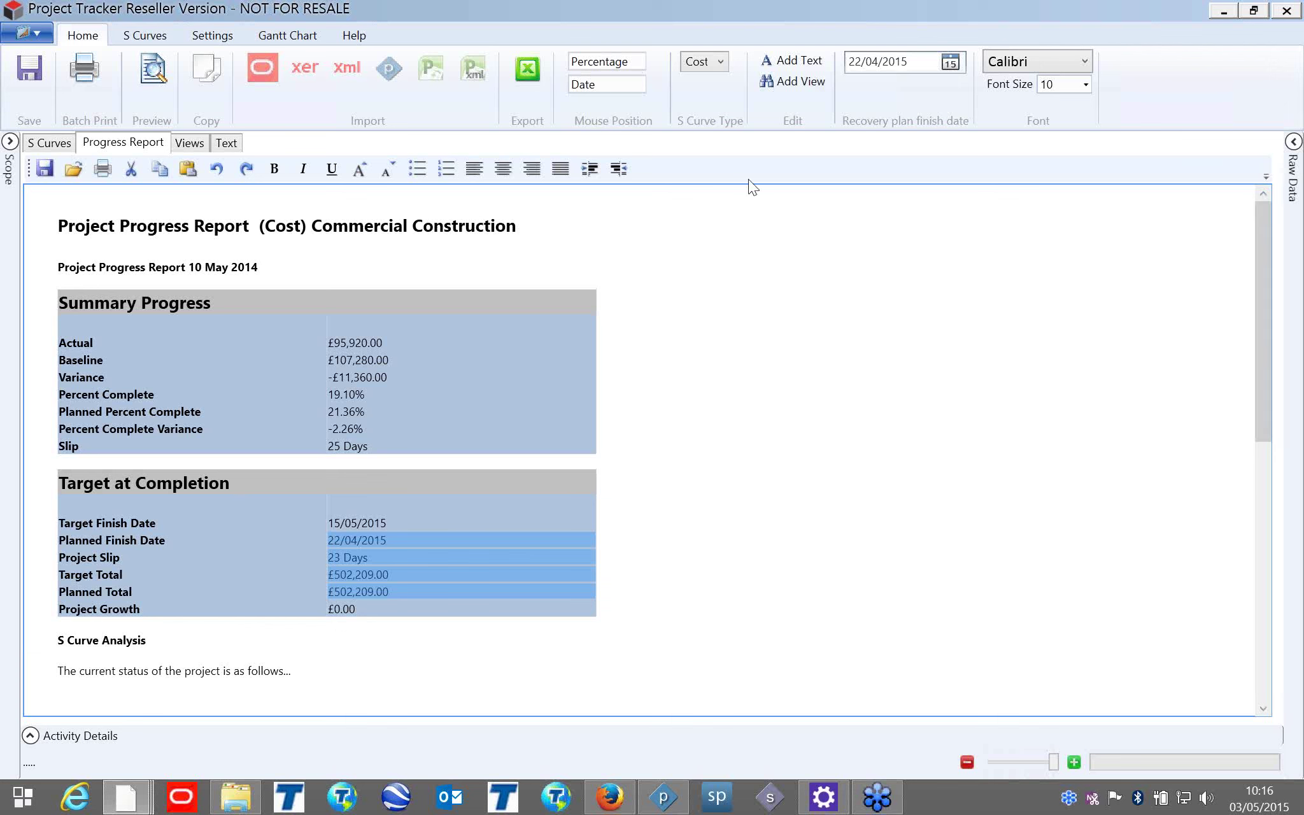
Change the report title to "FND Project Progress Report Data Date:" and underline "Progress Report Data Date:".
left_click(64, 231)
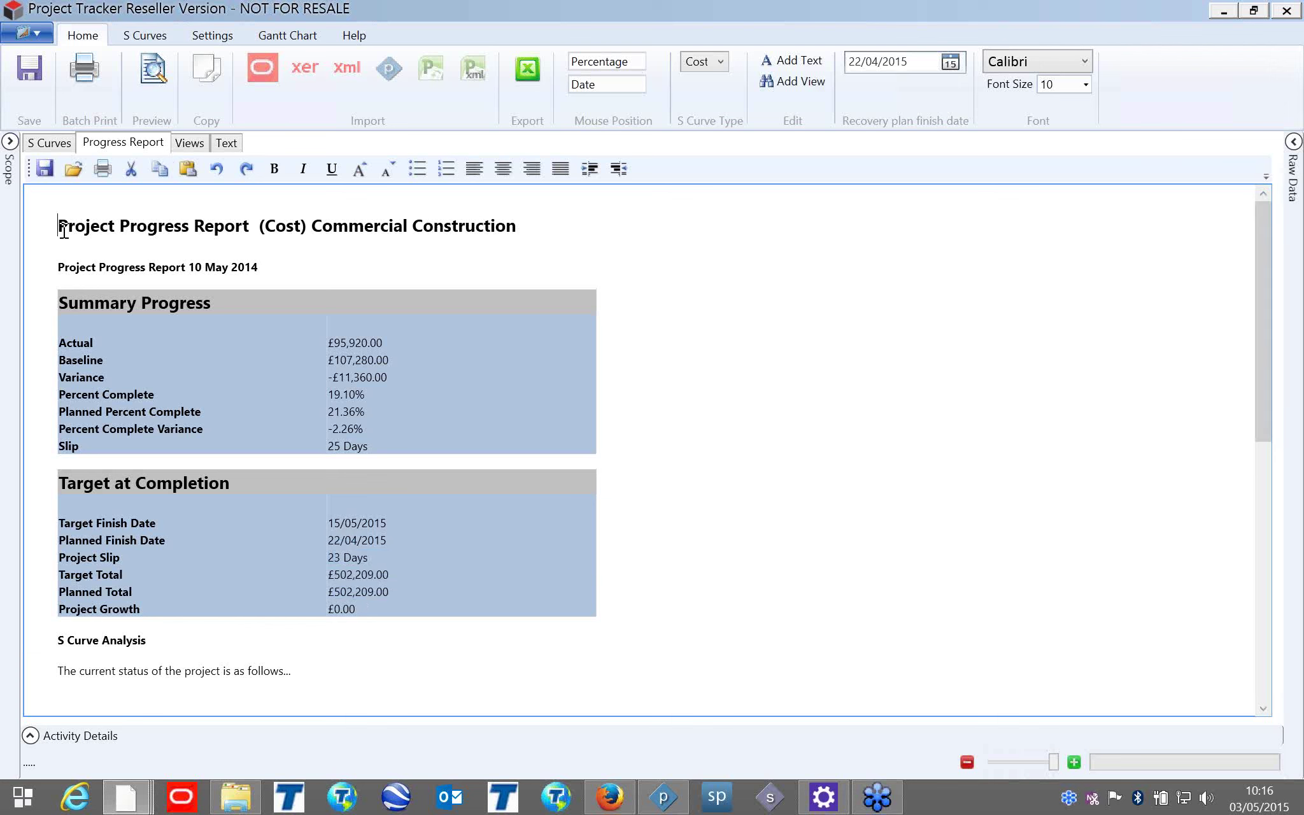
type("FND")
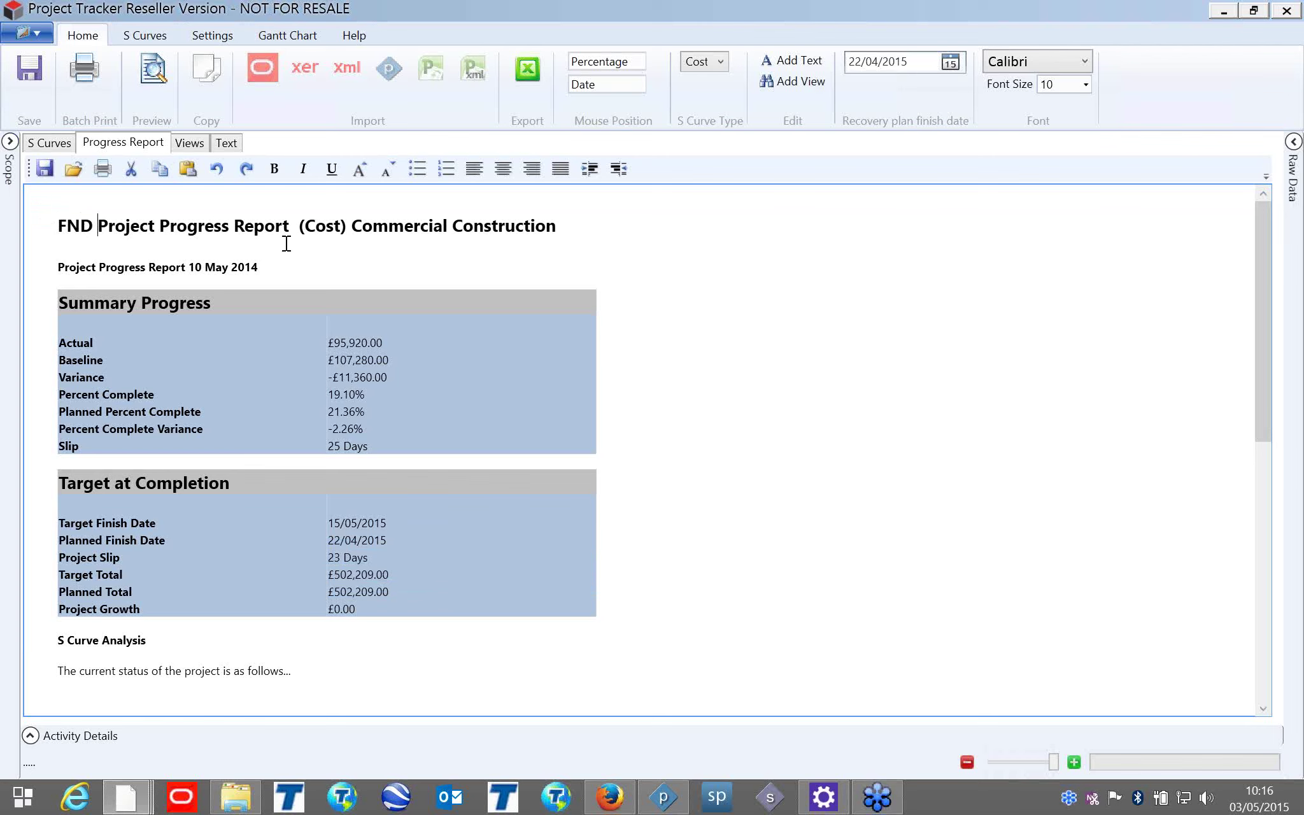
left_click(299, 229)
left_click_drag(301, 229, 560, 232)
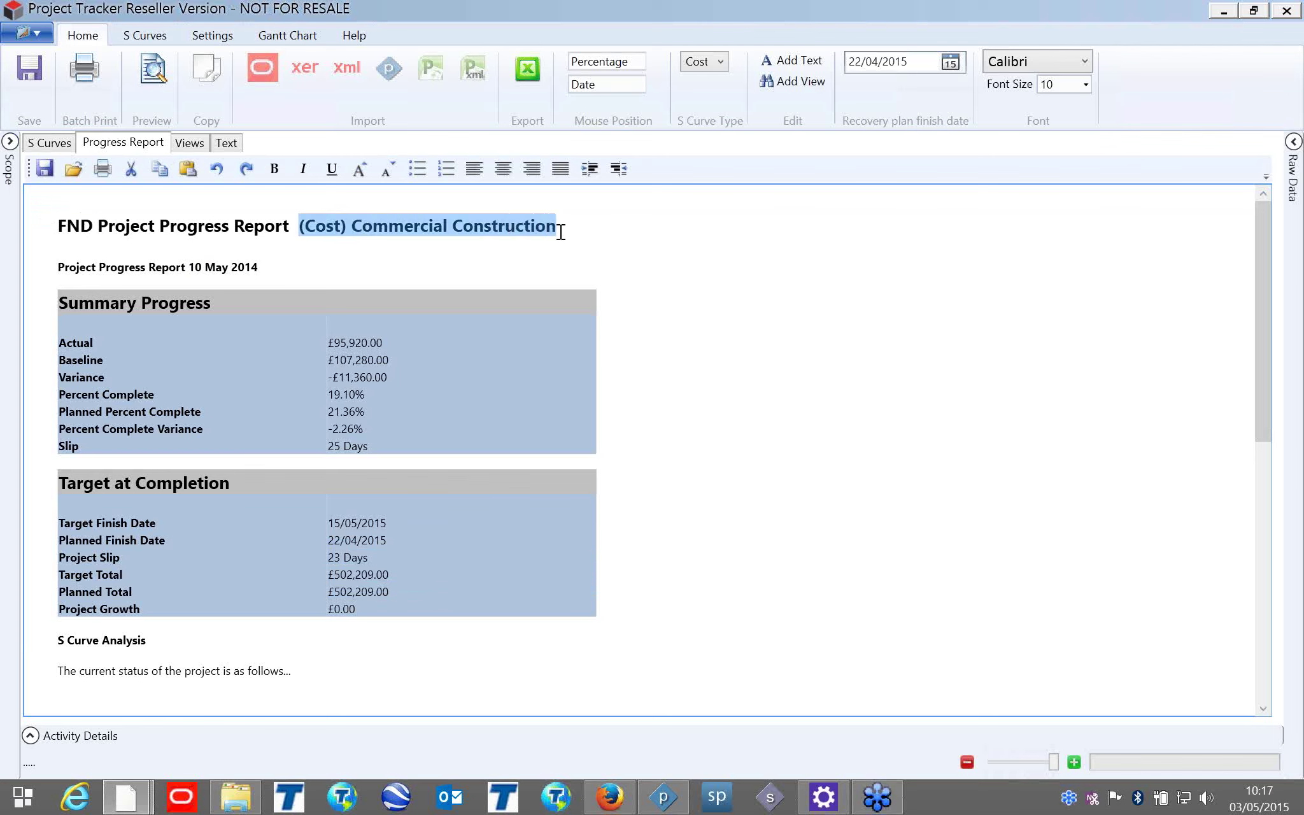
type("Da")
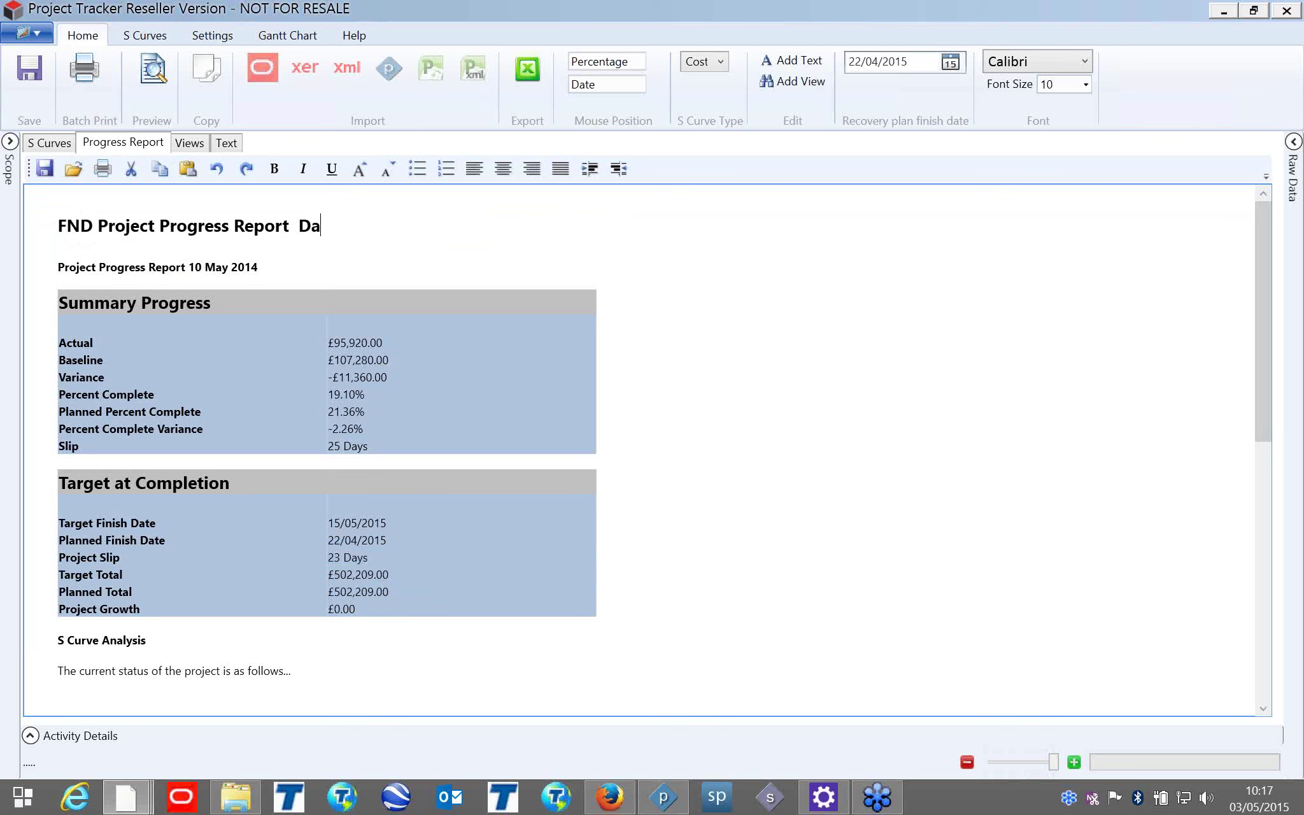
type("ta Date:")
left_click_drag(387, 229, 159, 227)
left_click(331, 169)
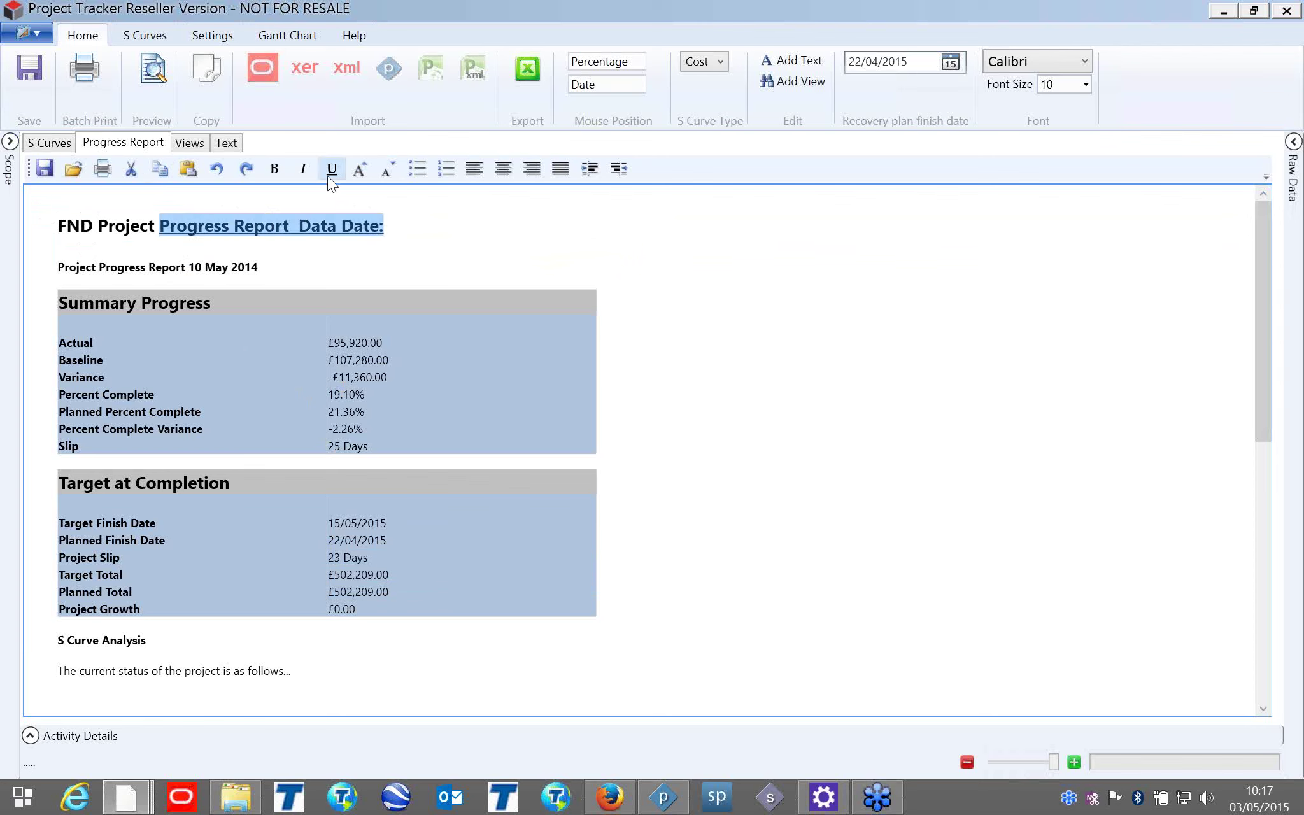
Review the report title and the Project Growth, Project Slippage and Progress To Date analysis.
left_click(437, 299)
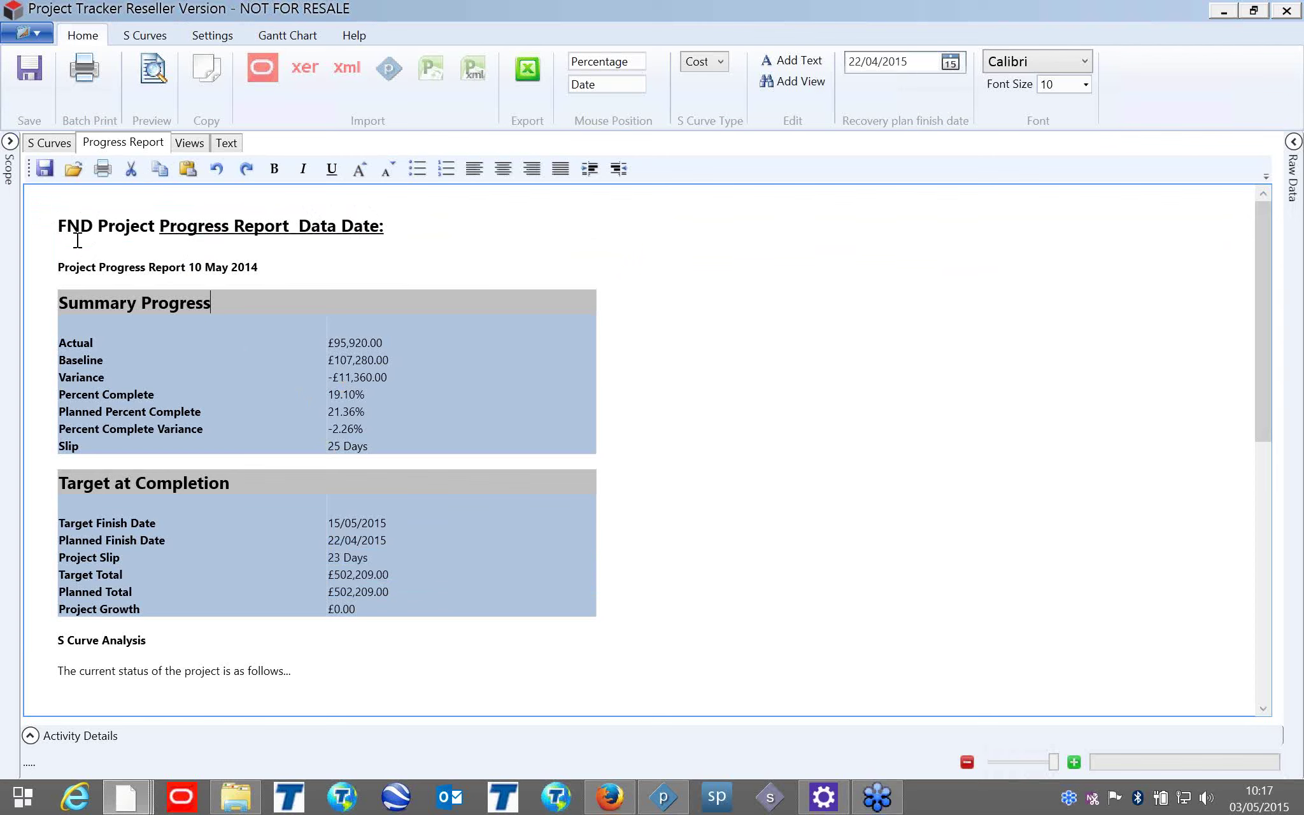
left_click_drag(58, 226, 171, 227)
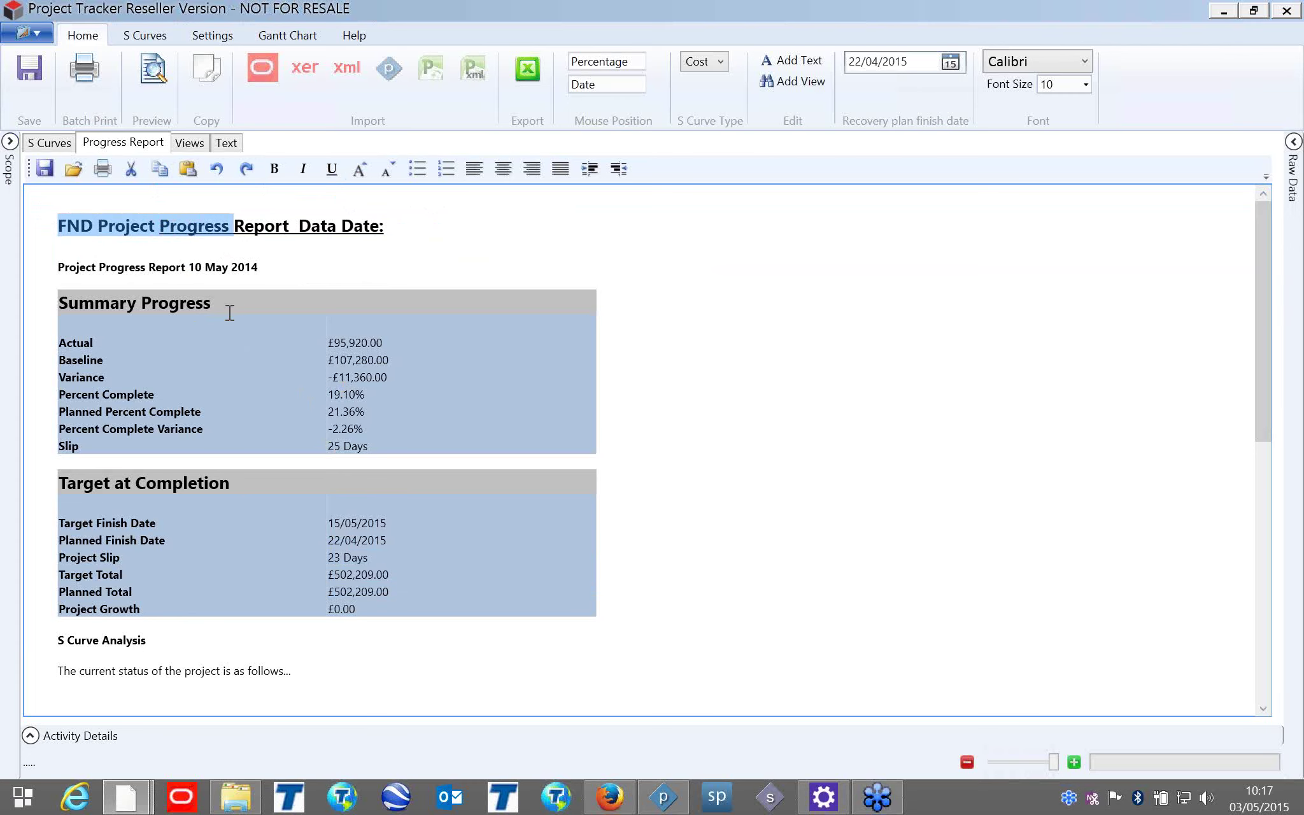
scroll(250, 398, "down", 10)
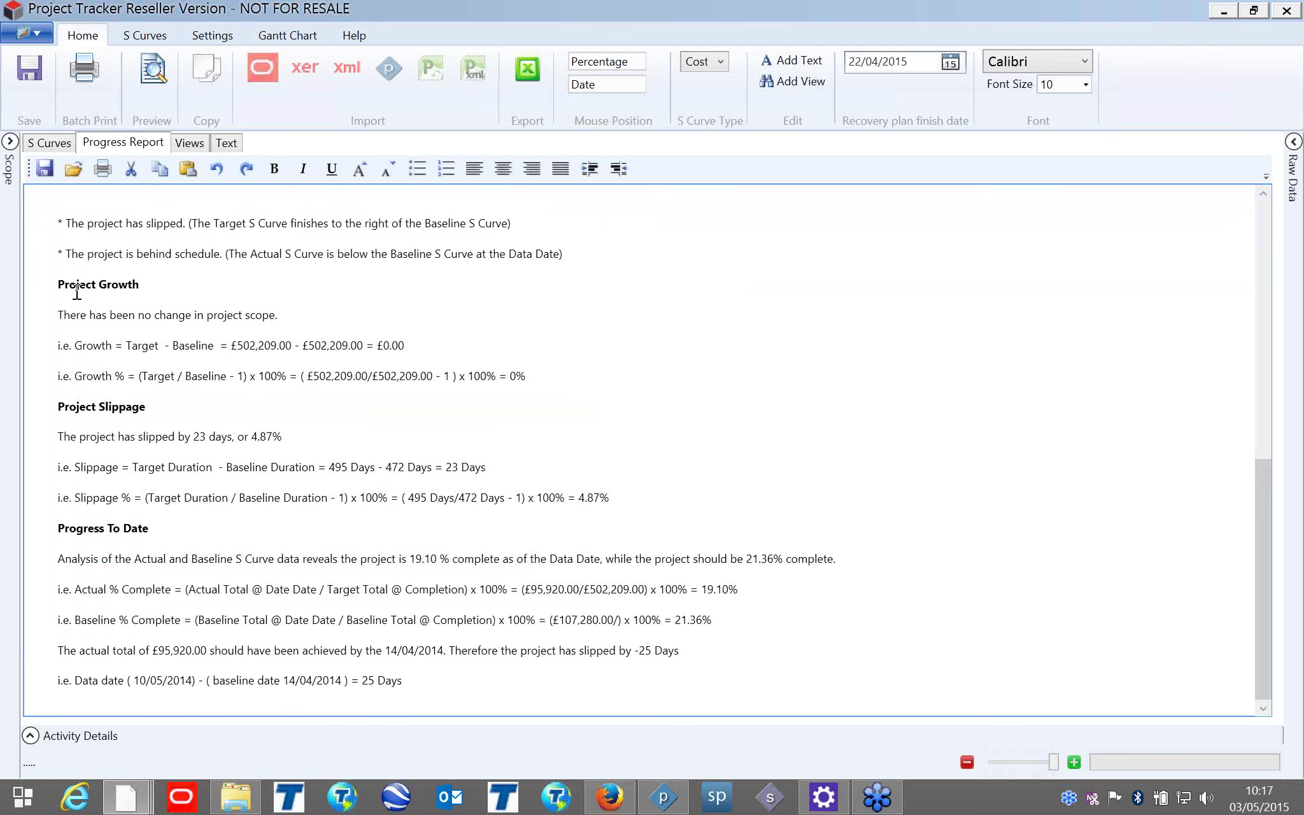
left_click_drag(59, 284, 438, 722)
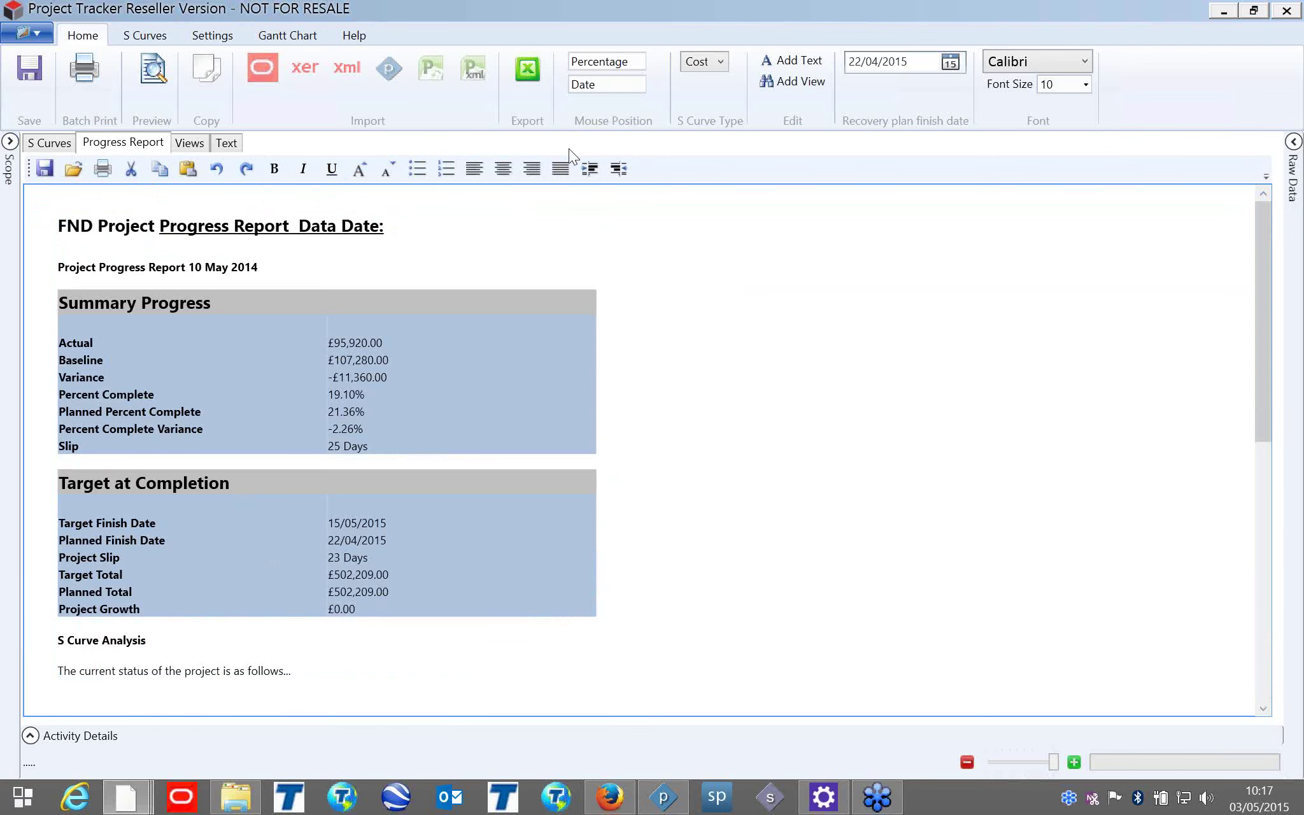
Switch the S curve type to Resource and examine the report's Summary Progress and Target at Completion figures.
left_click(705, 62)
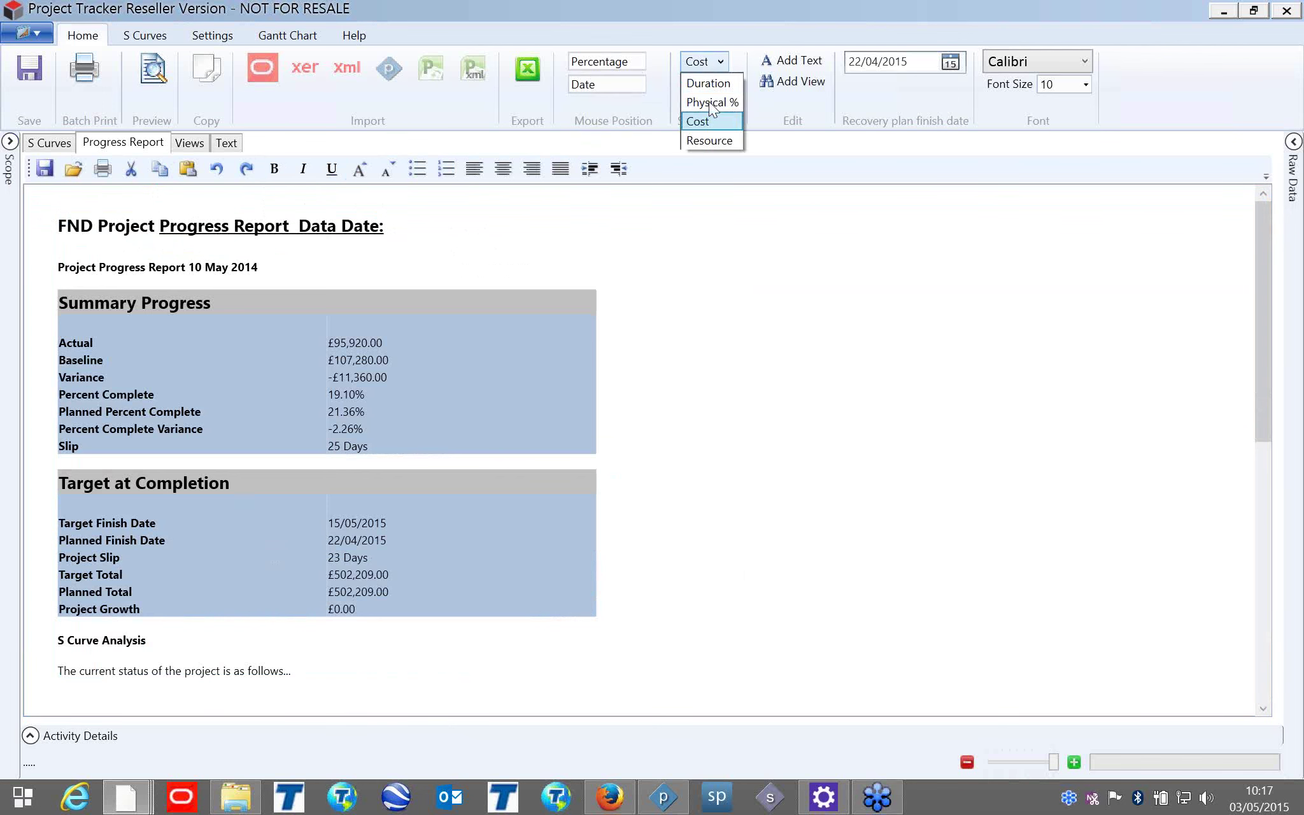
left_click(715, 139)
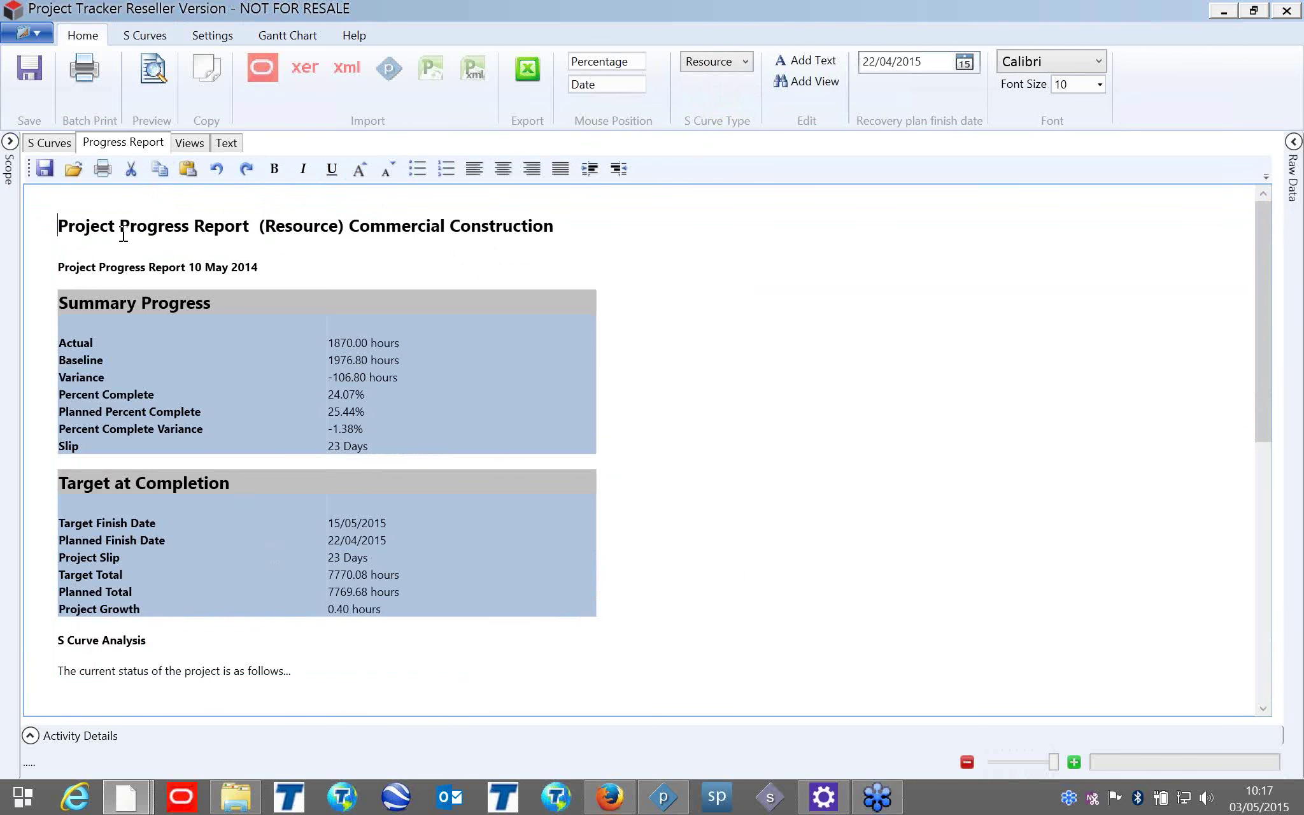
left_click_drag(332, 342, 457, 612)
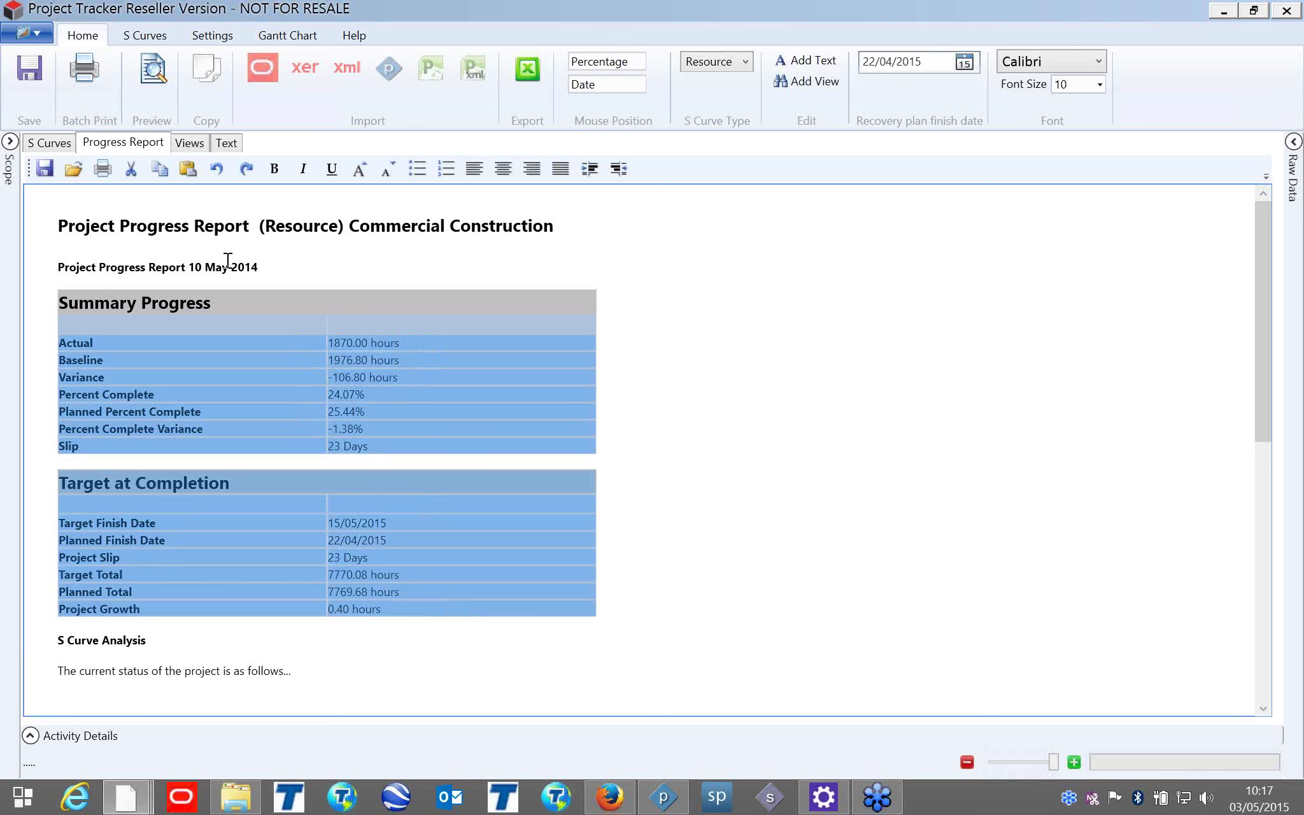
Show the project scope tree and expand Commercial Construction down to the work packages of the 3 - story Office Building.
left_click(9, 143)
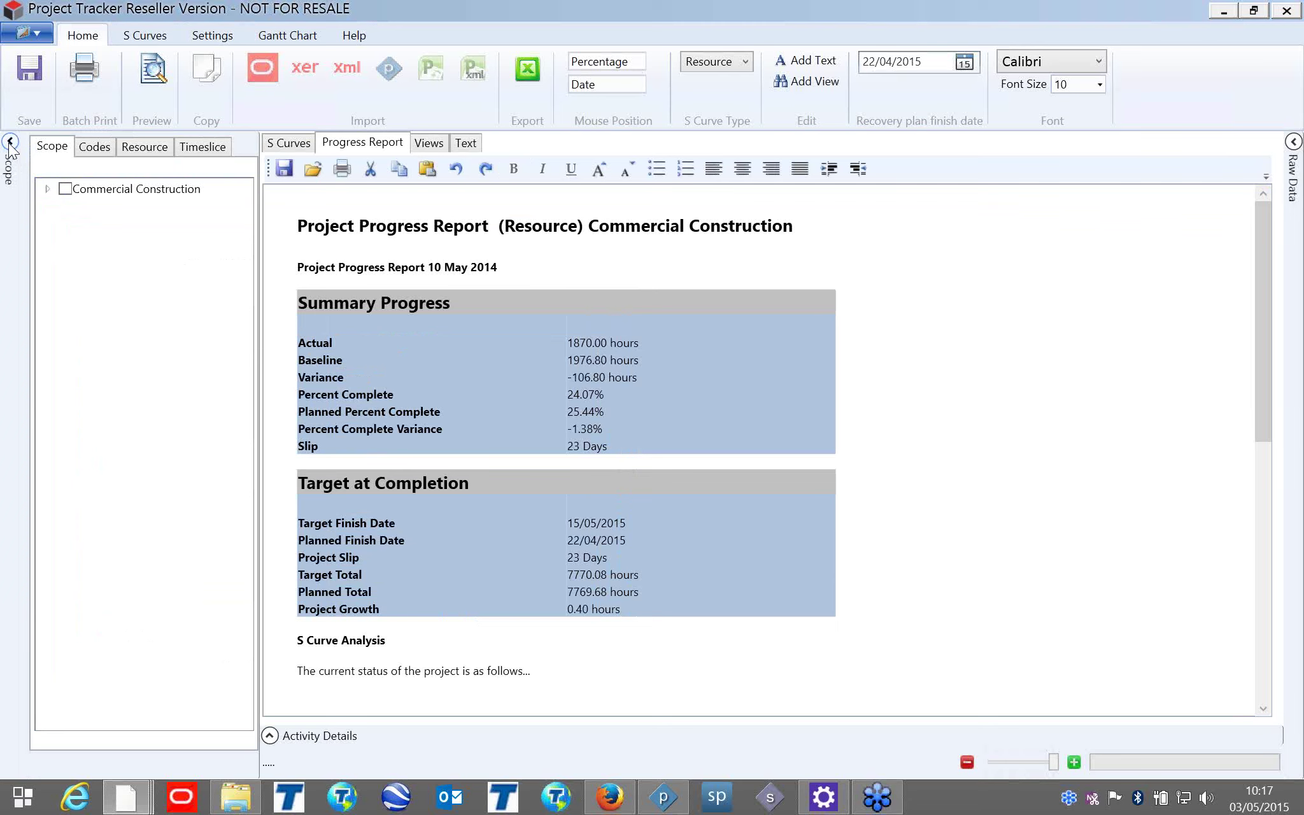
left_click(47, 189)
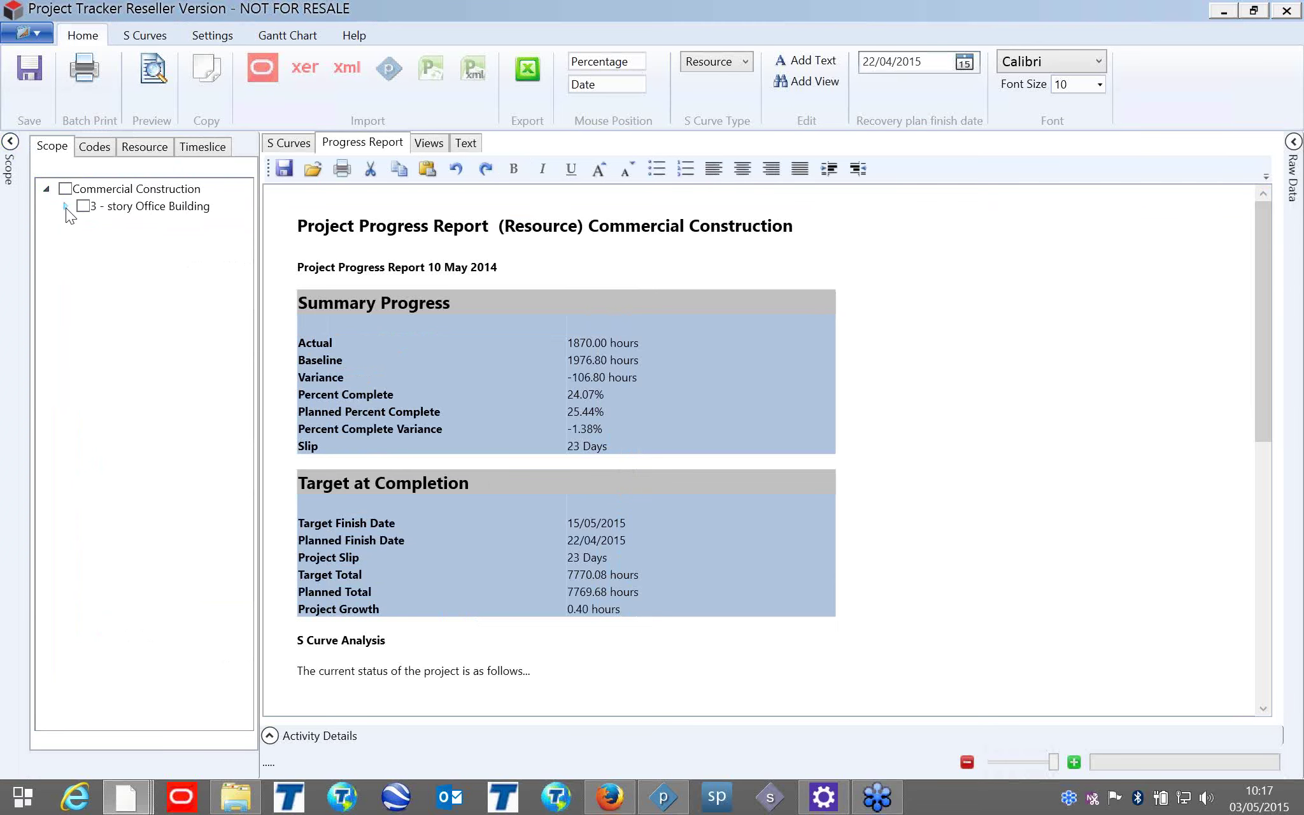
left_click(64, 206)
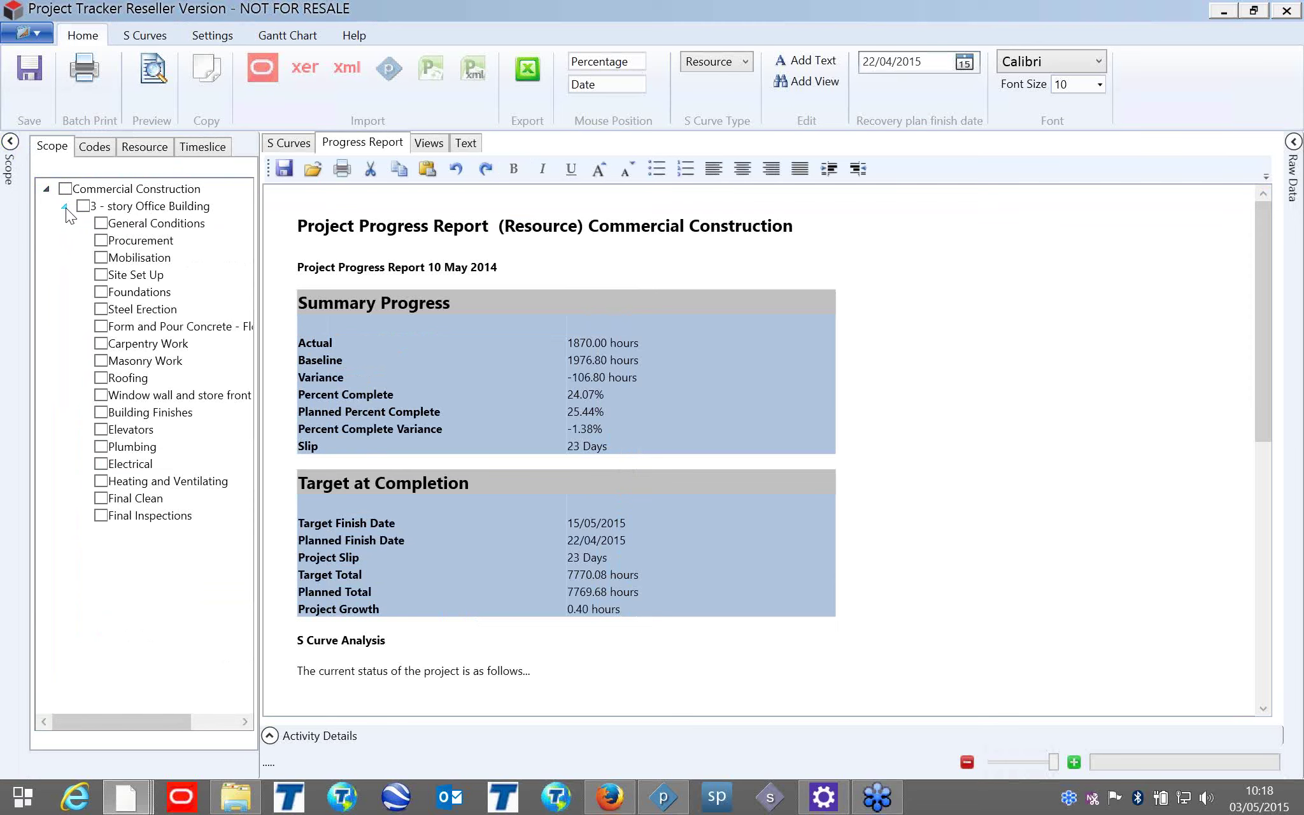
Switch the S curve type to Physical % and check the report title.
left_click(732, 63)
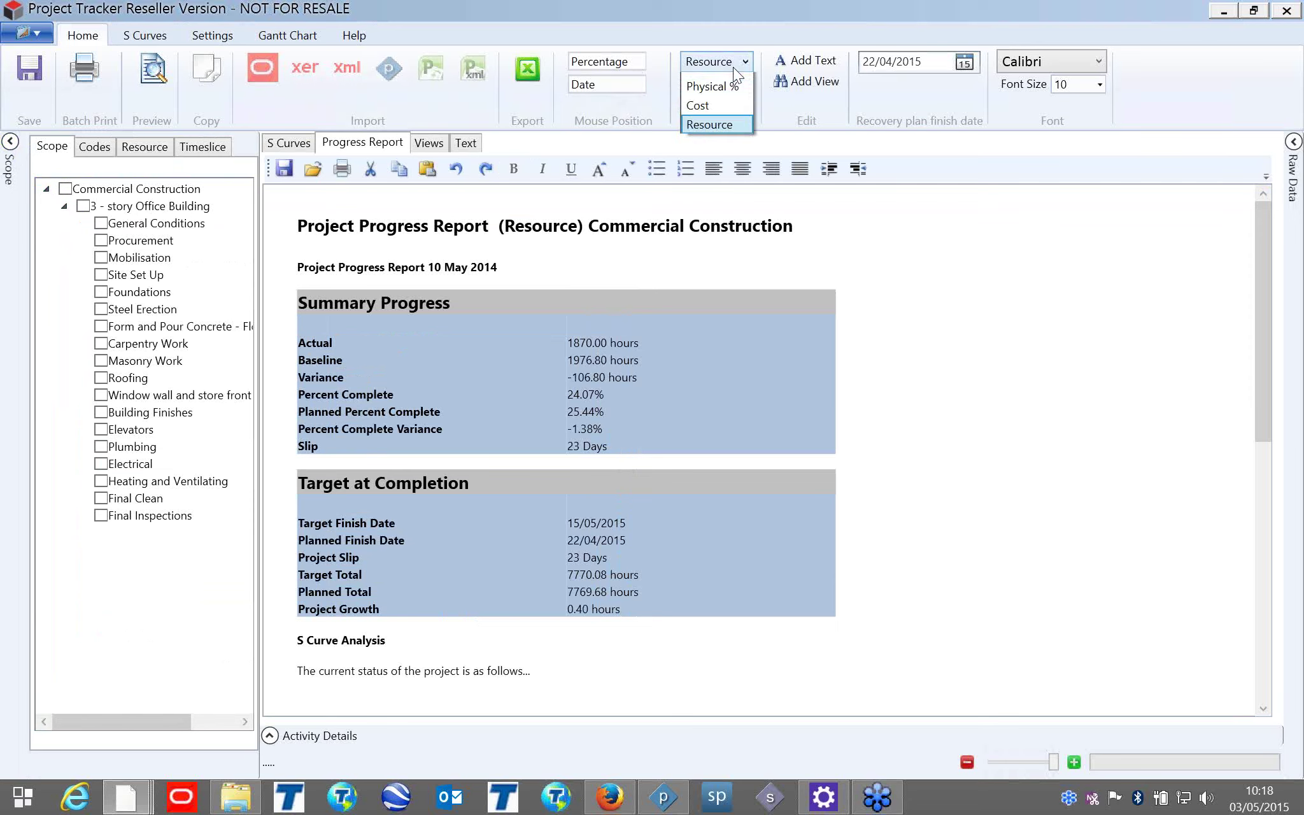
left_click(730, 103)
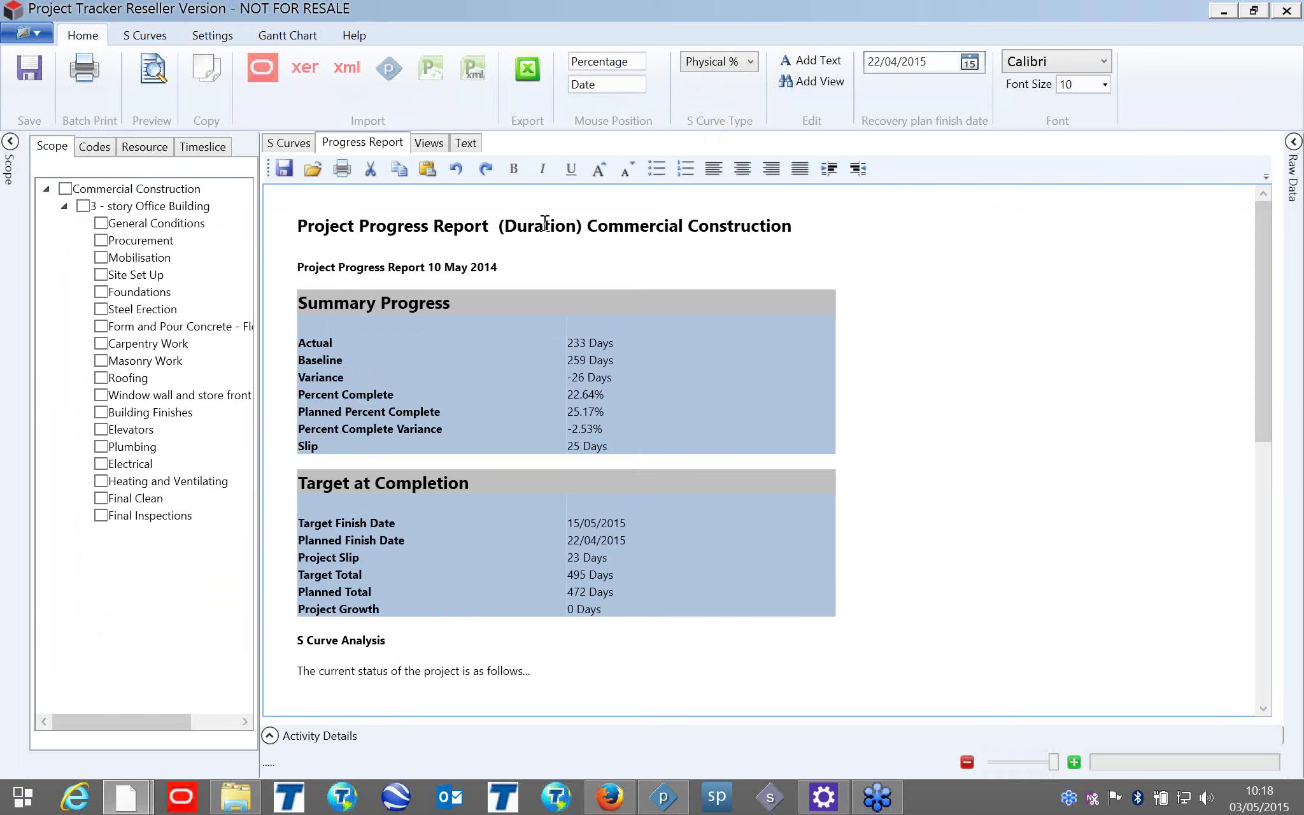
left_click_drag(548, 226, 709, 235)
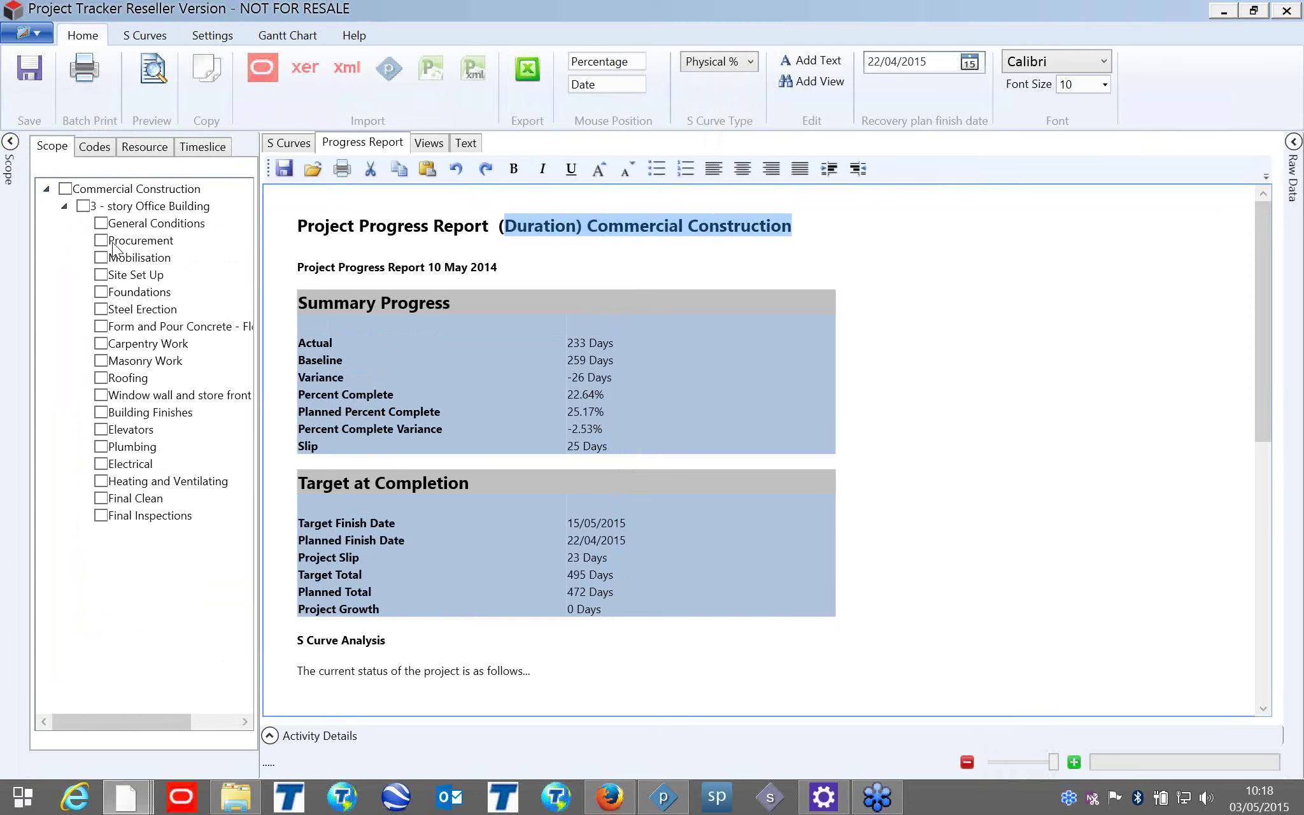
Limit the scope to Procurement and examine the report's Summary Progress figures and its target and planned finish dates.
left_click(101, 241)
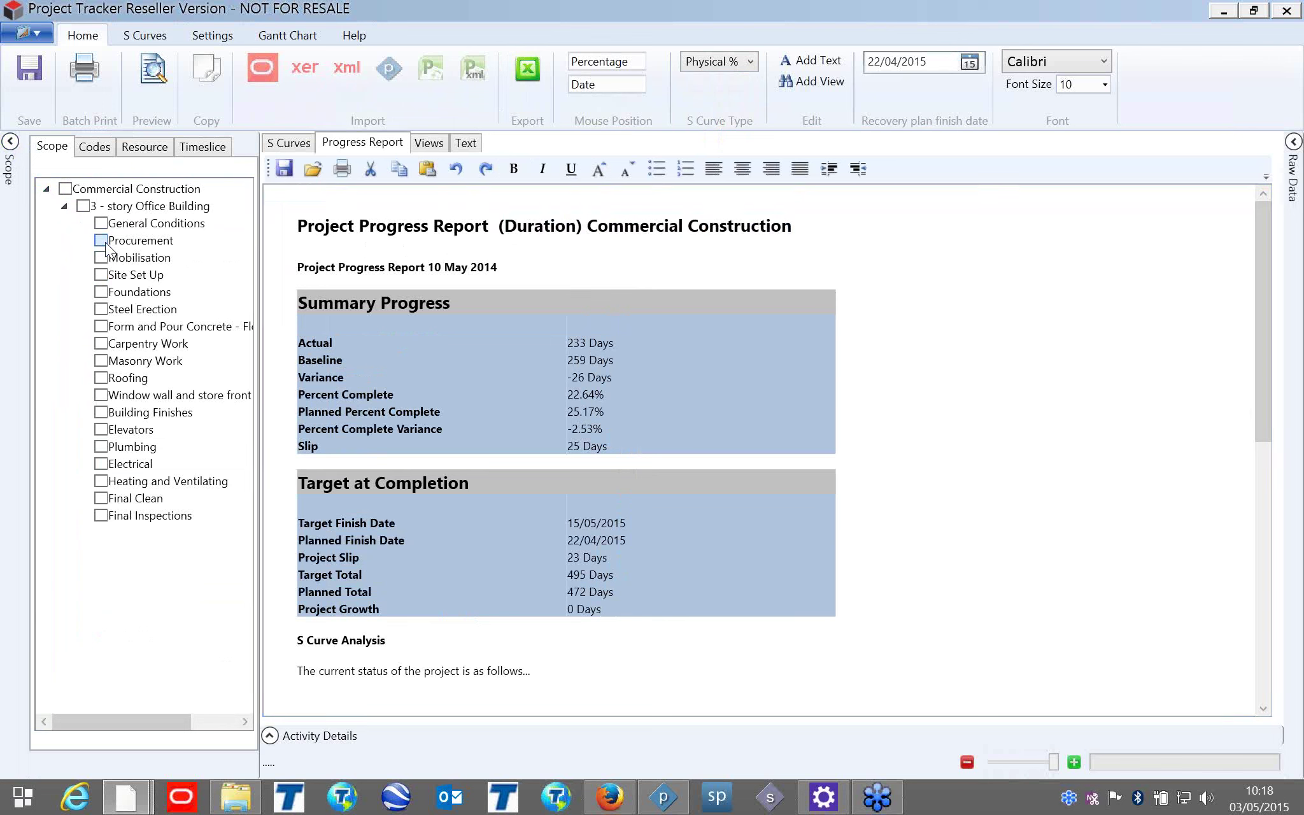
left_click(102, 242)
left_click(101, 242)
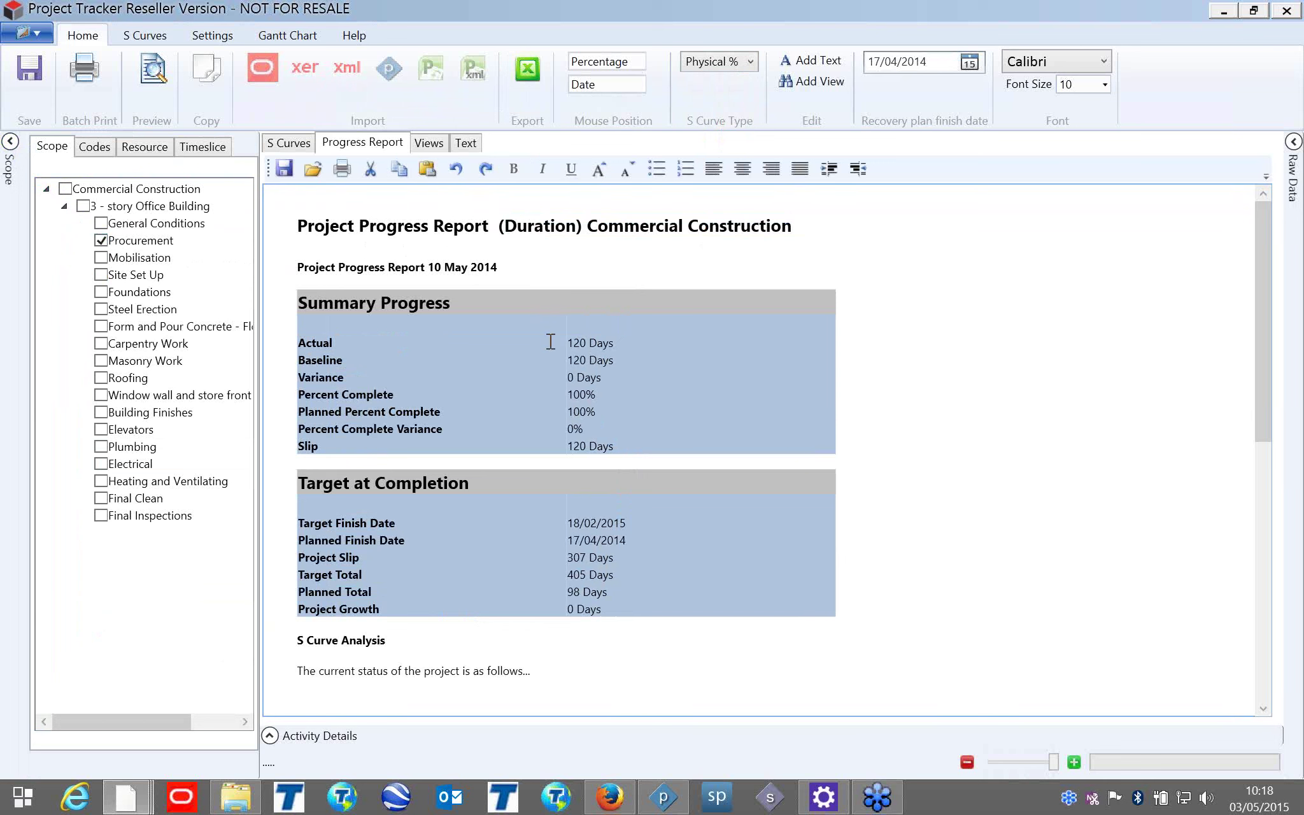
left_click_drag(568, 343, 613, 343)
triple_click(572, 359)
left_click_drag(589, 408, 553, 363)
left_click_drag(350, 555, 619, 534)
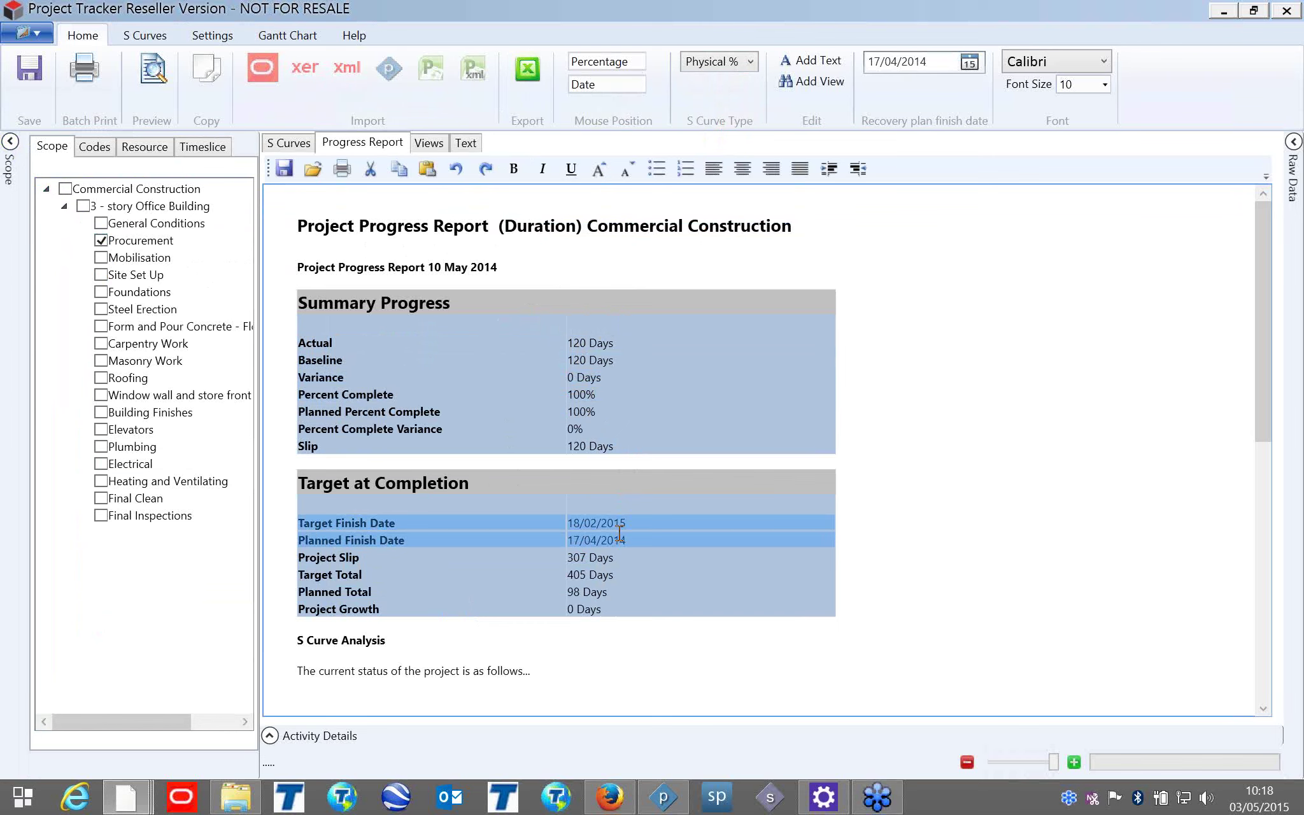
Compare the S curves of the whole project, Procurement alone and Foundations alone, leaving no scope item selected.
left_click(295, 142)
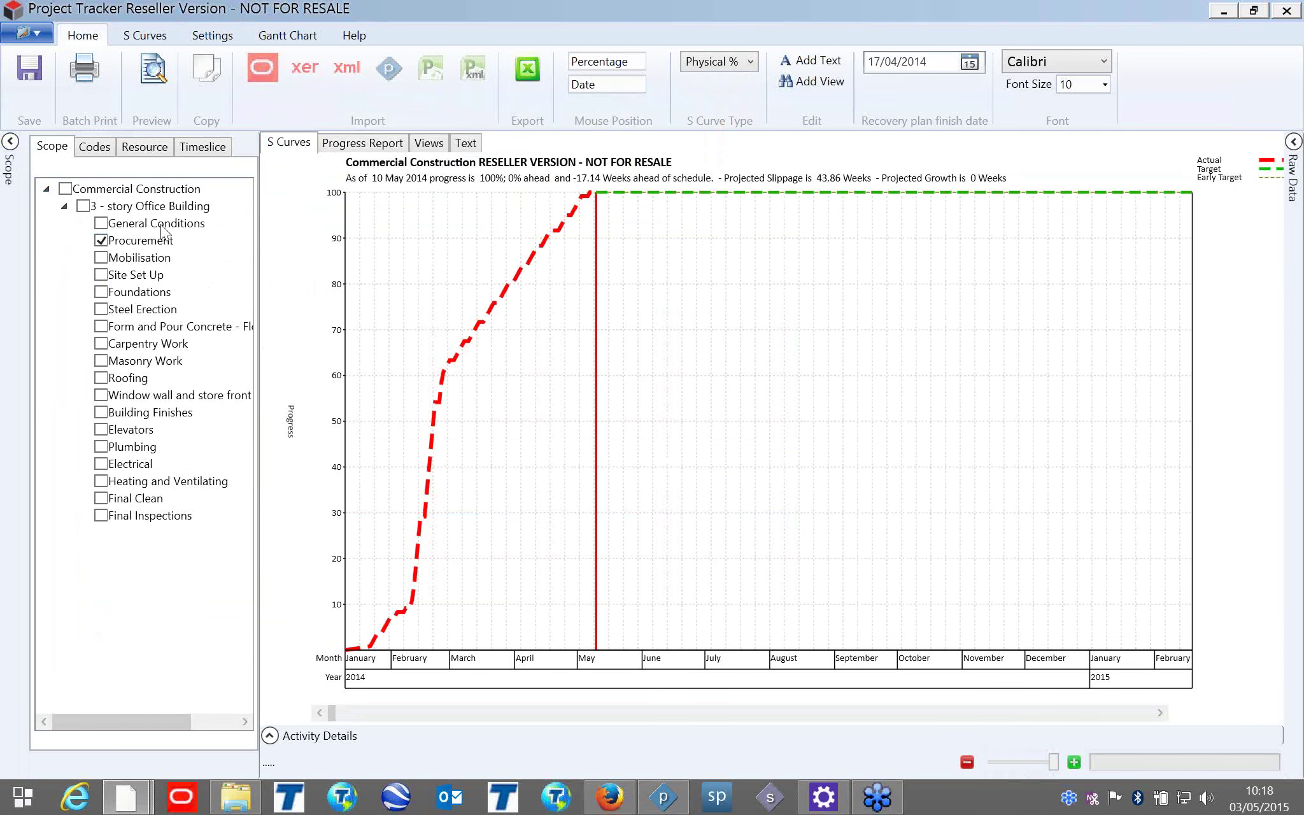
left_click(101, 240)
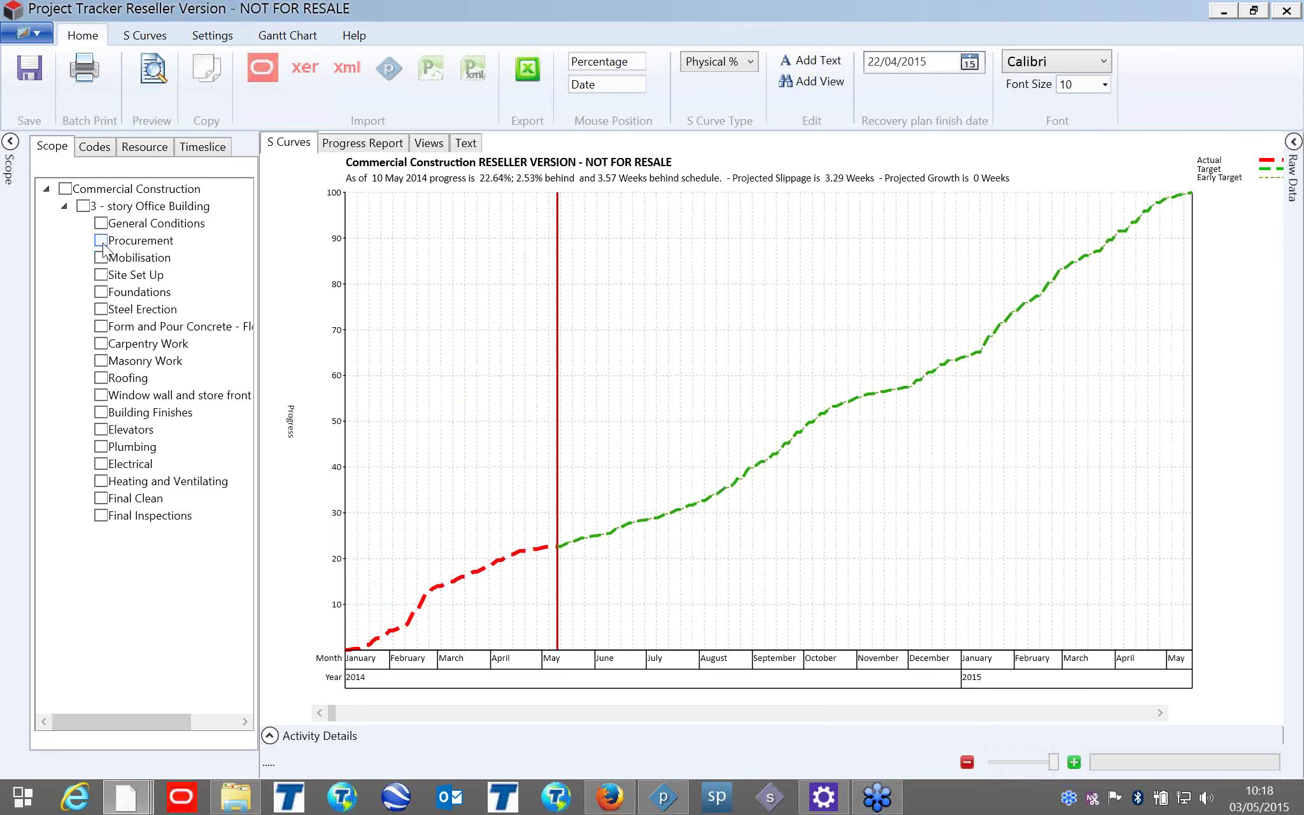
left_click(101, 240)
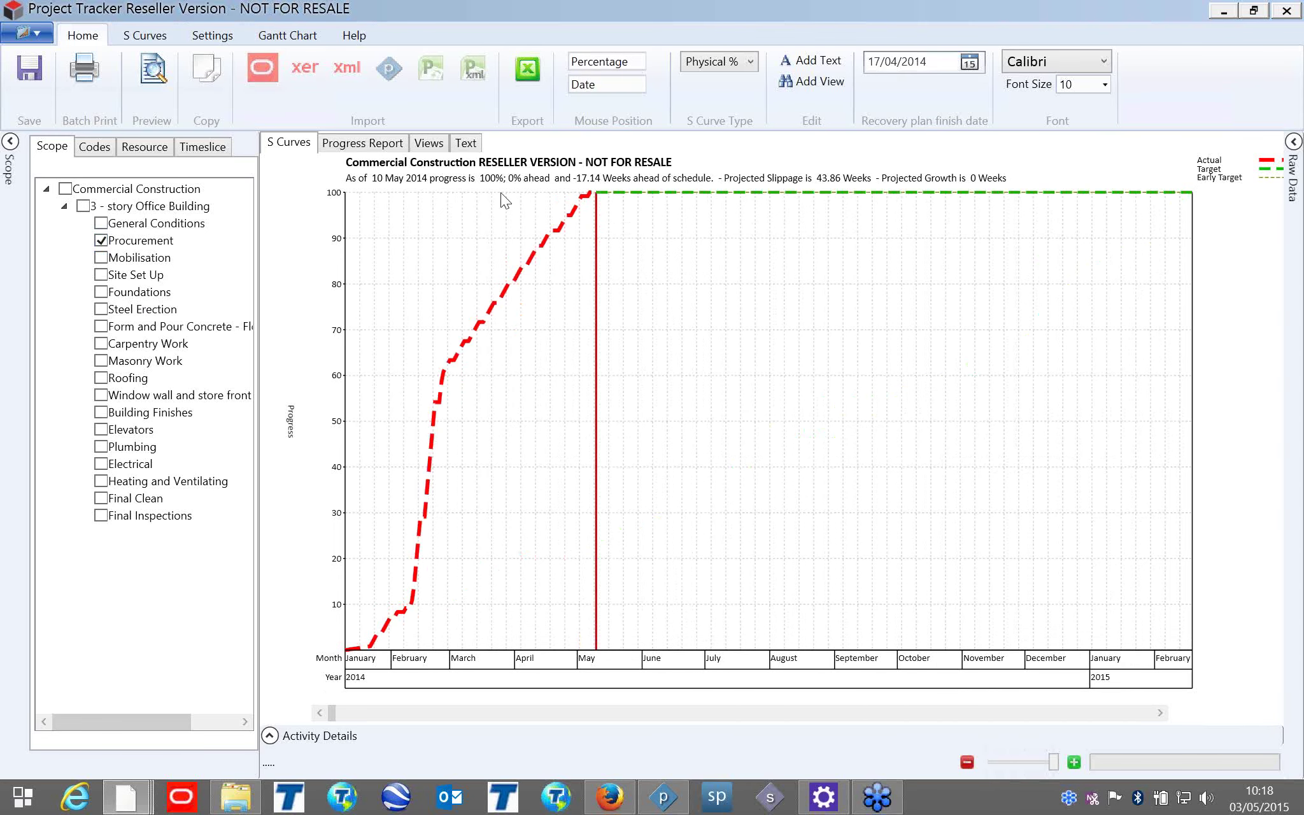
left_click(102, 242)
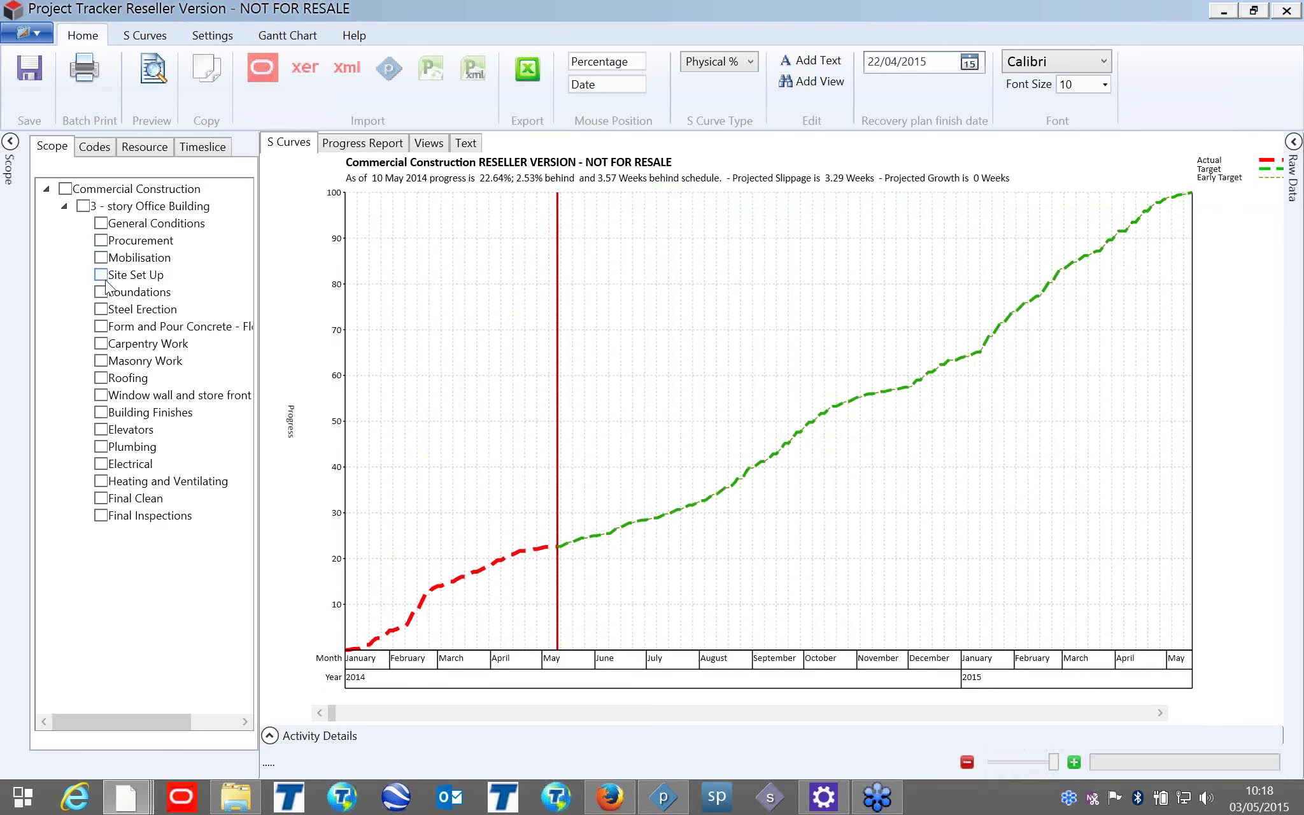
left_click(102, 293)
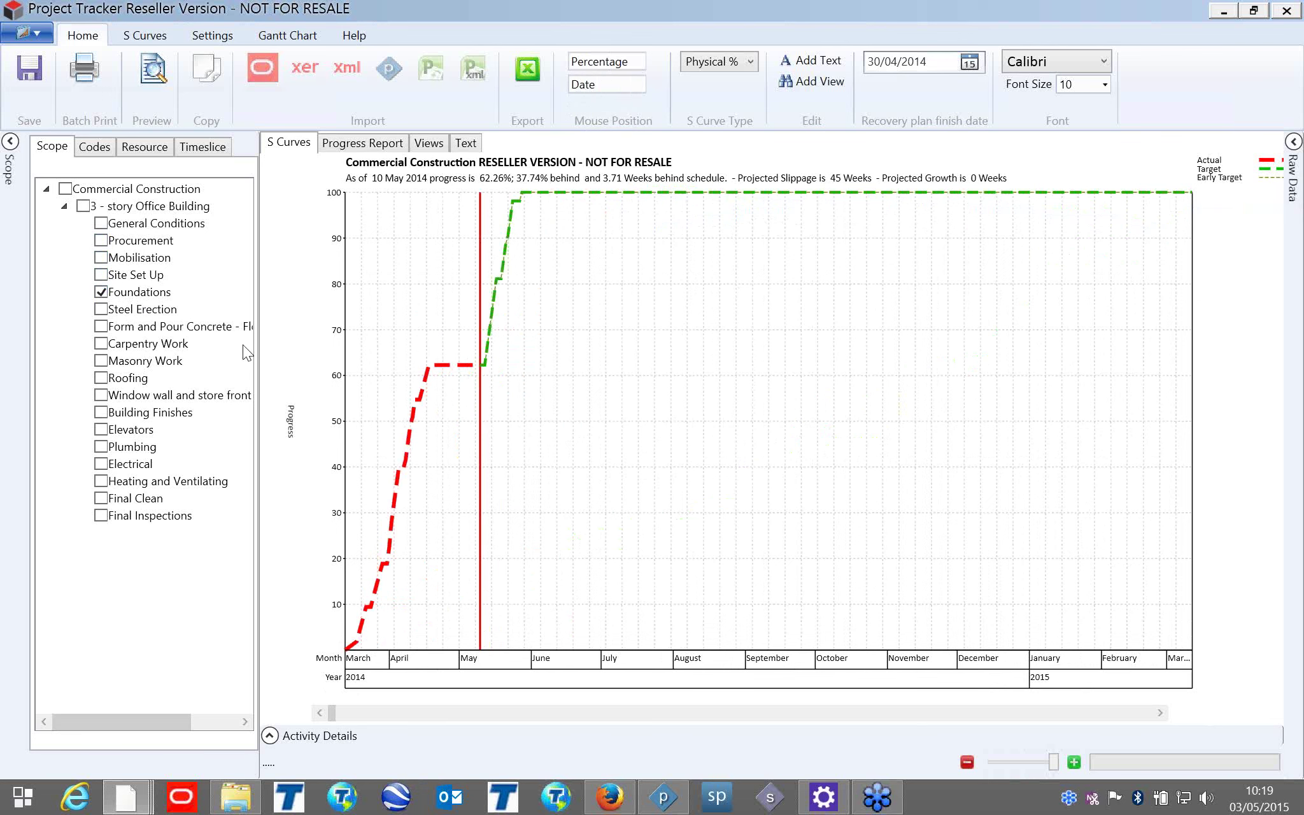
left_click(101, 292)
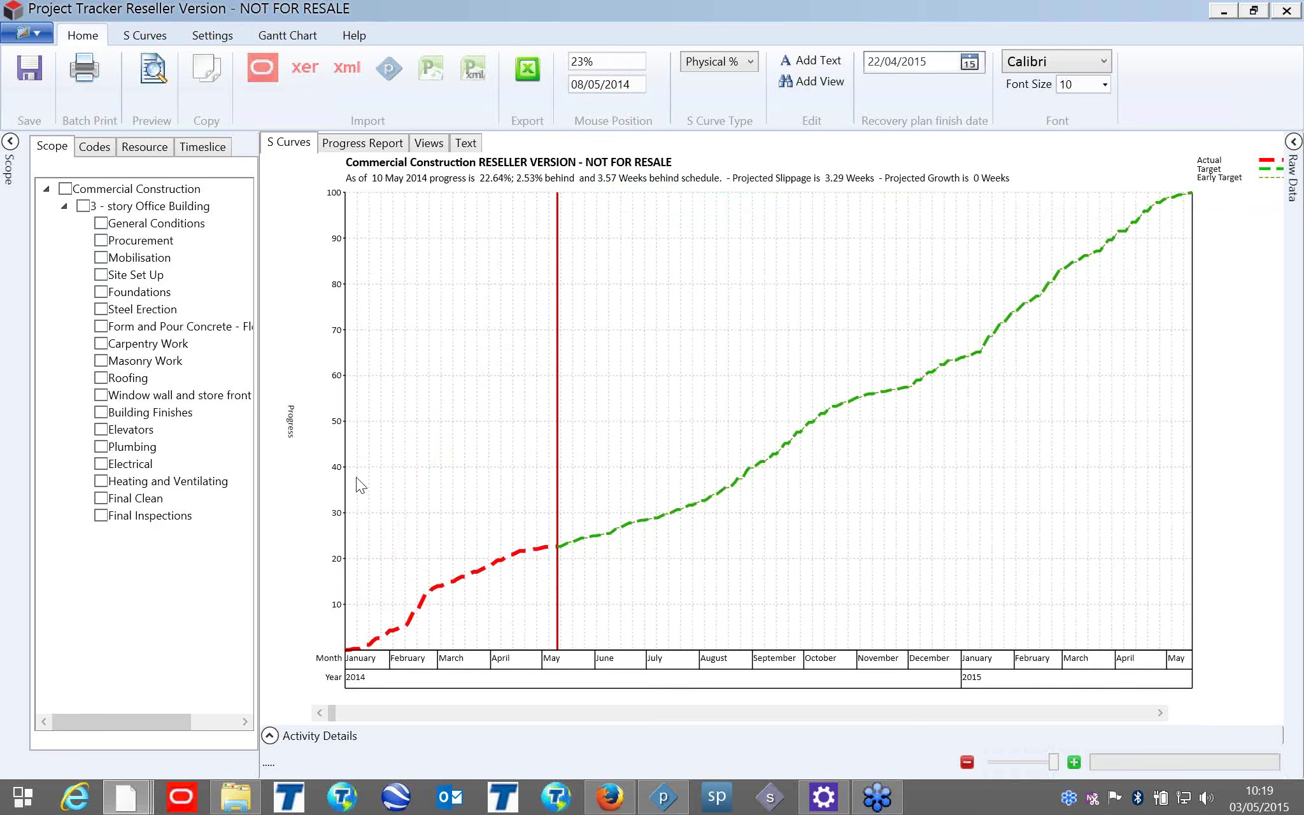
Filter the S curves to the combined scope of Roofing, Window wall and store front, Carpentry Work and Masonry Work.
left_click(102, 379)
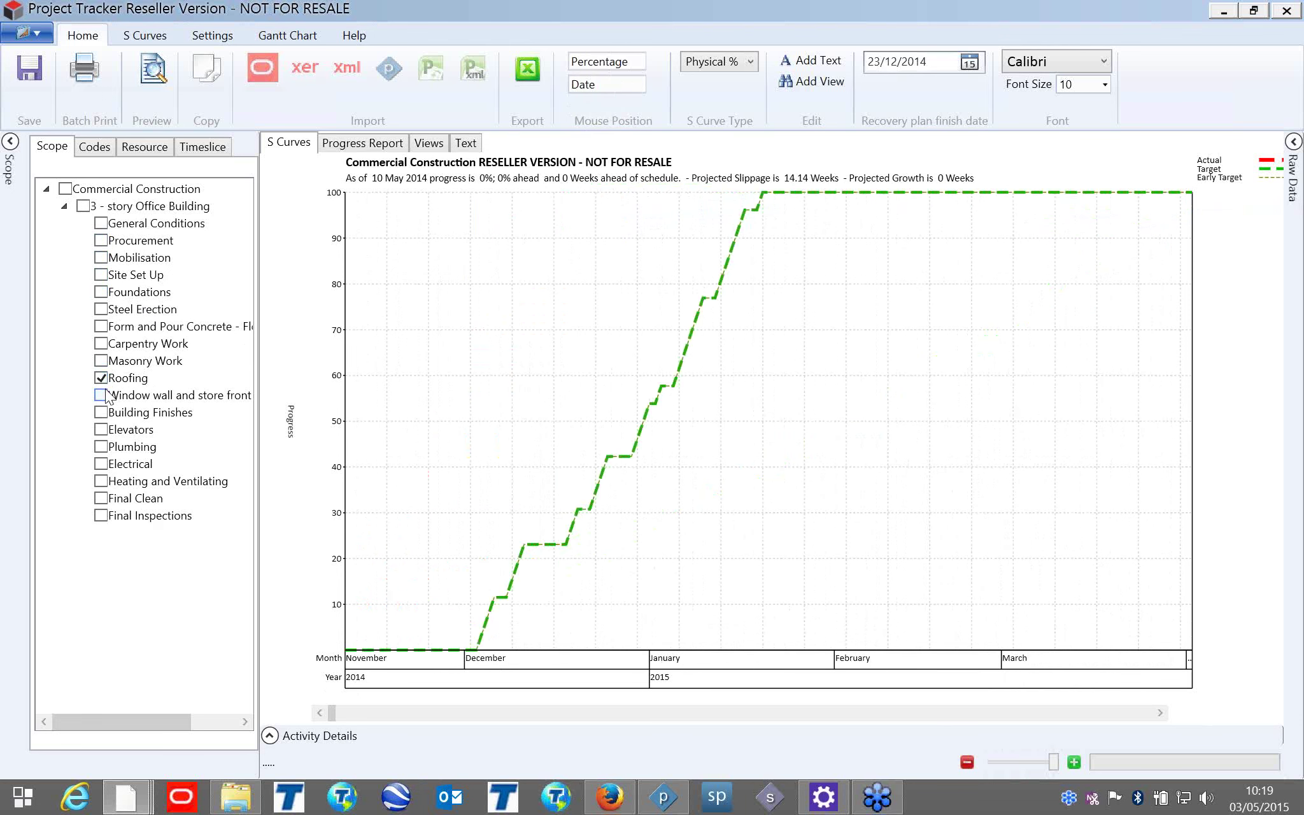
left_click(104, 397)
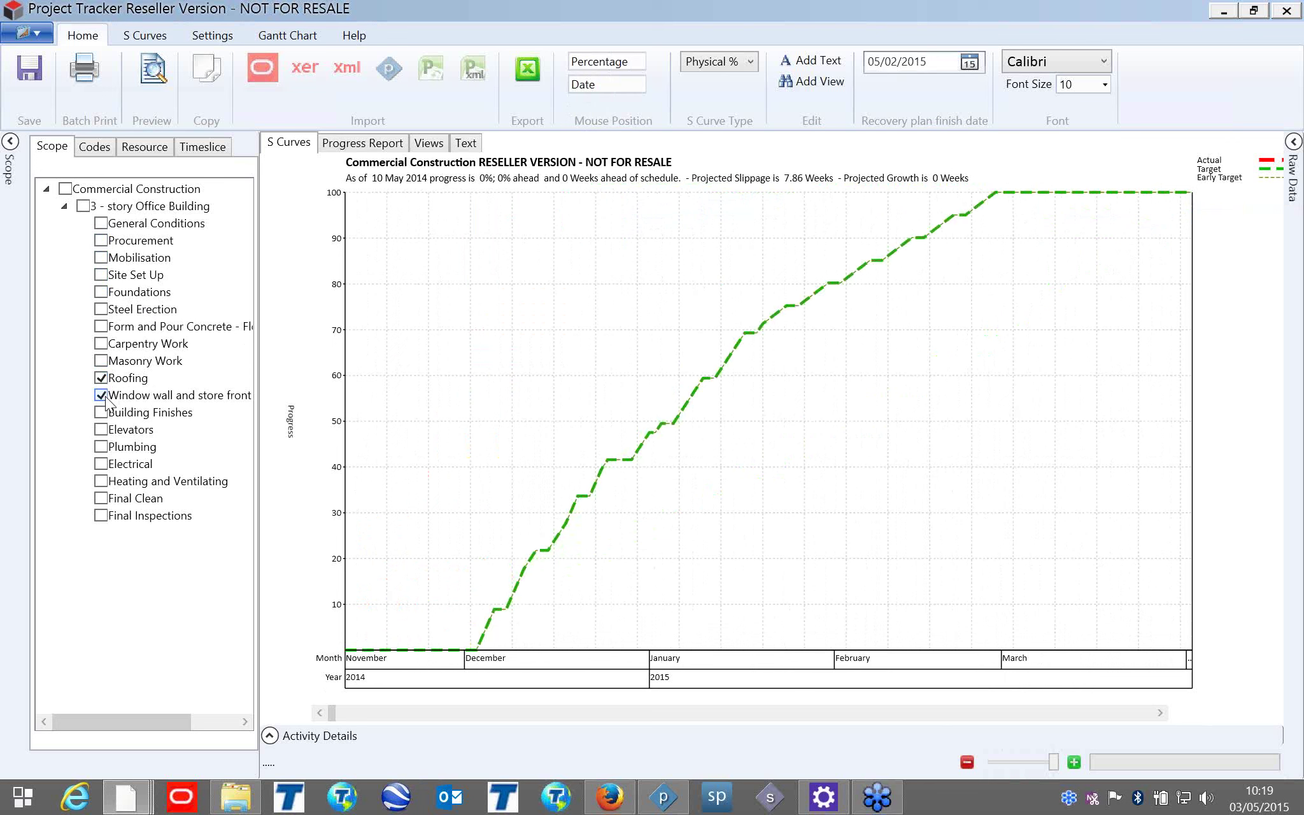
left_click(101, 344)
left_click(101, 360)
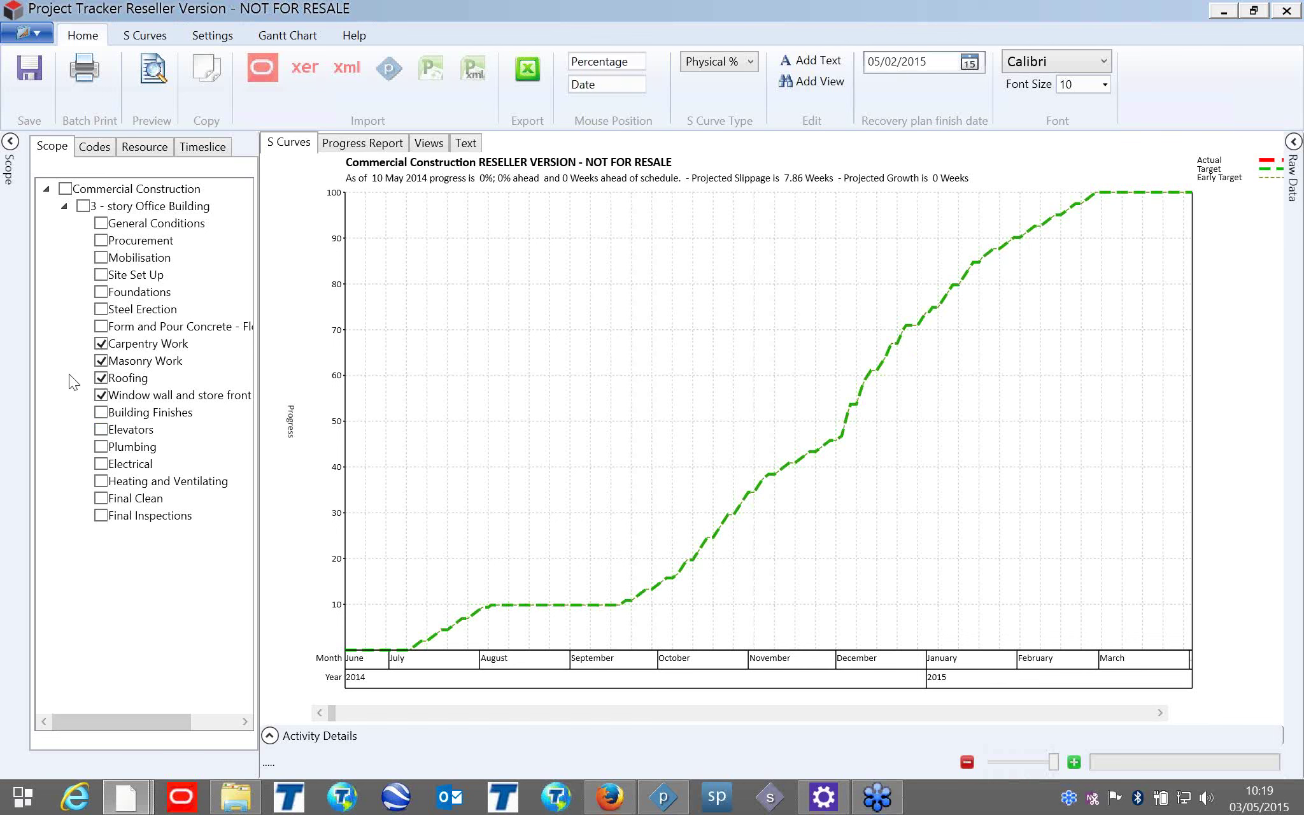
Remove Carpentry Work from the combined scope, keeping Masonry Work, and examine the resulting curve along the timeline.
left_click(101, 343)
left_click(101, 361)
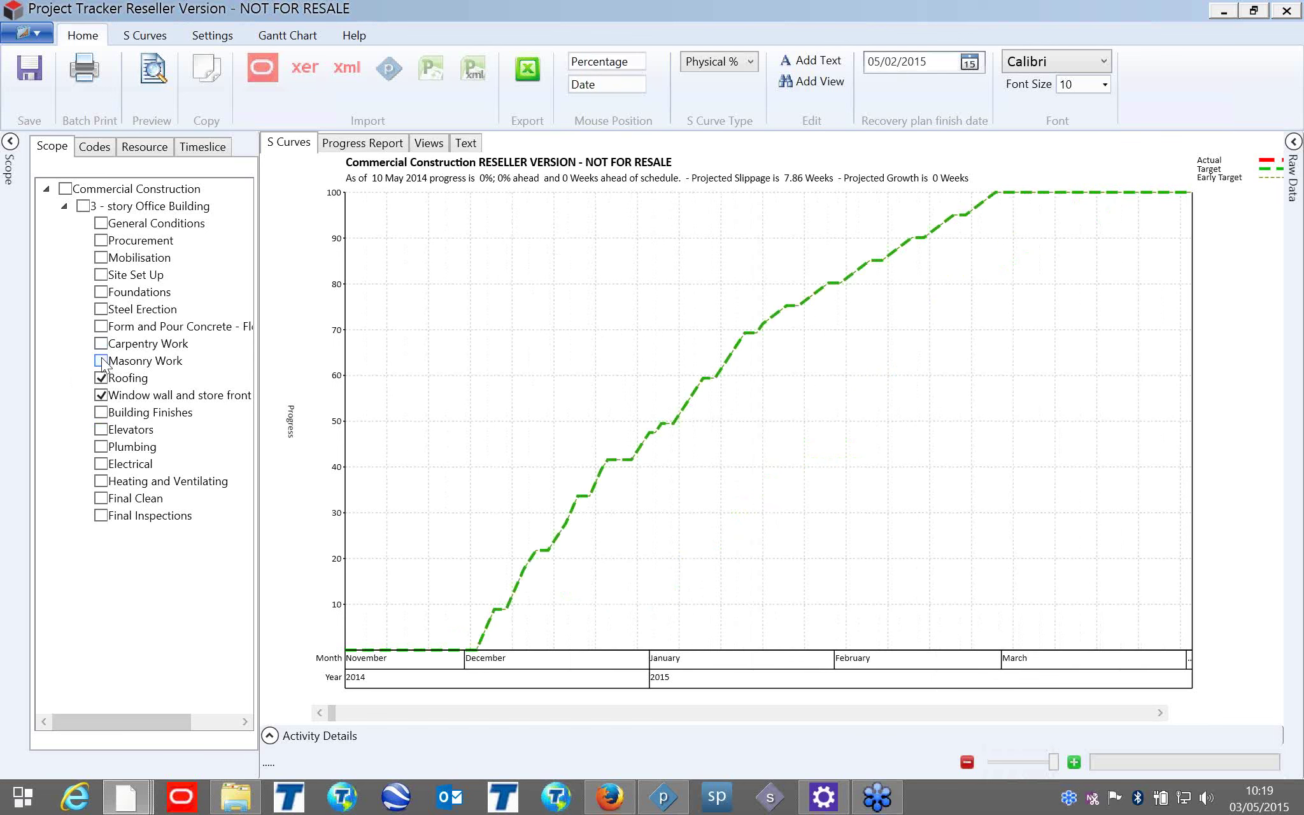
left_click(101, 361)
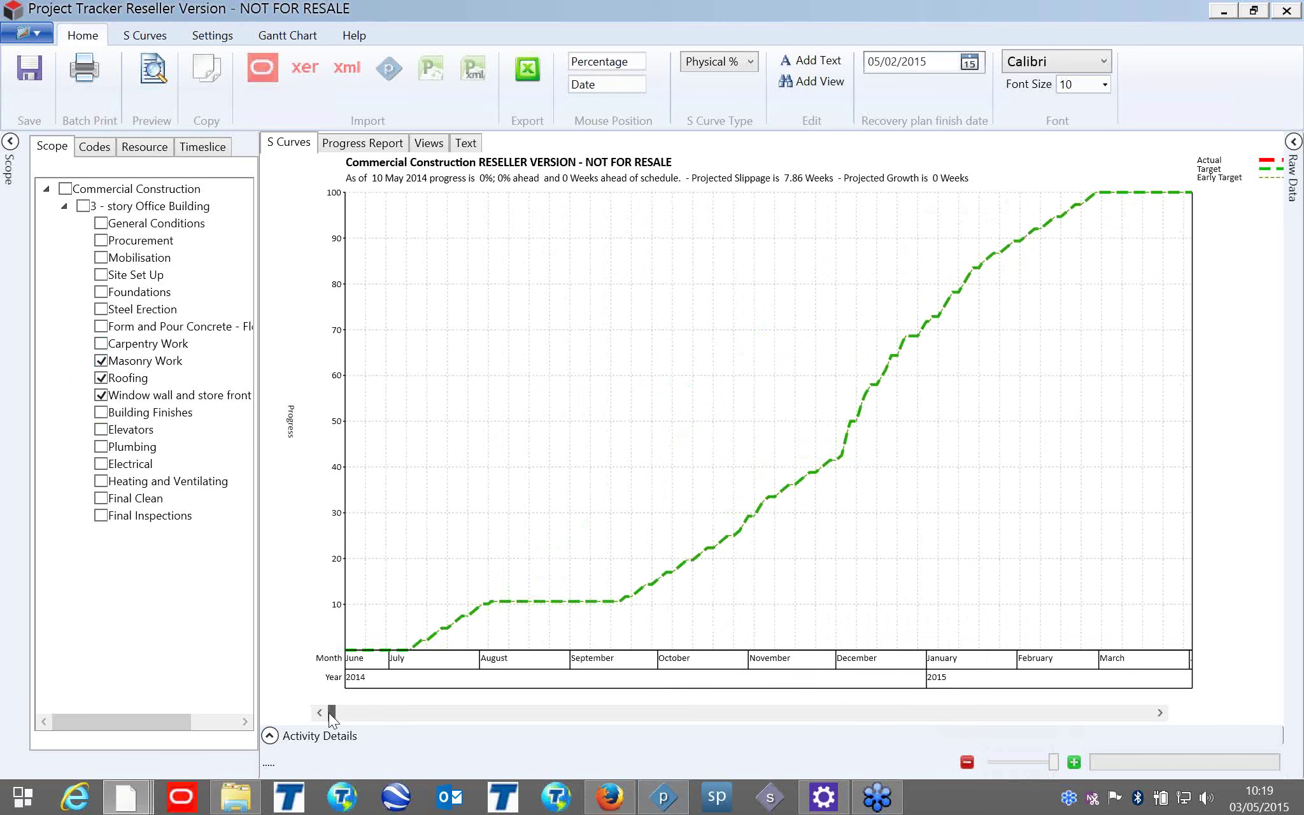
left_click(437, 715)
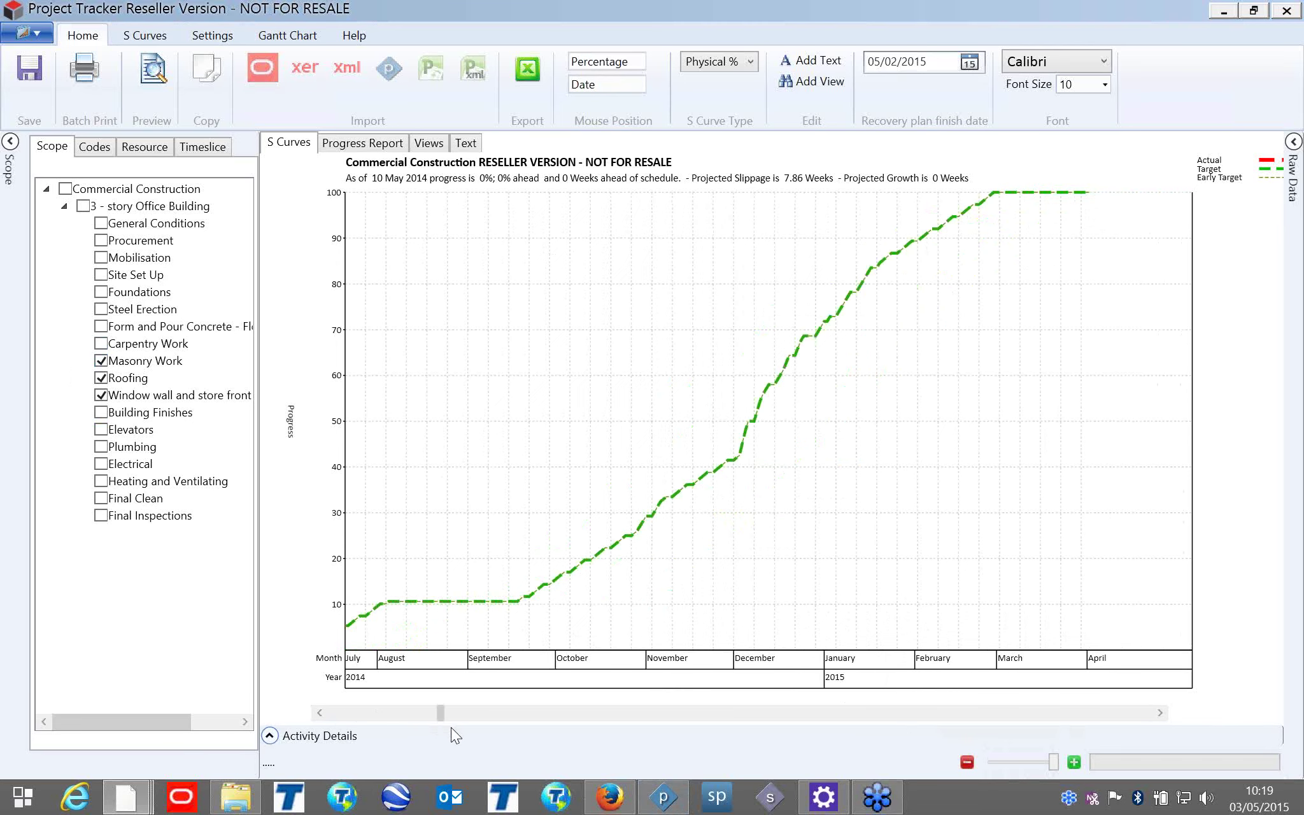
right_click(443, 714)
left_click(443, 715)
left_click_drag(497, 718, 648, 703)
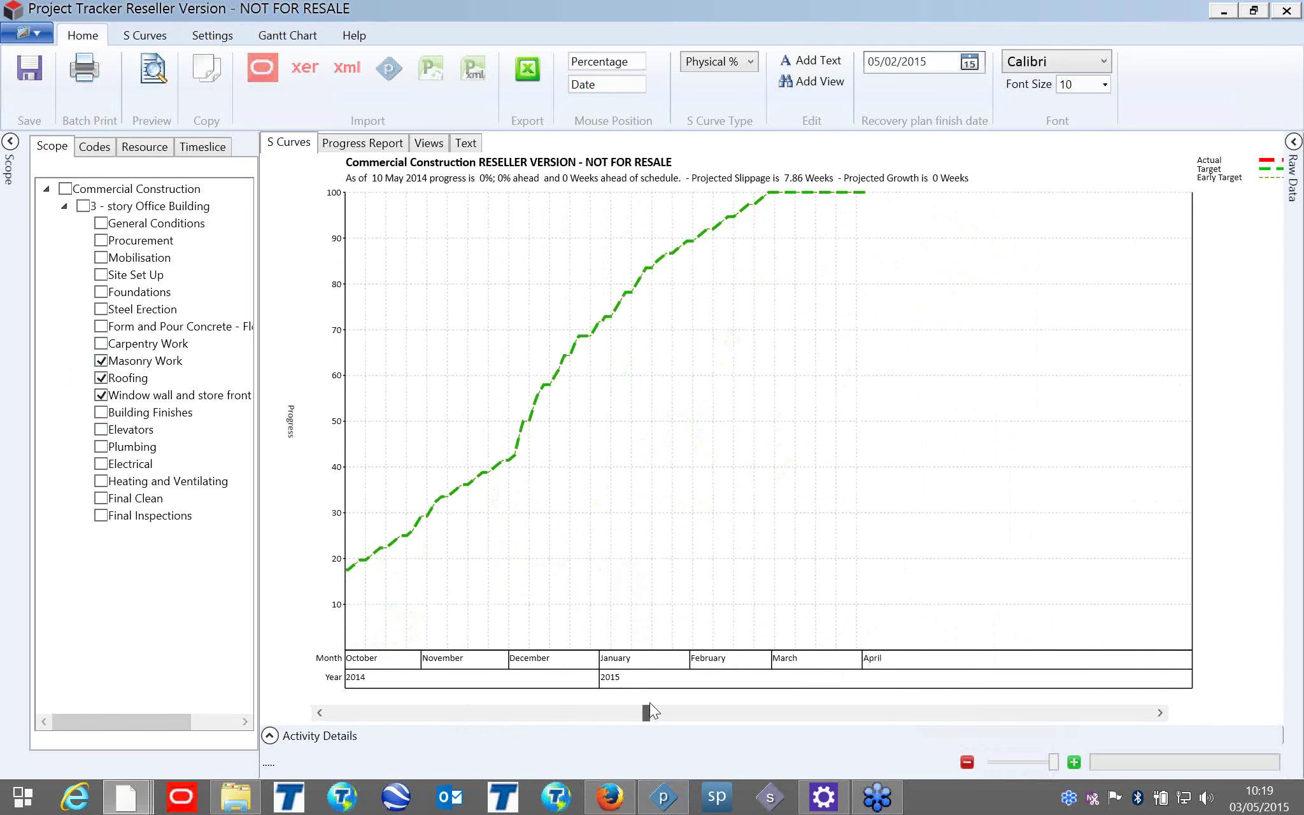
left_click_drag(532, 714, 360, 711)
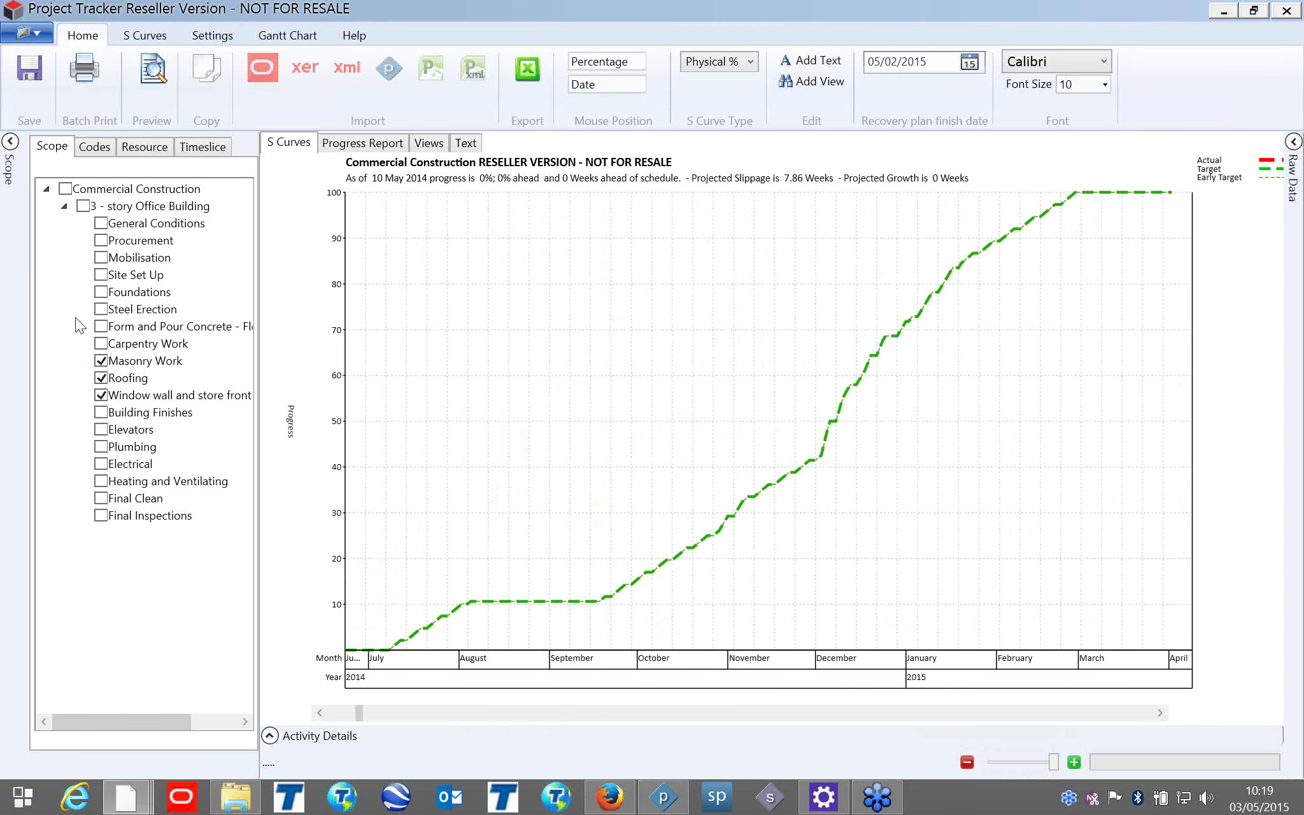
Clear Masonry Work, Roofing and Window wall and store front from the scope to show the whole project's S curve.
left_click(102, 360)
left_click(101, 378)
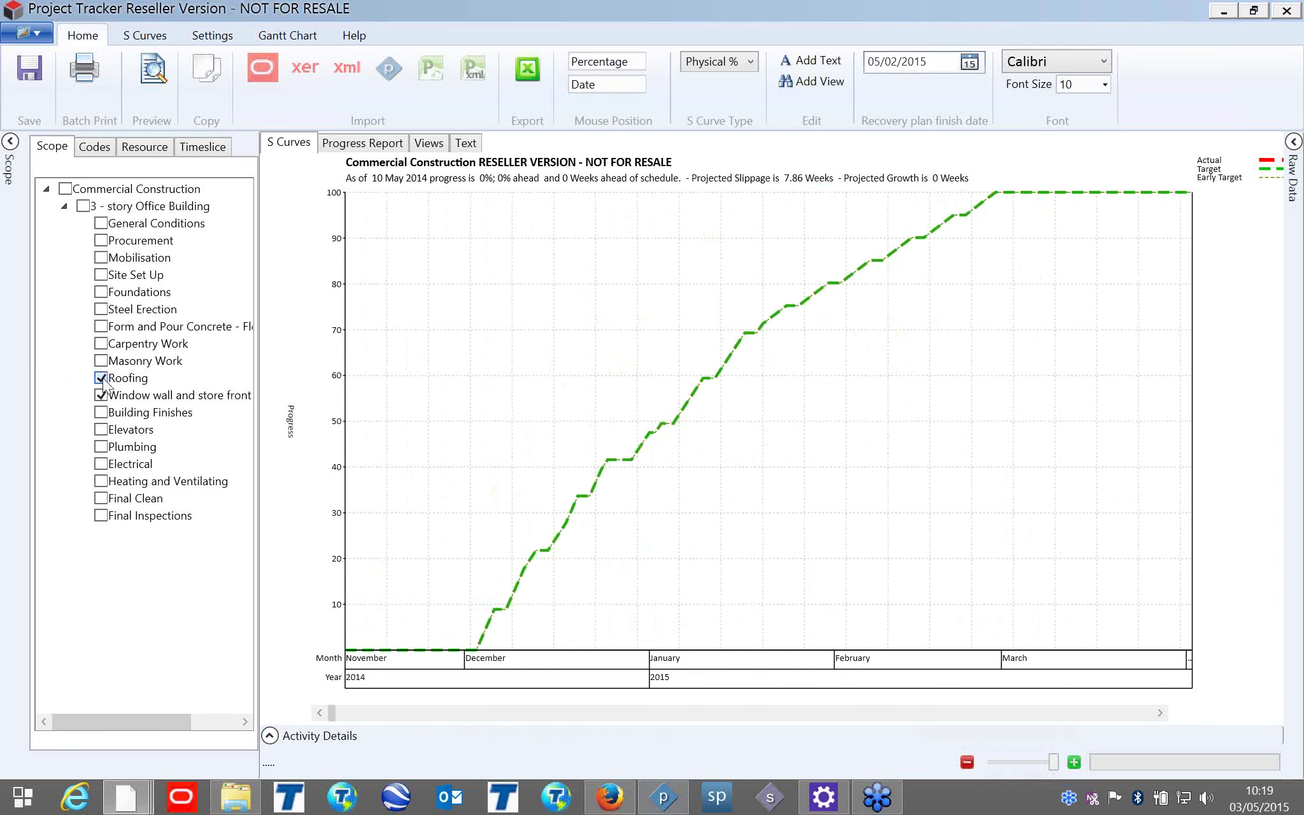
left_click(101, 395)
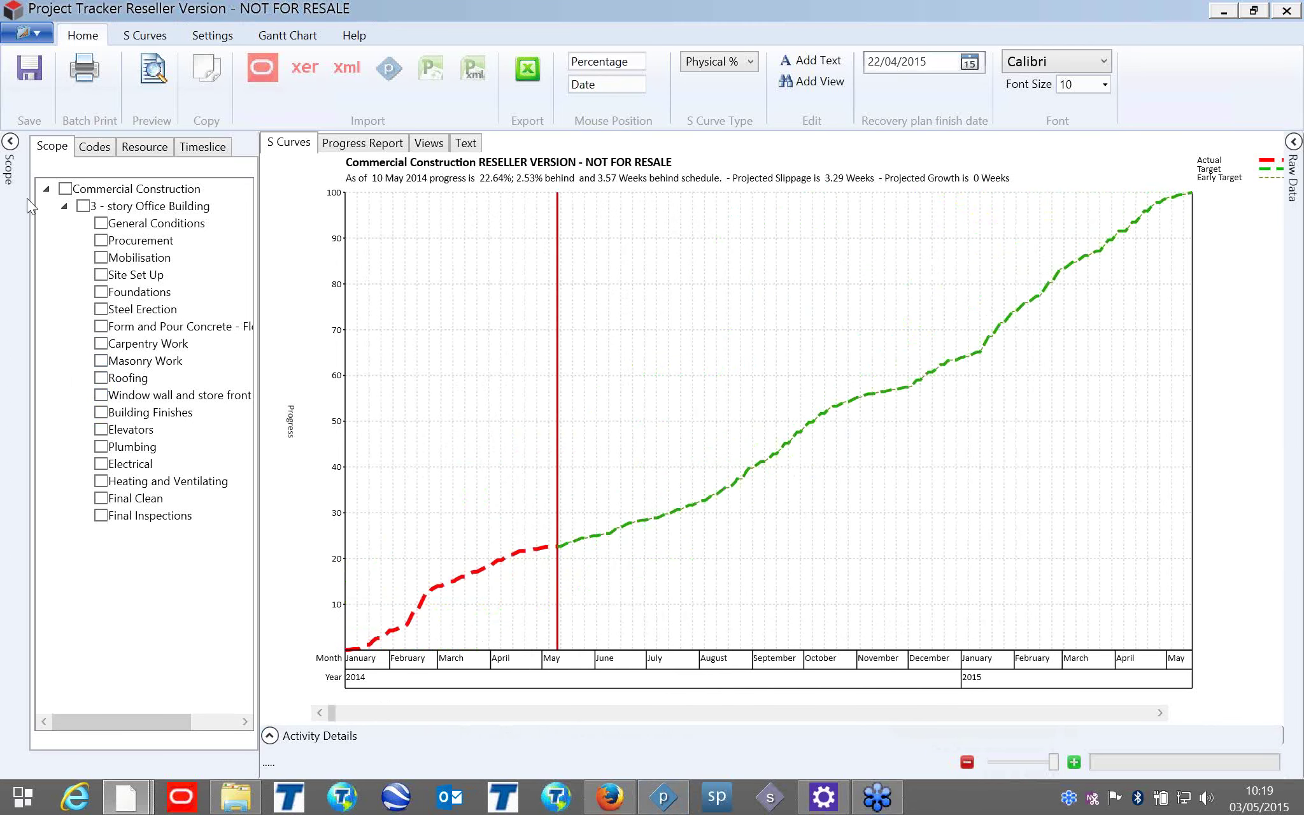
Filter the S curves by activity code to the HVAC trades contractor.
left_click(100, 153)
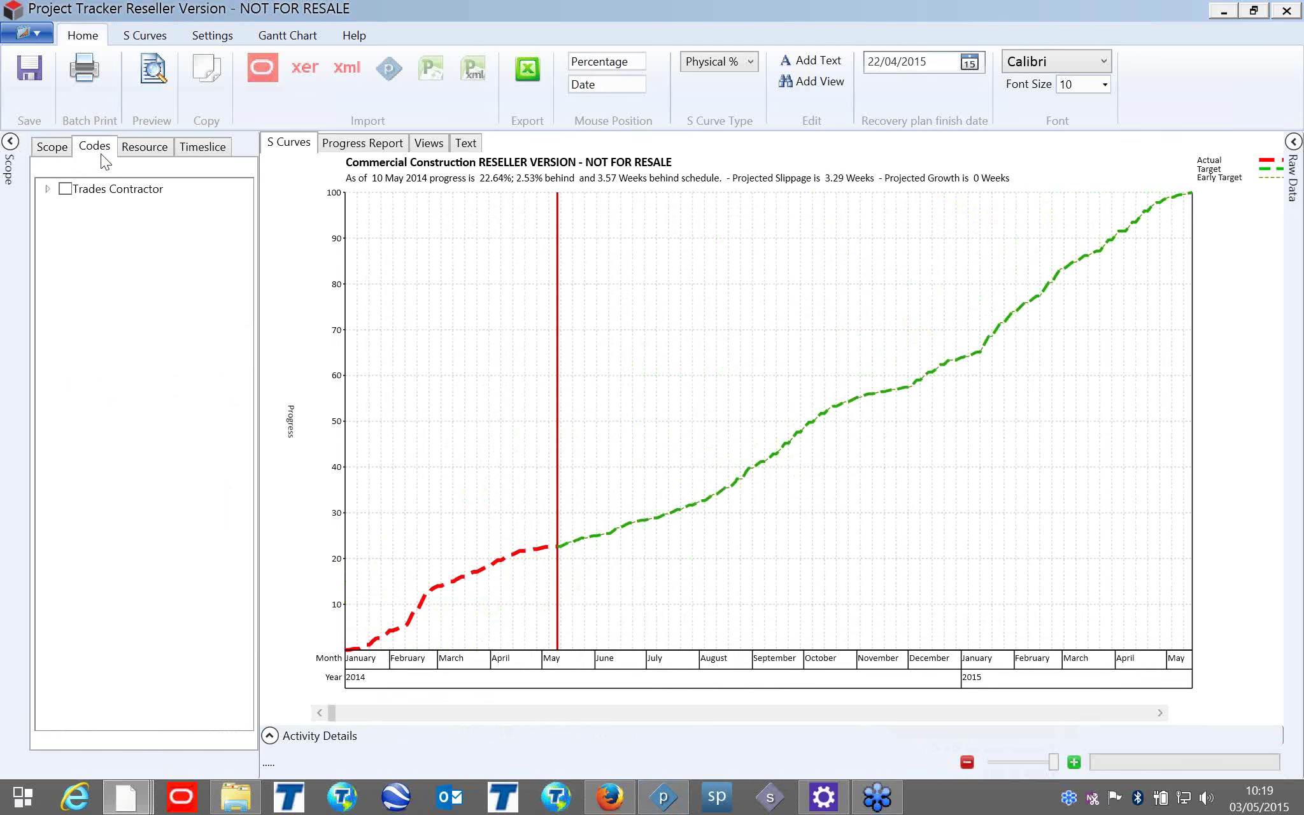
left_click(47, 189)
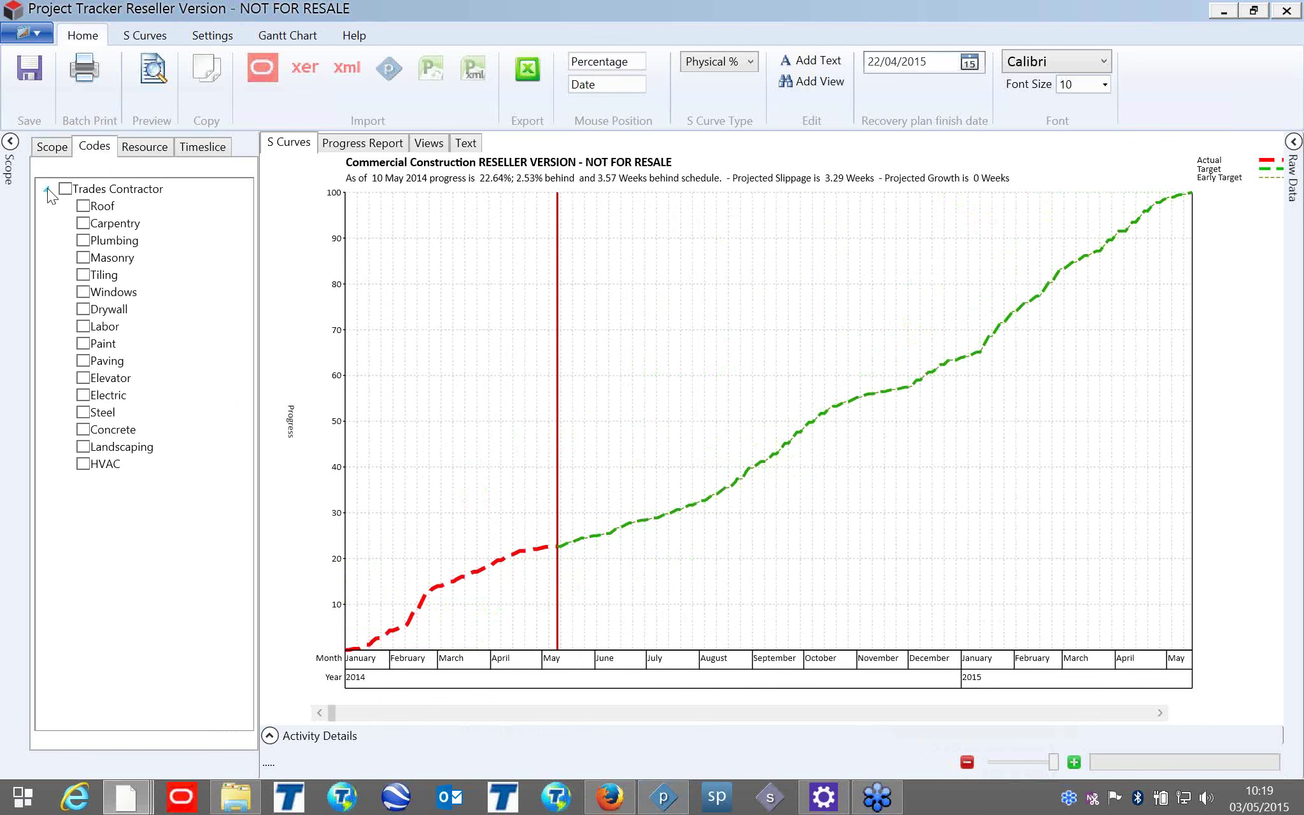
left_click(83, 464)
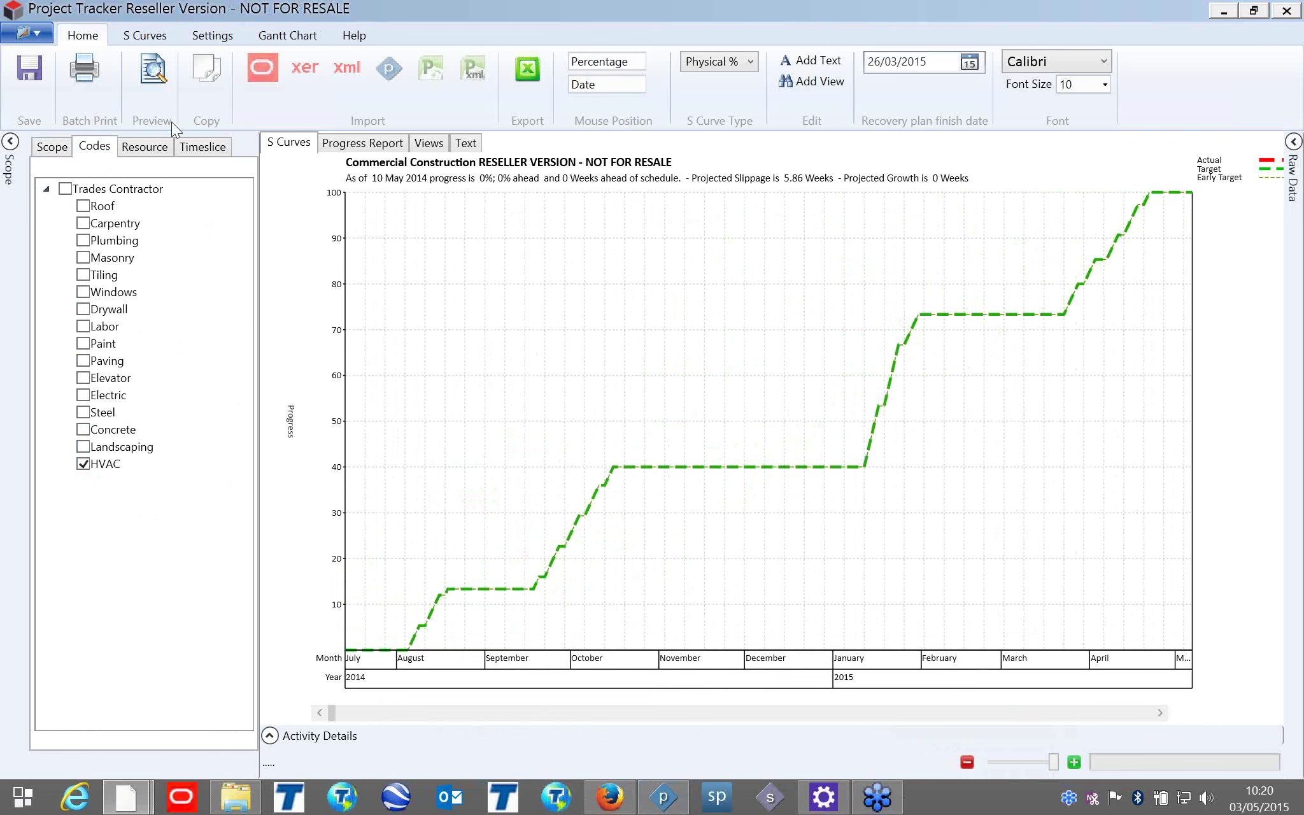
Clear the HVAC code filter, examine the S curve for the Labor Crew resource, and clear that resource filter.
left_click(84, 463)
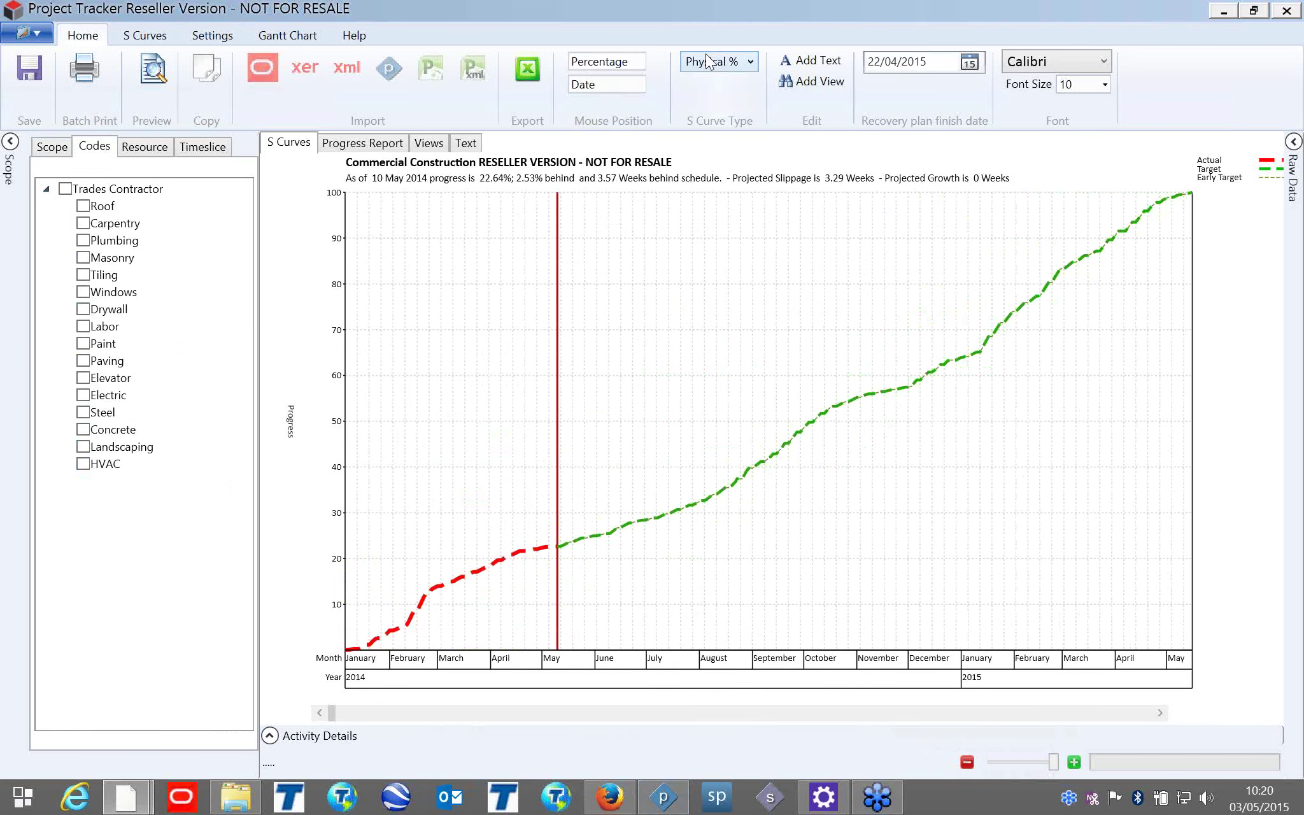
left_click(144, 146)
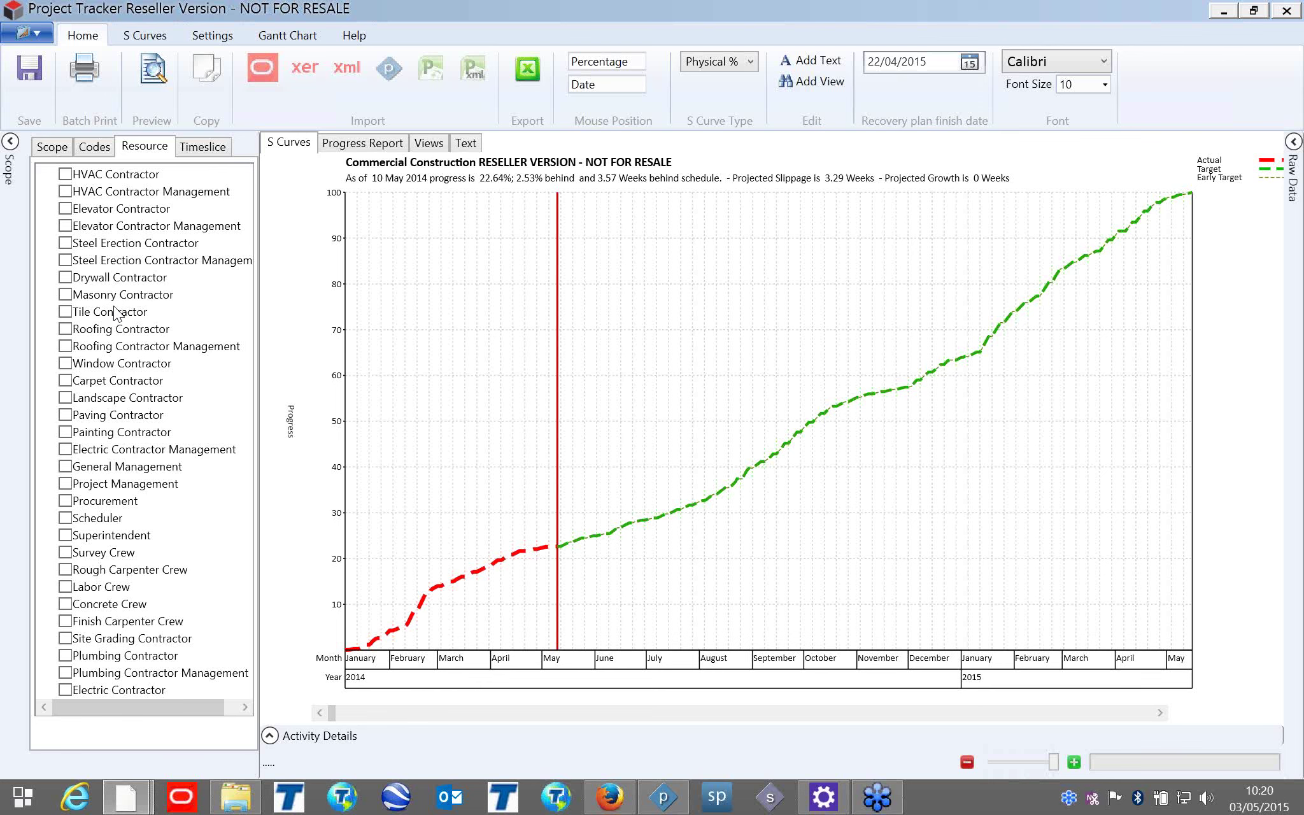
left_click(66, 587)
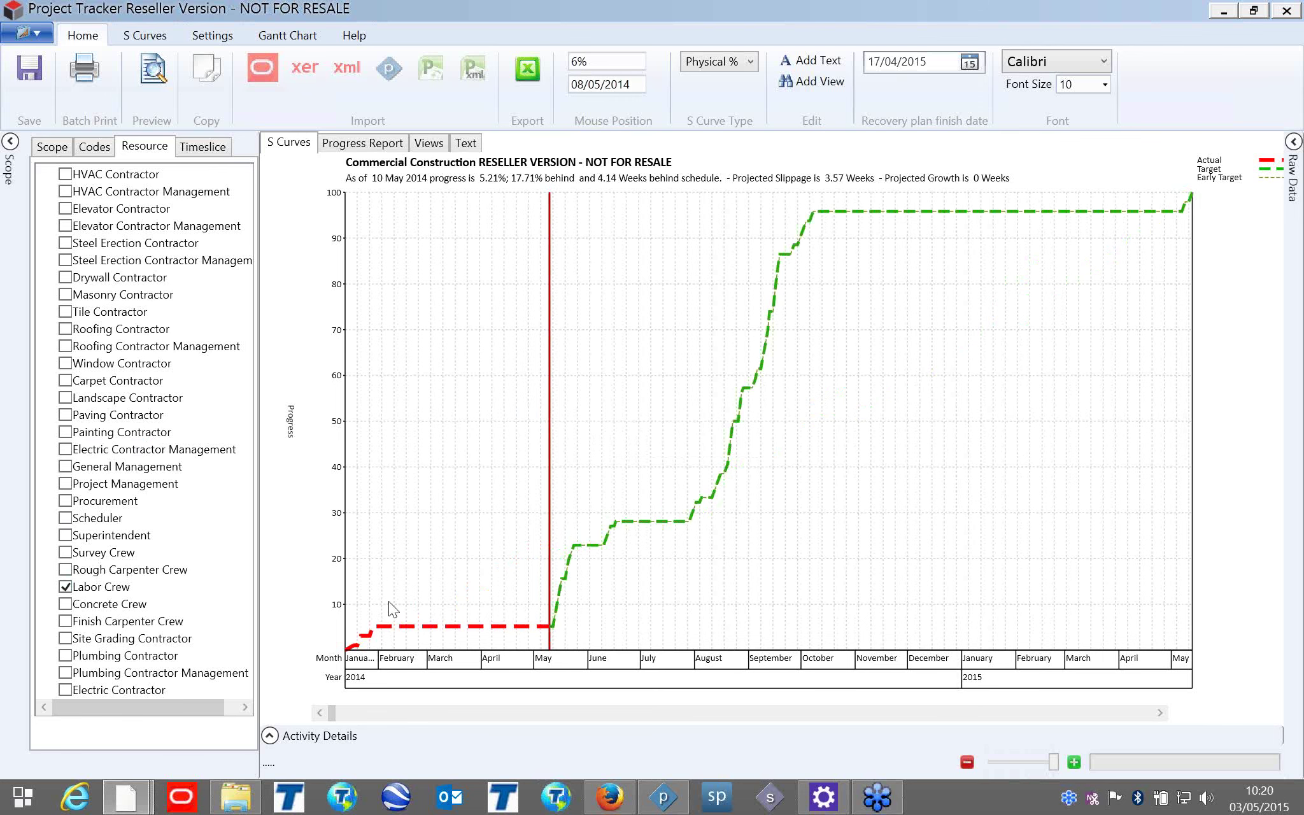
left_click(68, 588)
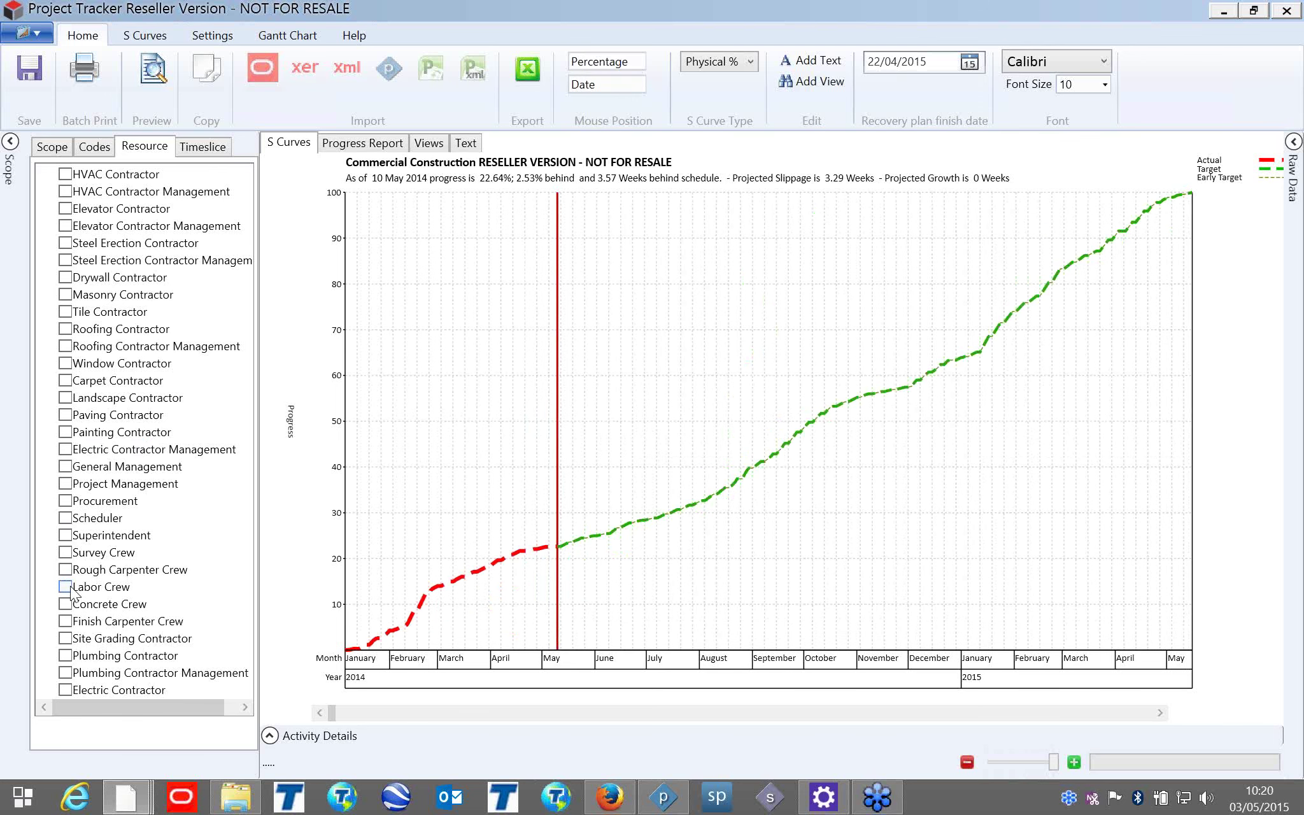
Limit the S curves to a timeslice starting 01/03/2015 and ending 31/05/2015.
left_click(210, 147)
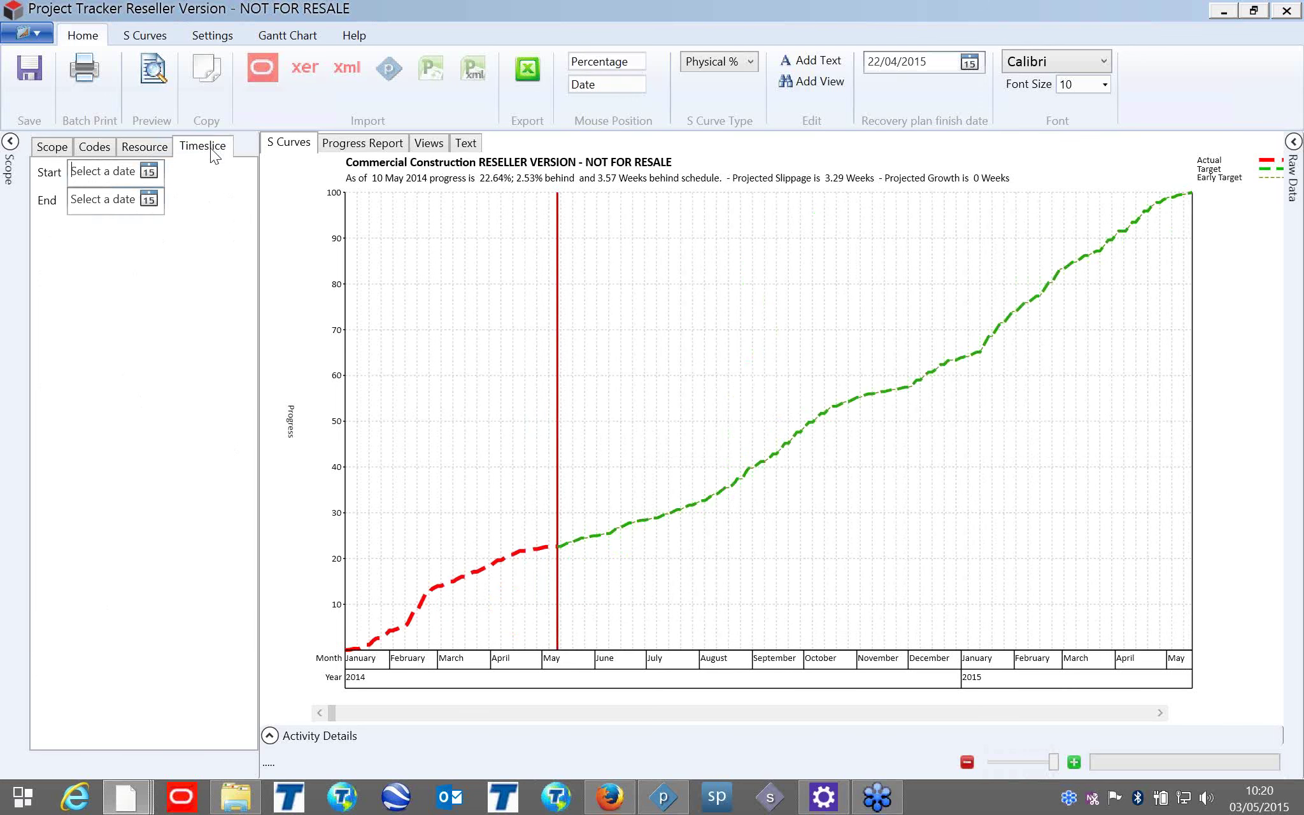
left_click(158, 172)
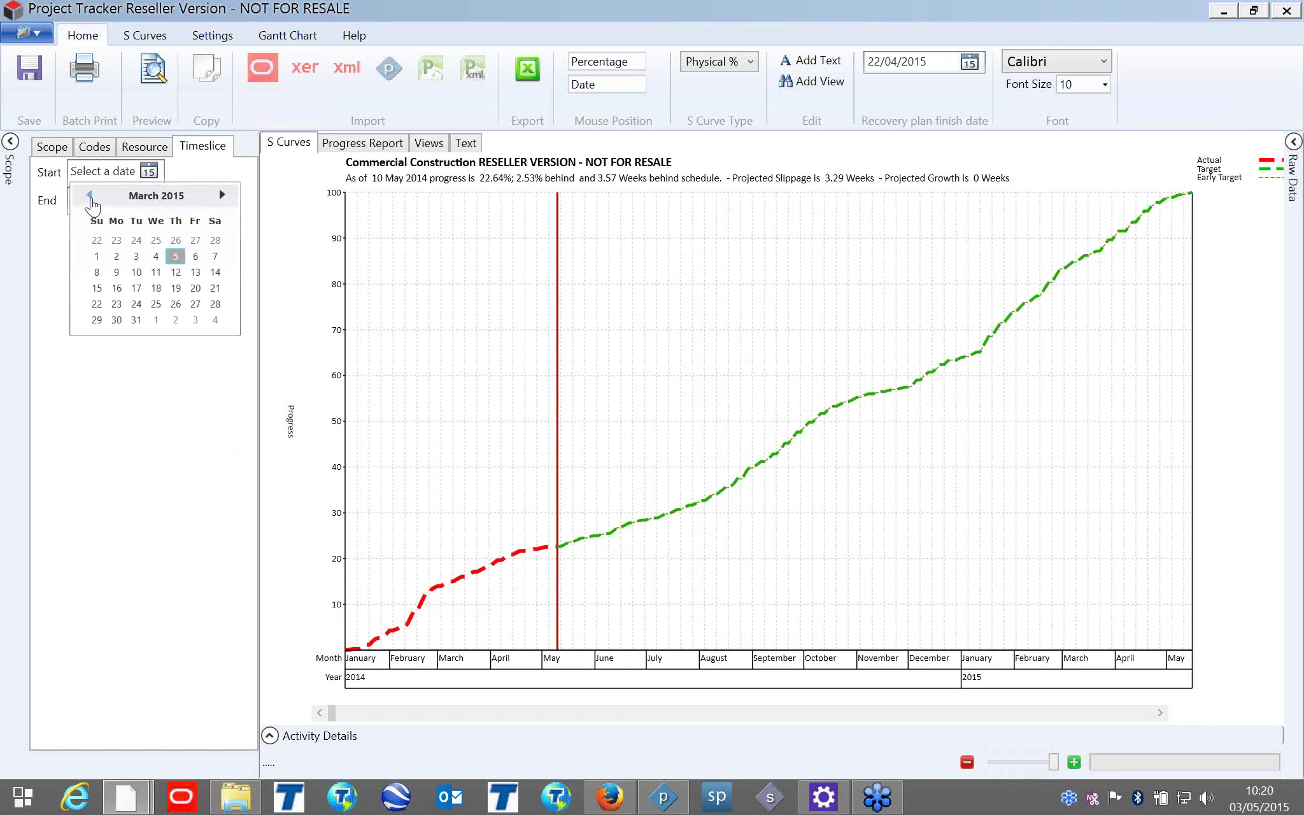
left_click(97, 256)
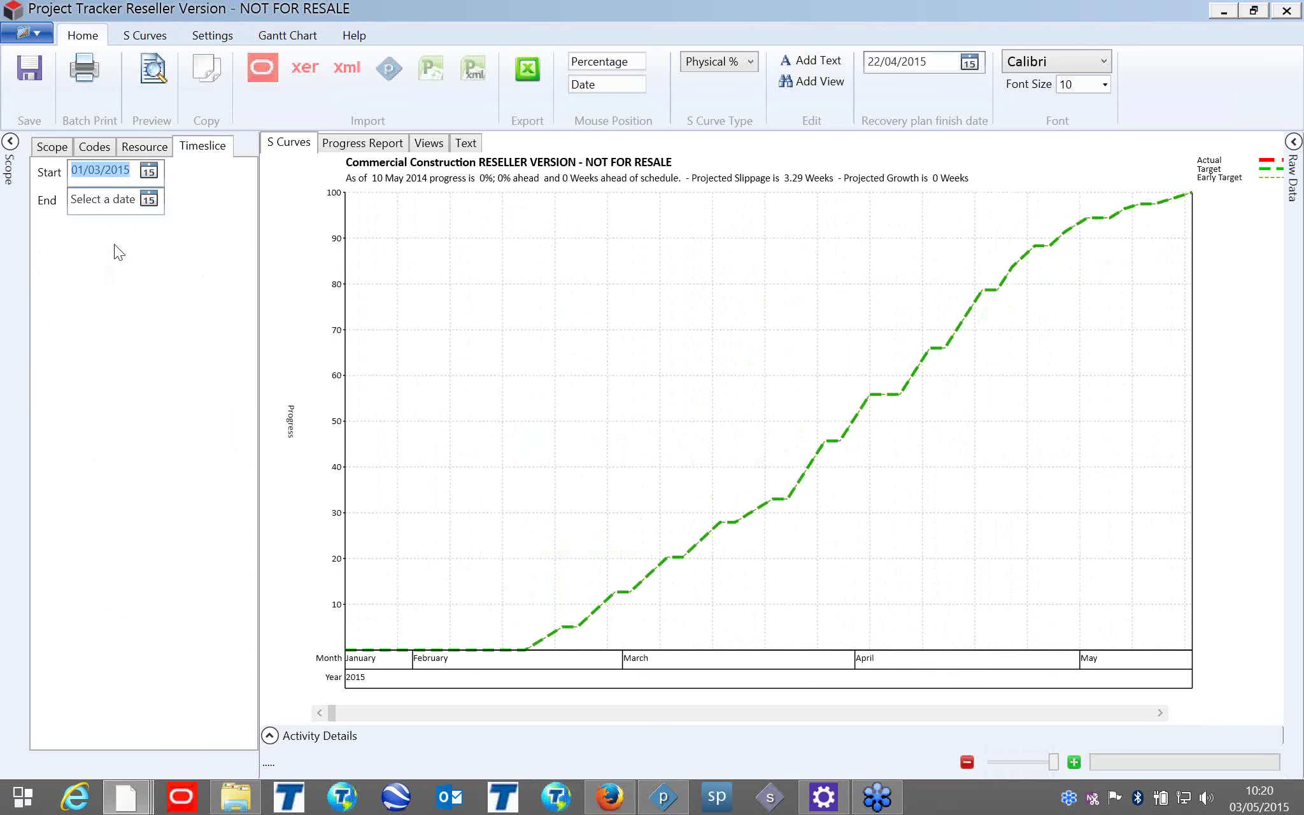
left_click(150, 200)
left_click(222, 223)
left_click(222, 222)
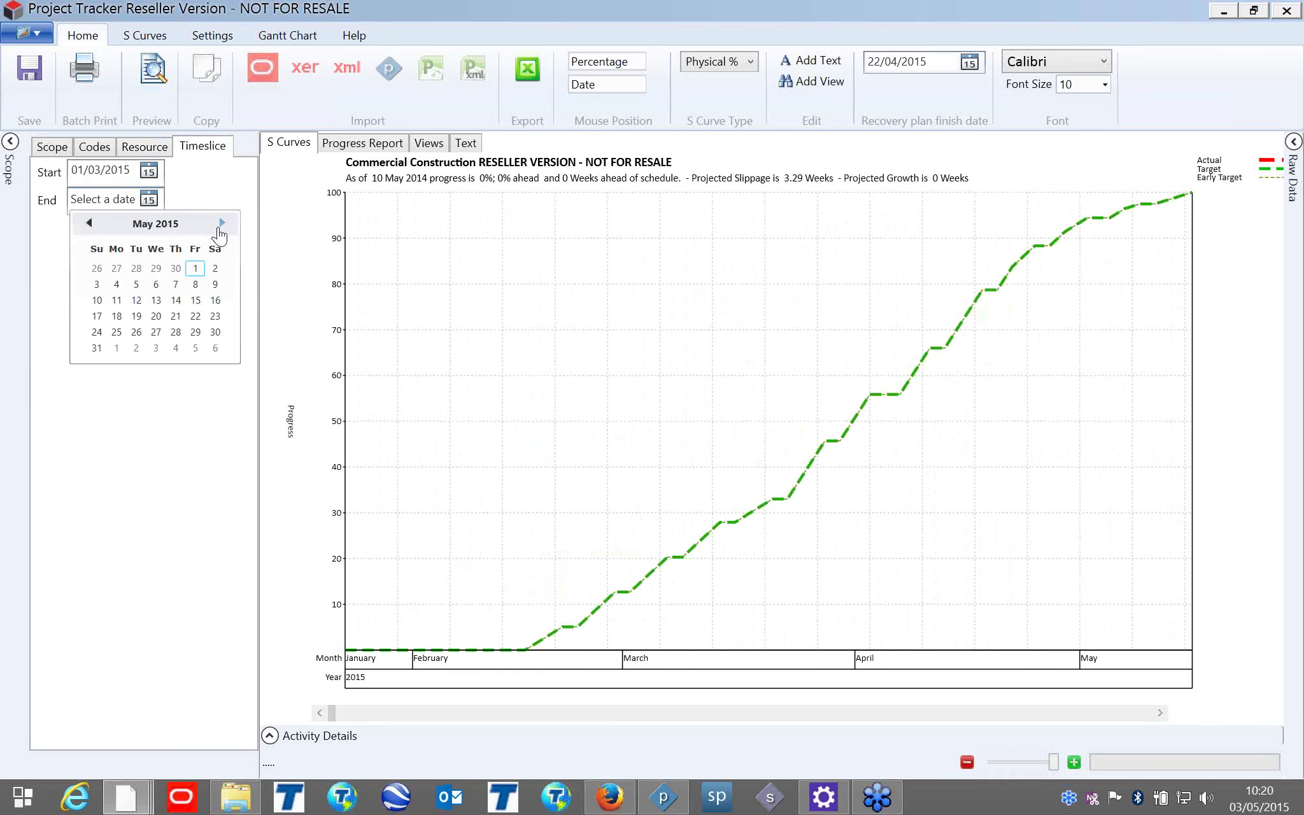
left_click(102, 351)
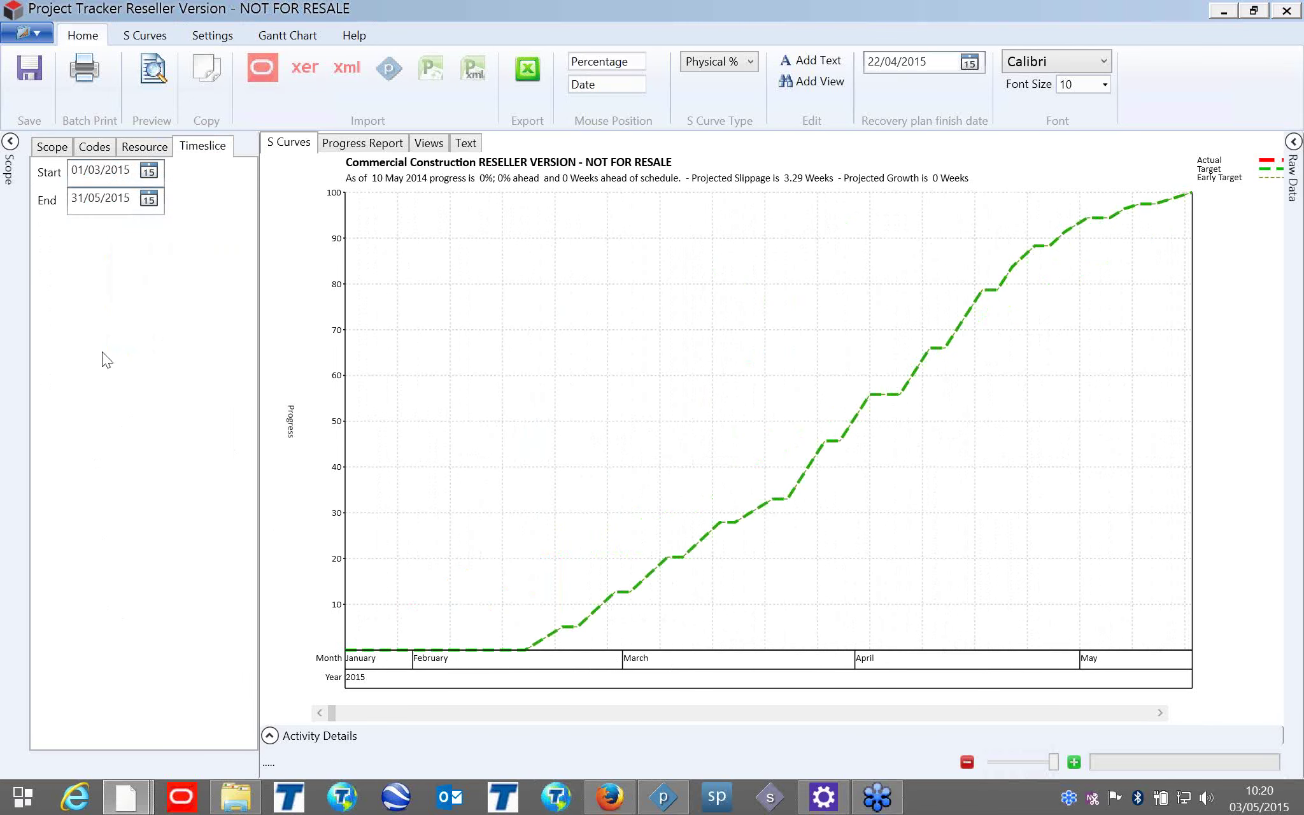
Extend the timeslice's end date to 31/08/2015 and examine the resulting curve along the timeline.
left_click(150, 200)
left_click(221, 223)
left_click(222, 223)
left_click(221, 223)
left_click(221, 222)
left_click(89, 224)
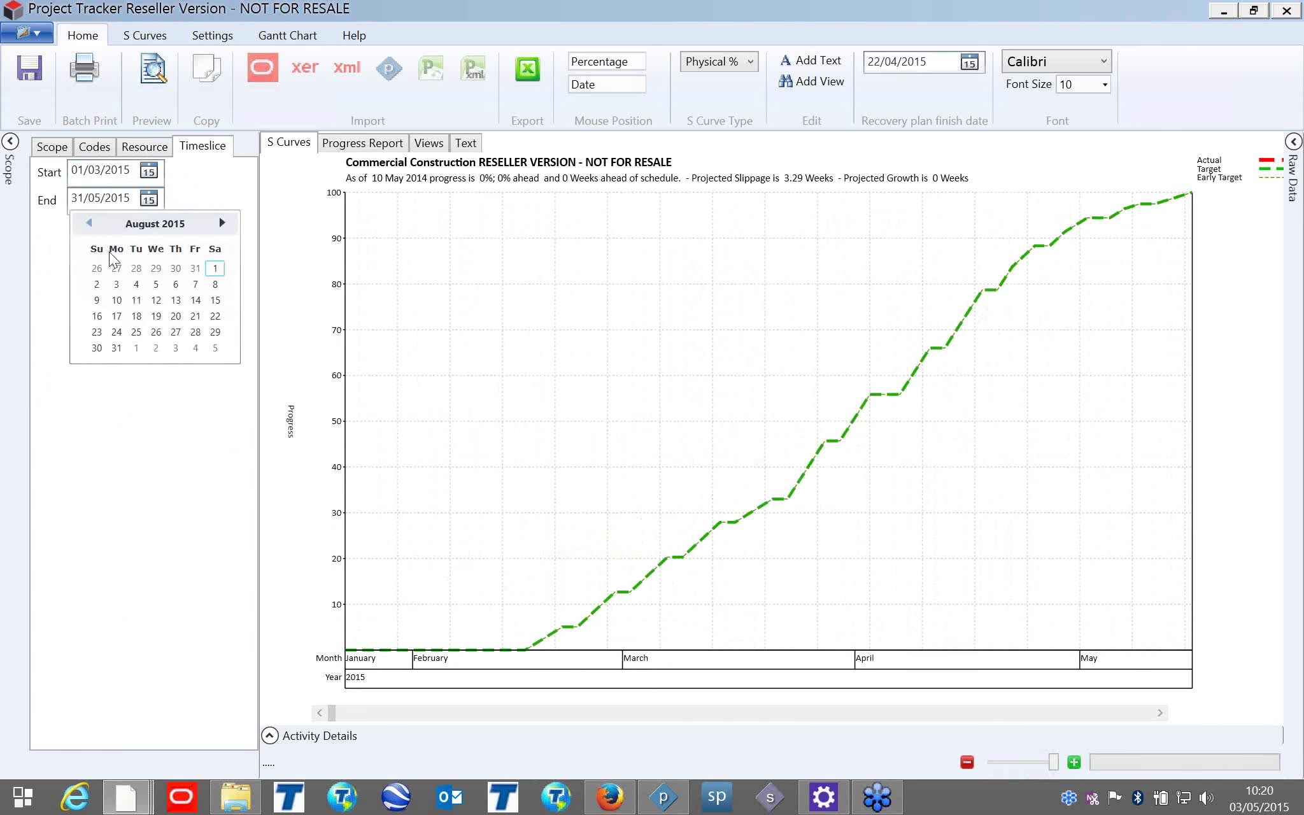
left_click(116, 346)
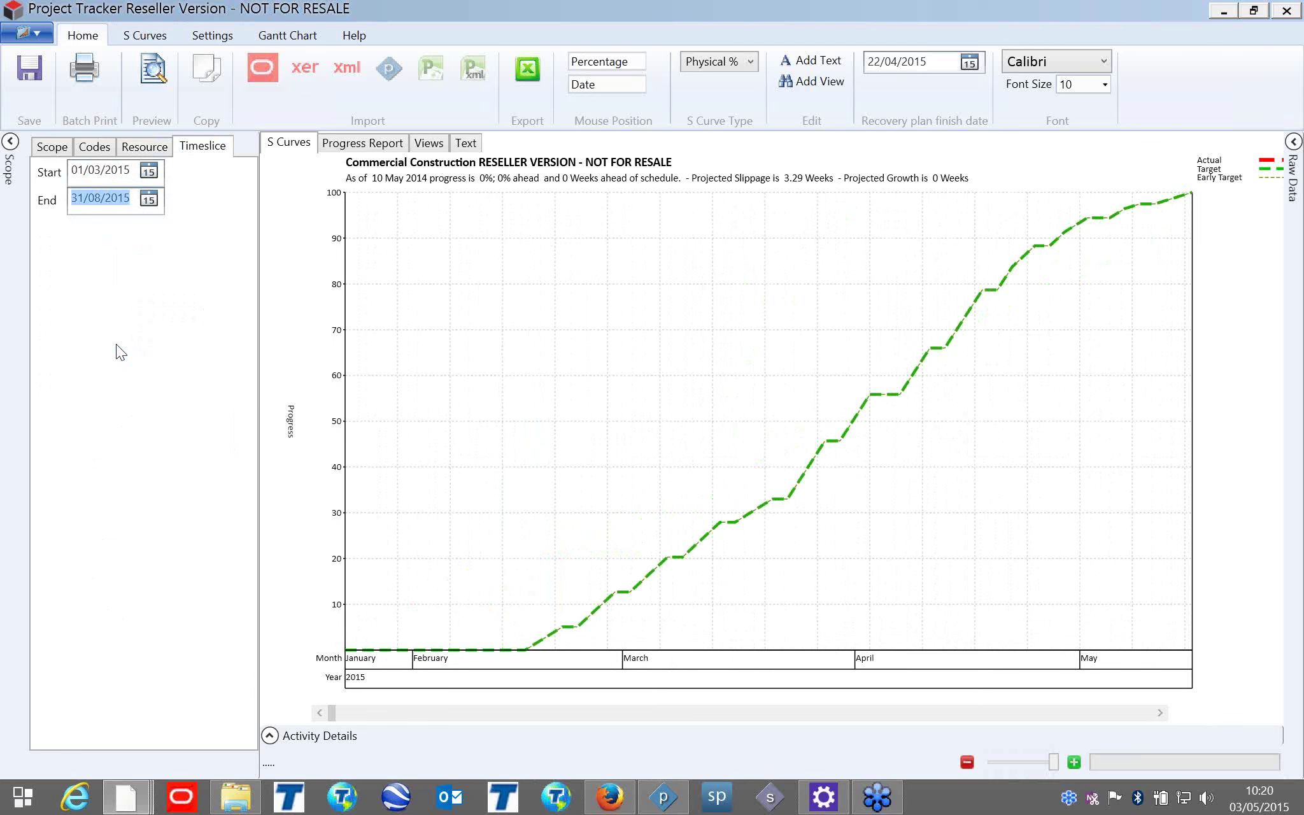
left_click(145, 148)
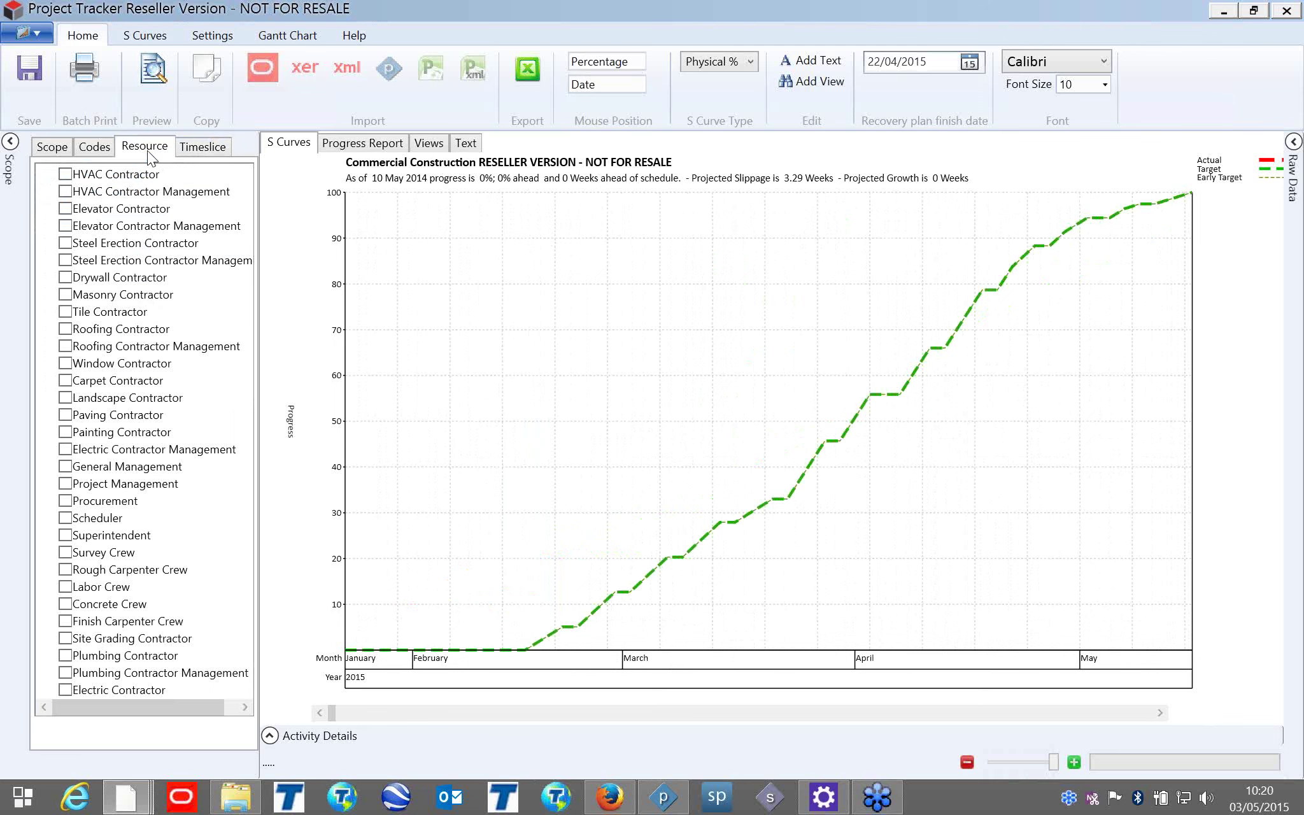
left_click(630, 713)
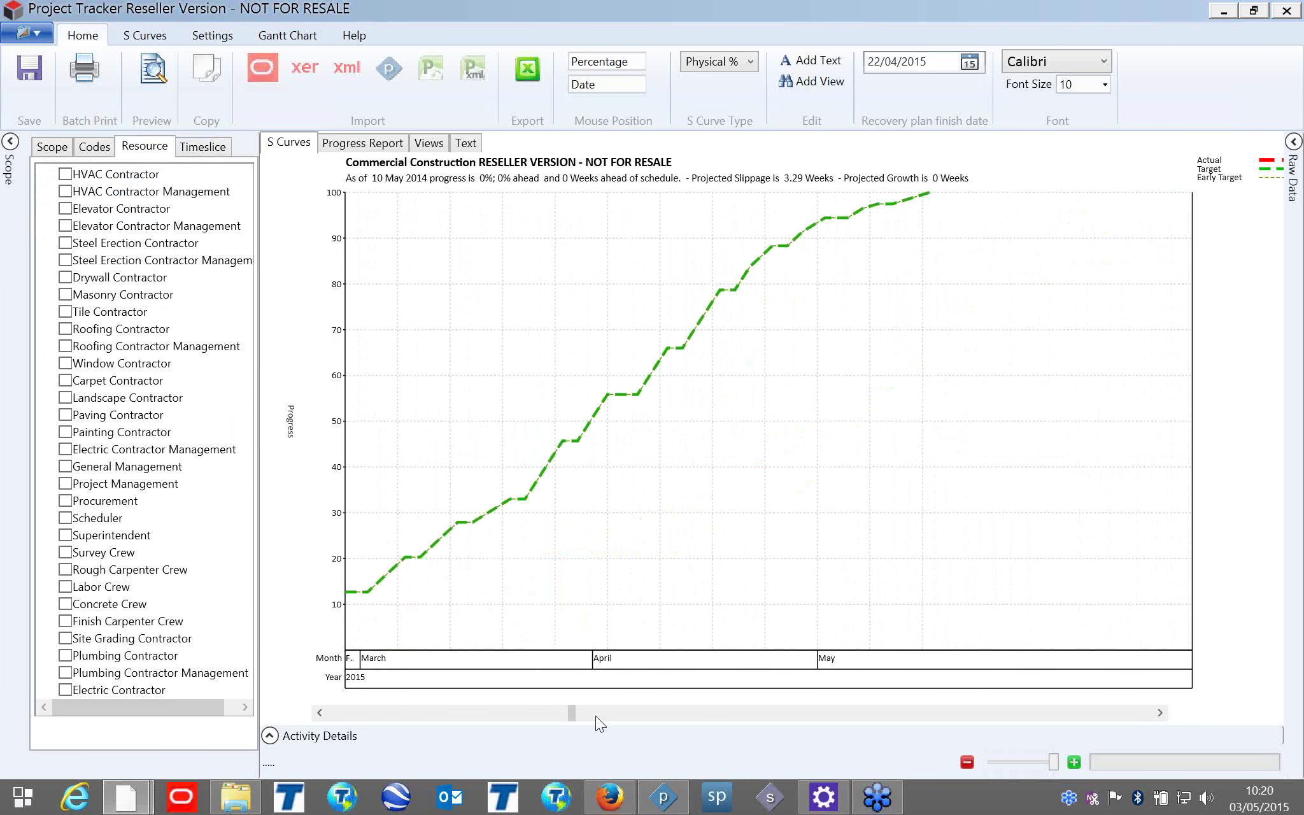
left_click(680, 714)
left_click_drag(846, 731, 514, 723)
Clear the timeslice's start date and go to its end date.
left_click(201, 146)
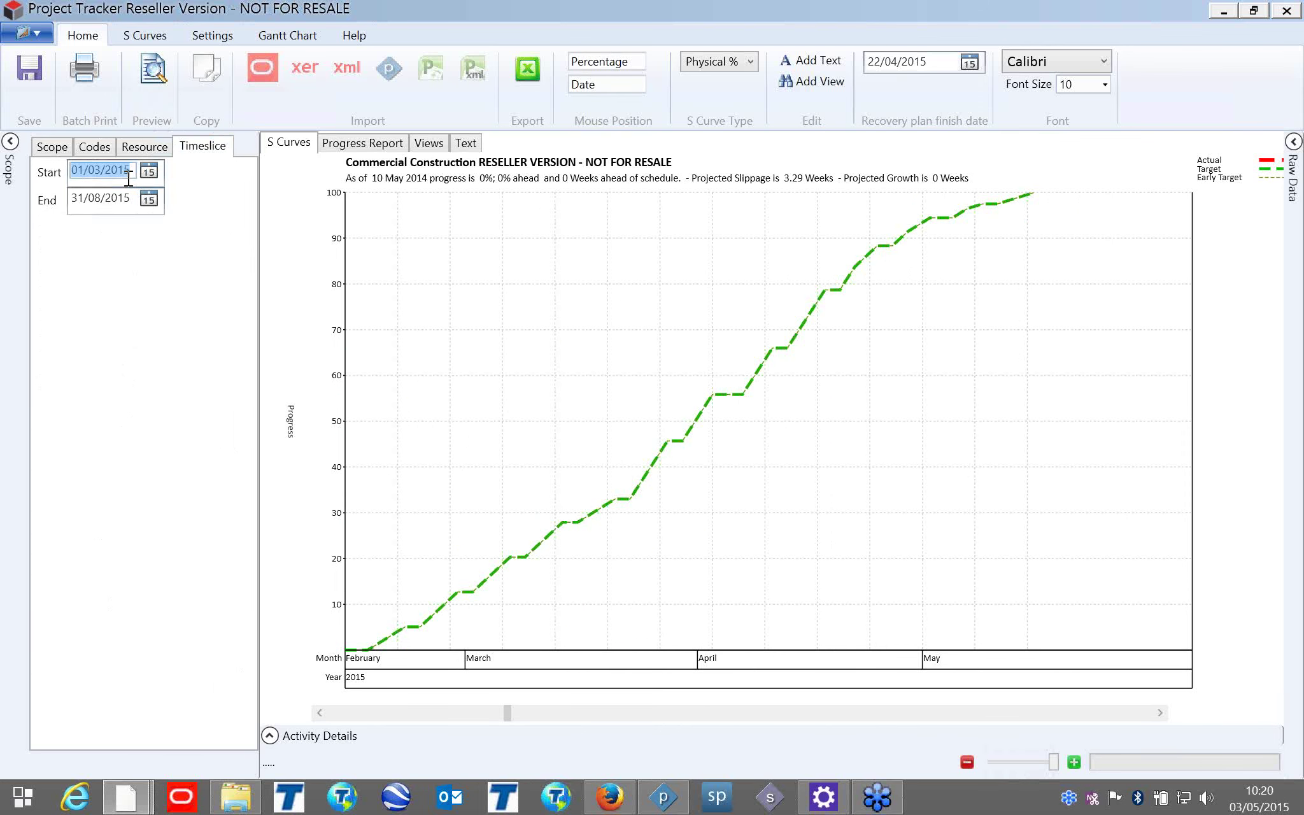
key("Delete")
left_click(130, 199)
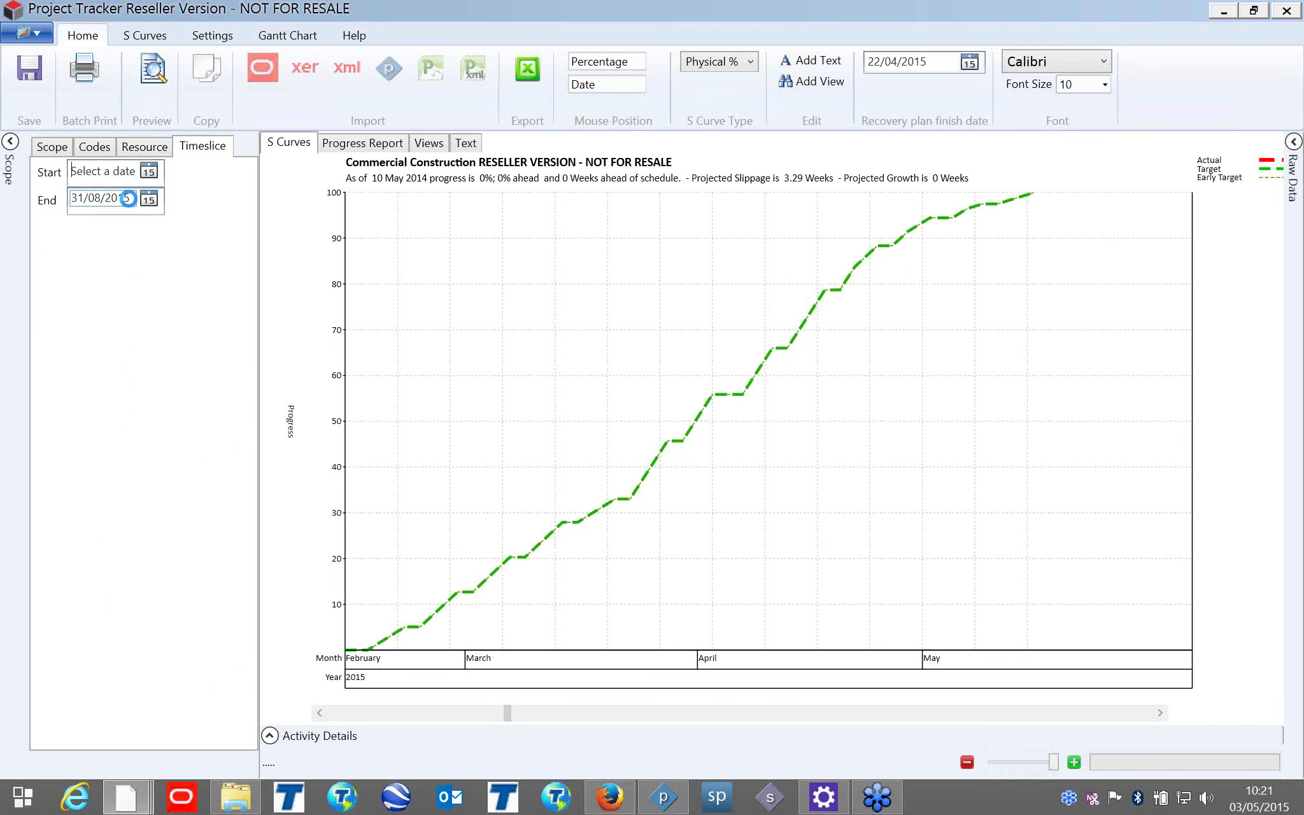
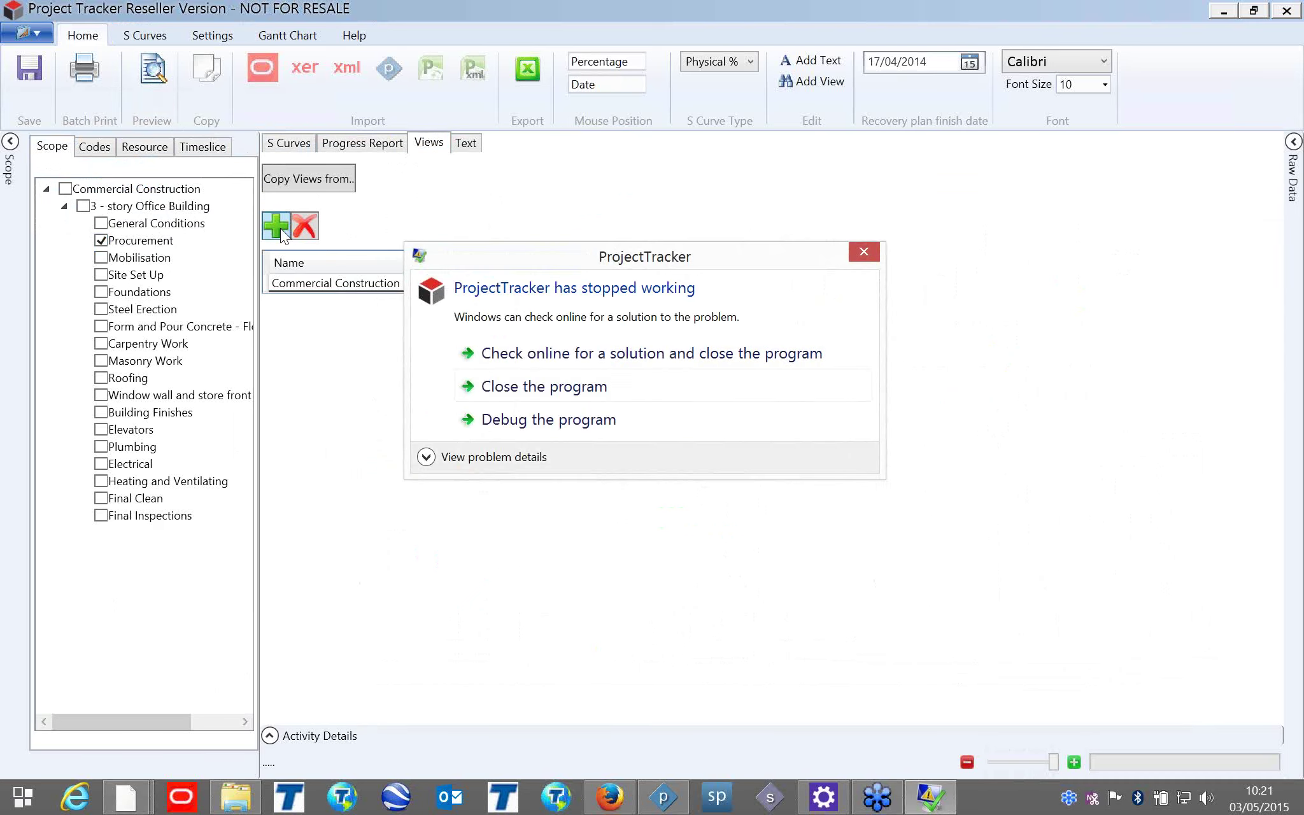
Close the crashed program, relaunch Project Tracker and import the Primavera XER project with the ASAP and ALAP baselines.
left_click(864, 253)
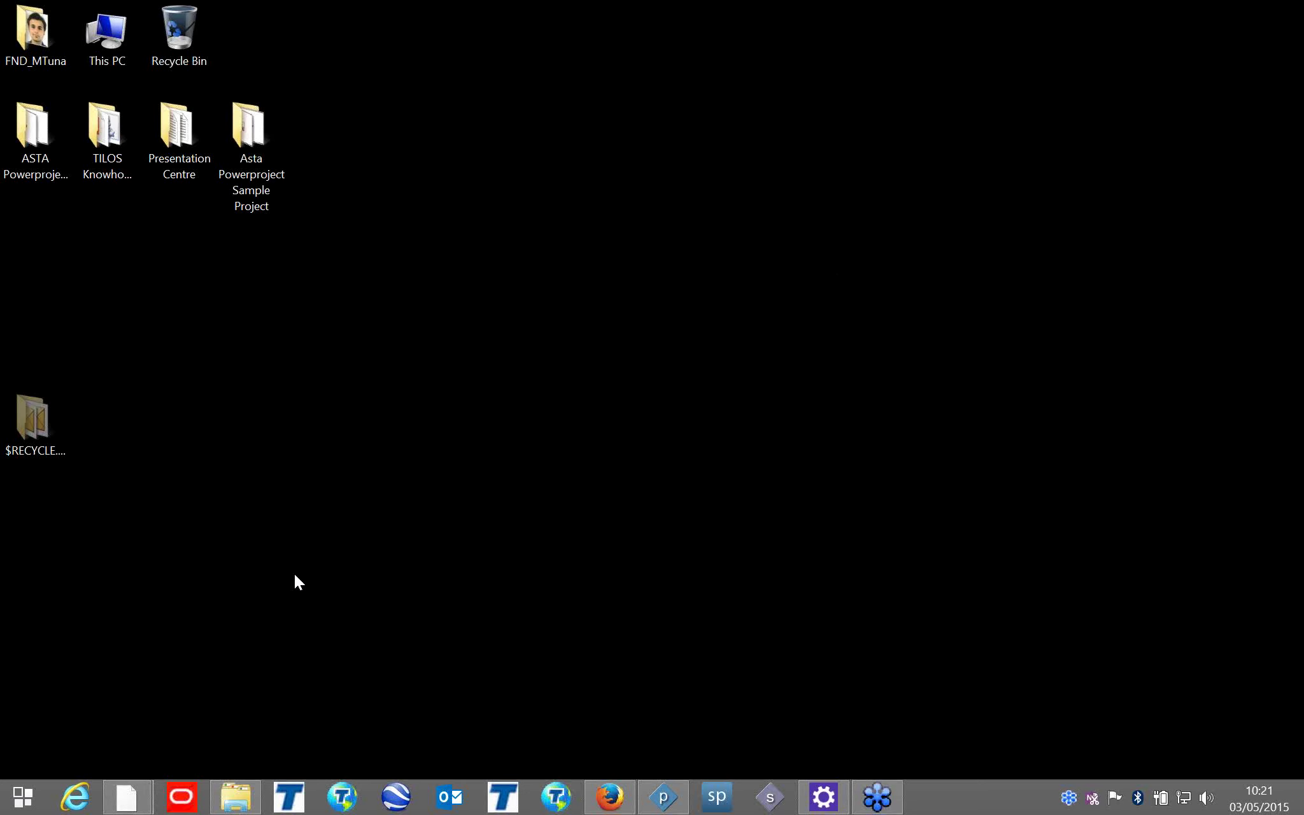
left_click(32, 808)
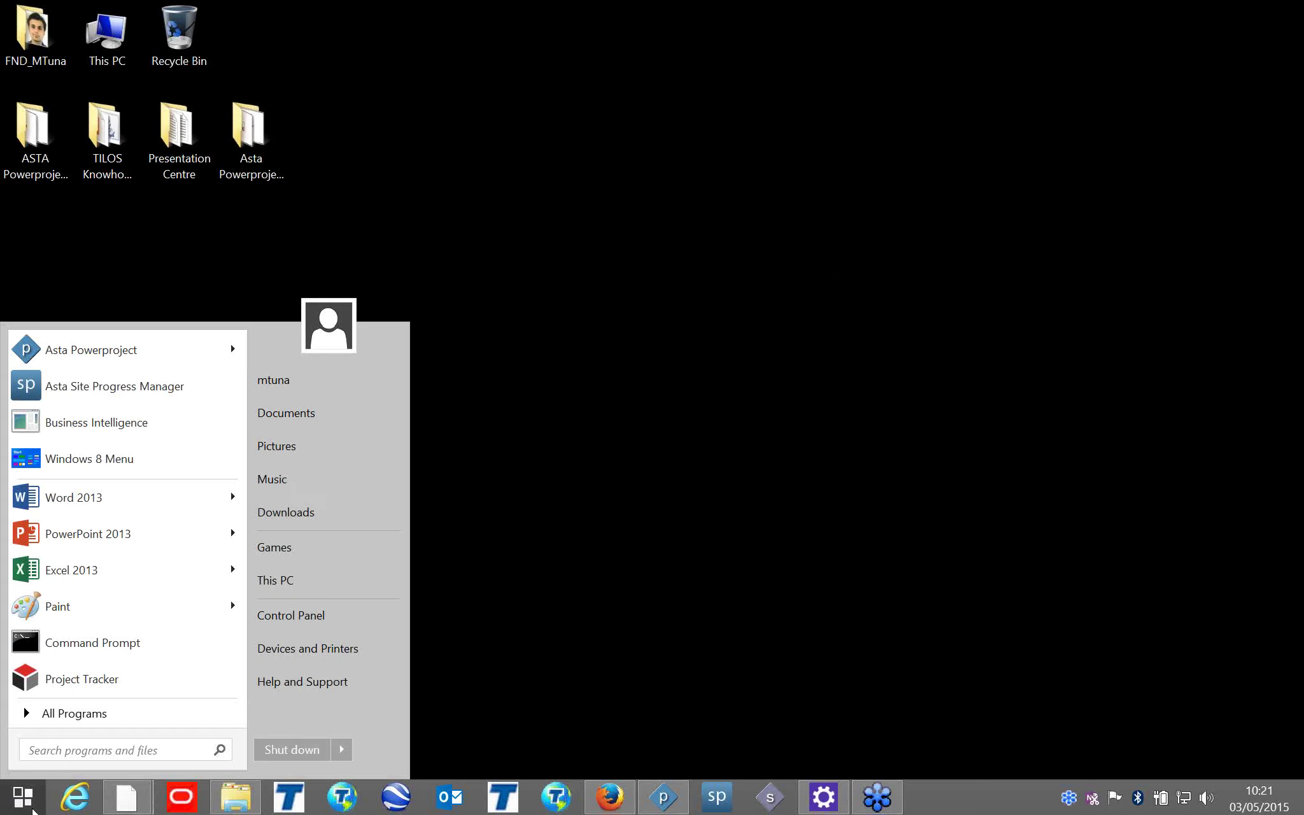
left_click(105, 680)
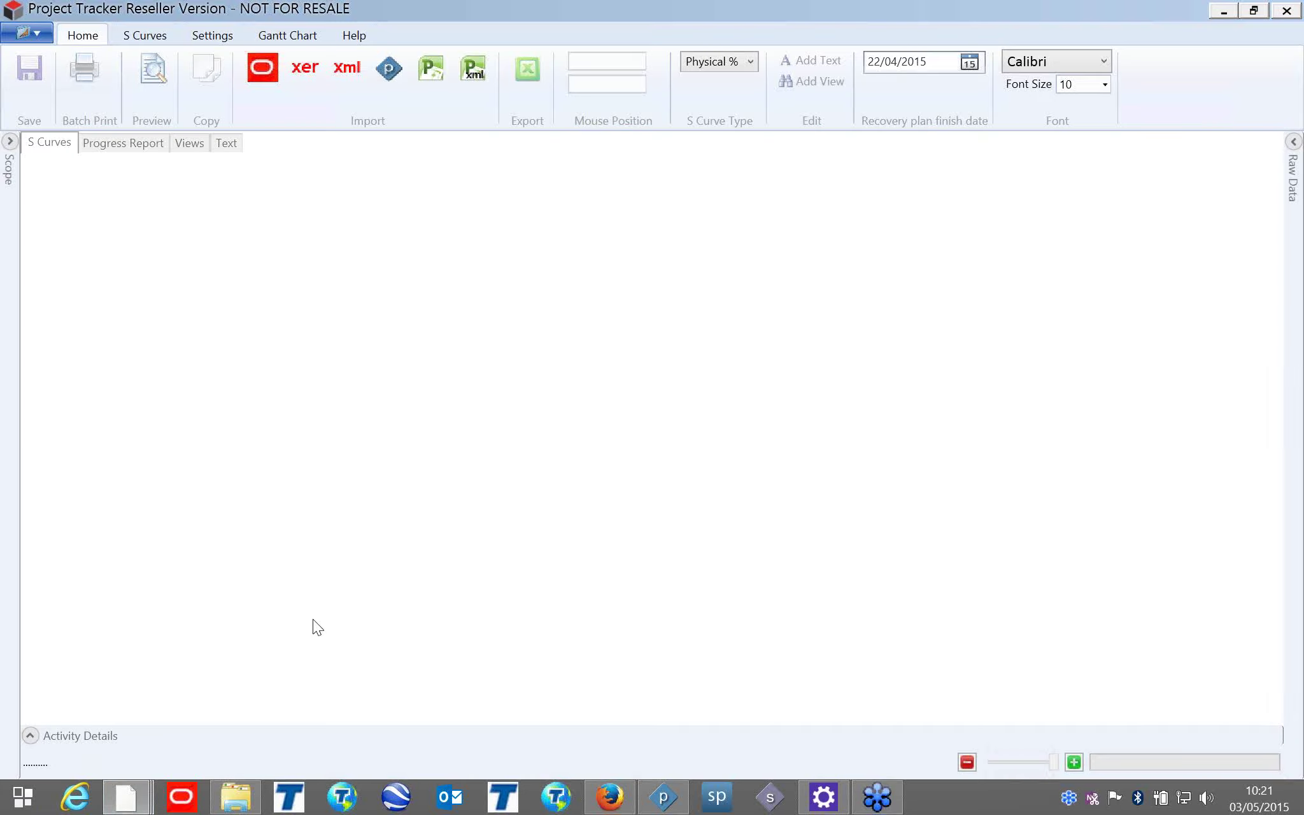
left_click(308, 86)
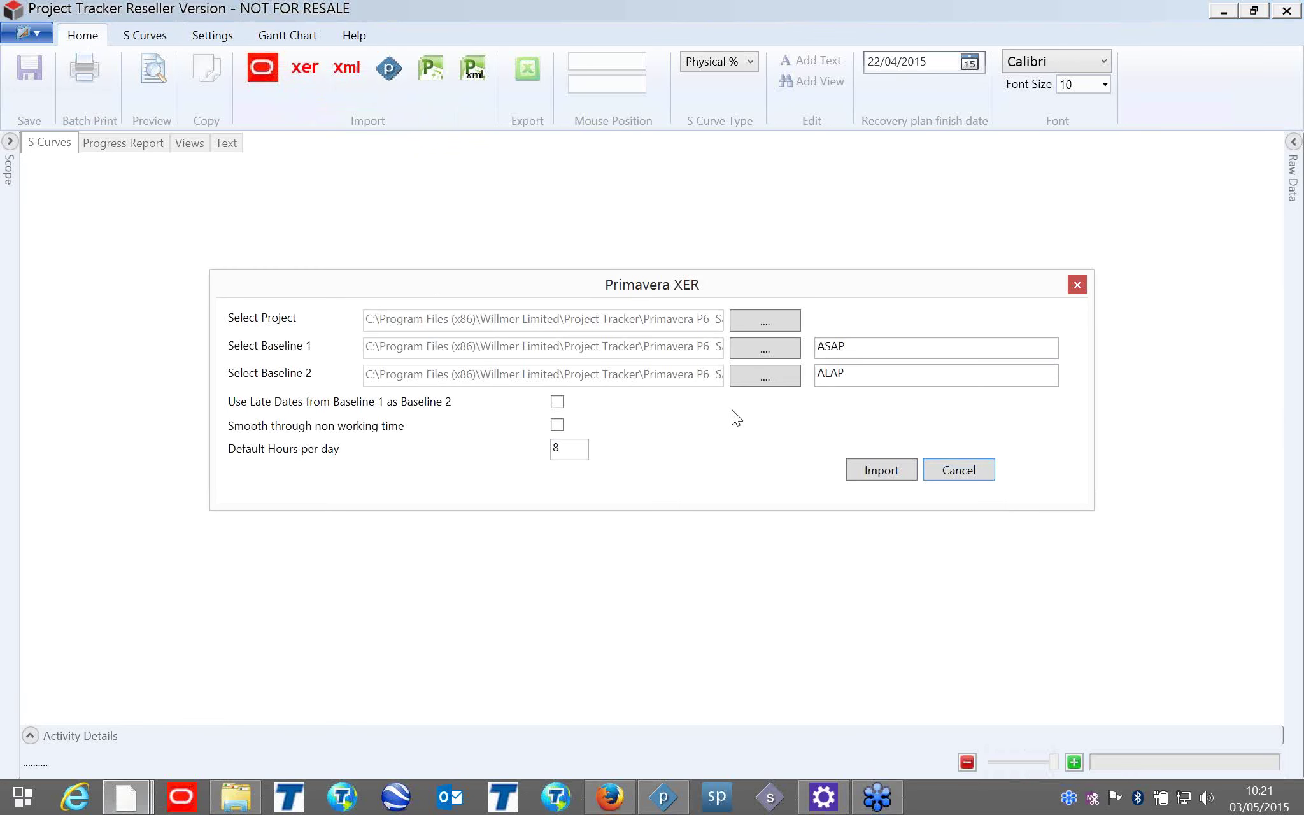
left_click(871, 468)
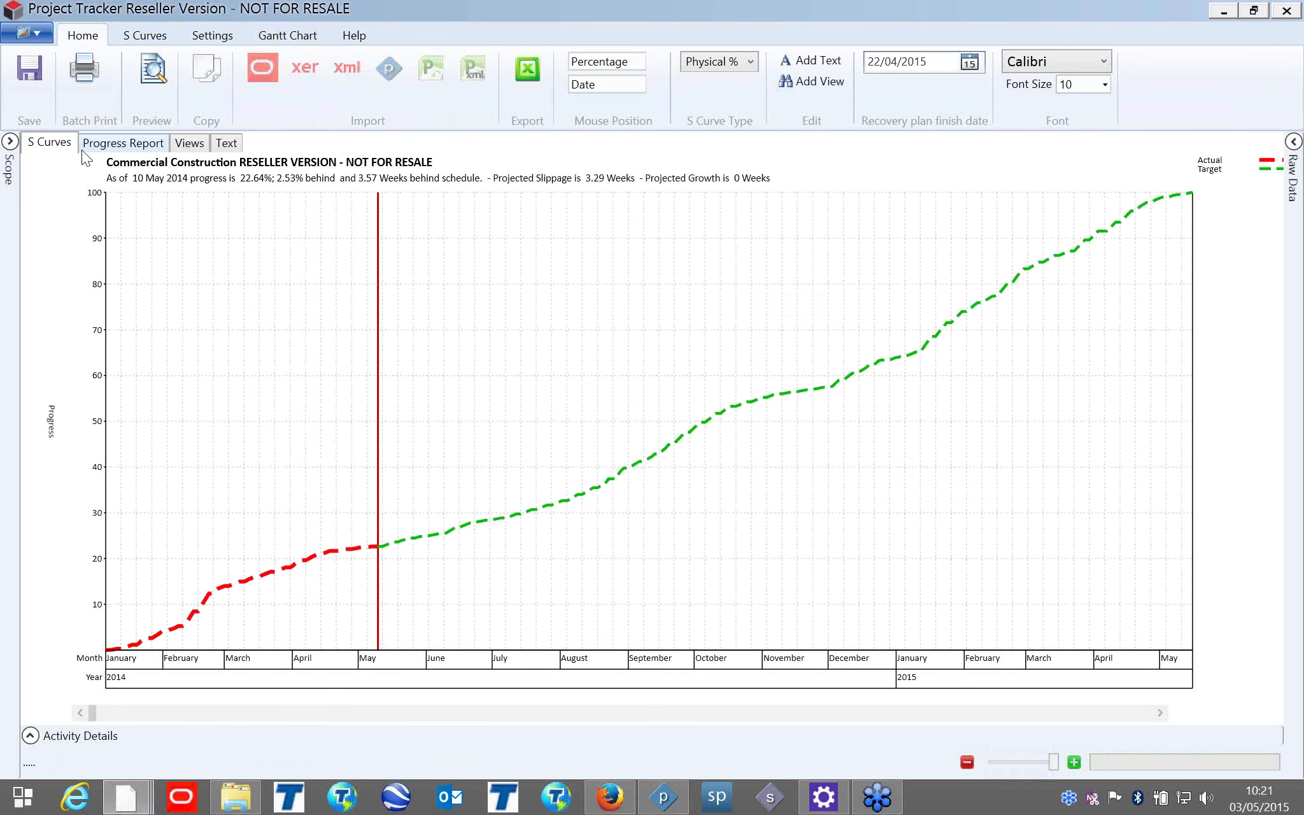
Try to add a new view filtered to the Mobilisation scope under the 3 - story Office Building.
left_click(11, 142)
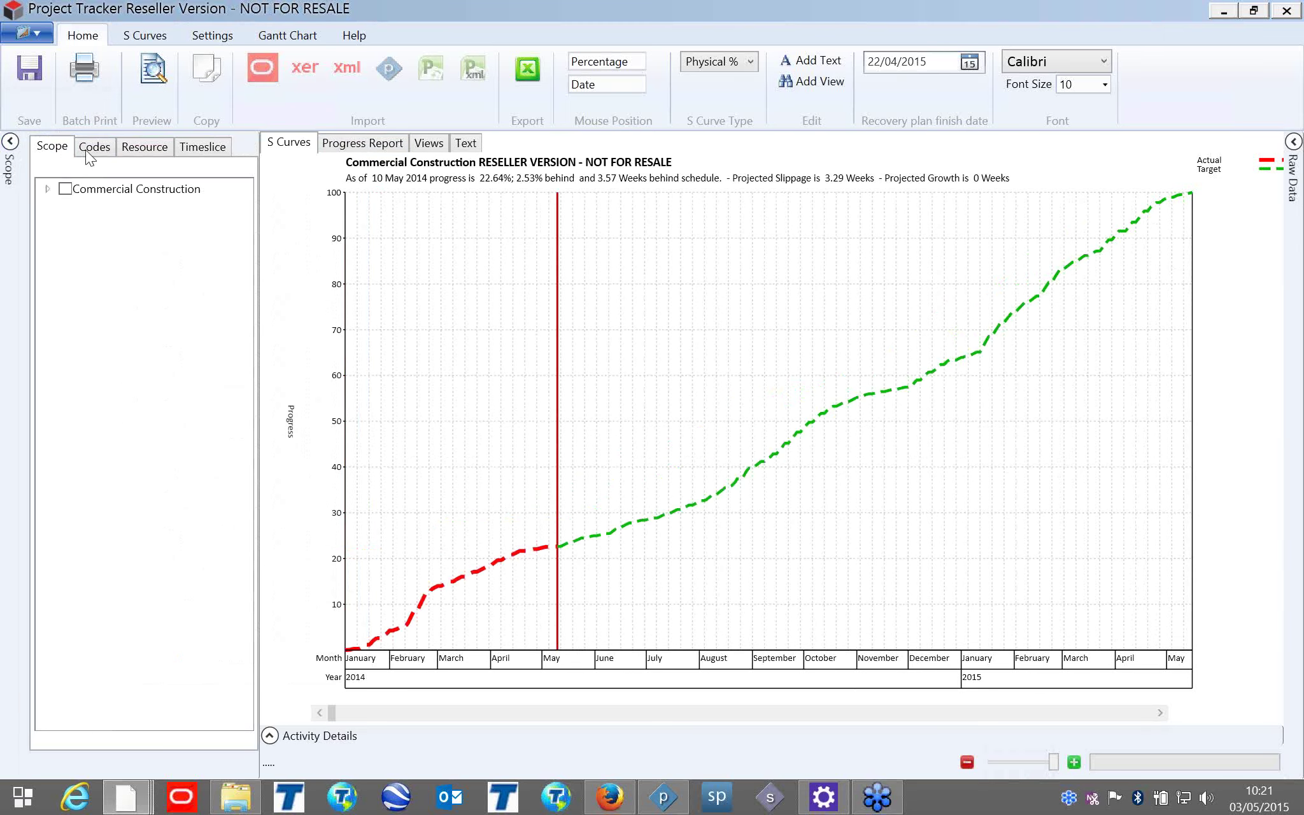
left_click(420, 144)
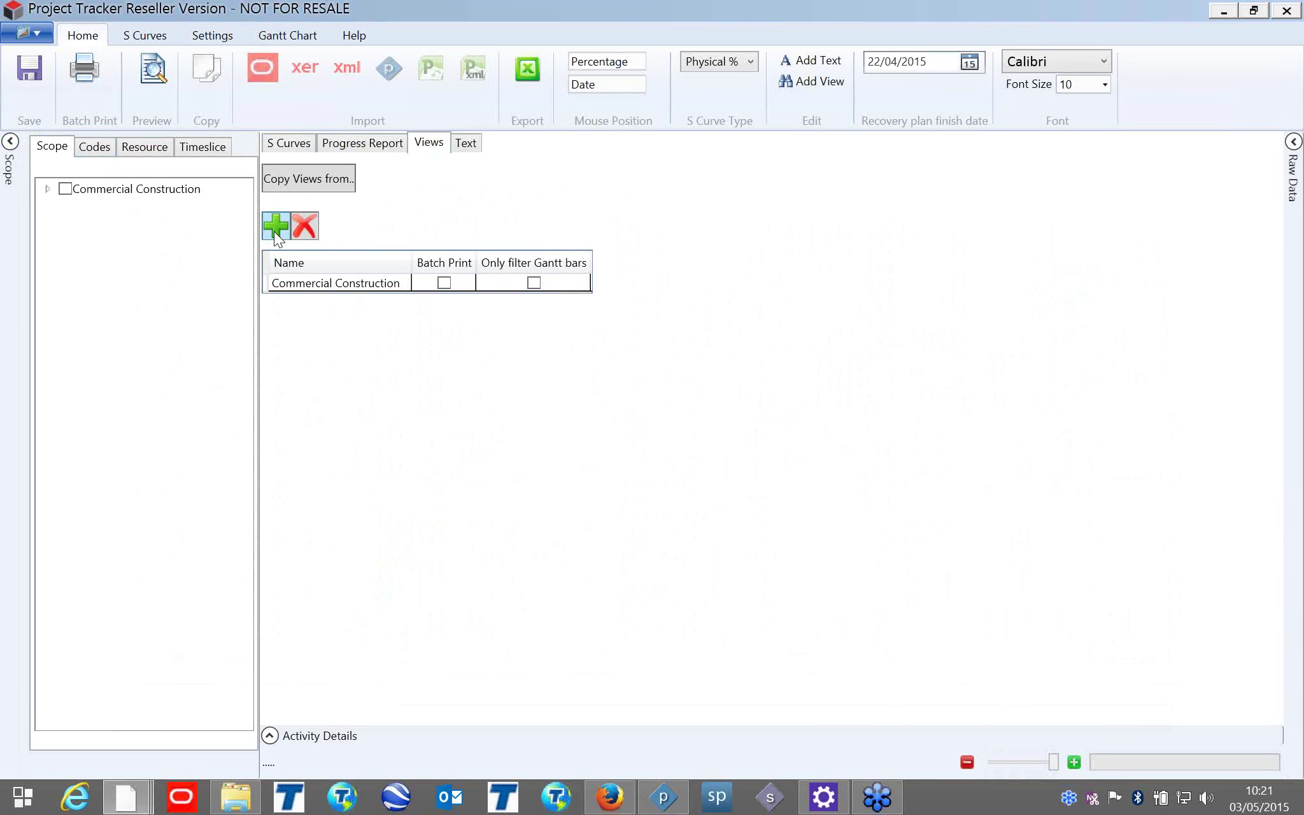
left_click(47, 189)
left_click(64, 206)
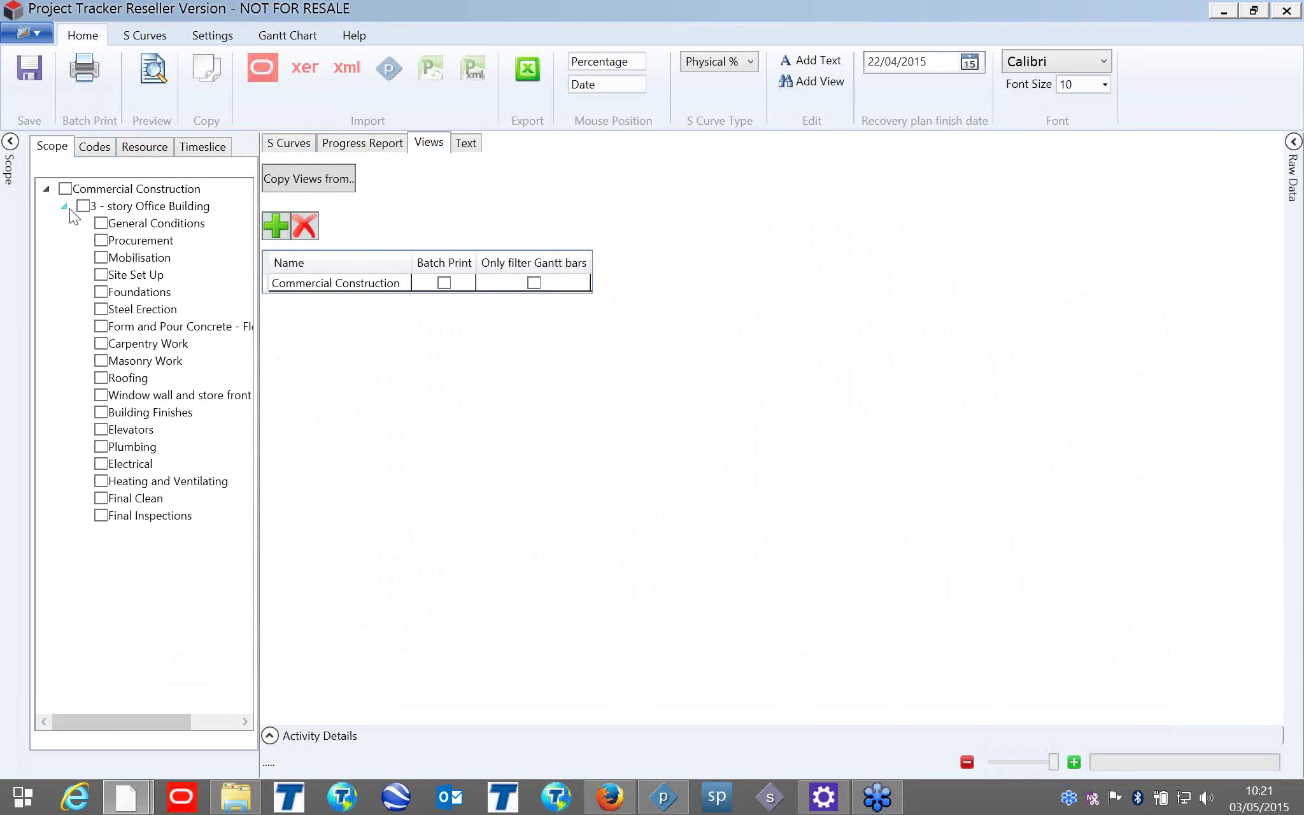
left_click(101, 258)
left_click(281, 233)
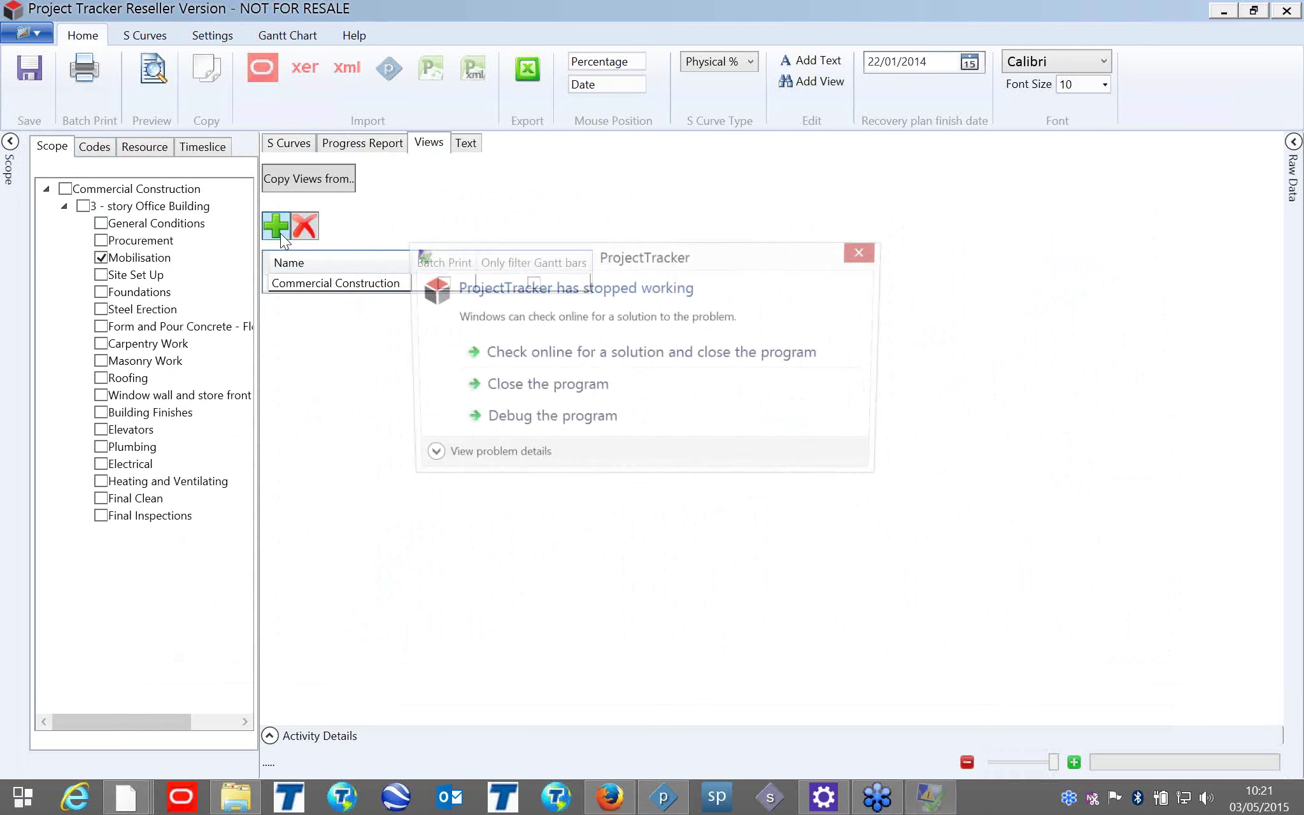
Restart Project Tracker after the crash and reimport the Primavera XER project with its ASAP and ALAP baselines.
left_click(591, 386)
left_click(23, 796)
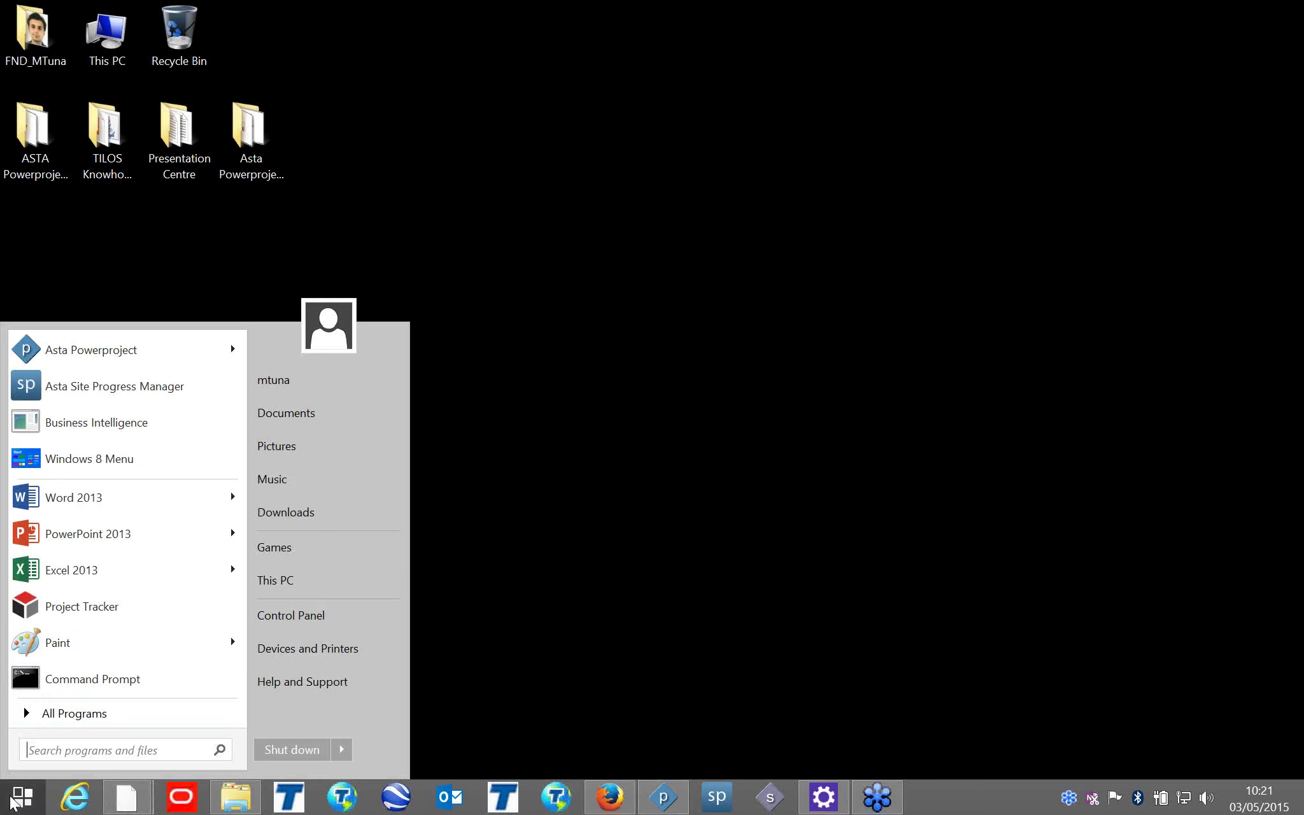
left_click(60, 621)
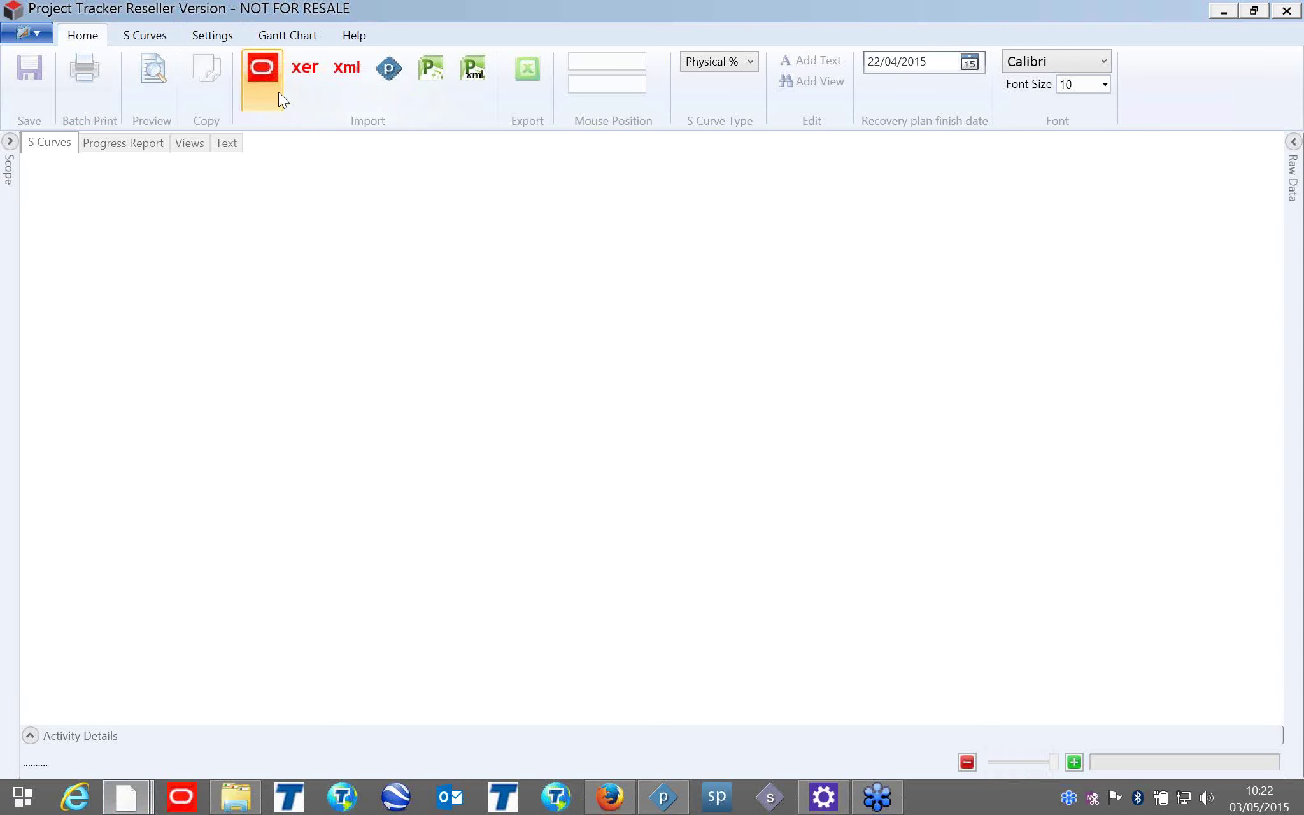
left_click(301, 92)
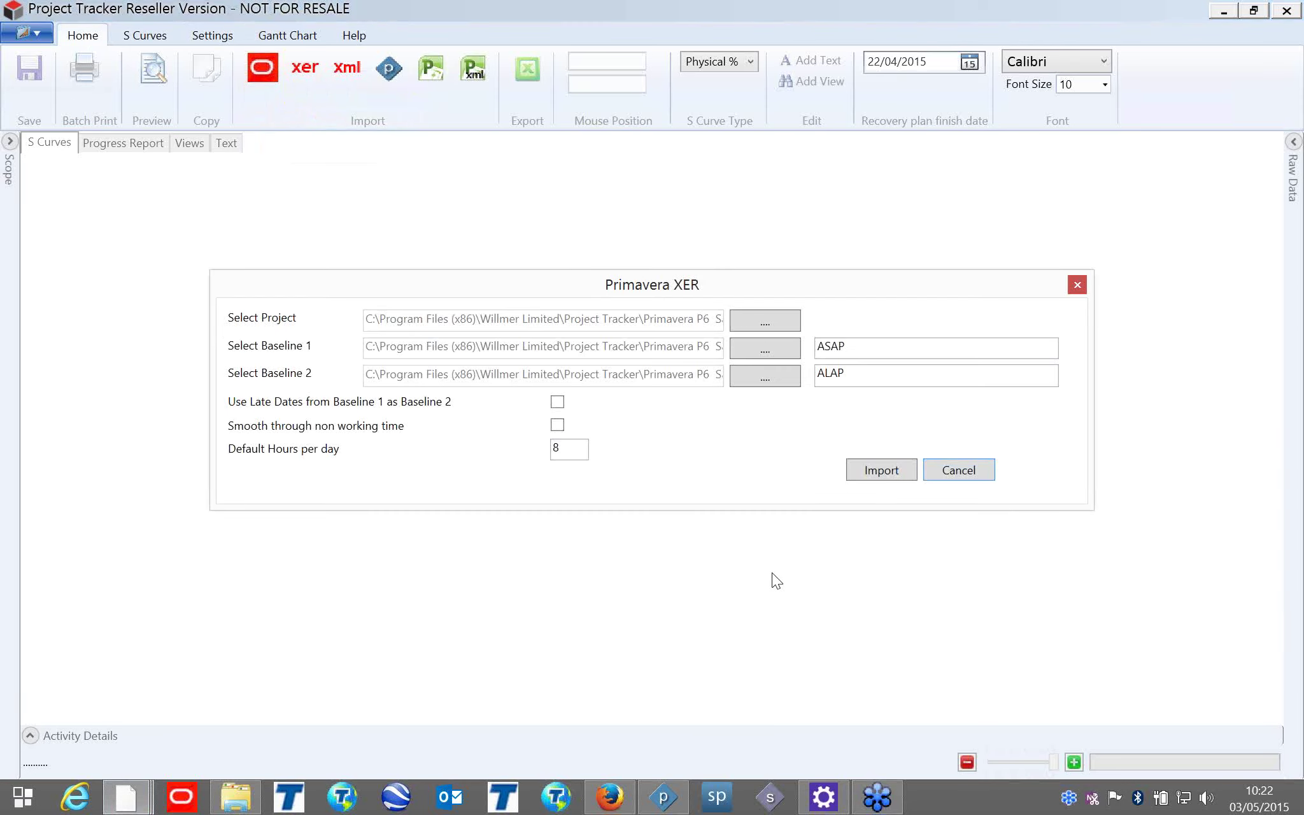
left_click(890, 477)
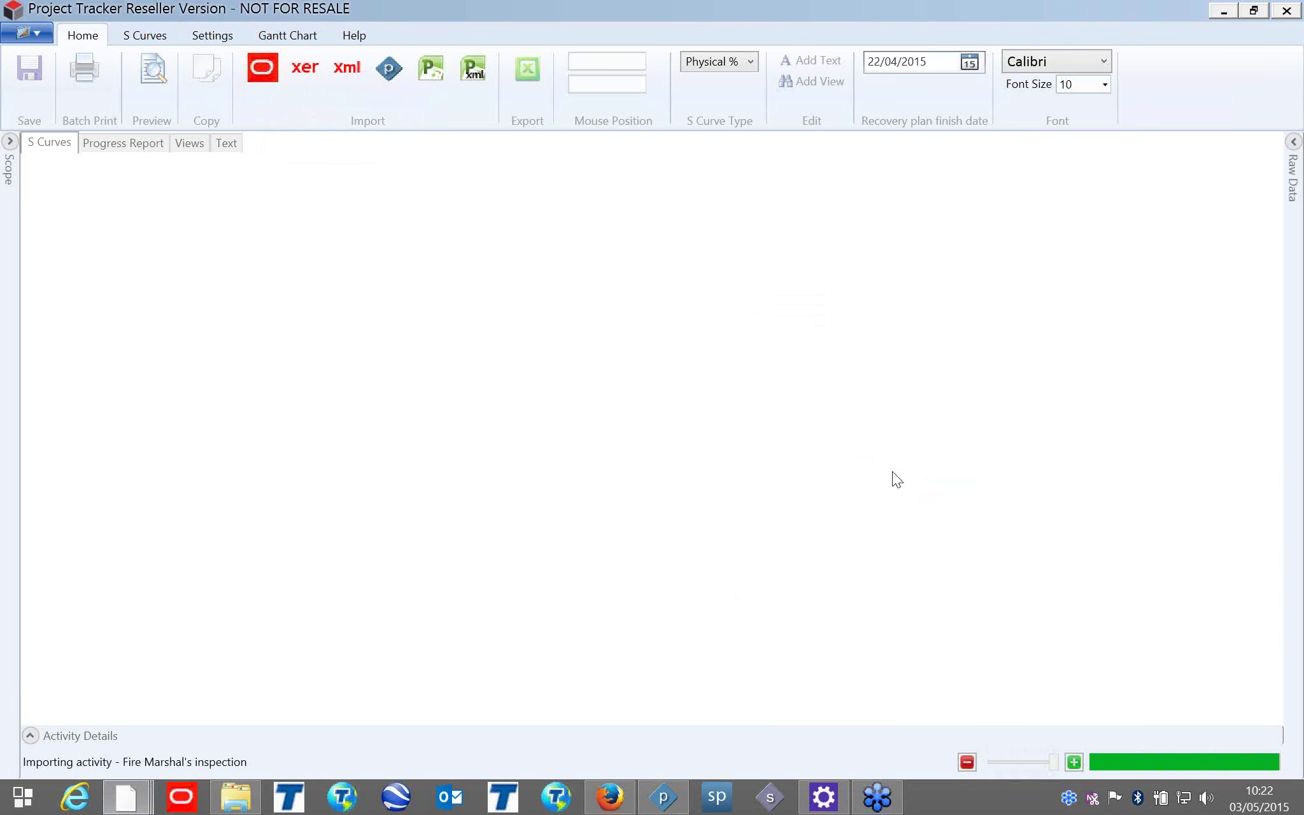
Add a text annotation reading "Importat" and check its placement on the S curve chart.
left_click(194, 143)
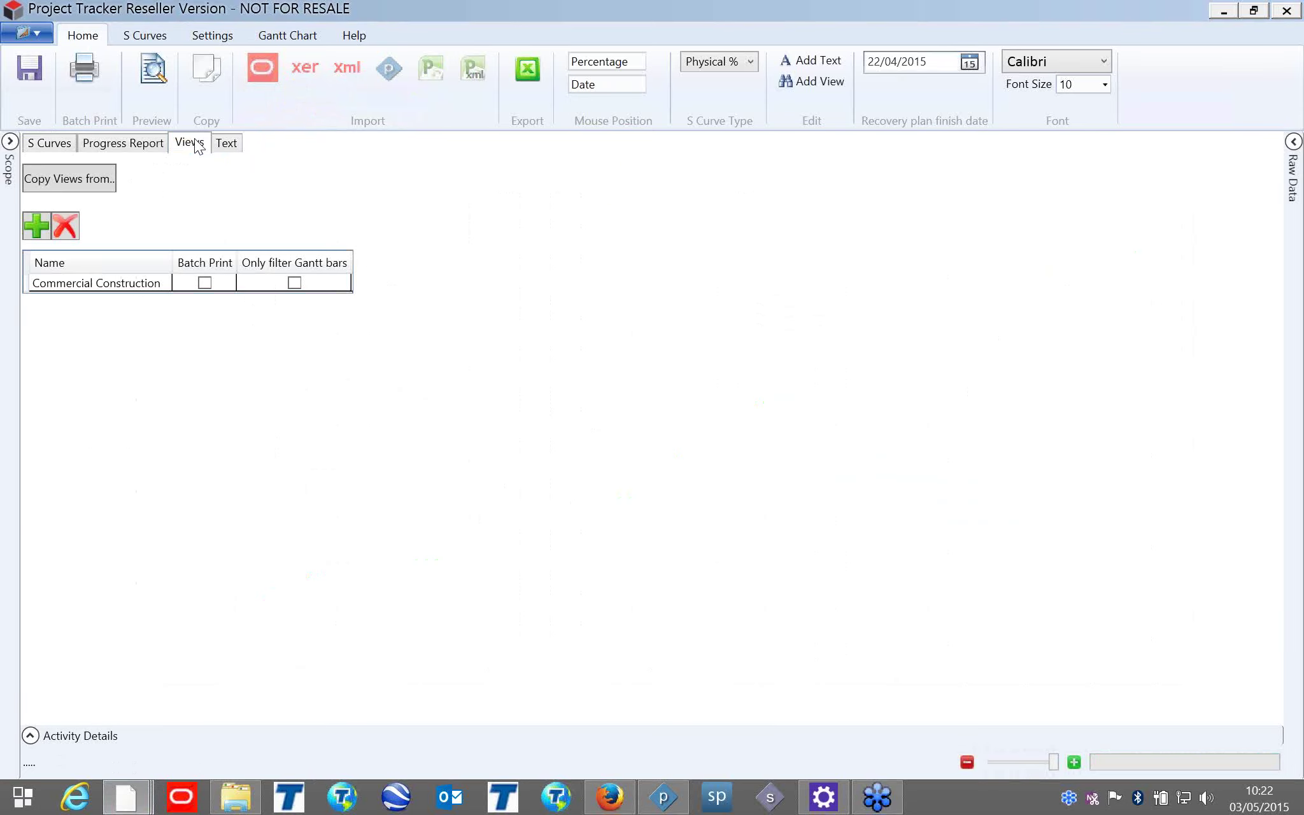
left_click(228, 146)
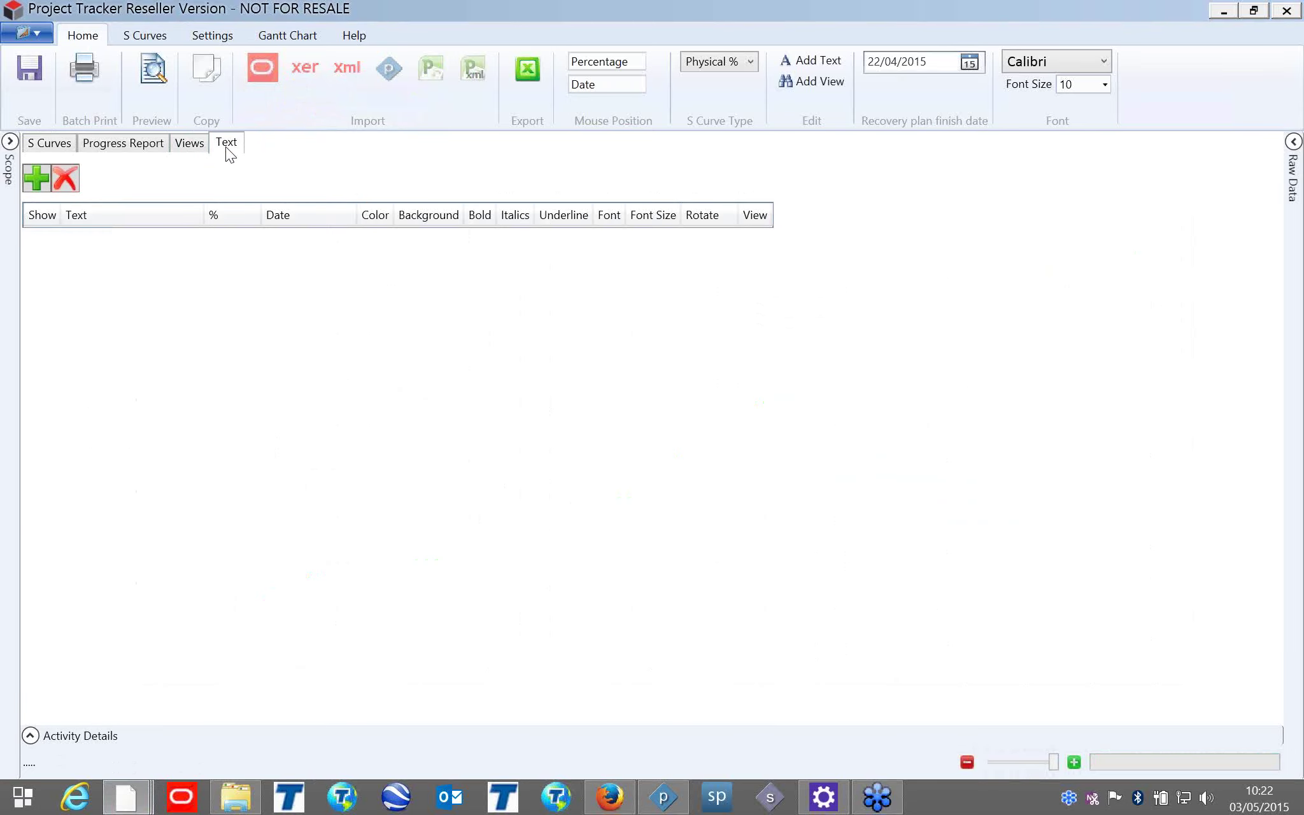
left_click(39, 182)
left_click(116, 233)
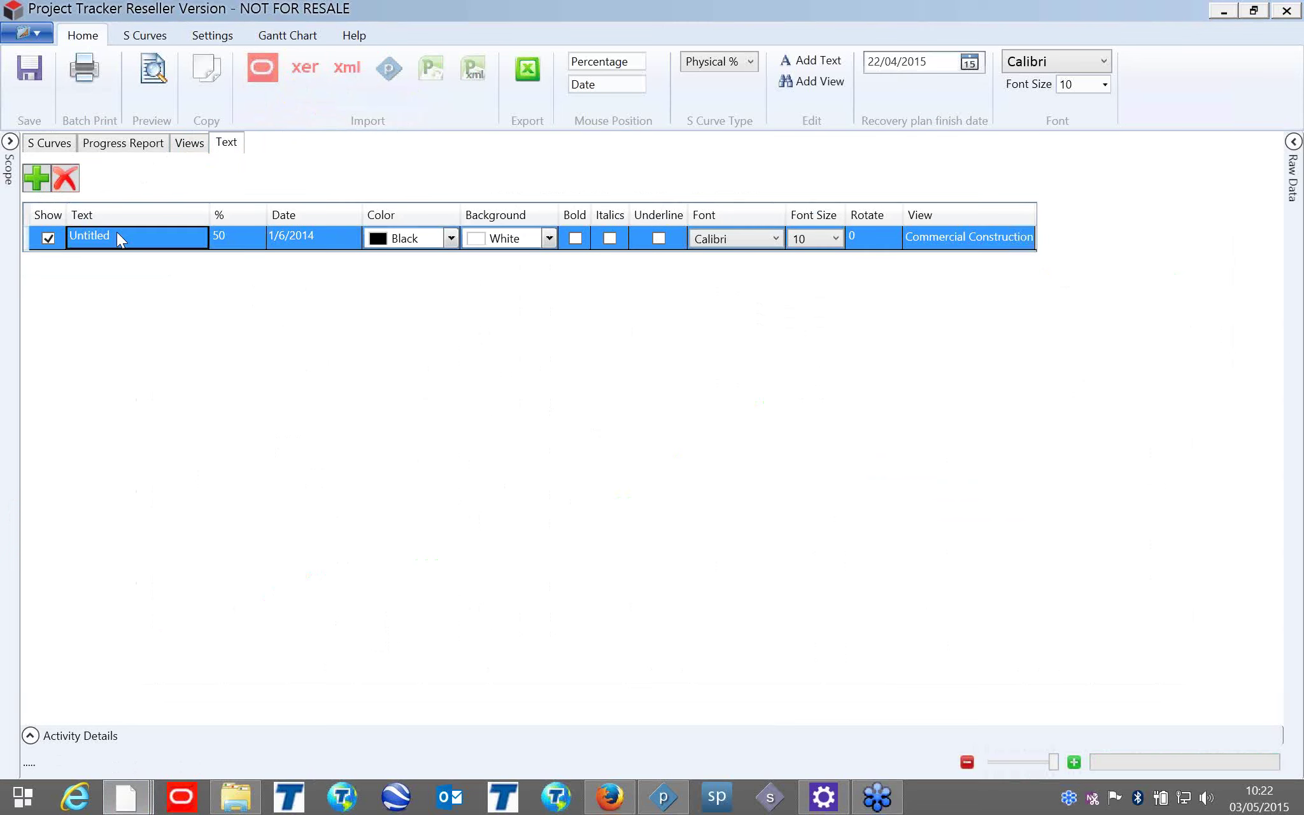
left_click(117, 234)
type("Imp")
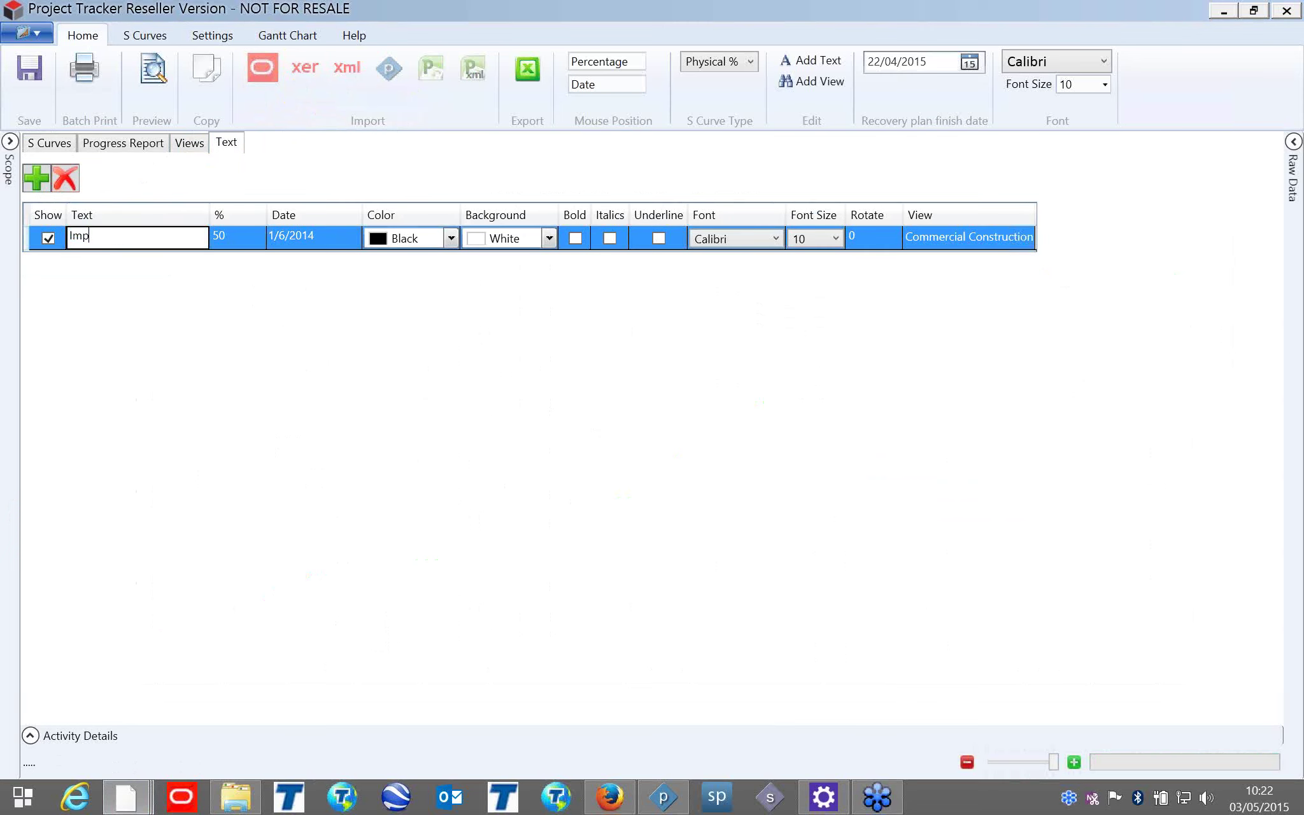
type("ortat")
left_click(53, 136)
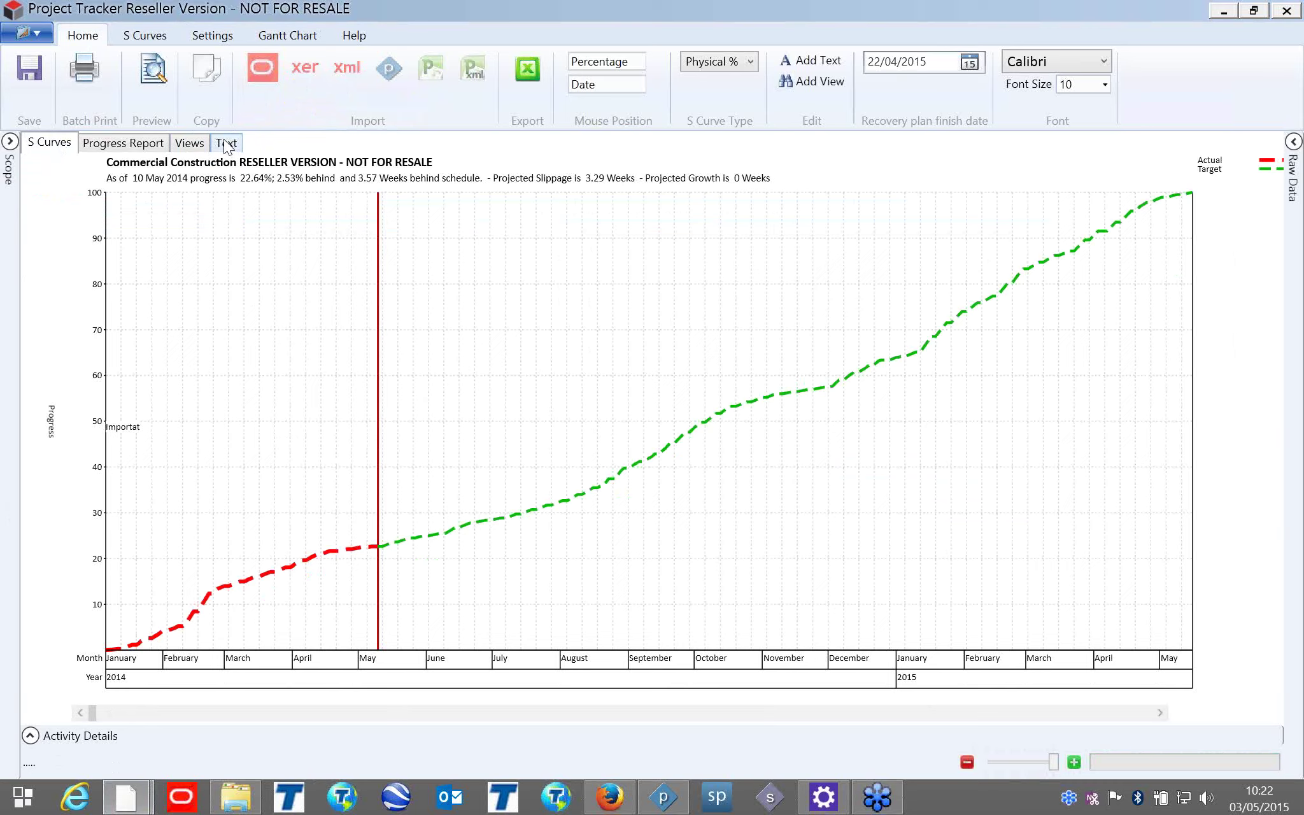
left_click(242, 145)
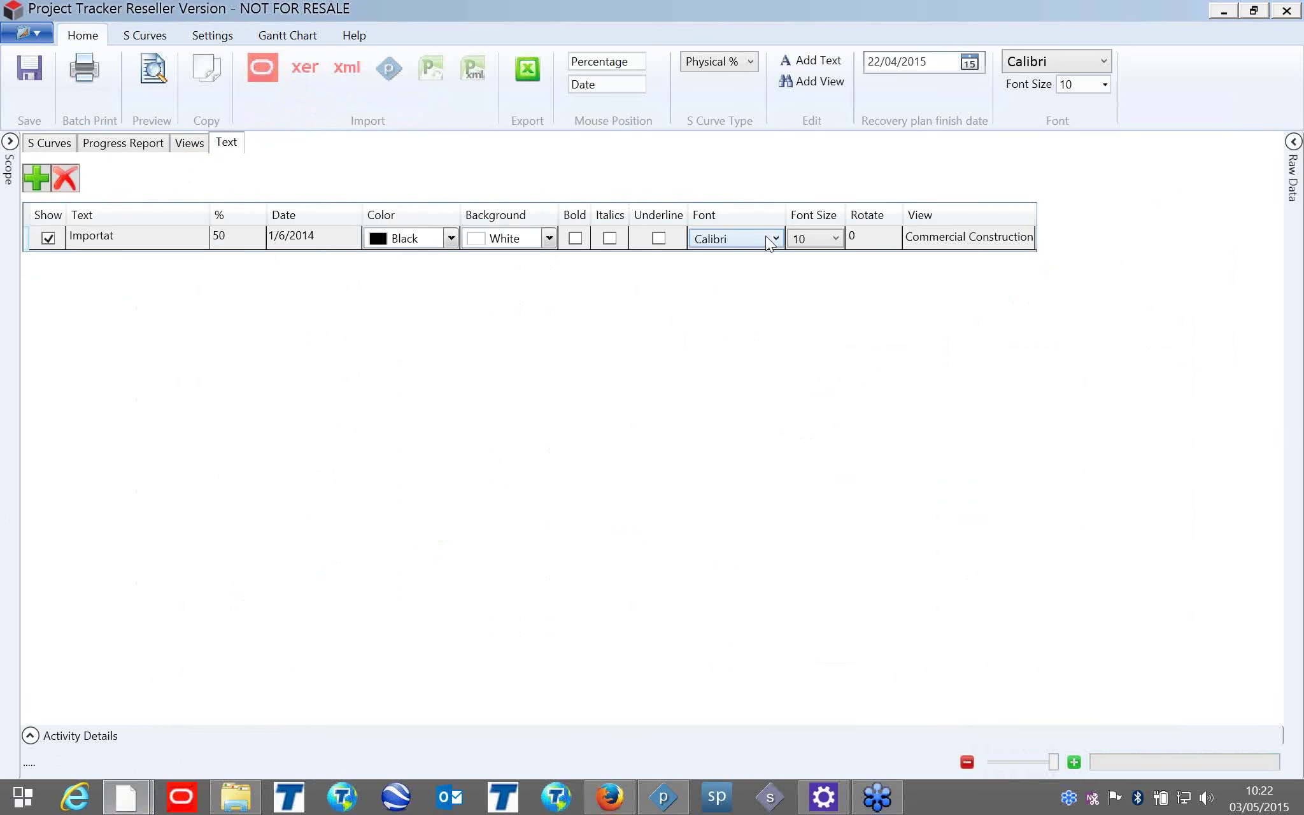
left_click(172, 240)
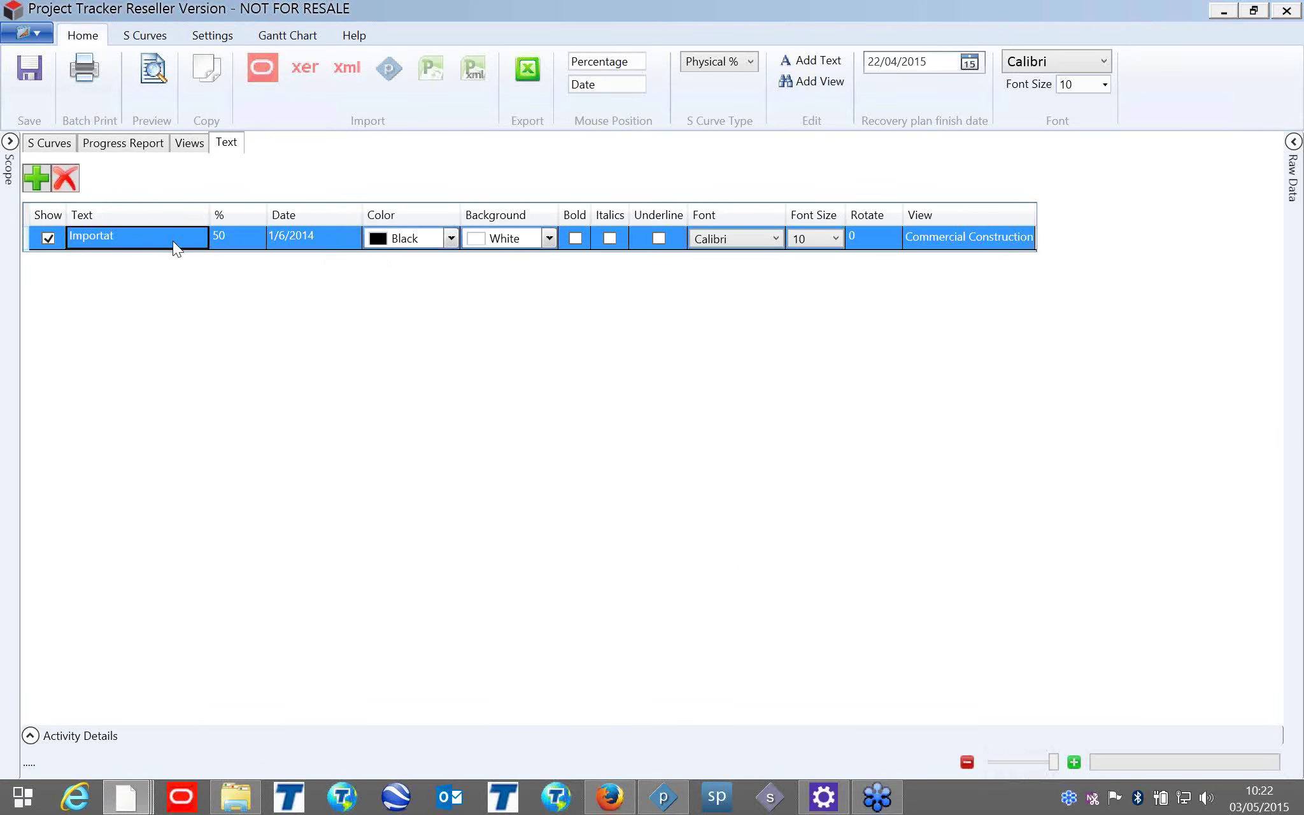
left_click(70, 144)
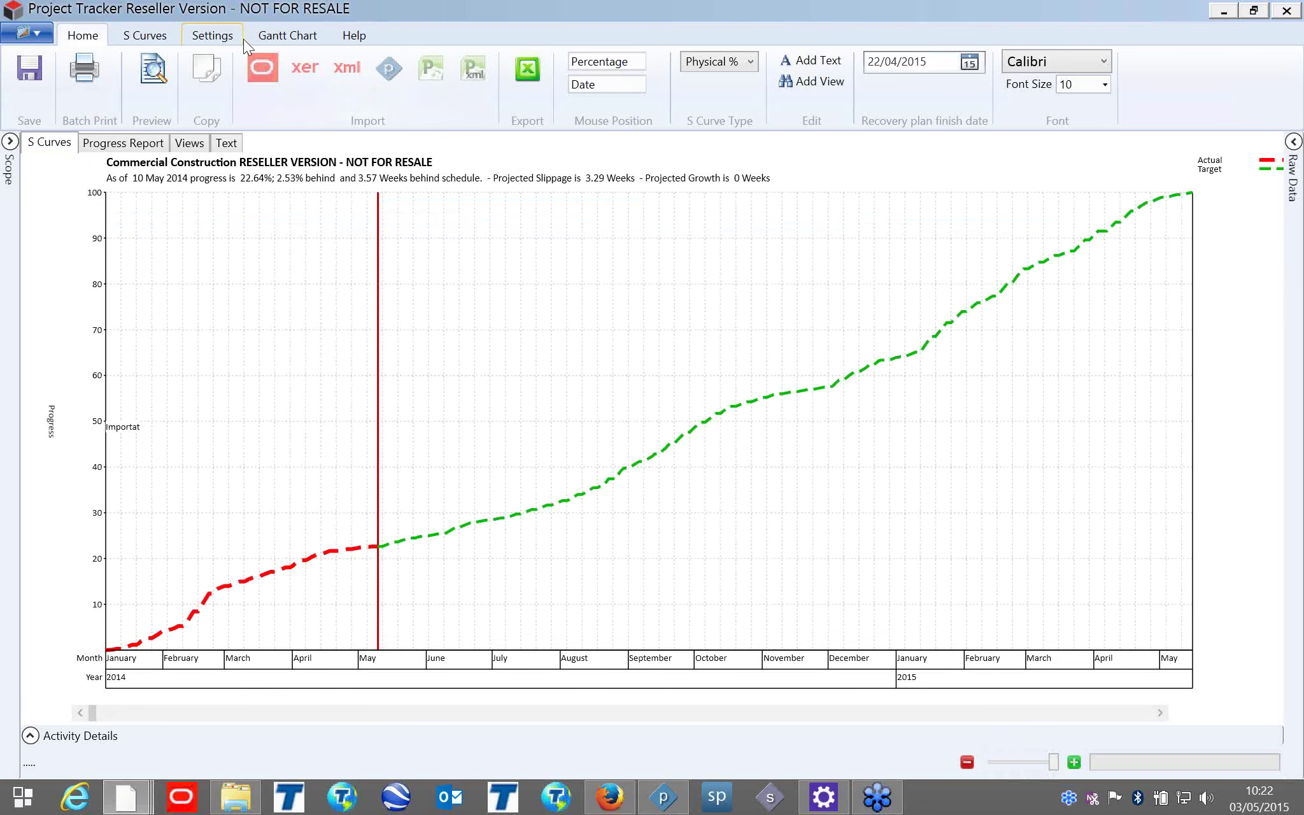
left_click(210, 34)
left_click(170, 35)
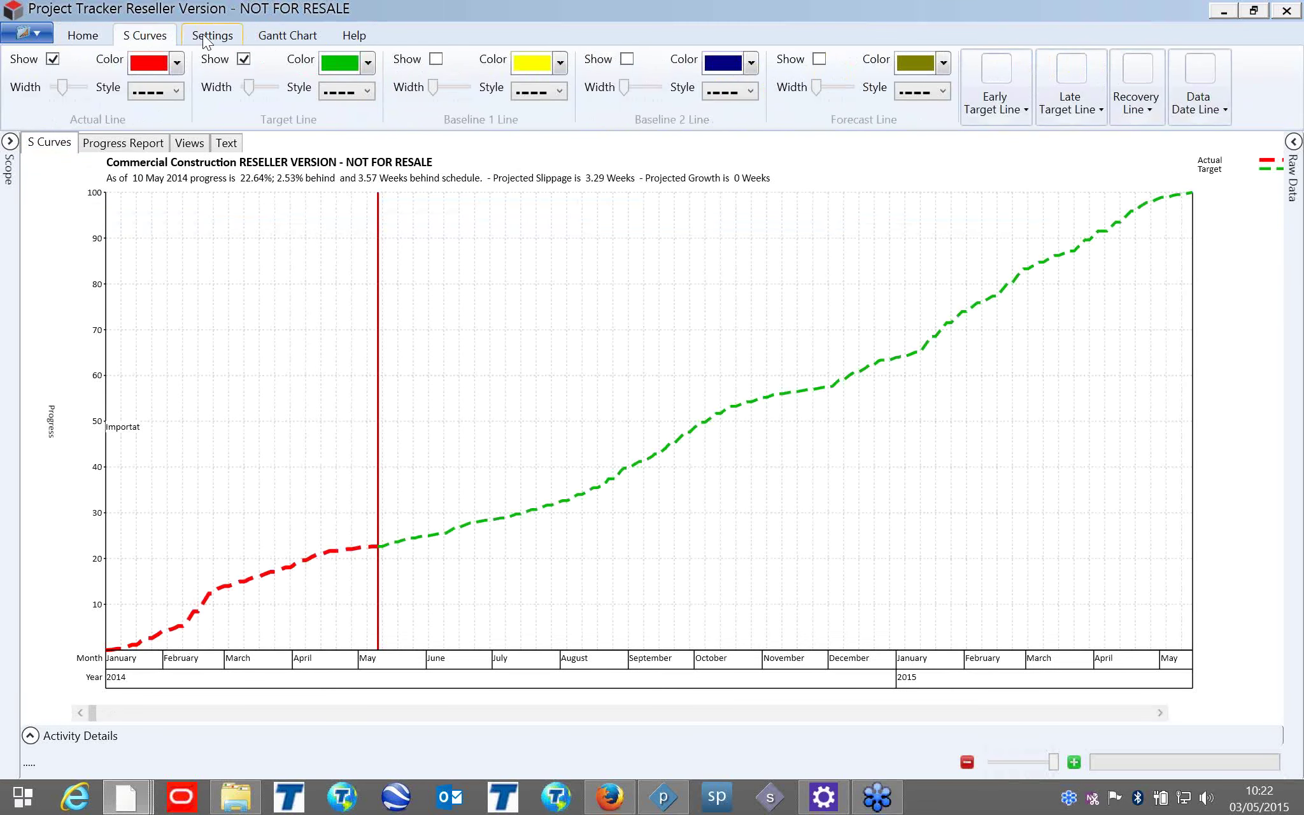
left_click(309, 35)
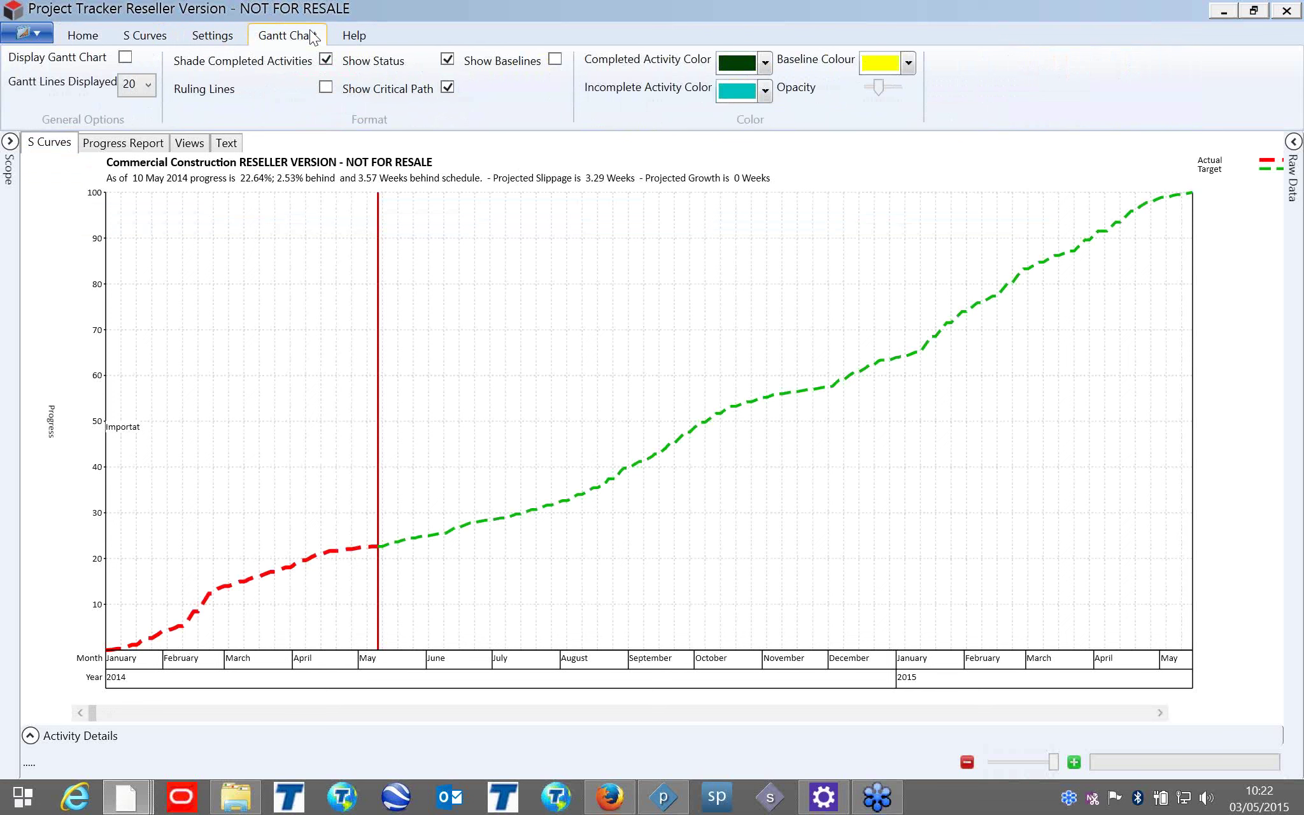
Place untitled text annotations directly on the S curve chart just after the data date line and open the annotation list.
left_click(81, 37)
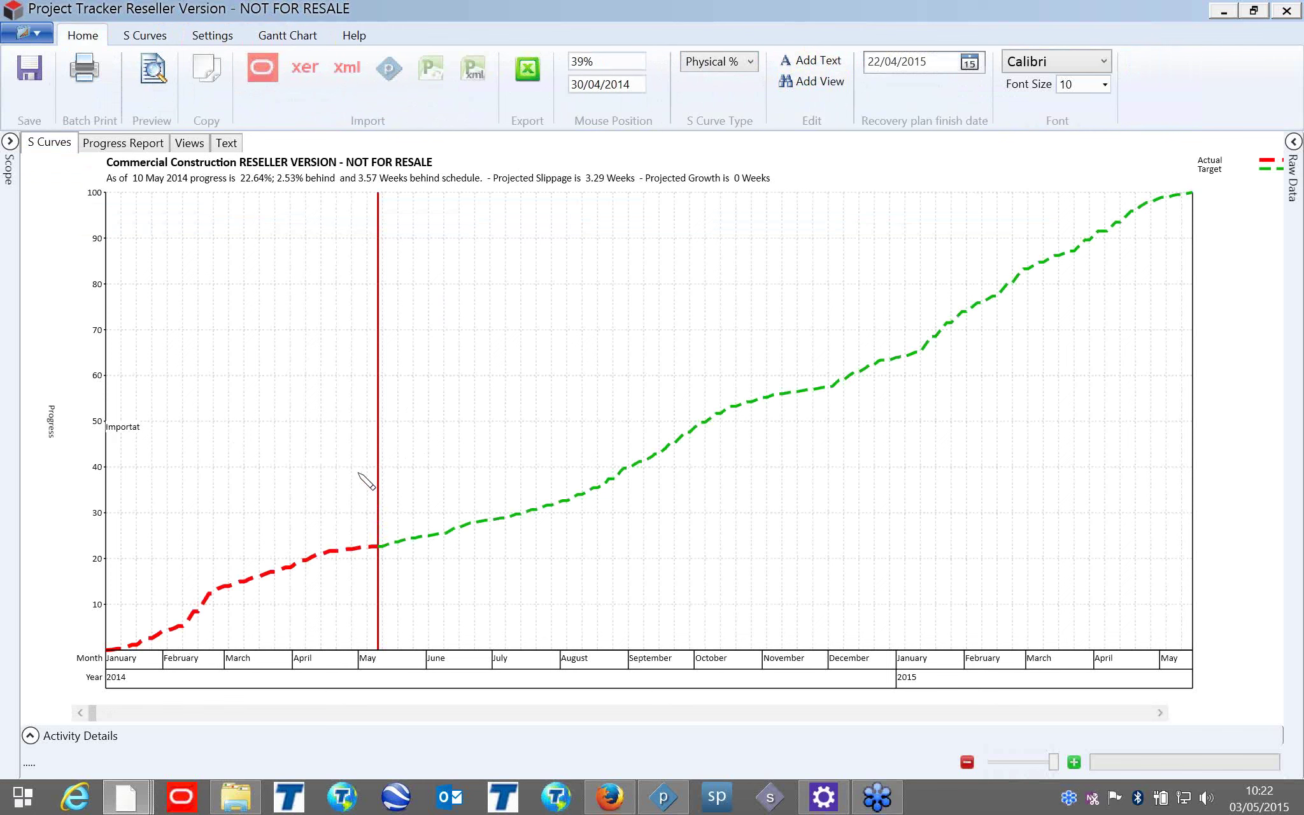
left_click(428, 549)
left_click_drag(450, 559, 231, 146)
left_click(230, 142)
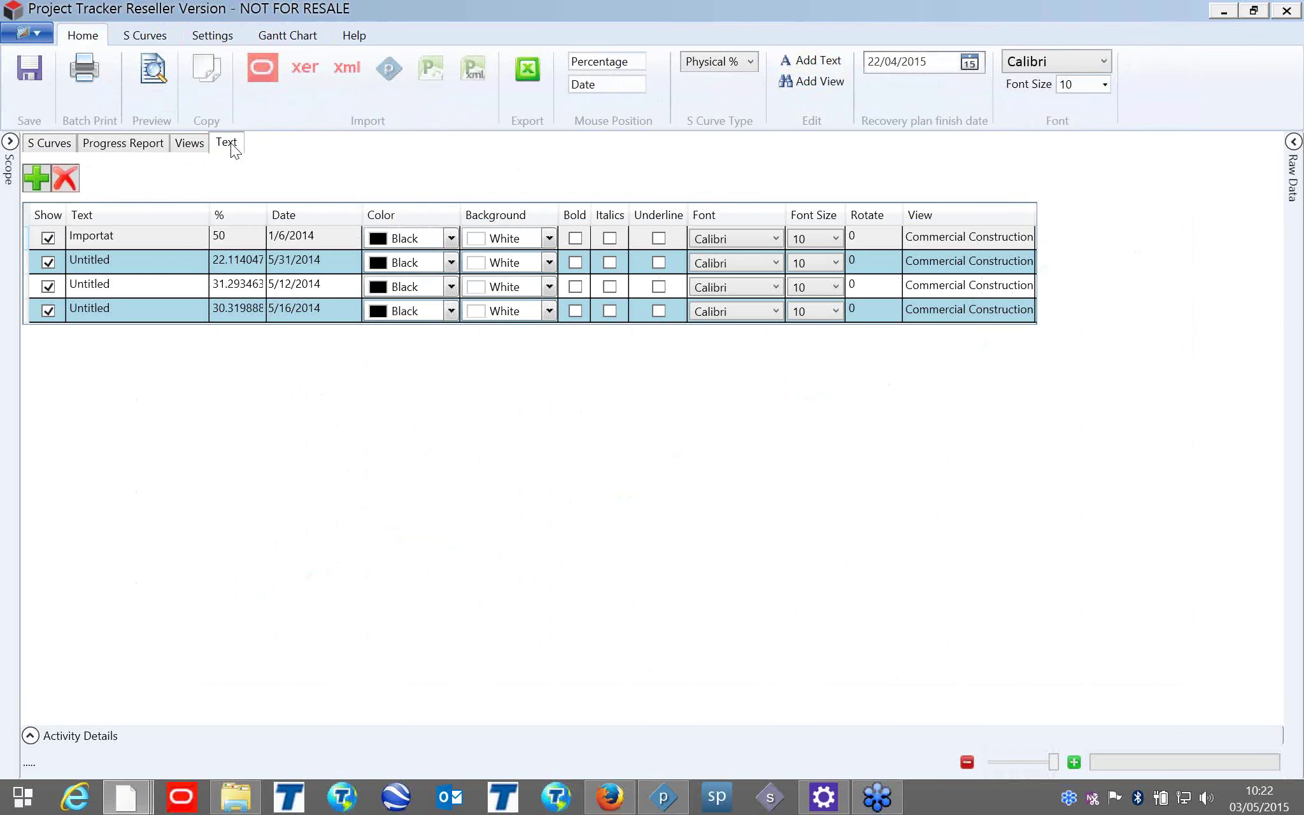
Change the text of the untitled annotation dated 5/12/2014 to IMPORTANT.
left_click(144, 282)
left_click(146, 283)
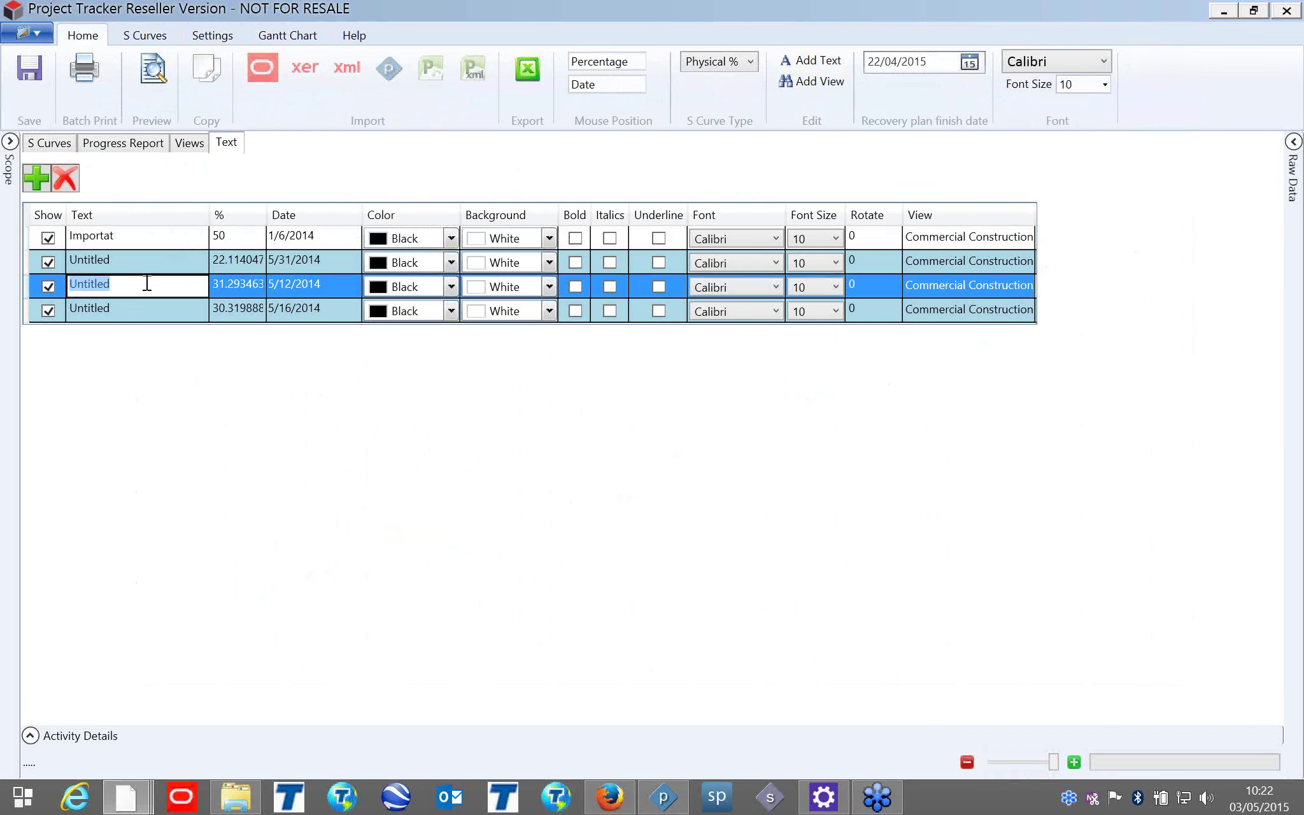
type("IMPORTANT")
Set the IMPORTANT annotation's colour to Crimson and its font size to 16, and check it on the S curve chart.
left_click(452, 286)
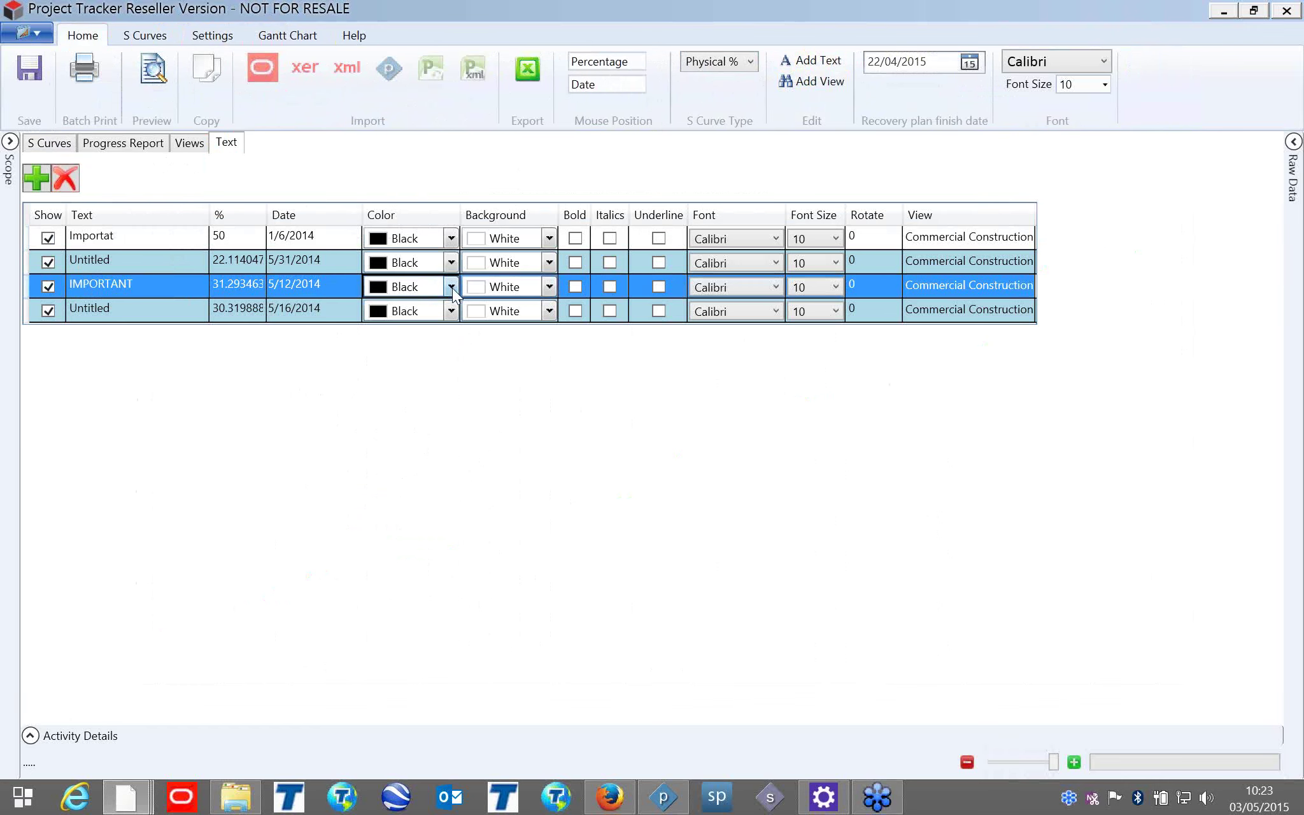
left_click(452, 287)
left_click(554, 355)
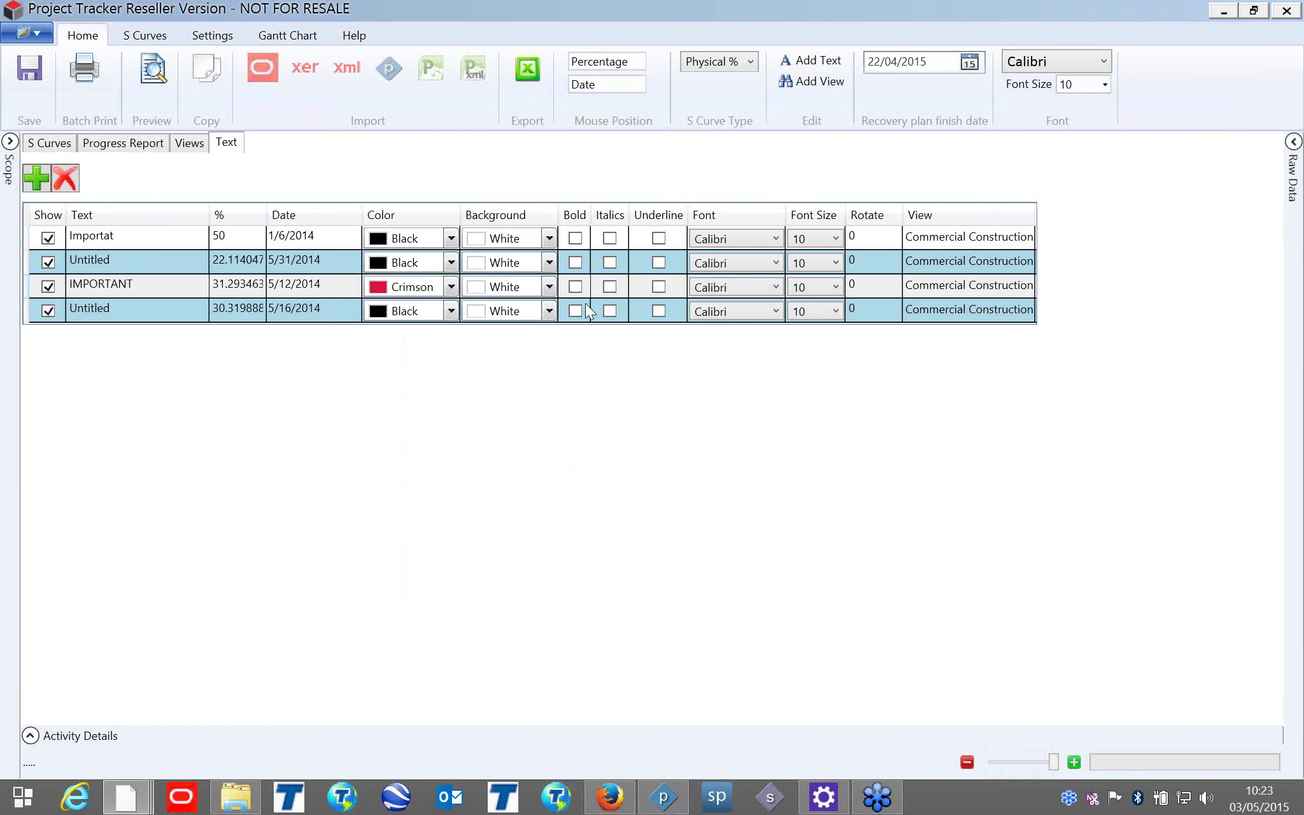
left_click(813, 290)
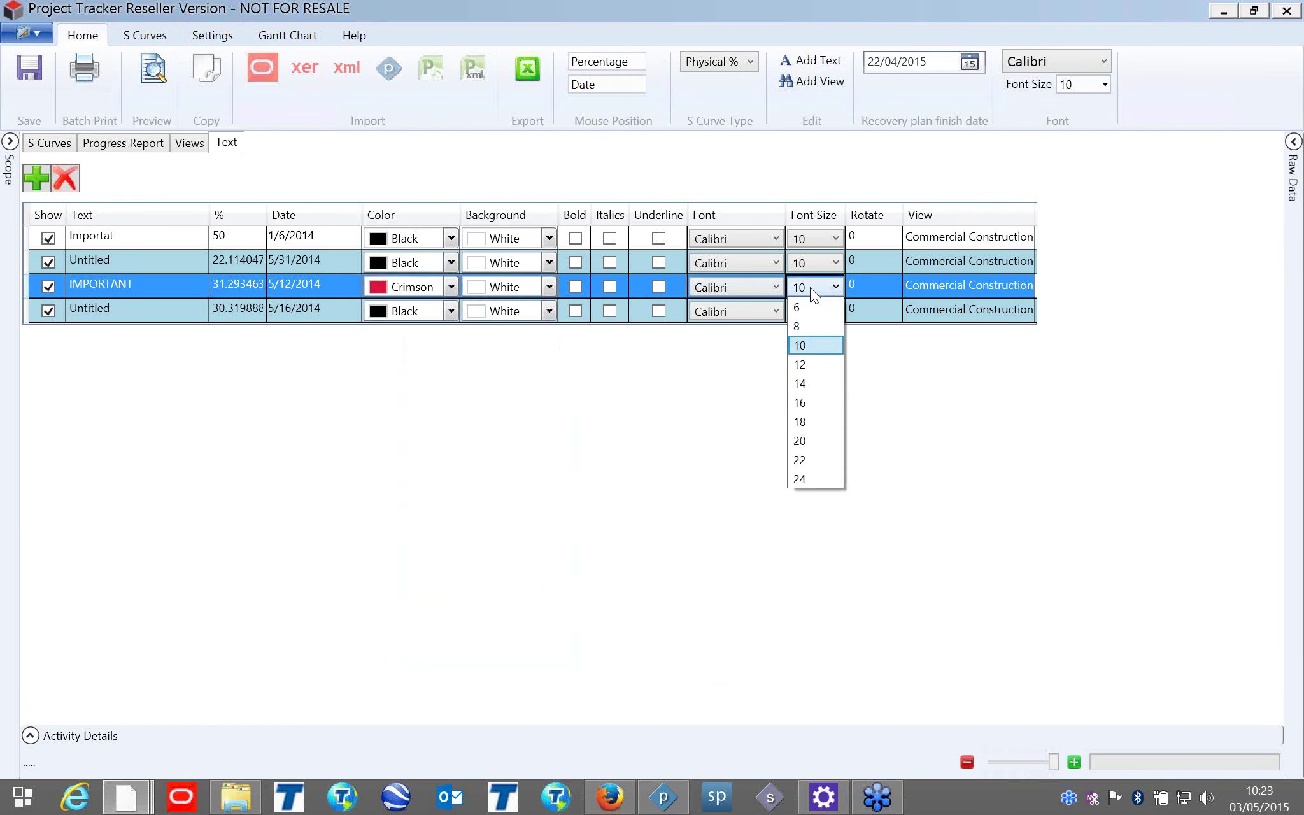
left_click(813, 404)
left_click(57, 145)
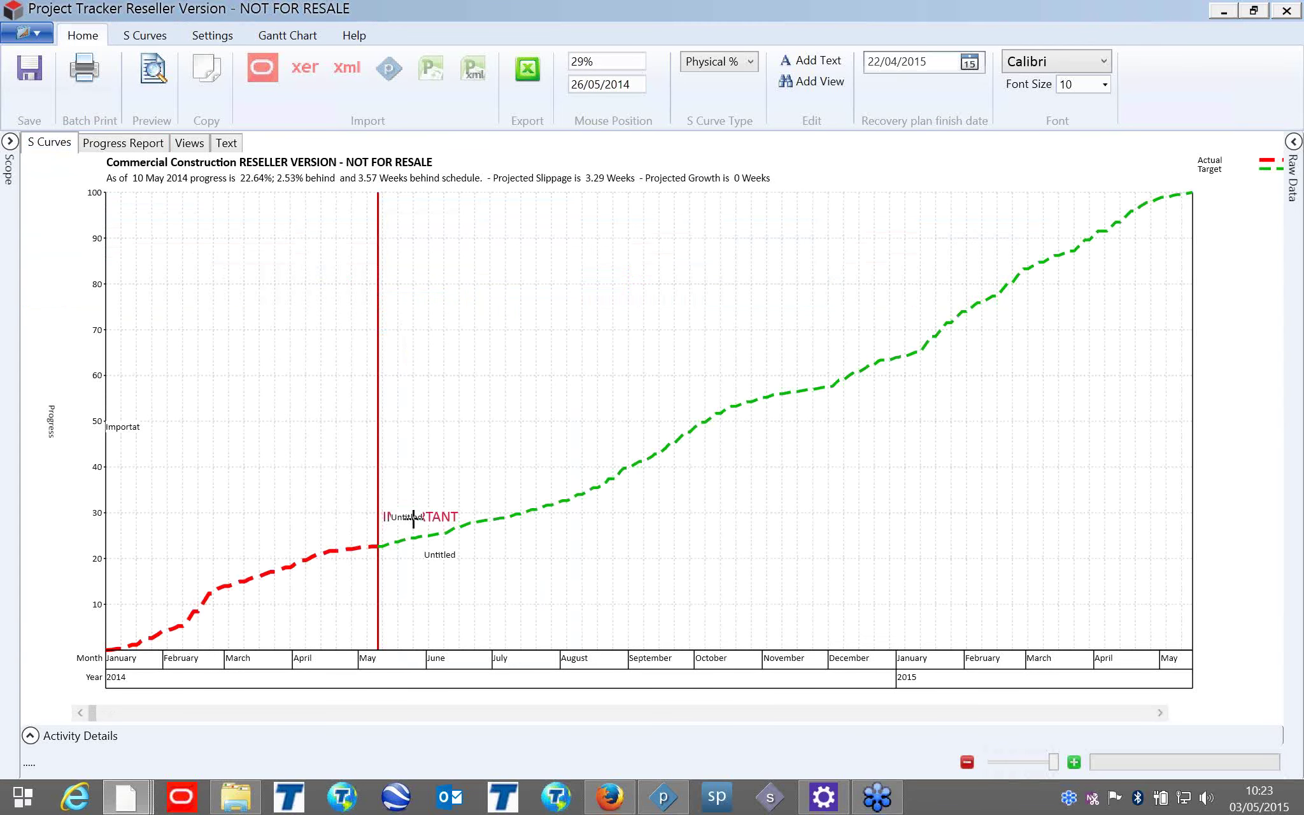
Try to reposition the IMPORTANT annotation directly on the S curve chart.
left_click_drag(413, 518, 78, 37)
left_click(267, 35)
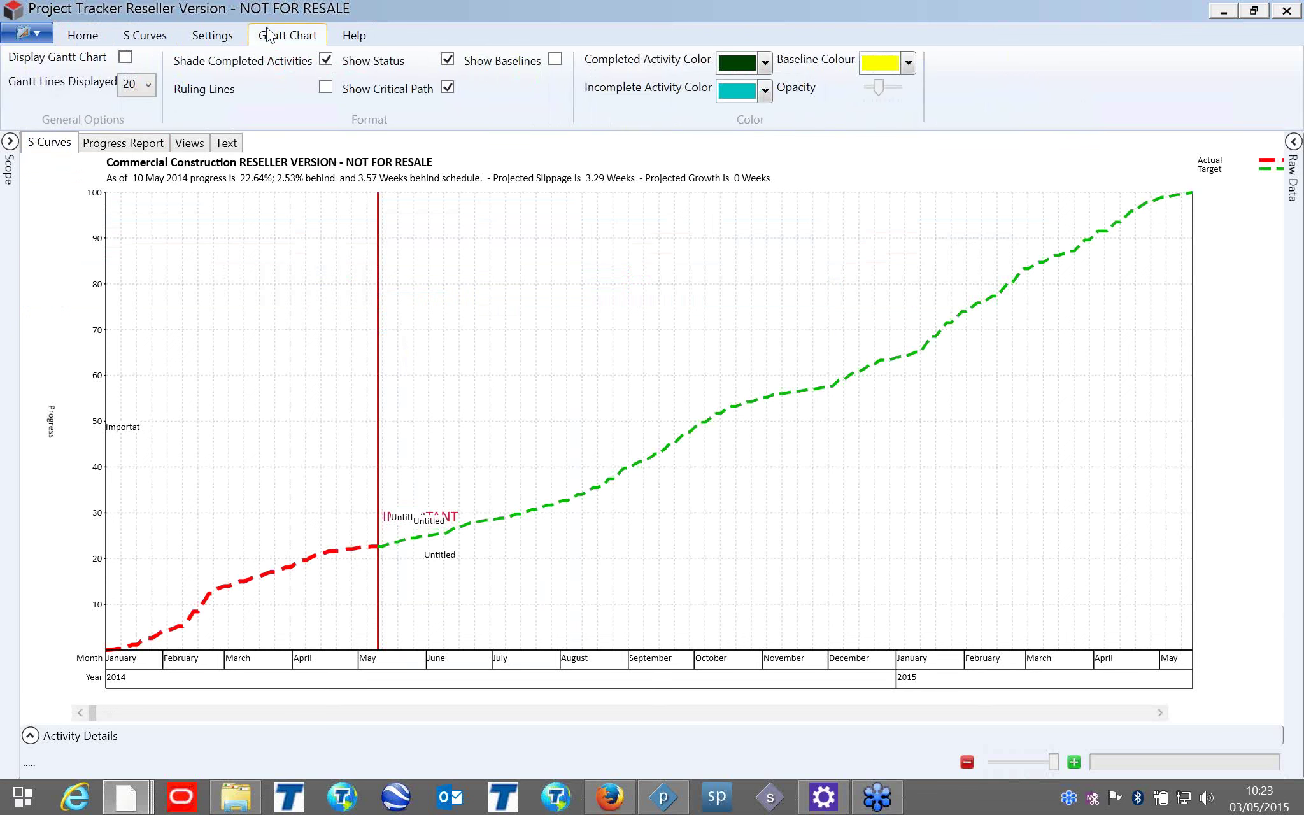
left_click(96, 35)
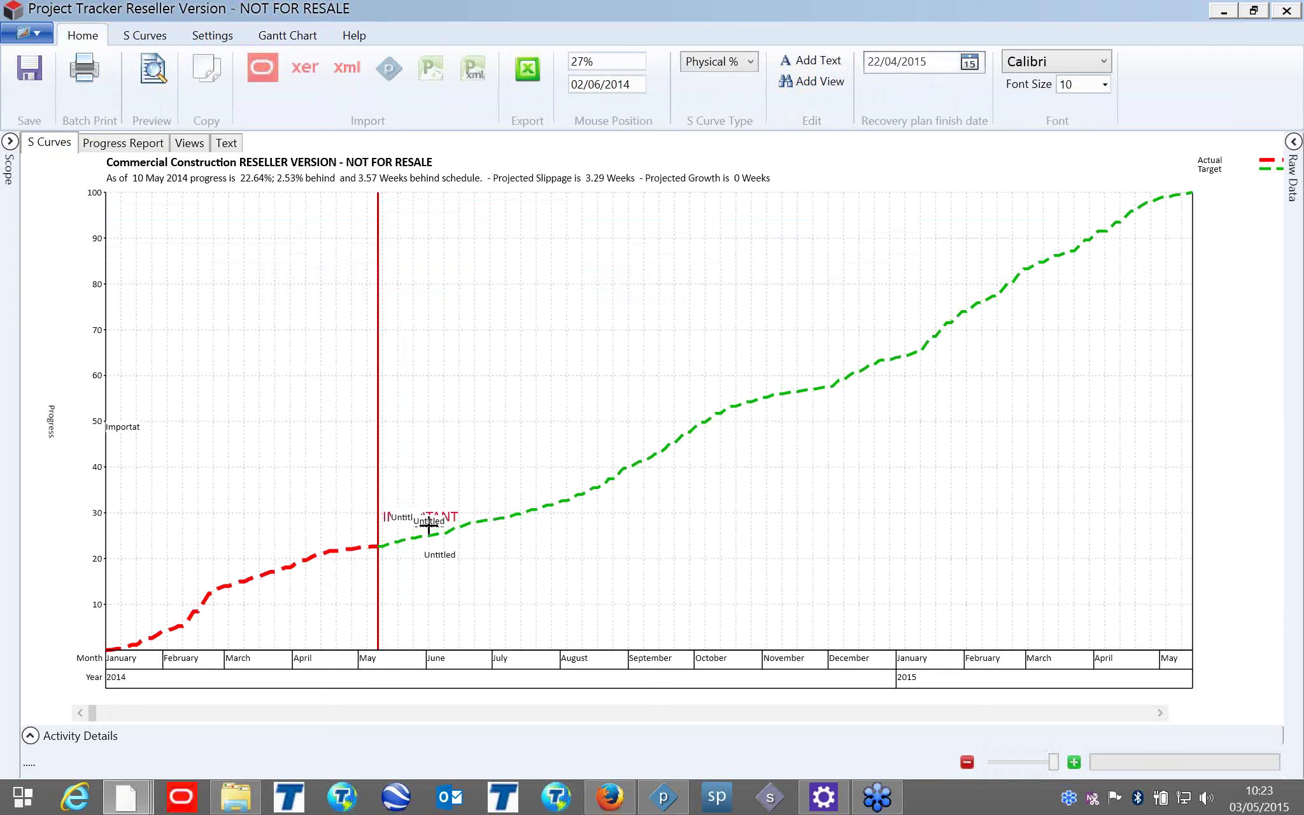
left_click(398, 516)
Delete the untitled annotation dated 5/31/2014 and hide the remaining untitled annotations from the S curve chart.
left_click(228, 144)
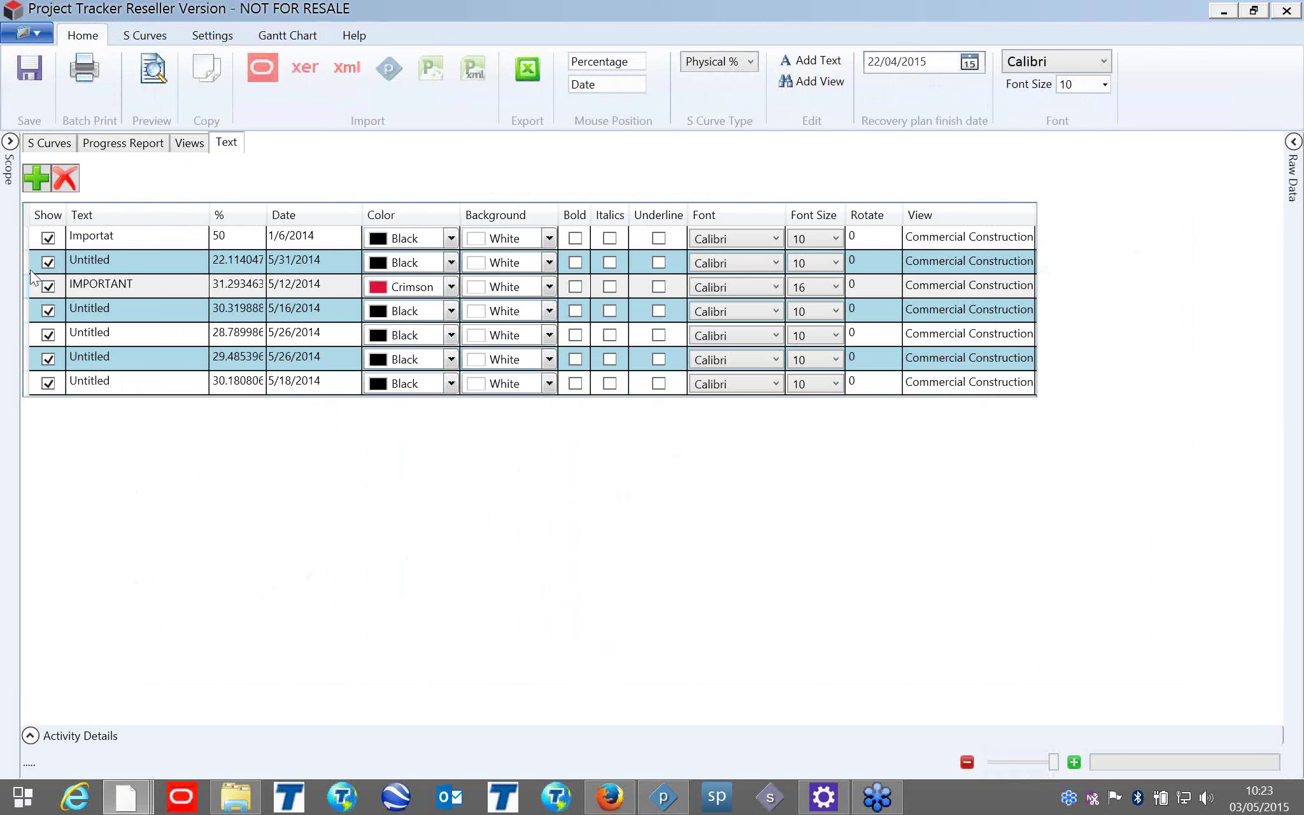
left_click(32, 264)
key("Delete")
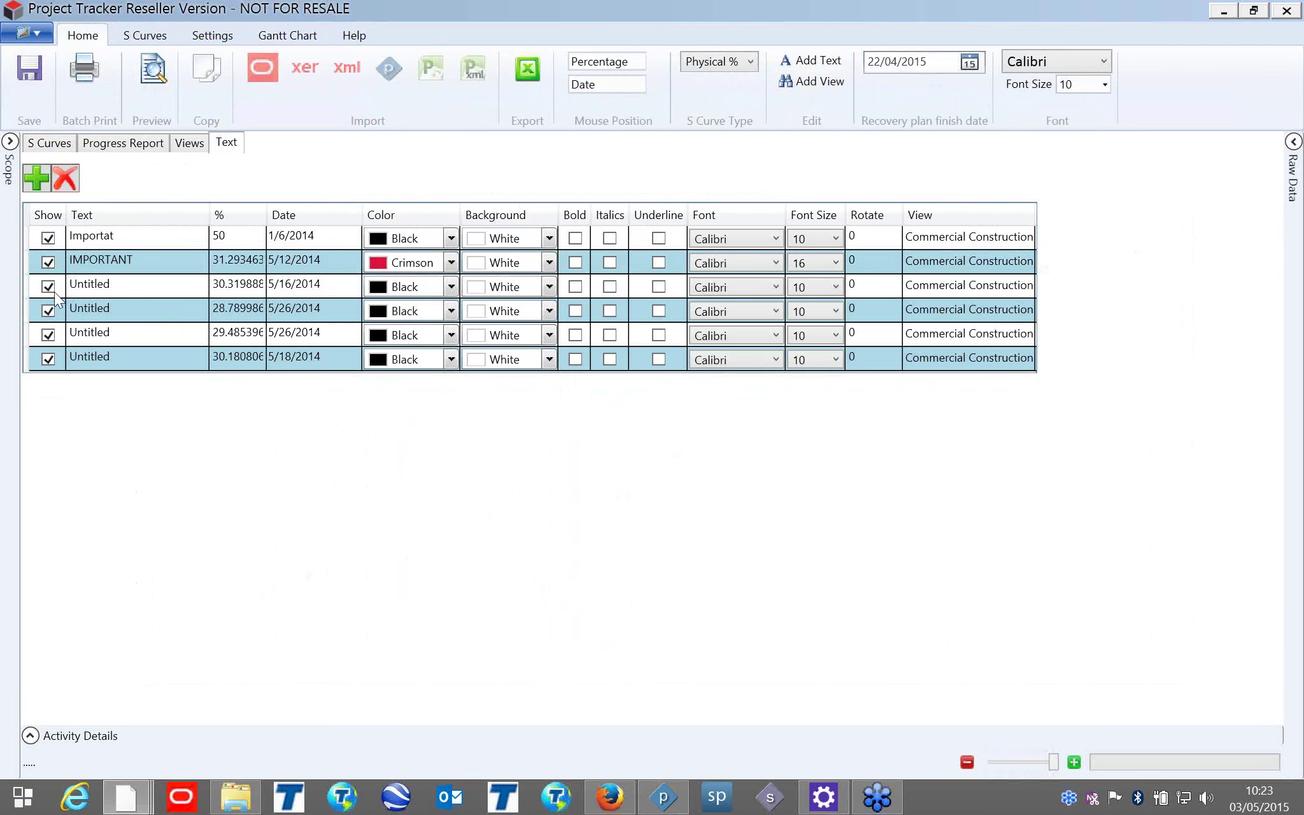
left_click(48, 287)
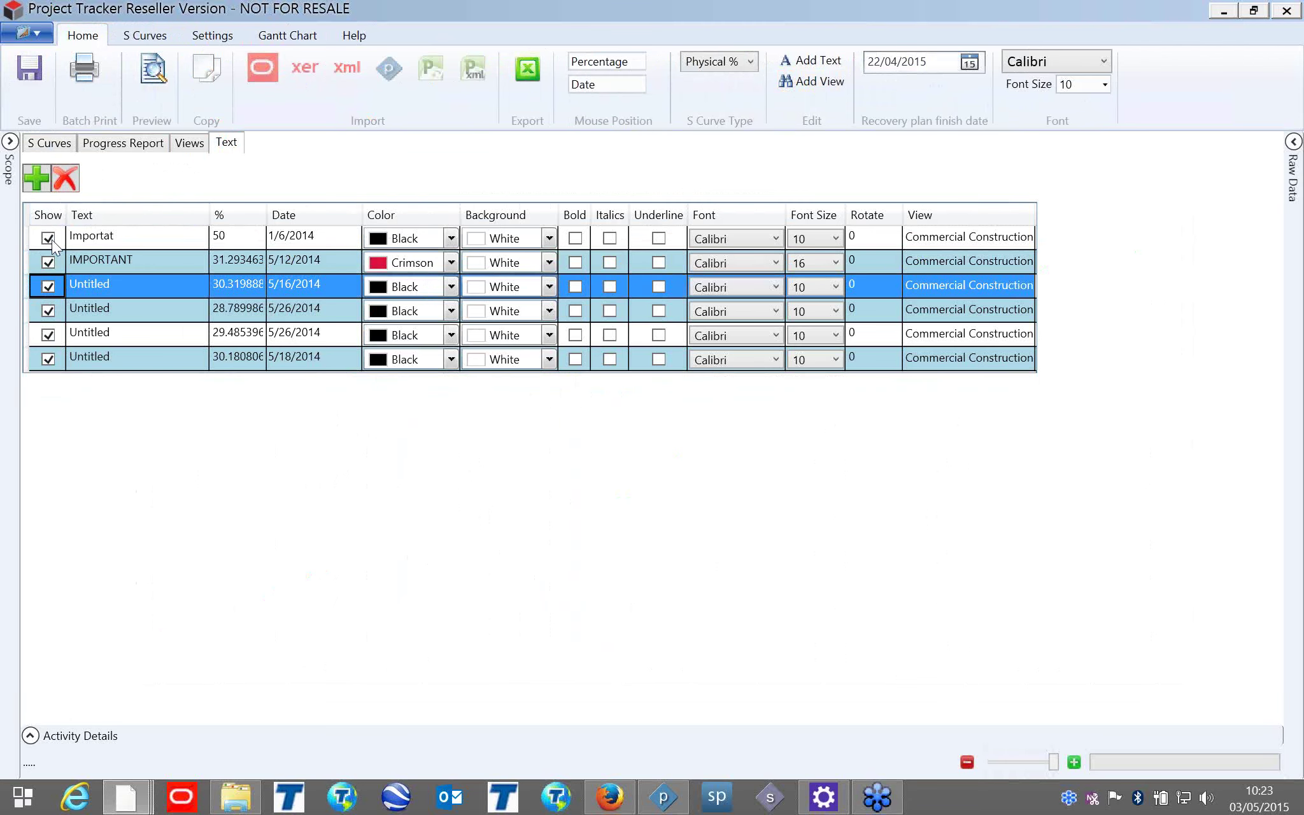
left_click(48, 311)
left_click(48, 335)
left_click(47, 359)
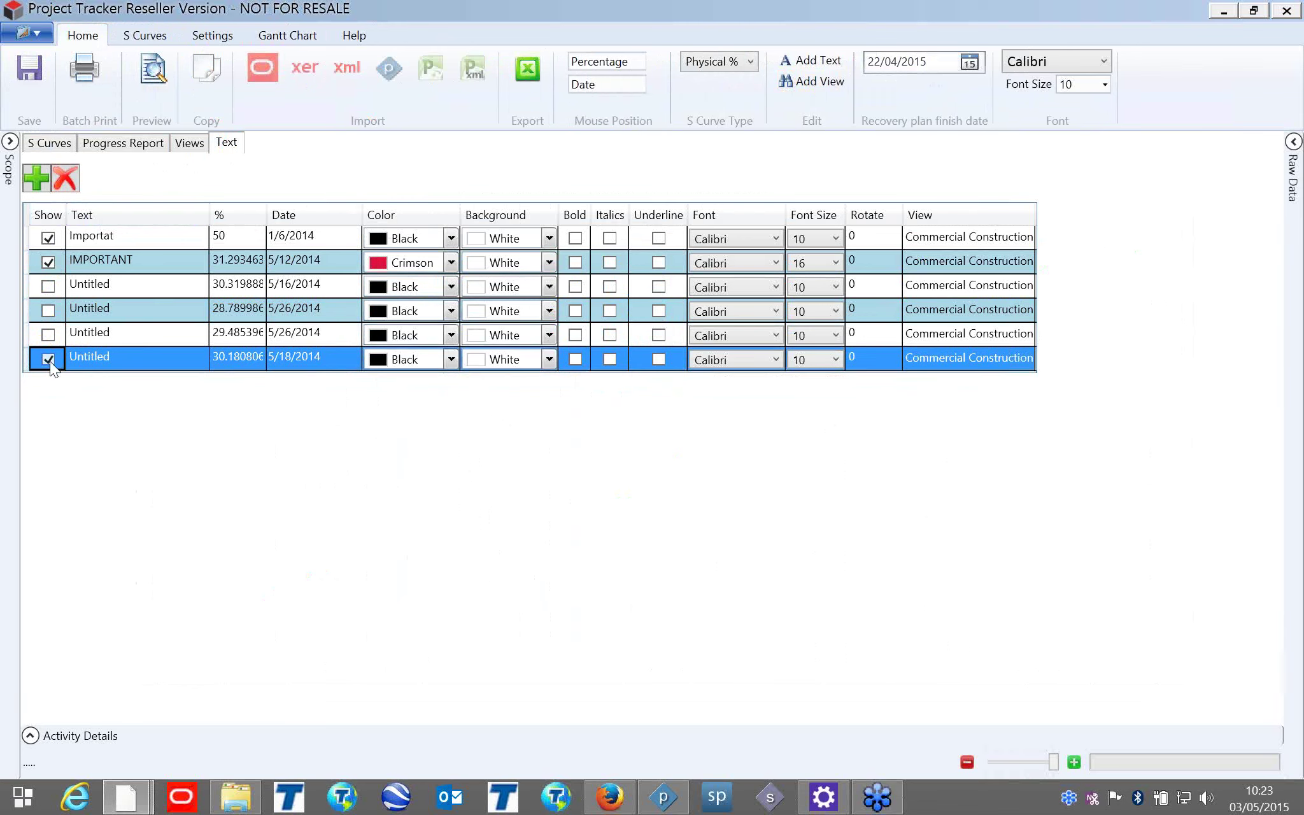
left_click(69, 139)
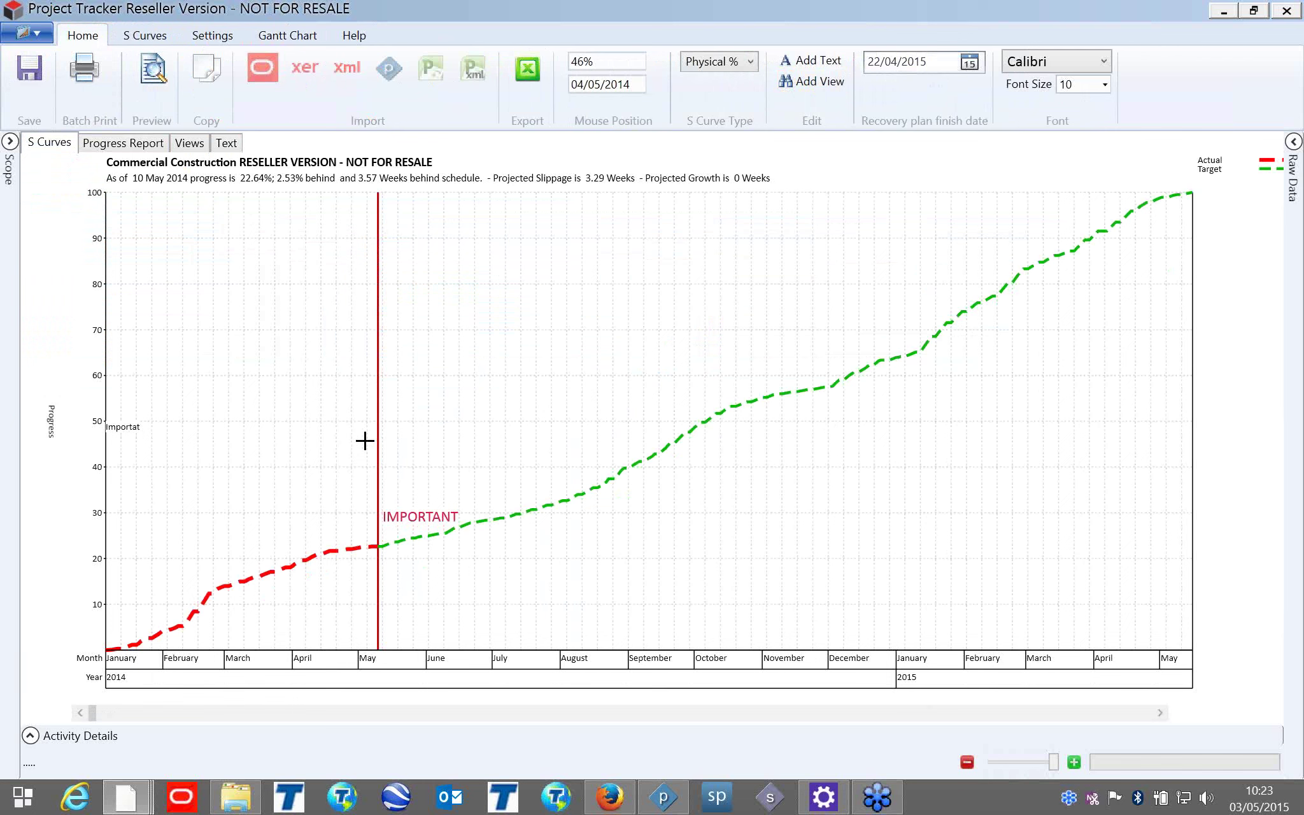
Show the Baseline 1 and Baseline 2 lines on the S curve chart and thicken both lines.
left_click(160, 40)
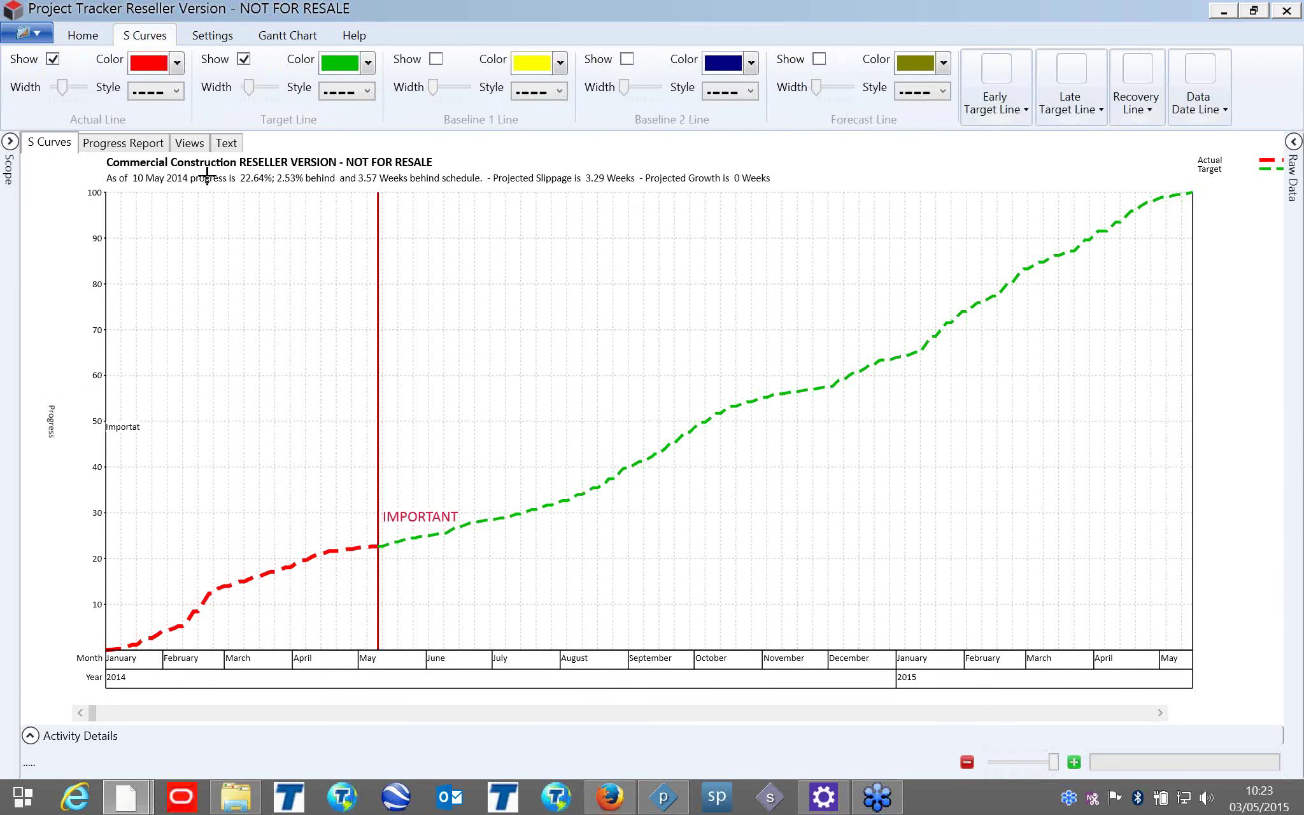
left_click(434, 64)
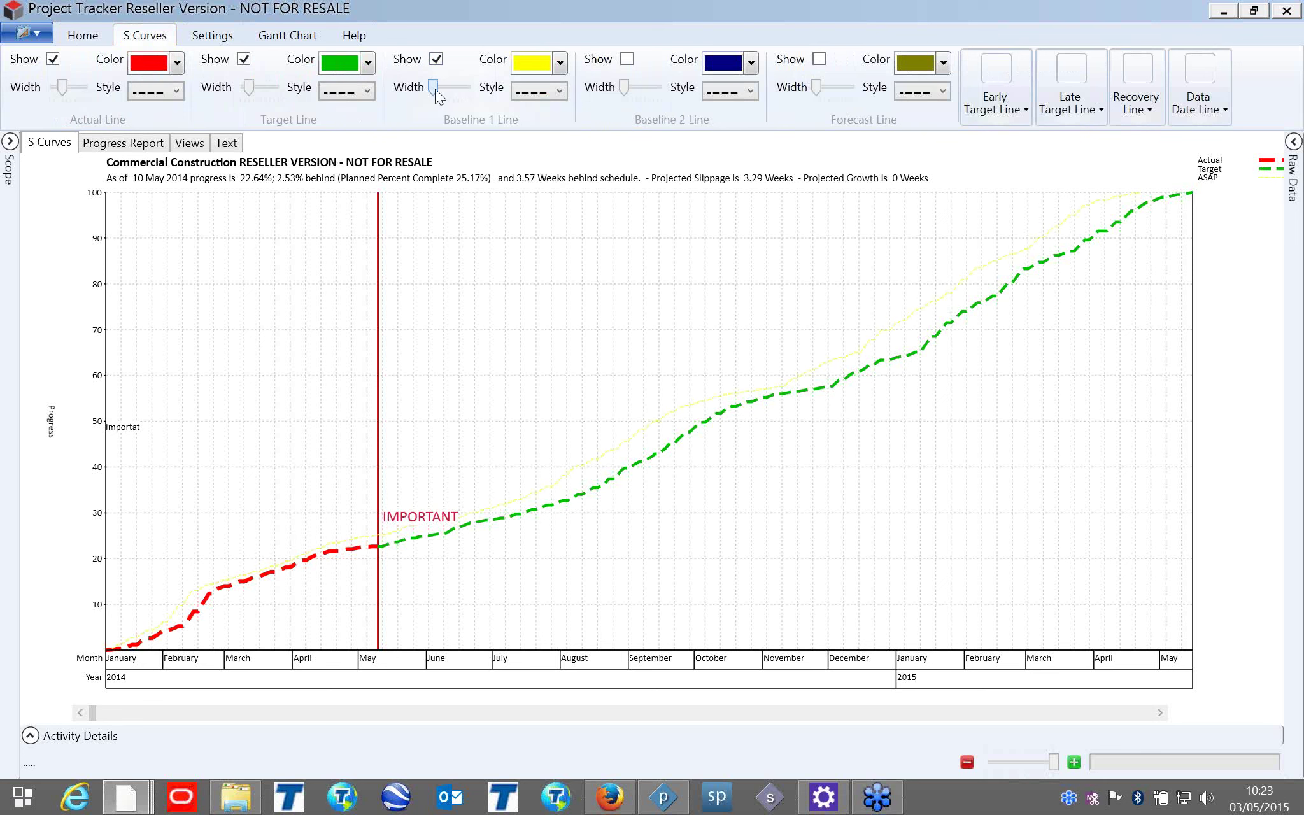
left_click_drag(442, 90, 450, 90)
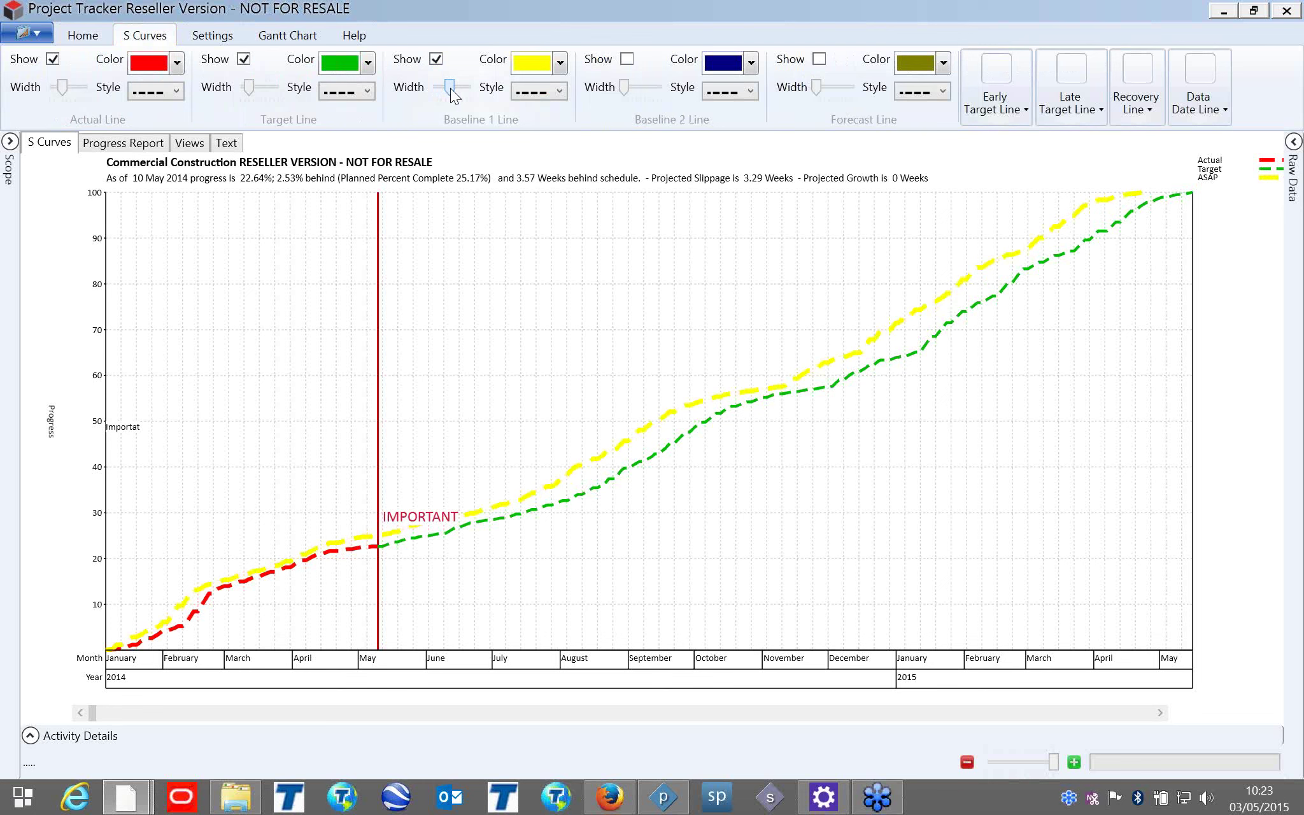
left_click(628, 59)
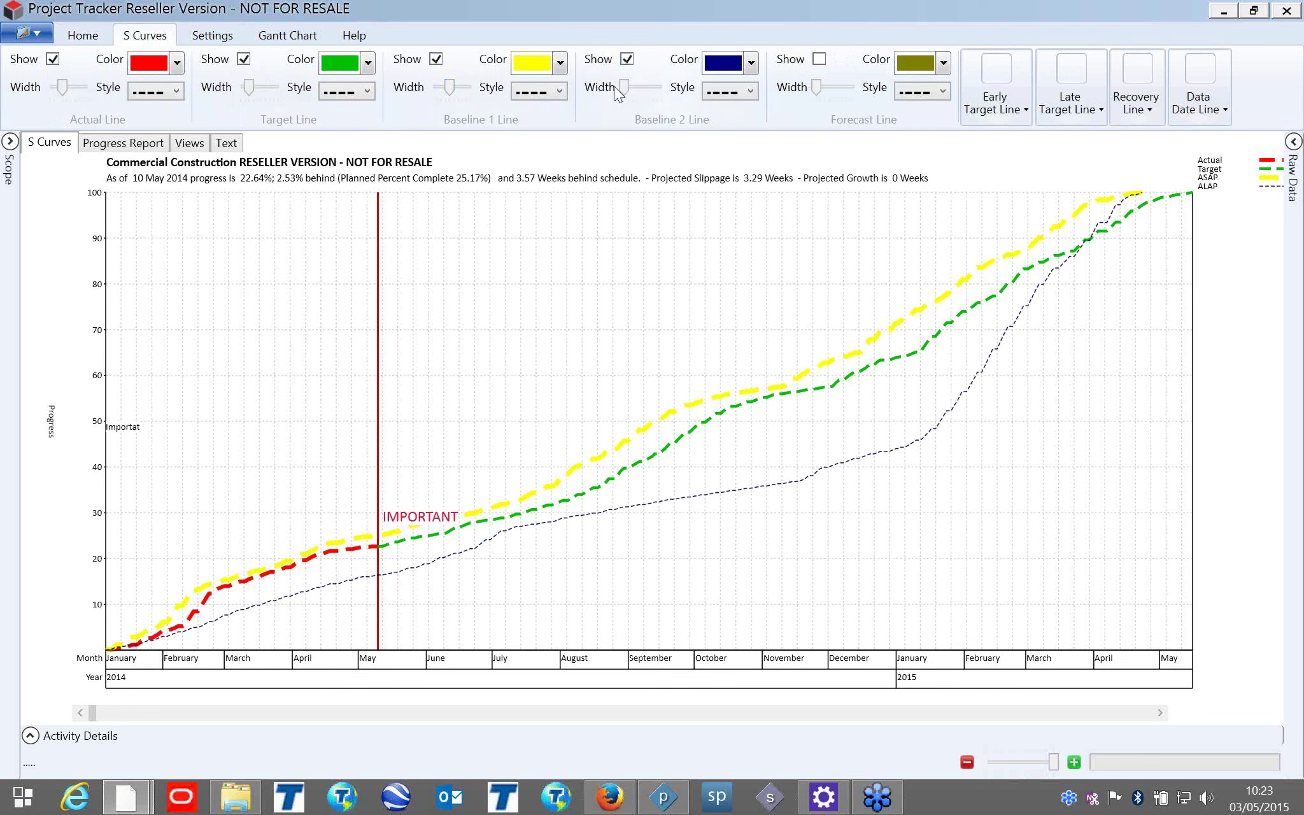
left_click_drag(629, 88, 642, 93)
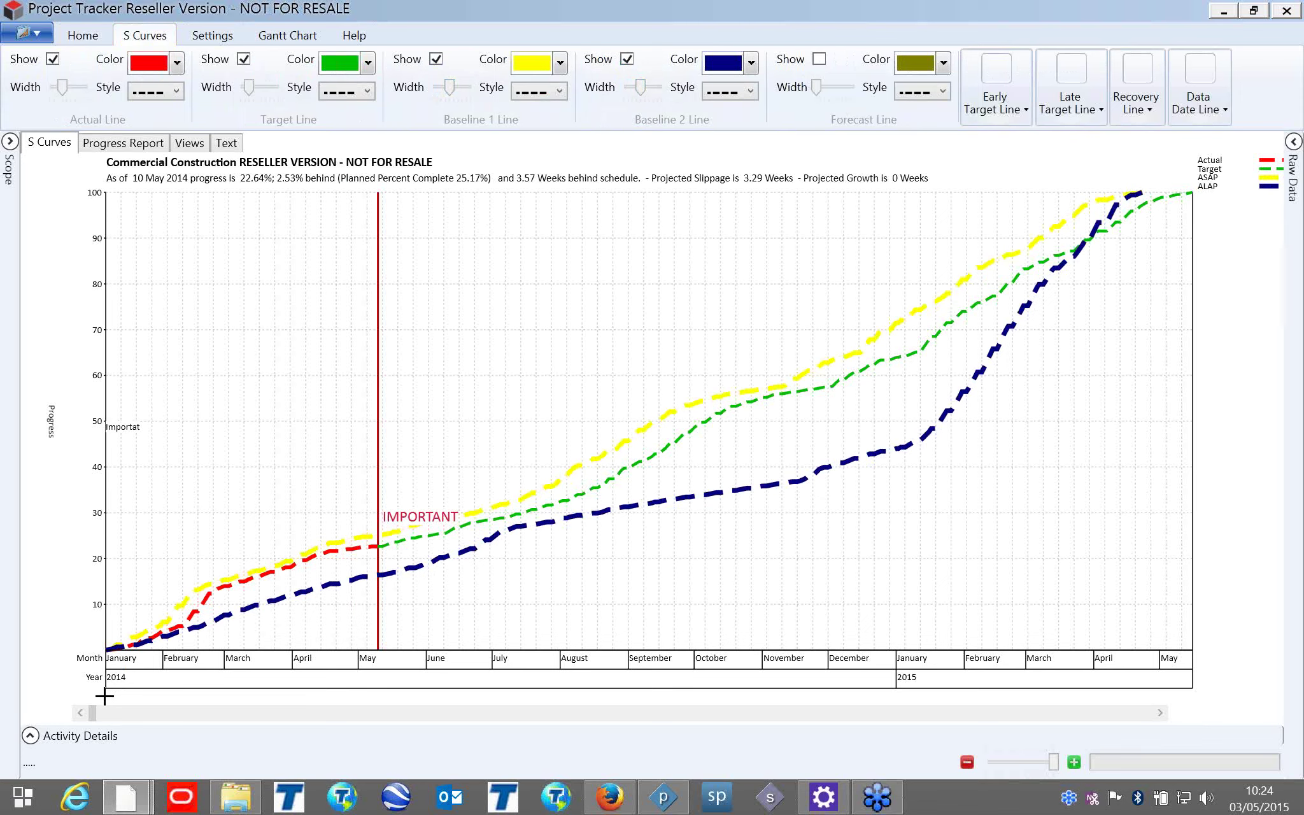
Examine the activity details, the progress report, and the display options of the Data Date and Recovery lines.
left_click(30, 735)
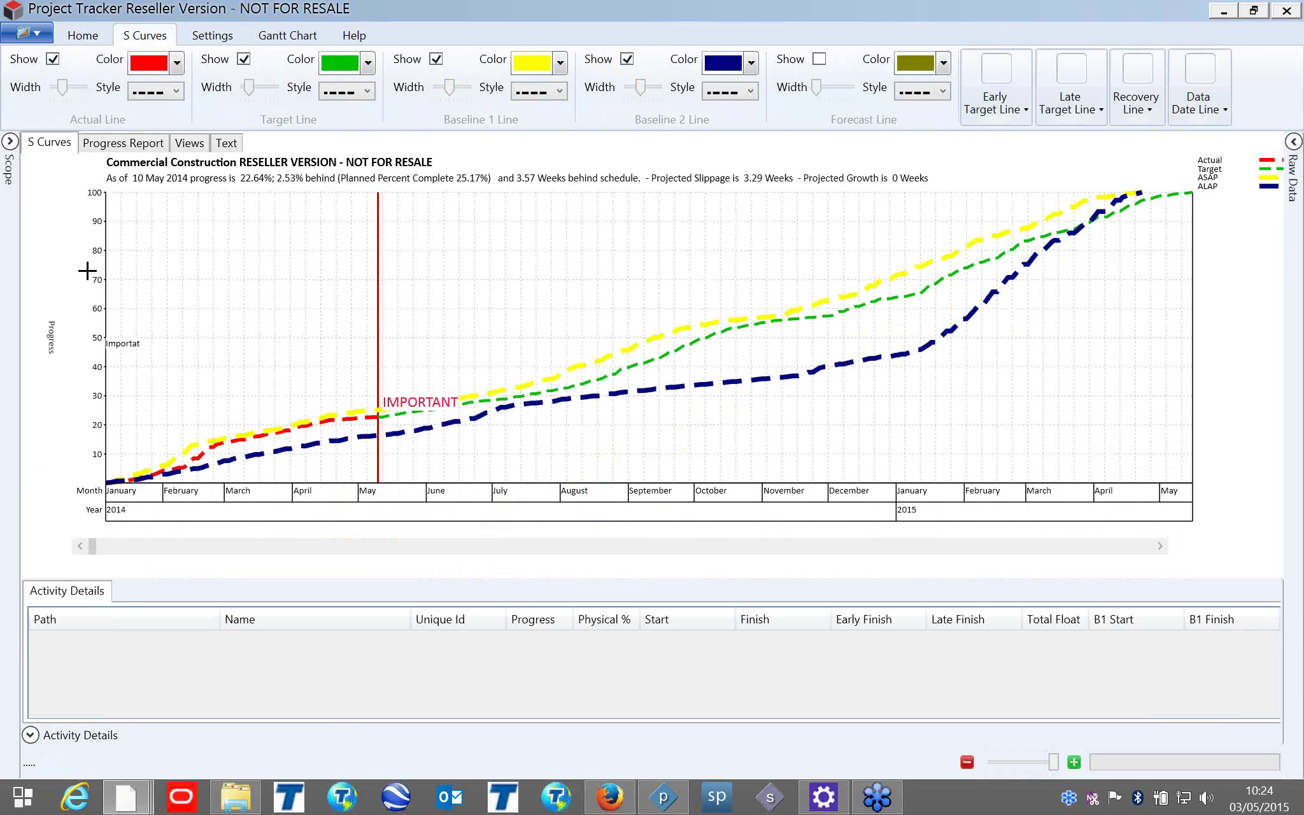
left_click(111, 147)
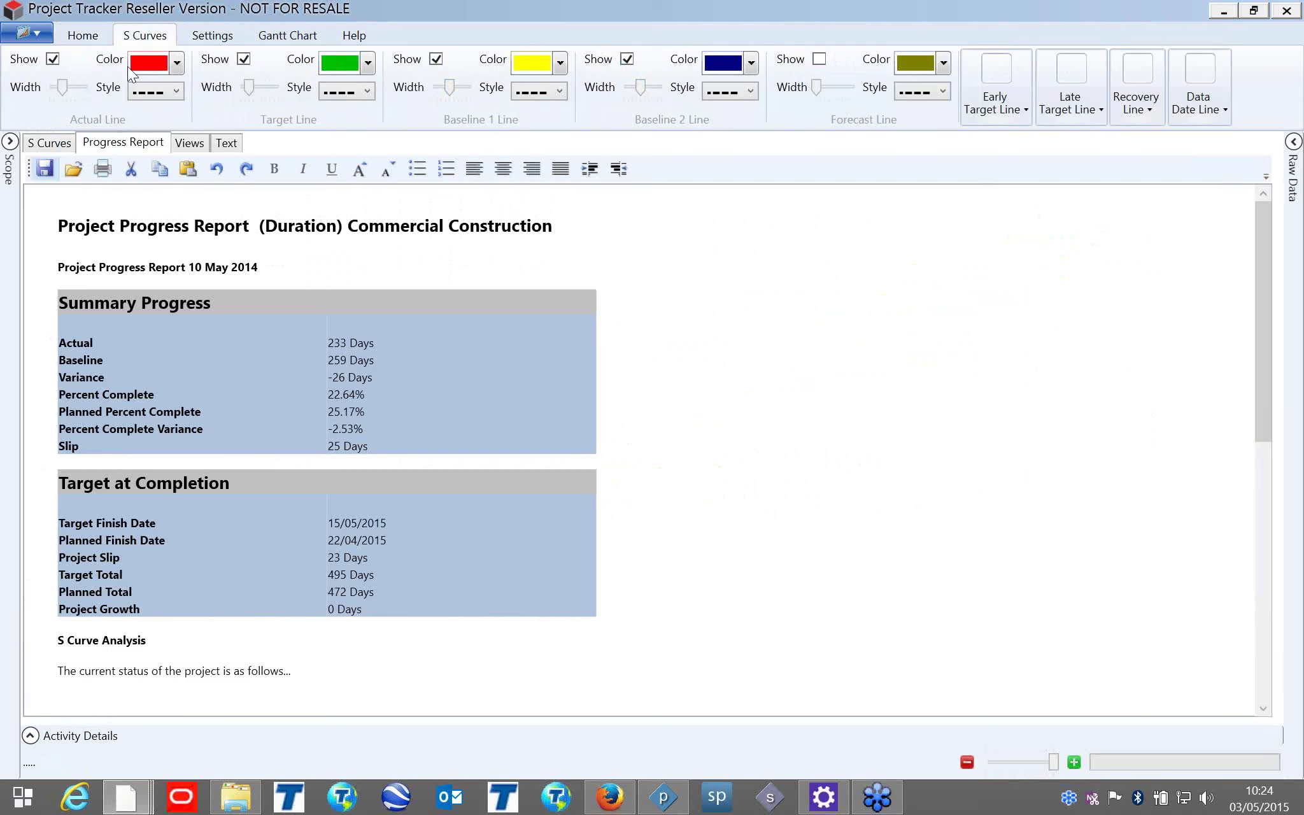
left_click(96, 34)
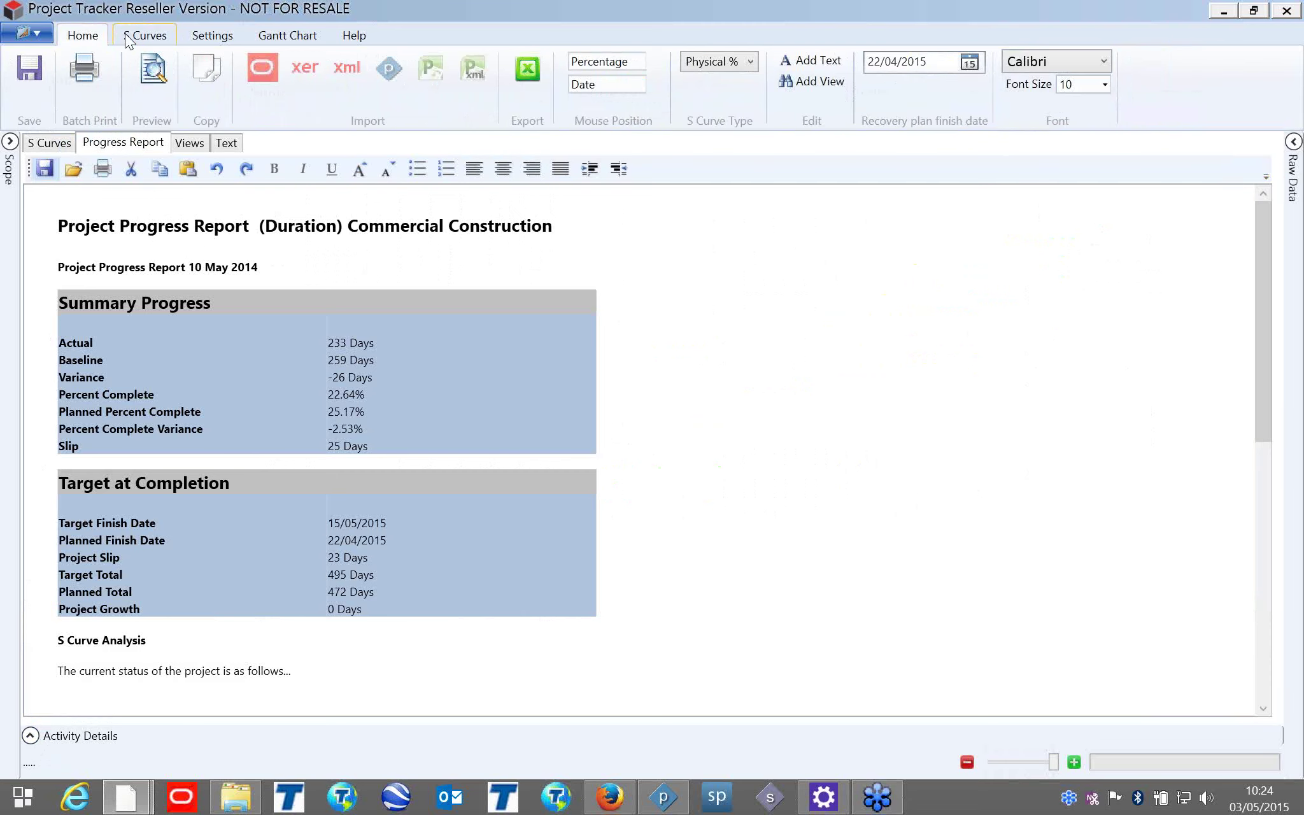
left_click(126, 36)
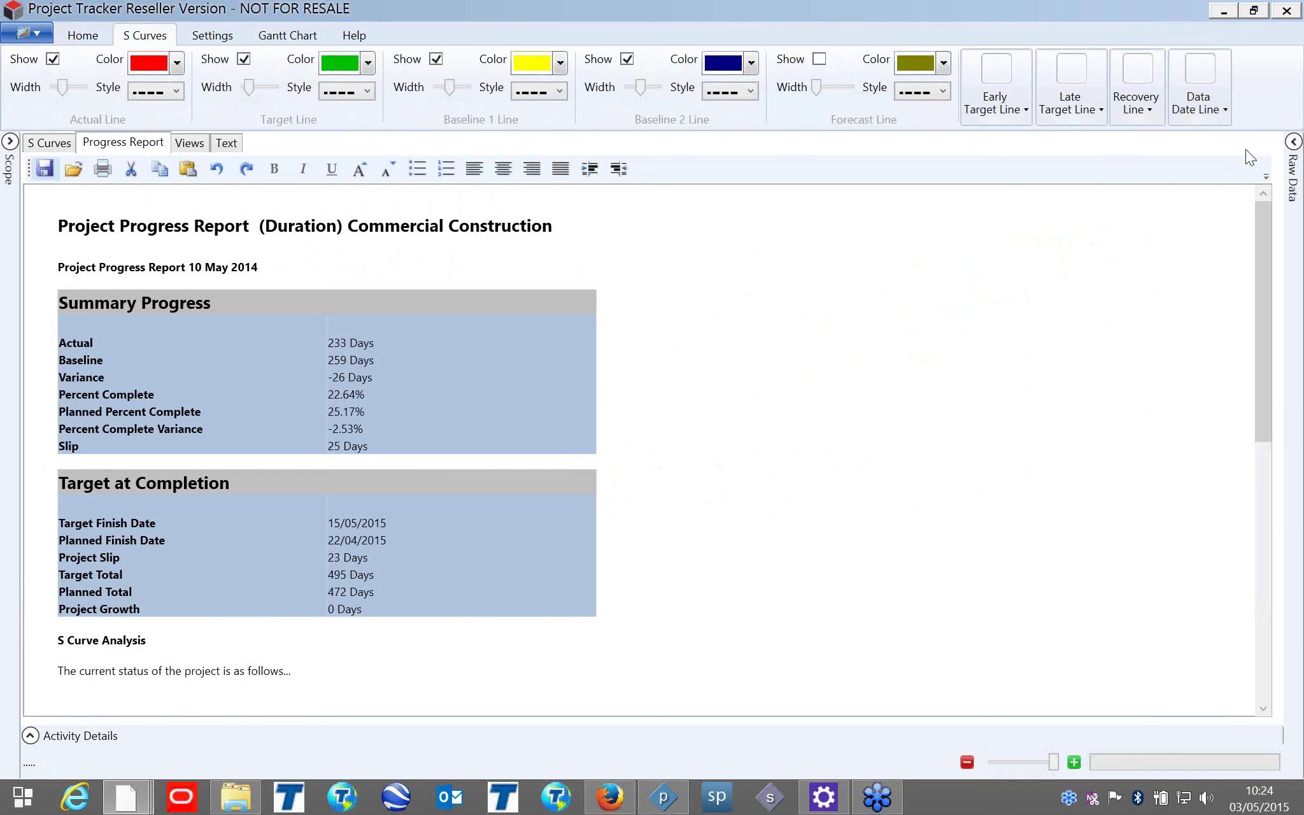
left_click(1208, 124)
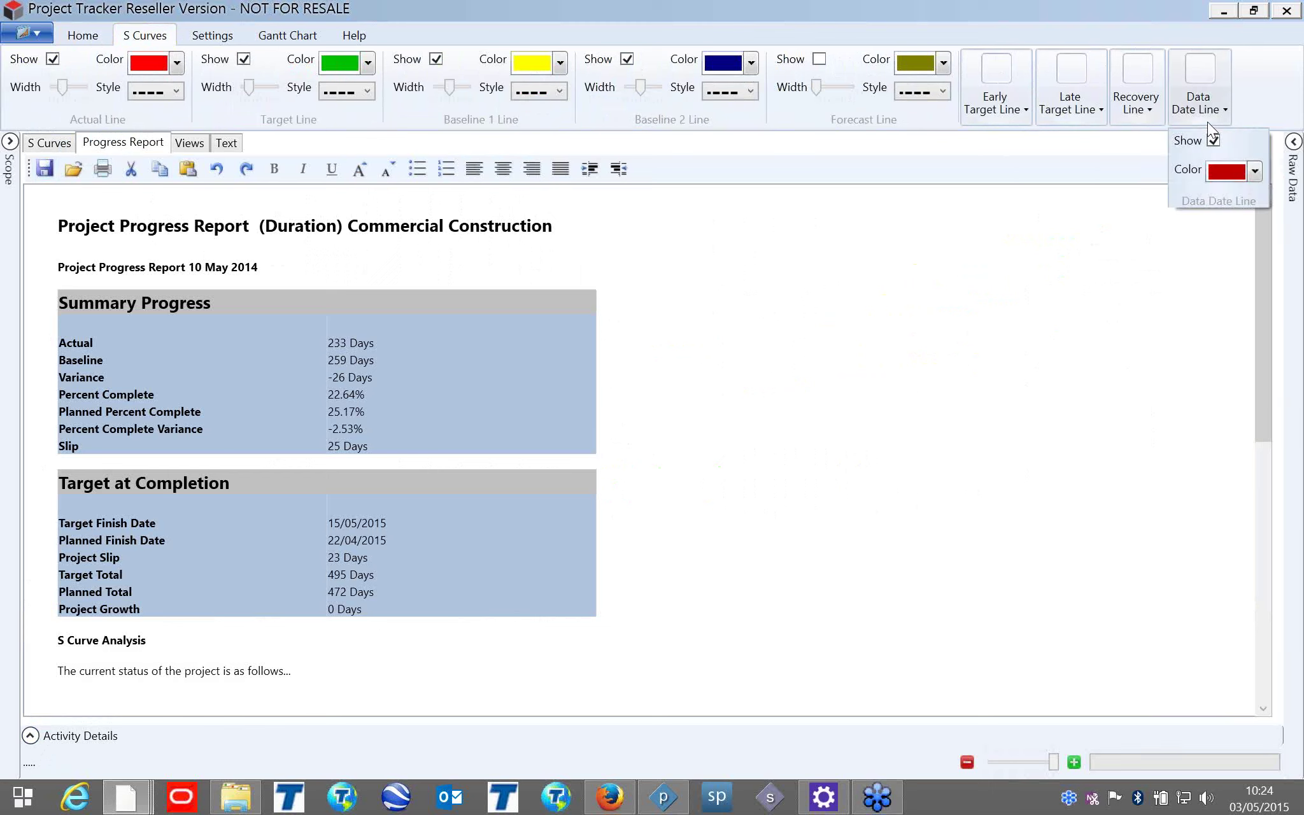
left_click(1133, 112)
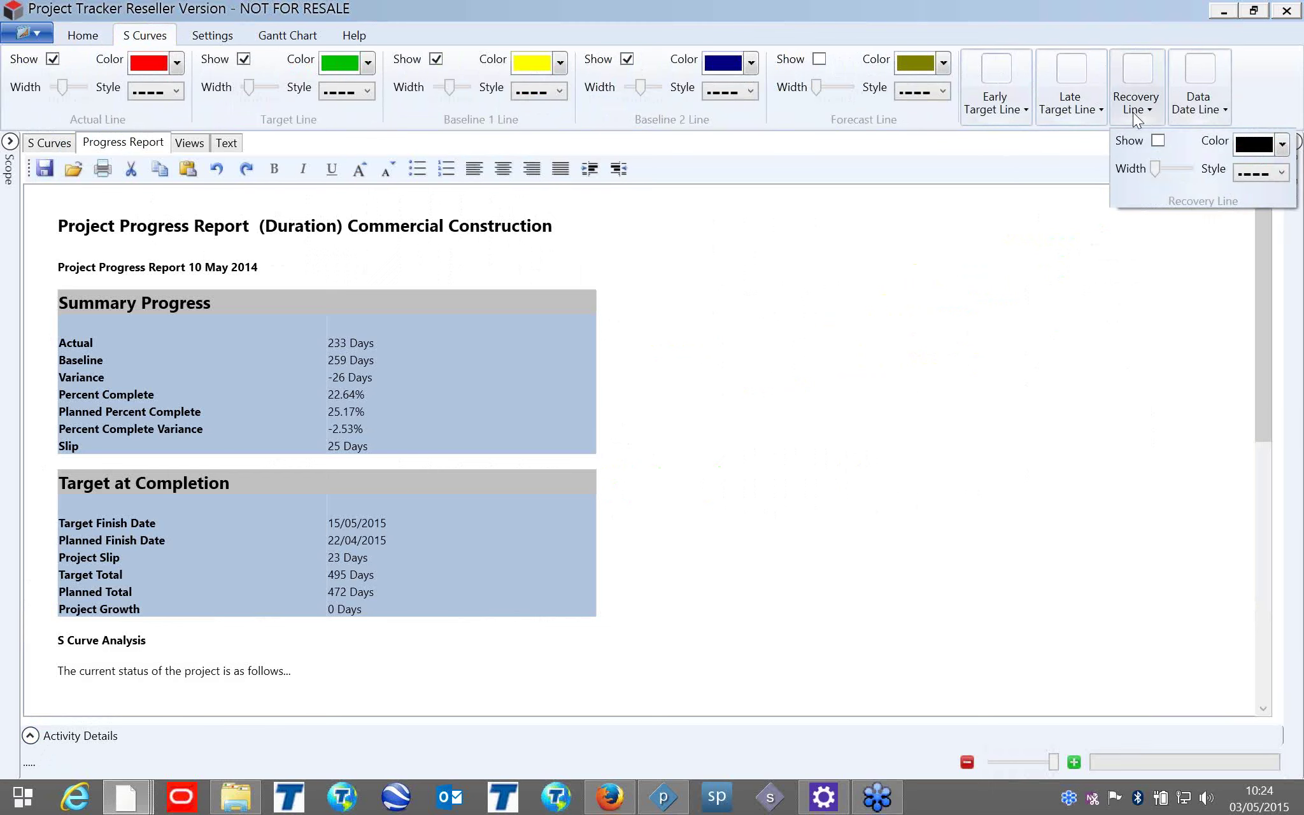
Compare the progress report's Variance against both baselines, and set the comparison baseline to Baseline 2 for the S curve chart.
left_click(212, 36)
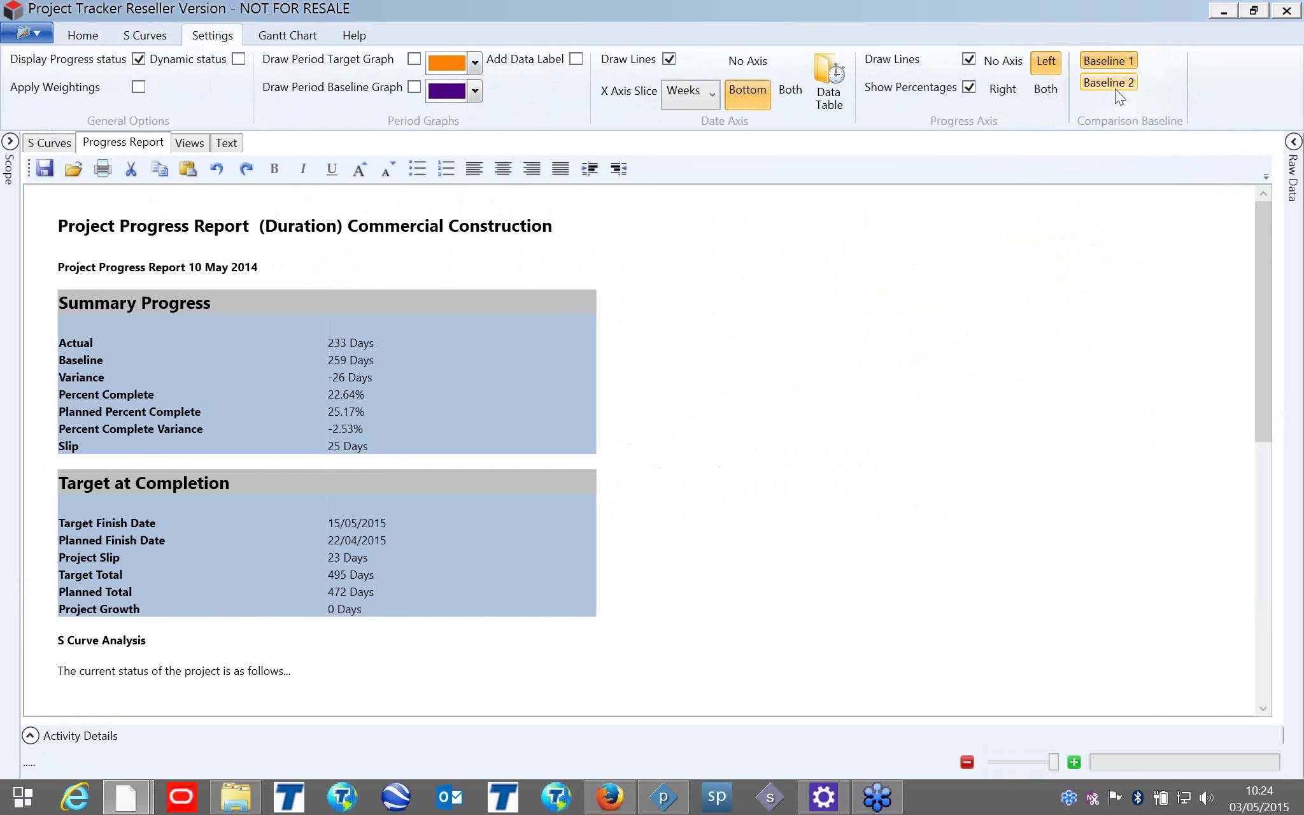
left_click_drag(374, 377, 325, 378)
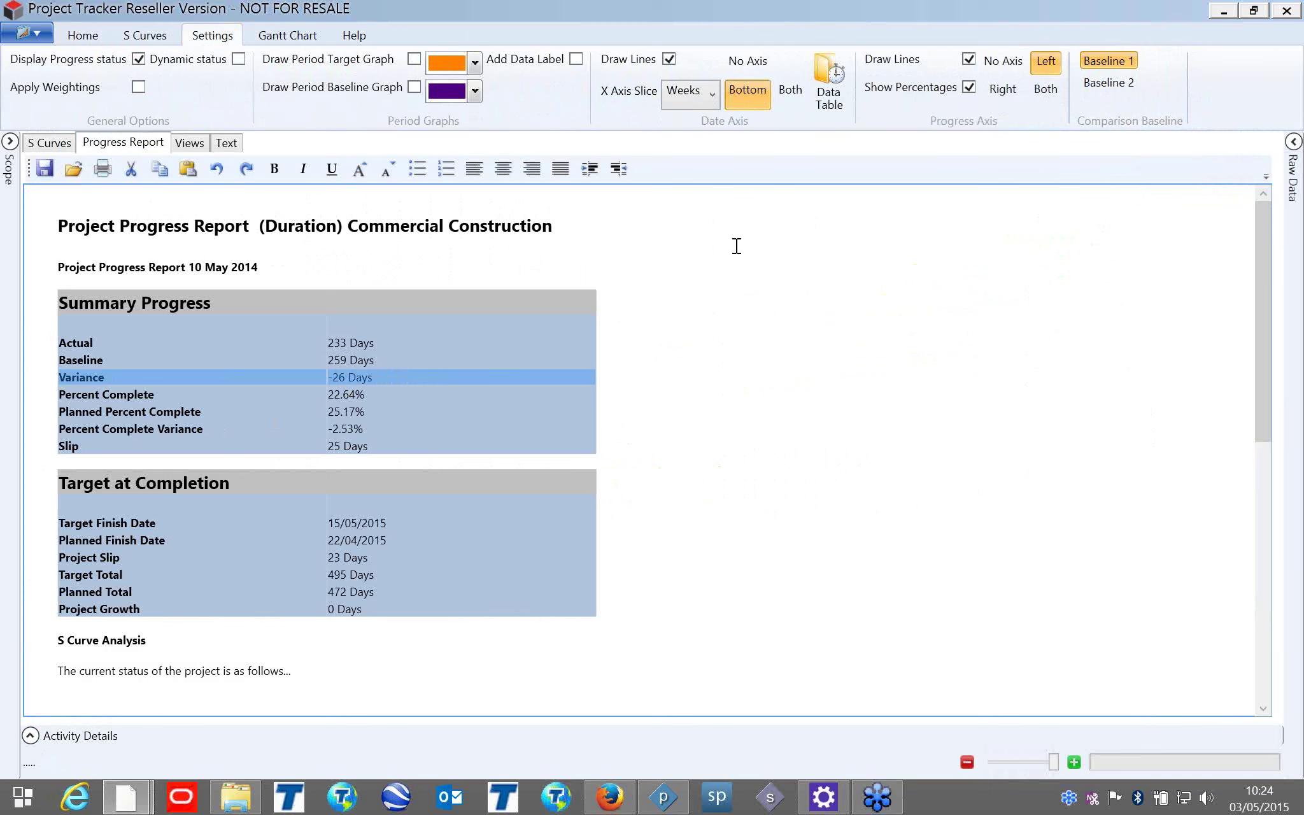
left_click(1113, 90)
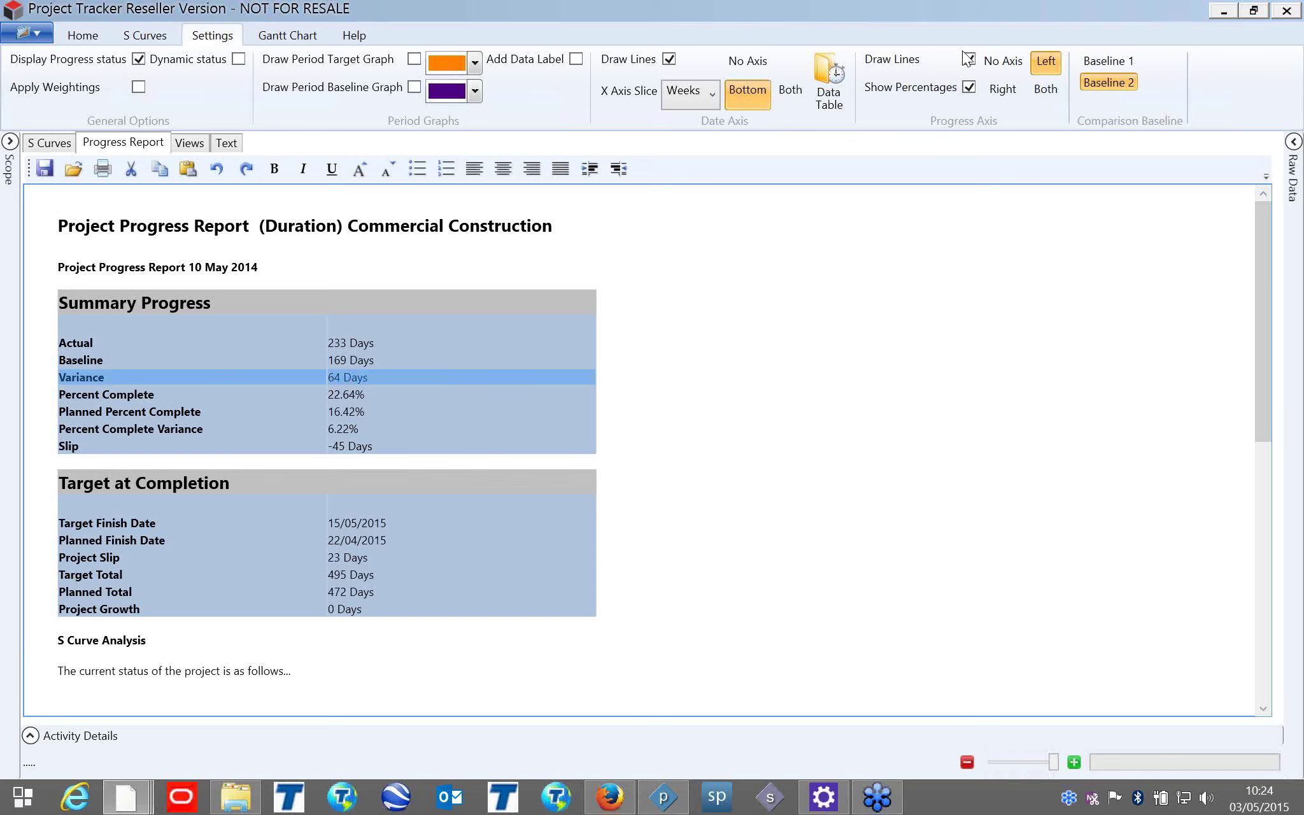
left_click(1122, 54)
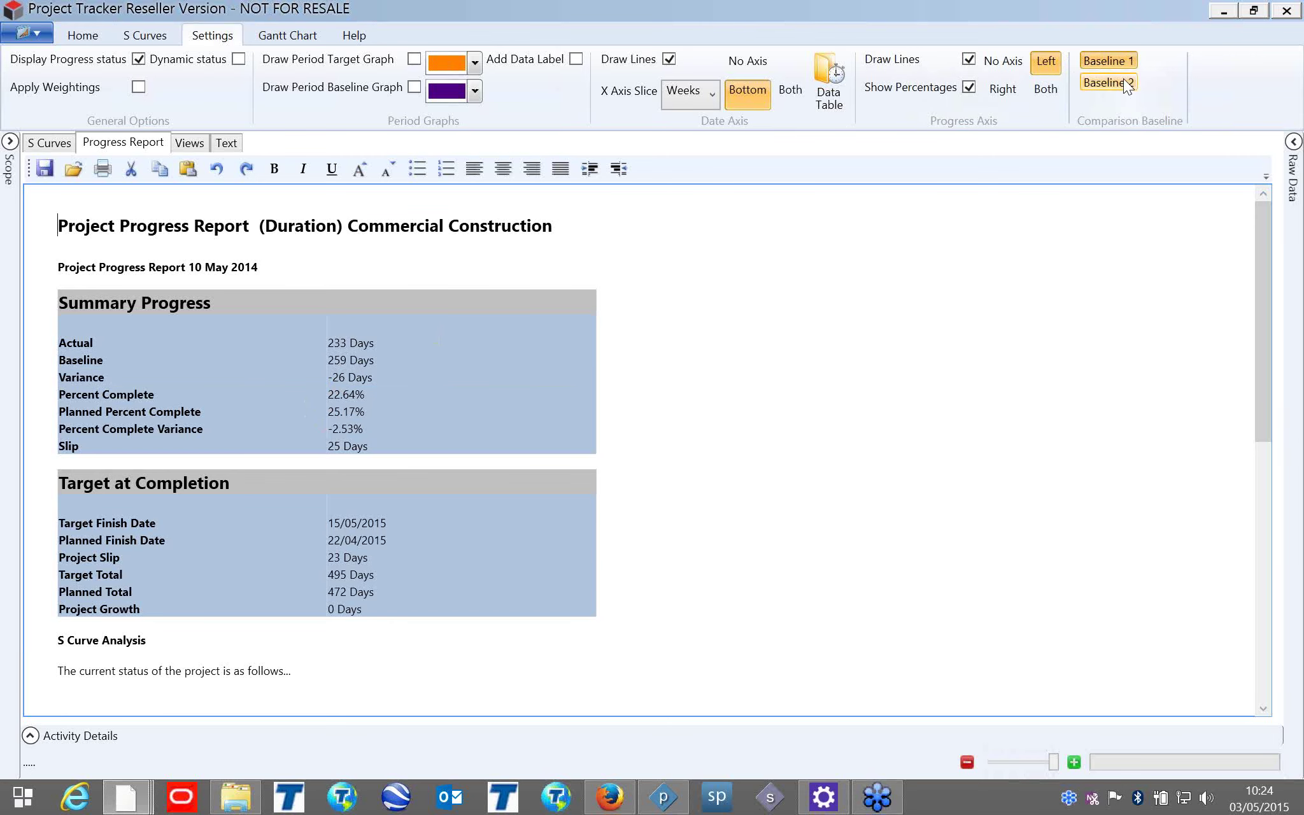
left_click(59, 144)
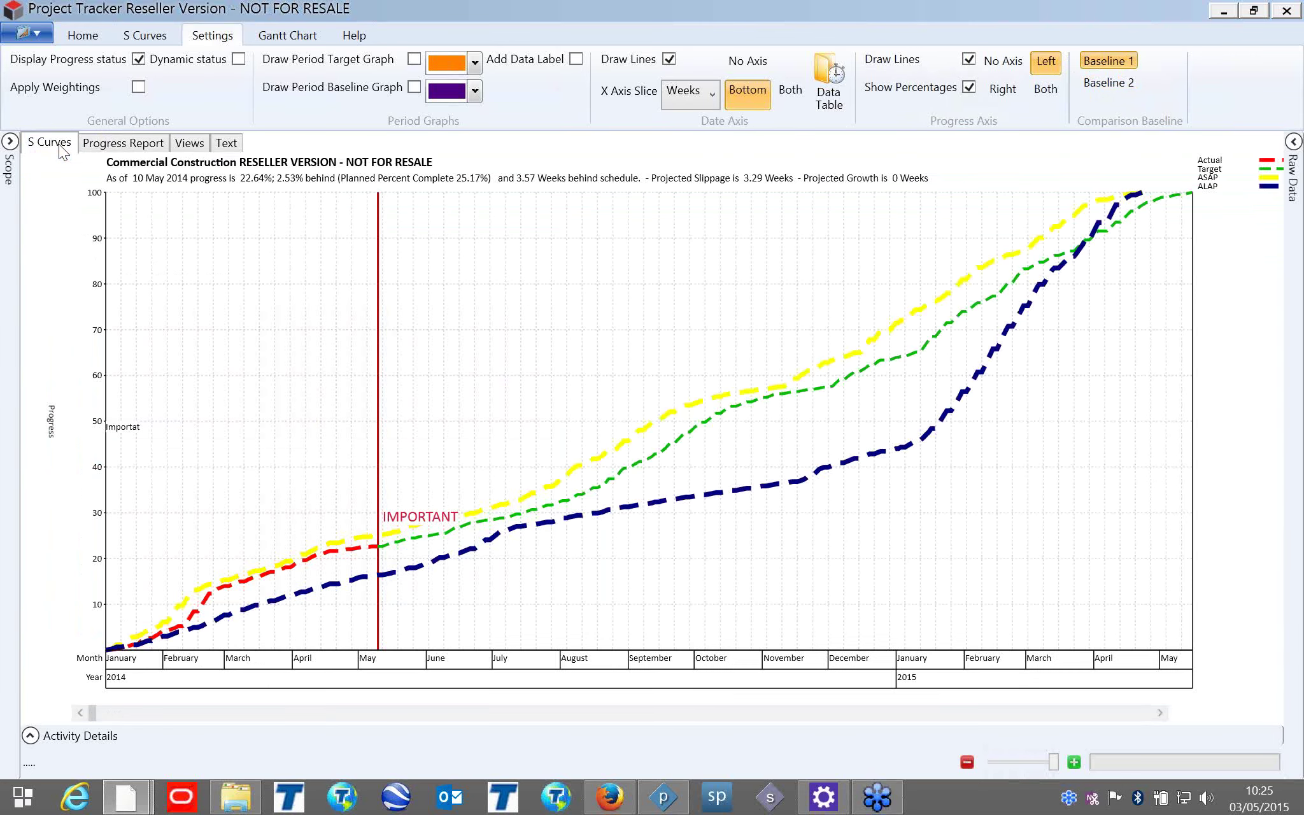
left_click(1104, 80)
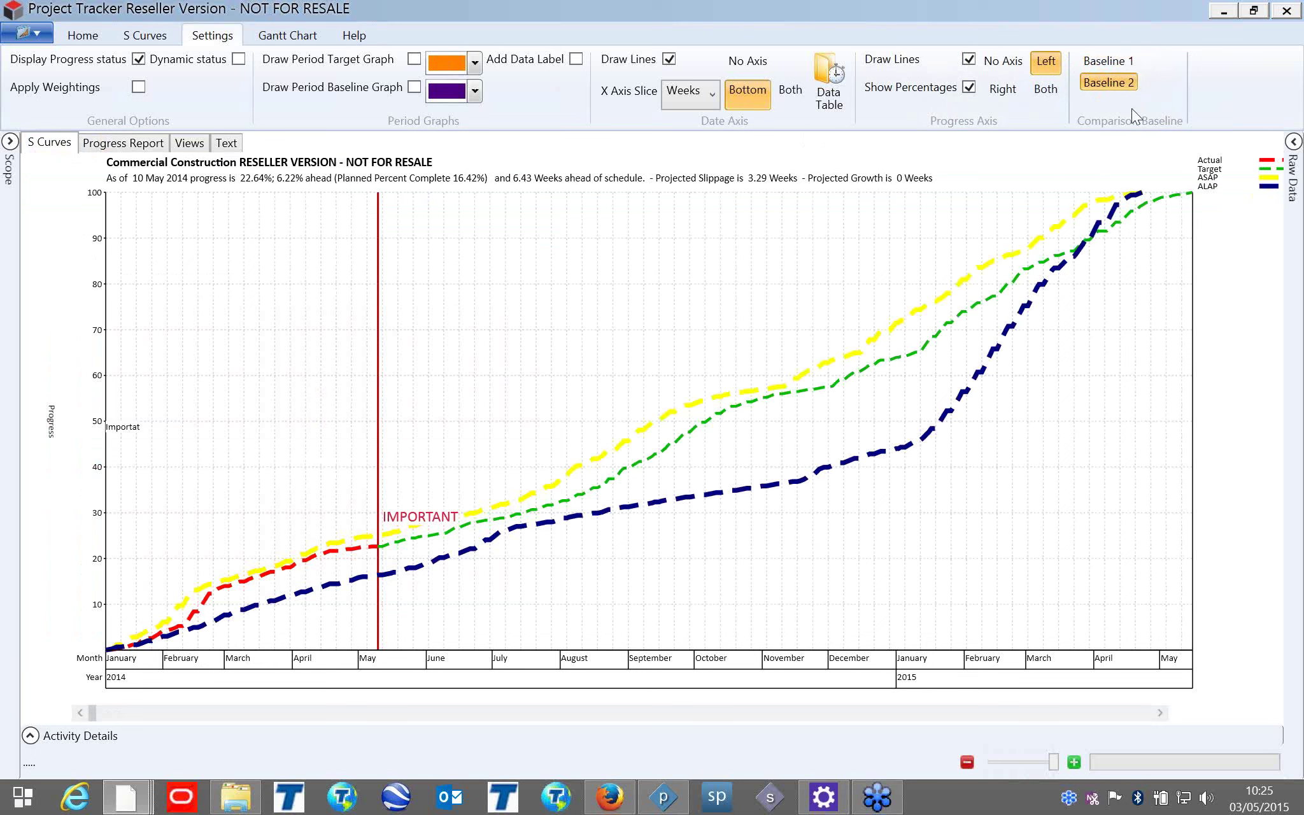
Set the comparison baseline to Baseline 1 and show the progress axis on both sides of the S curve chart.
left_click(1112, 61)
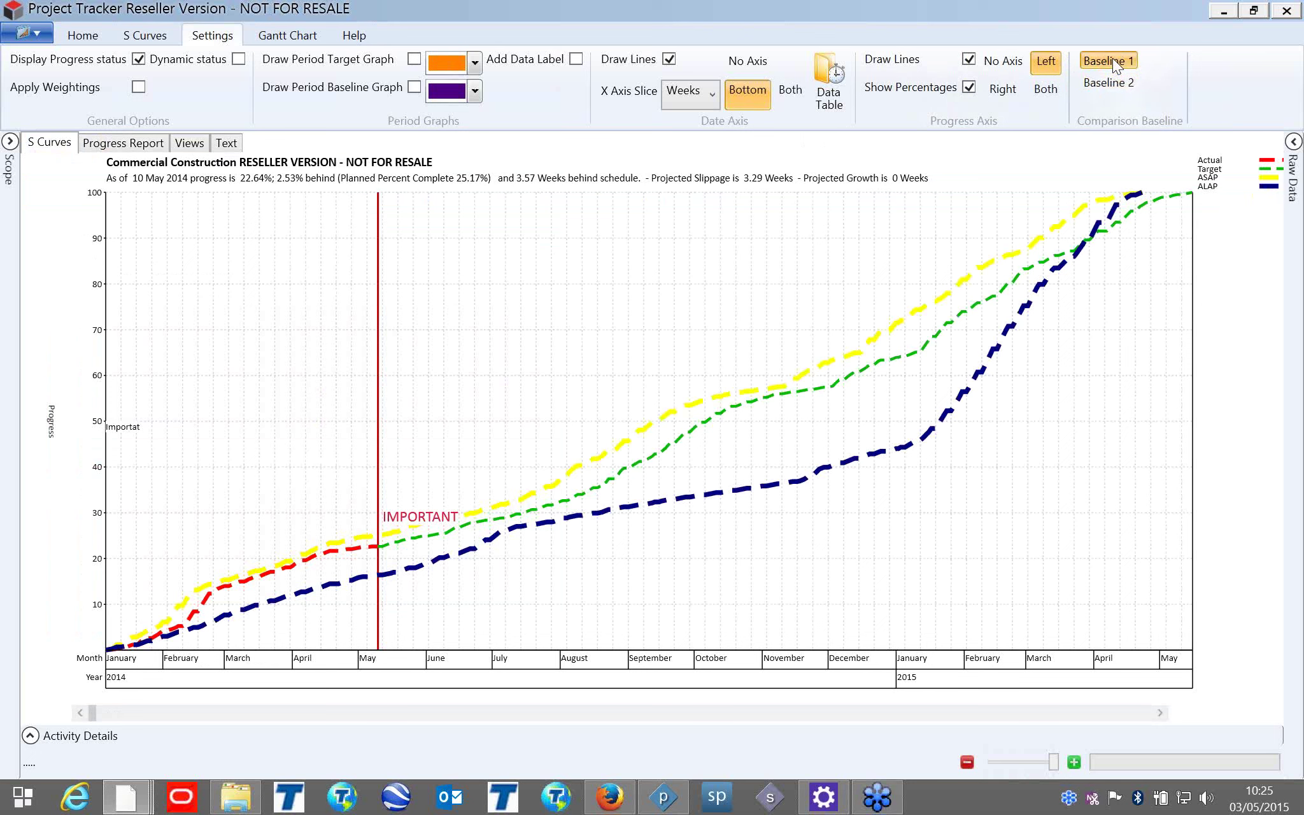
left_click(1051, 92)
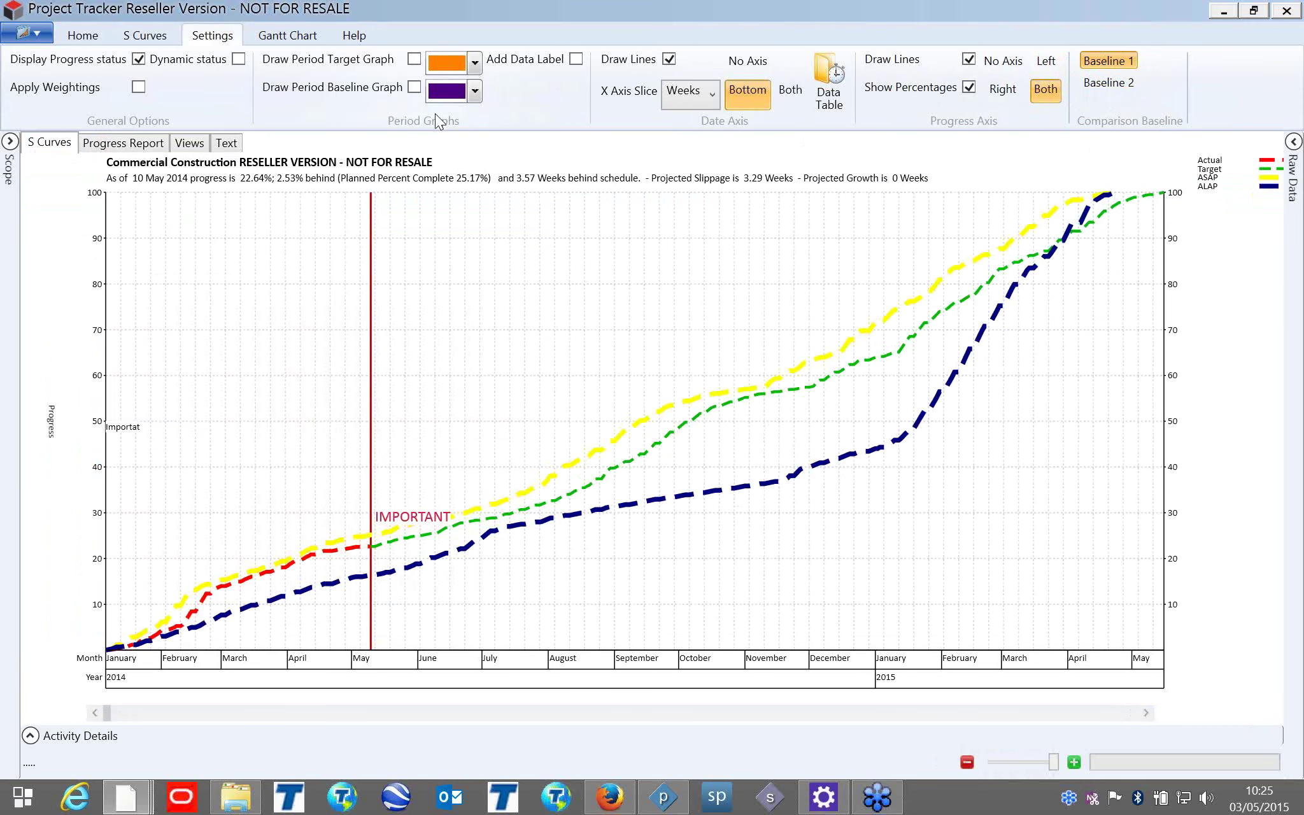
Show the Recovery line on the S curve chart and hide the Target line.
left_click(153, 39)
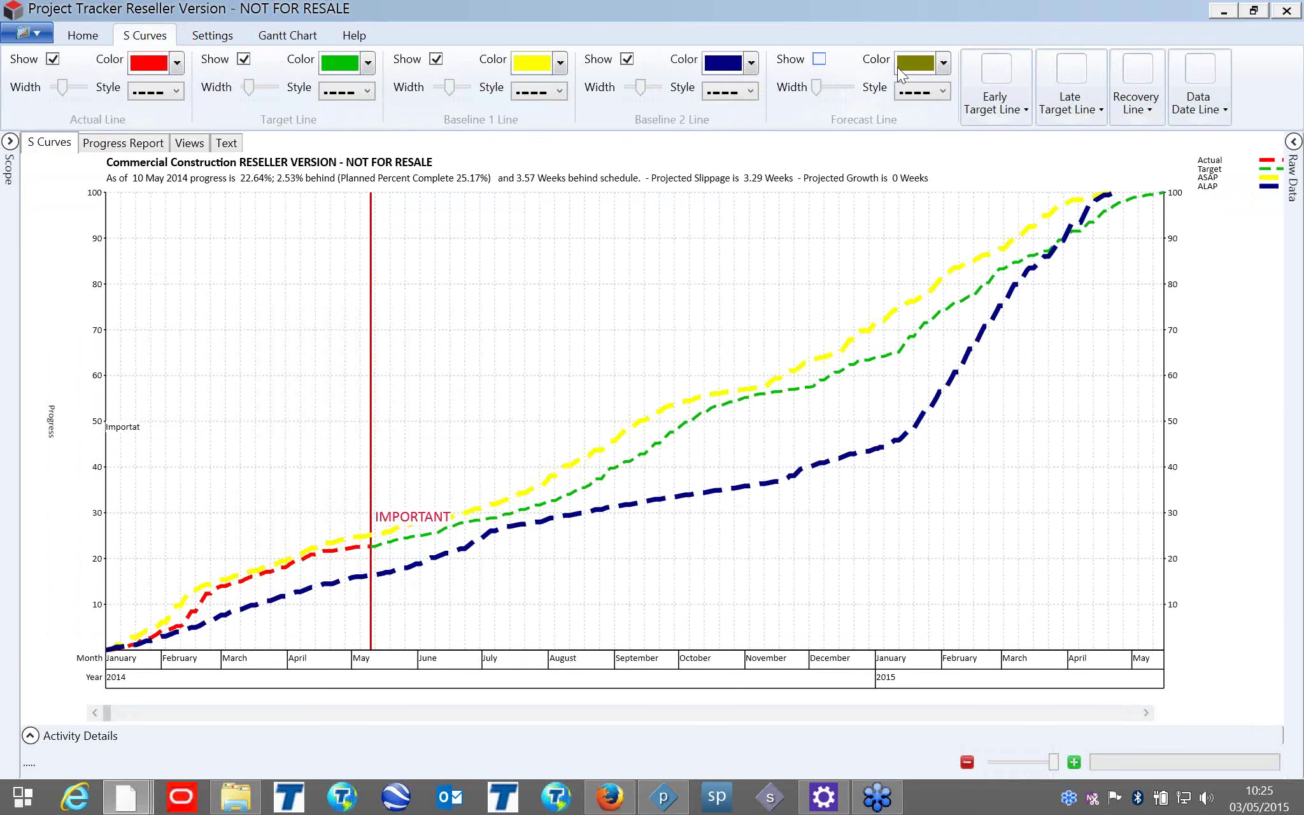
left_click(1138, 112)
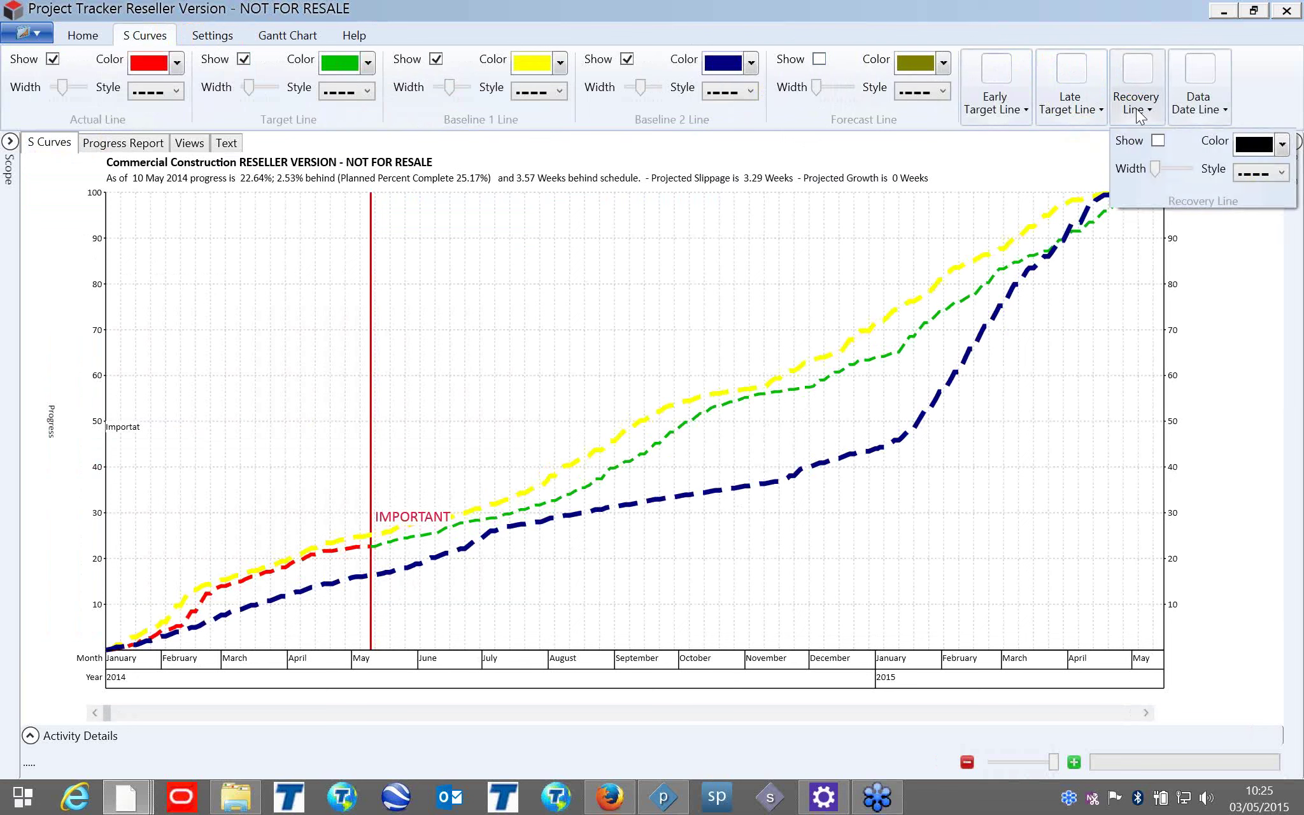
left_click(1158, 141)
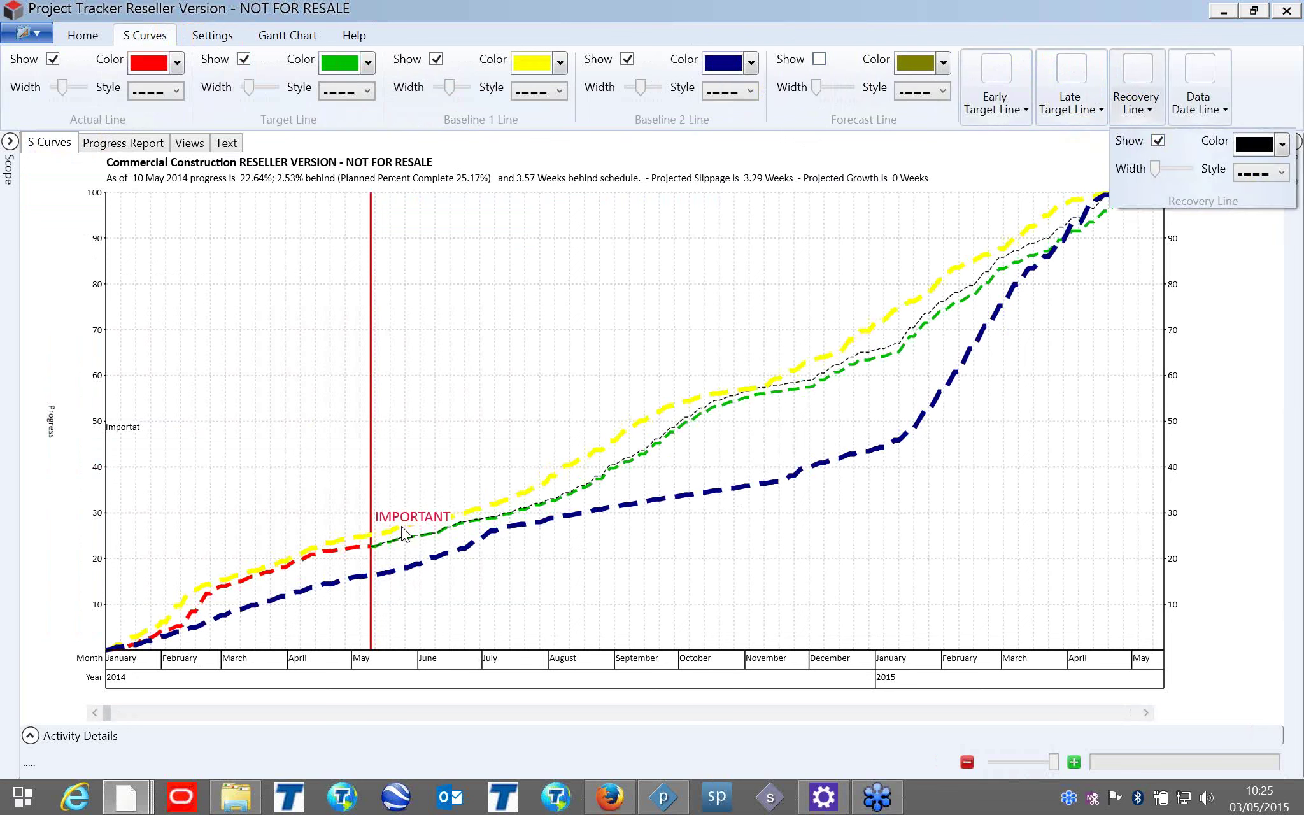
left_click(1149, 273)
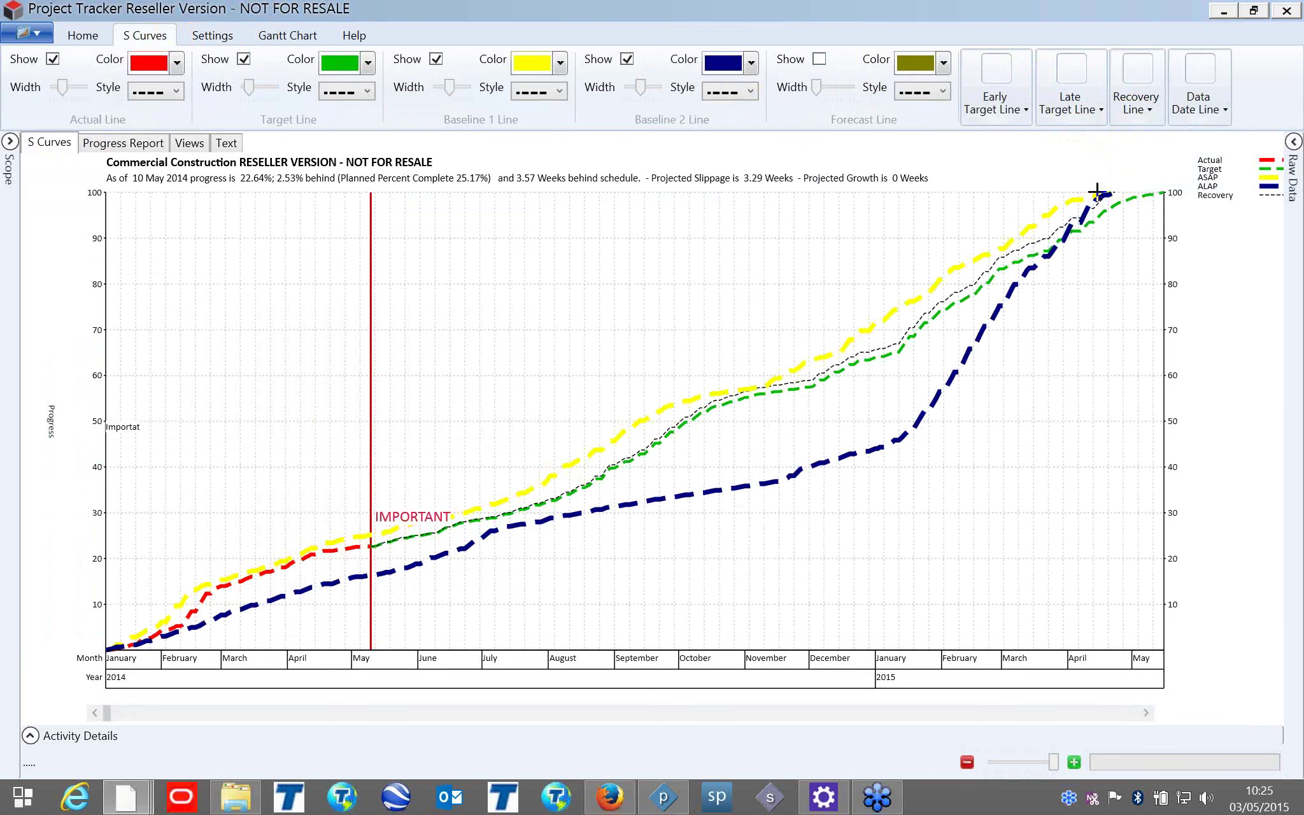
left_click(244, 59)
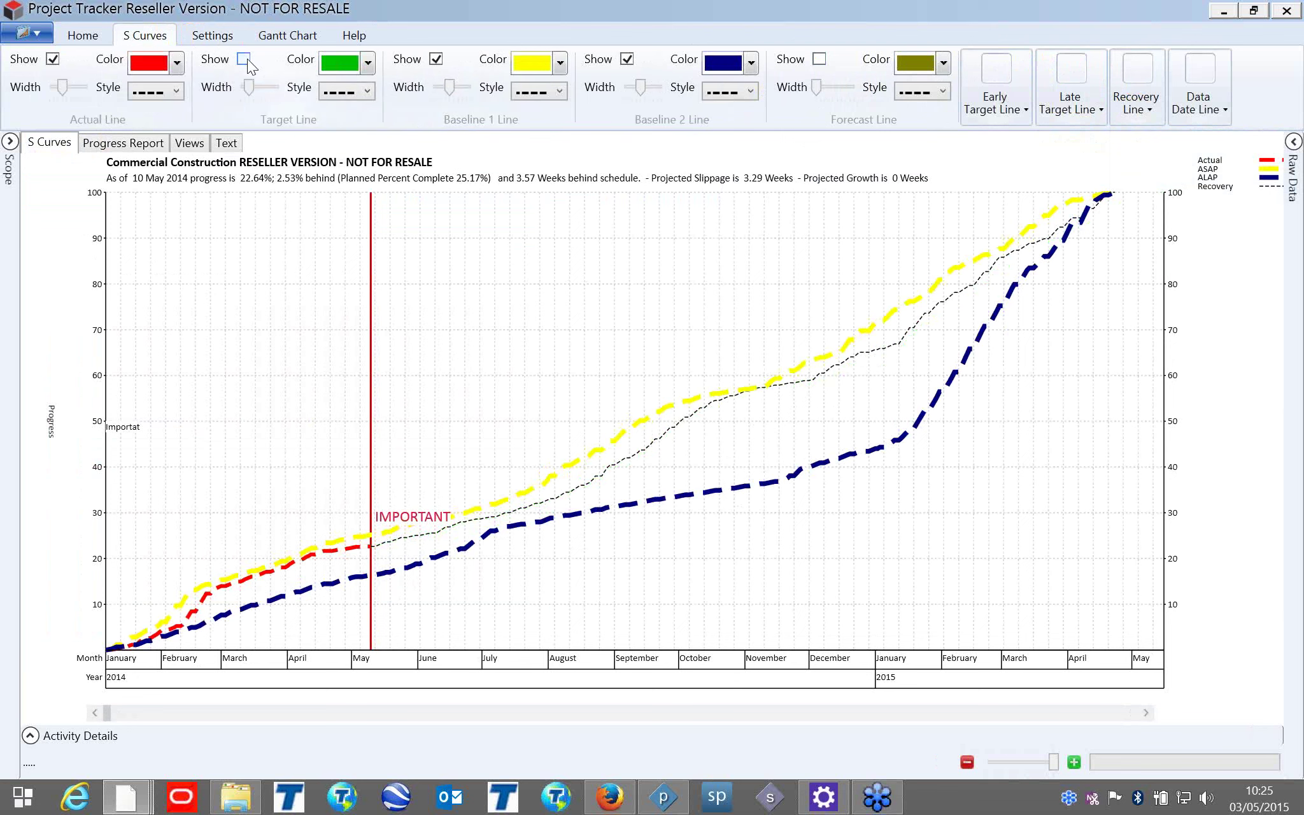
left_click(245, 59)
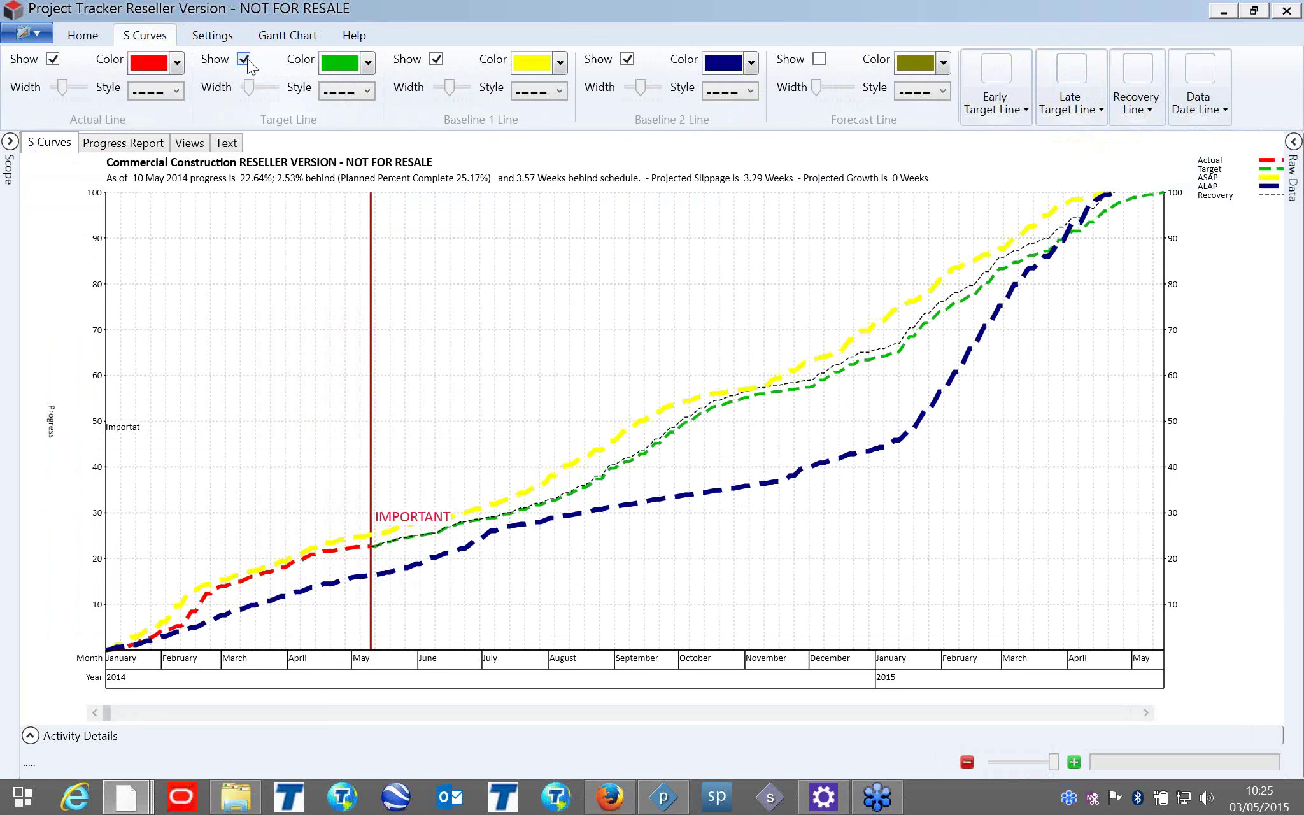
left_click(245, 59)
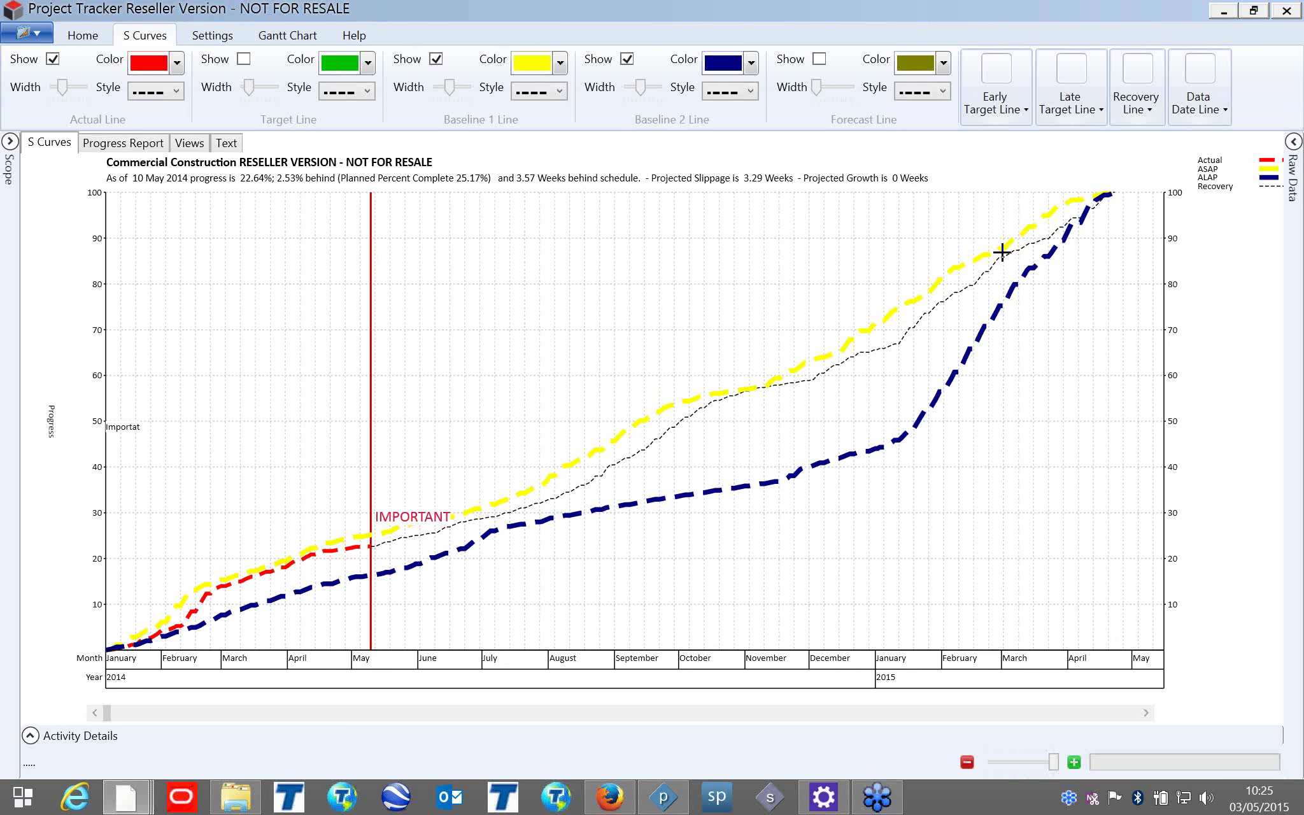
Expand the activity details and use the dynamic status temporarily to examine progress, slip and active tasks along the S curve.
left_click(30, 735)
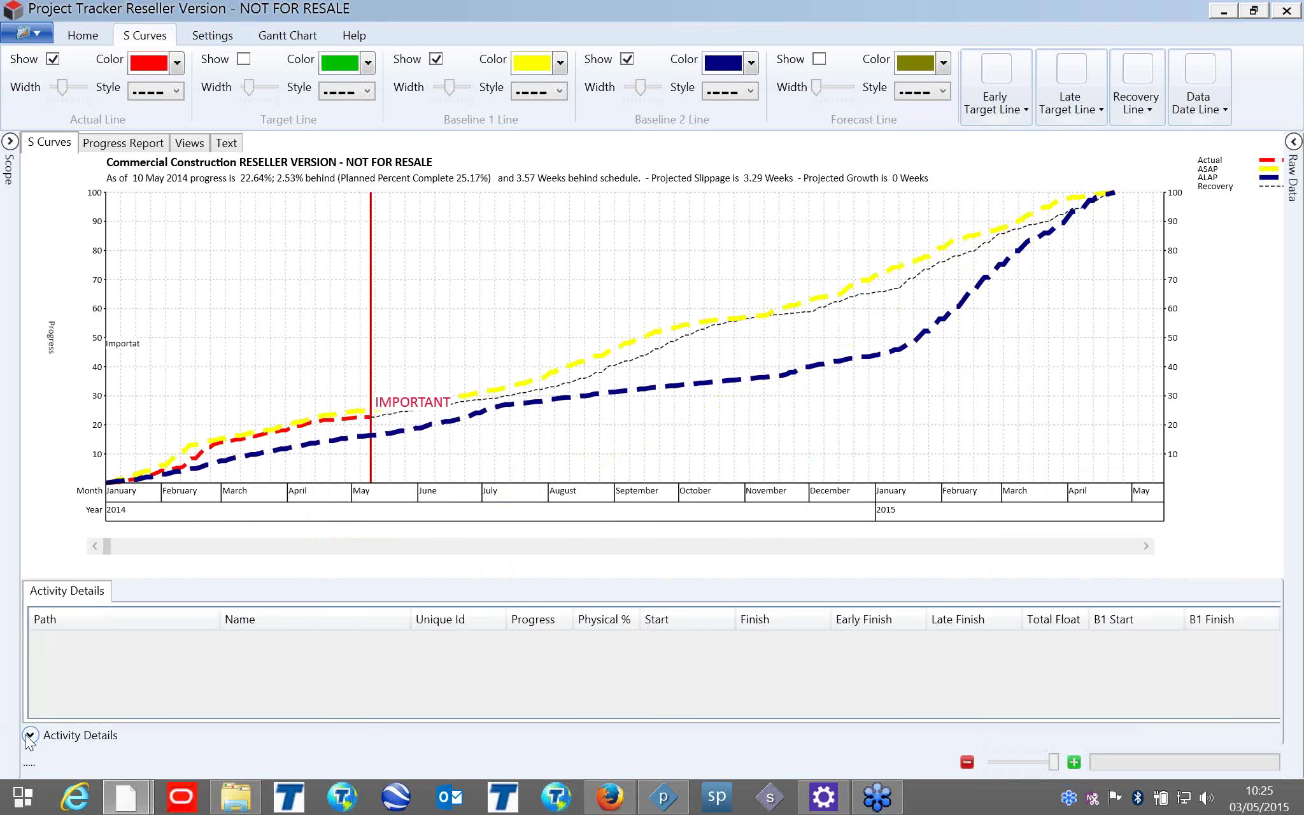
left_click(210, 37)
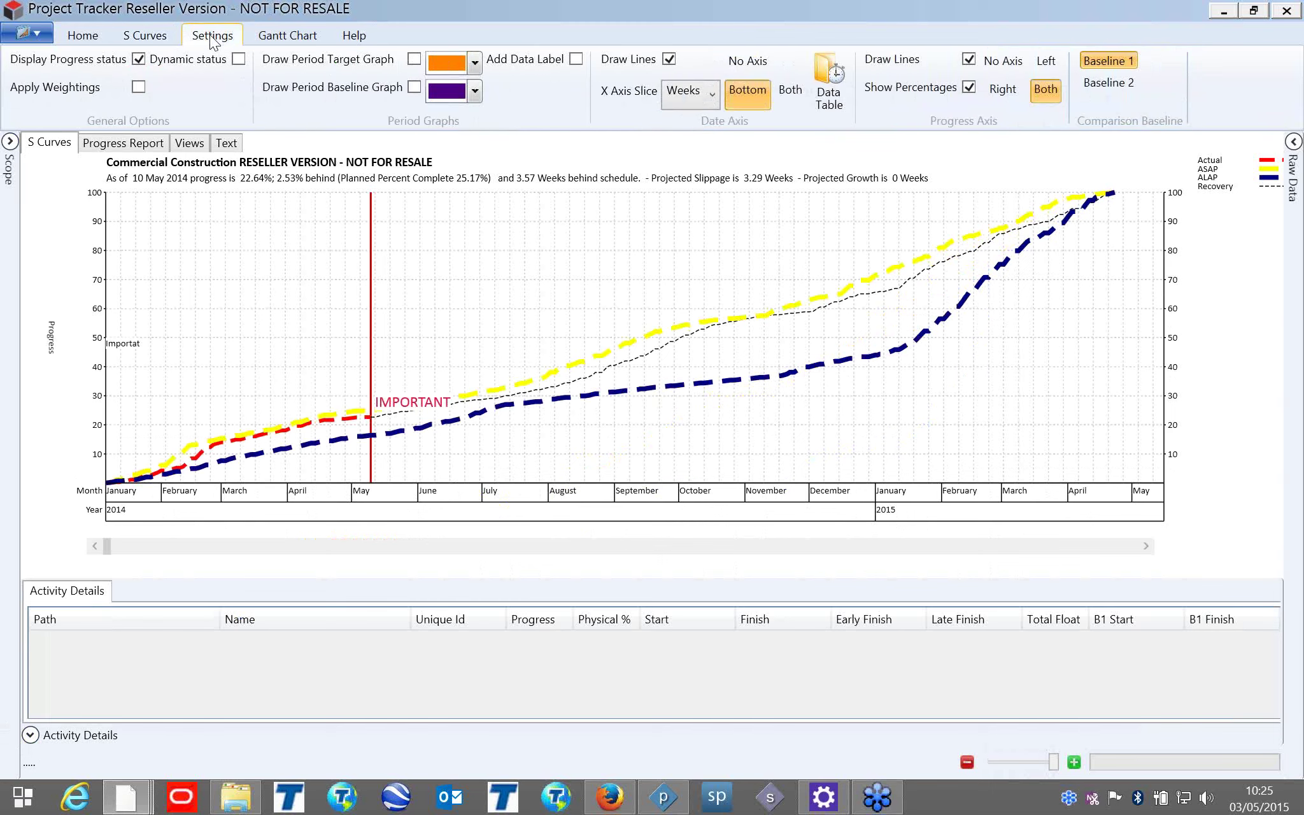
left_click(237, 59)
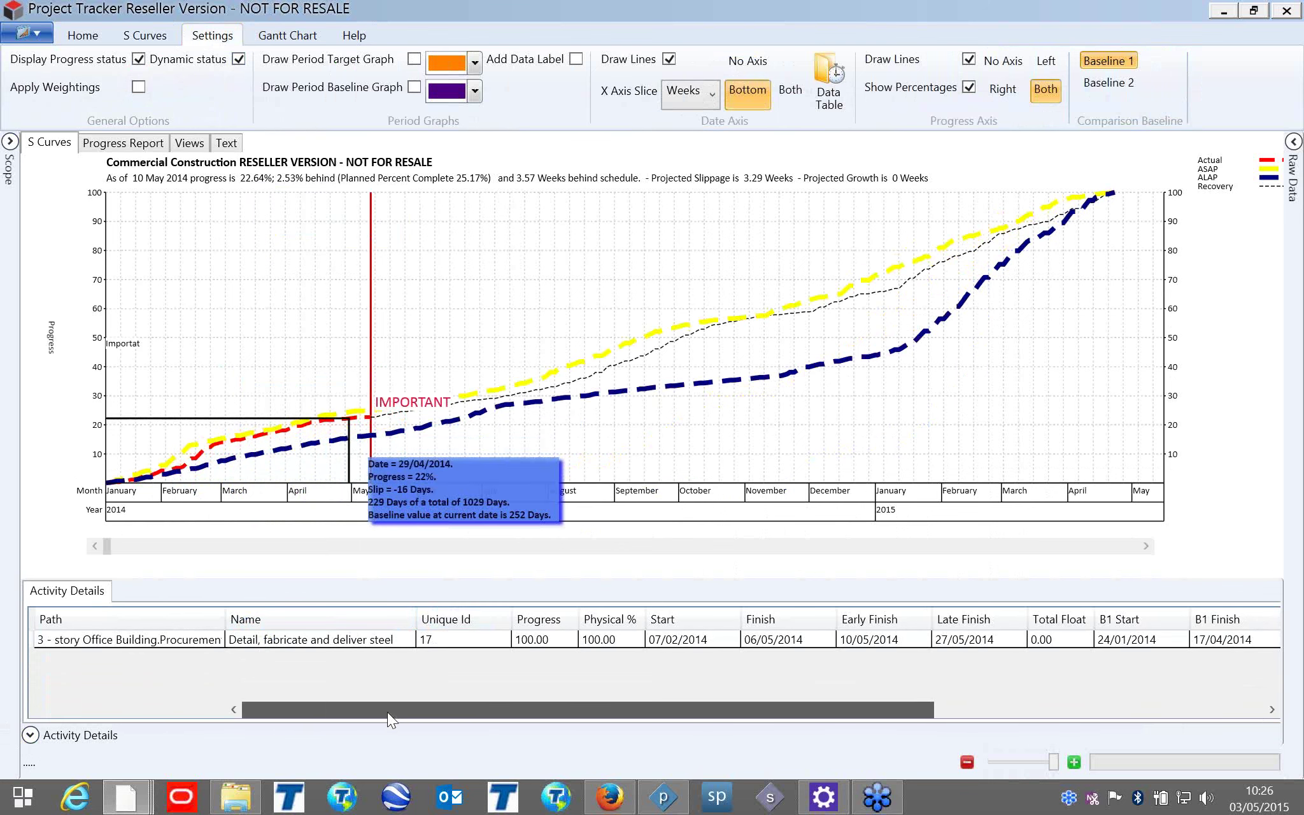
mouse_move(387, 712)
left_mouse_down()
mouse_move(678, 701)
mouse_move(390, 706)
left_mouse_up()
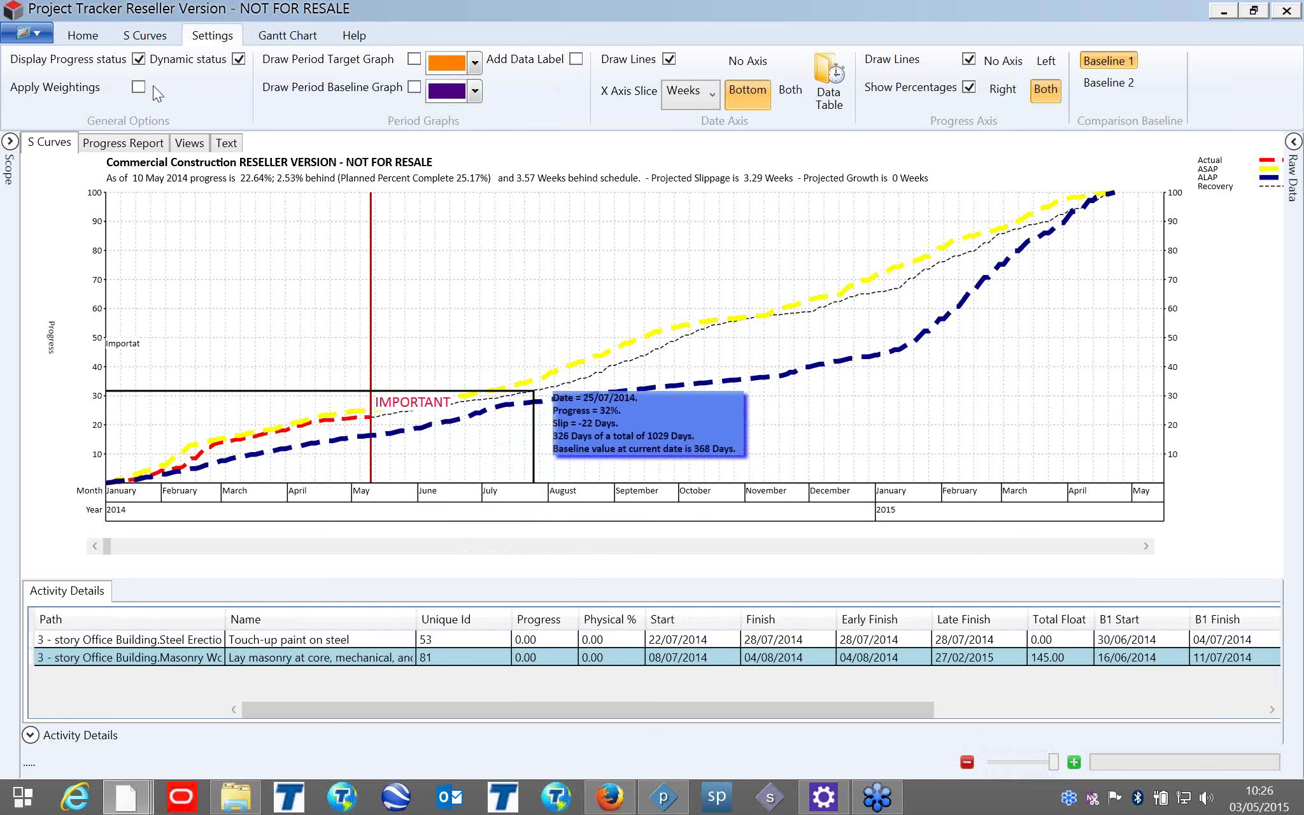
left_click(240, 58)
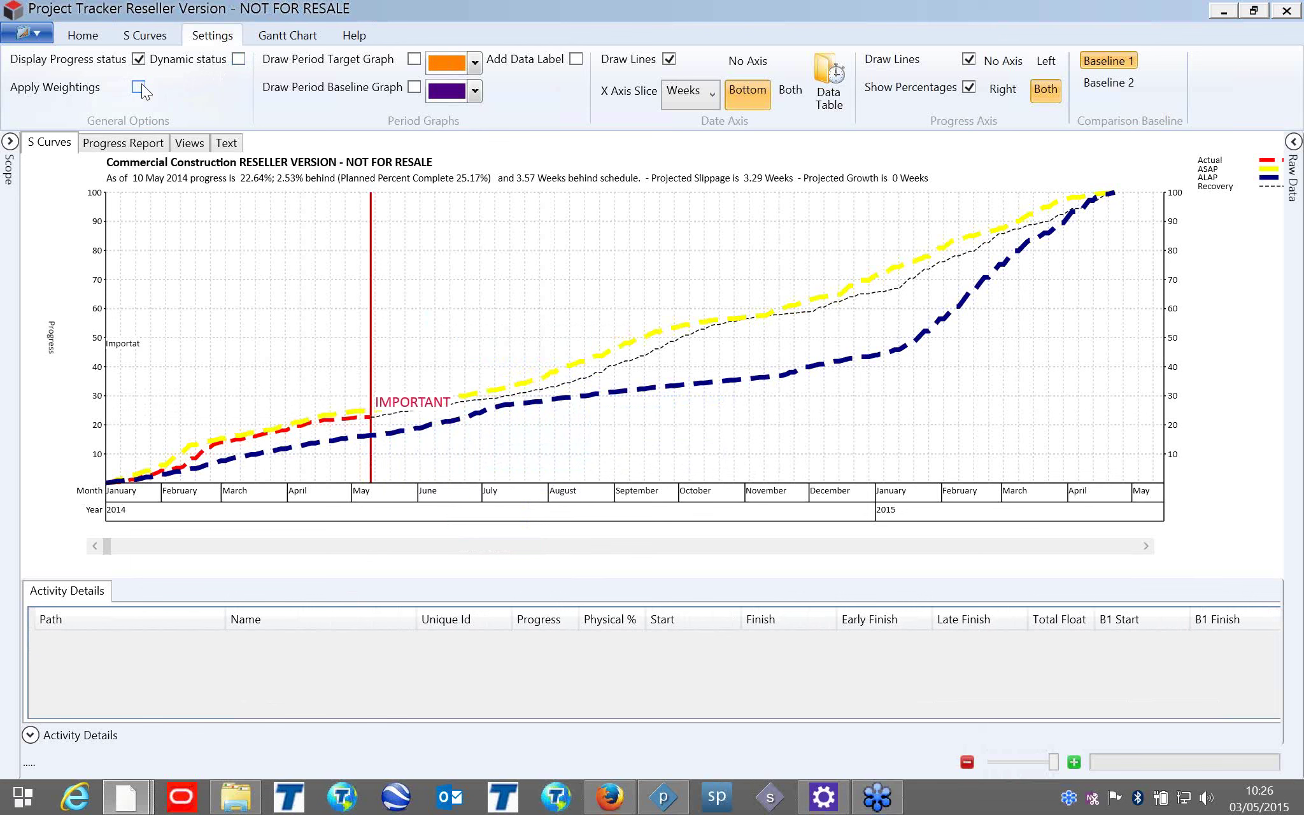
Hide the Baseline 1 and Baseline 2 lines and show the Target line on the S curve chart.
left_click(162, 37)
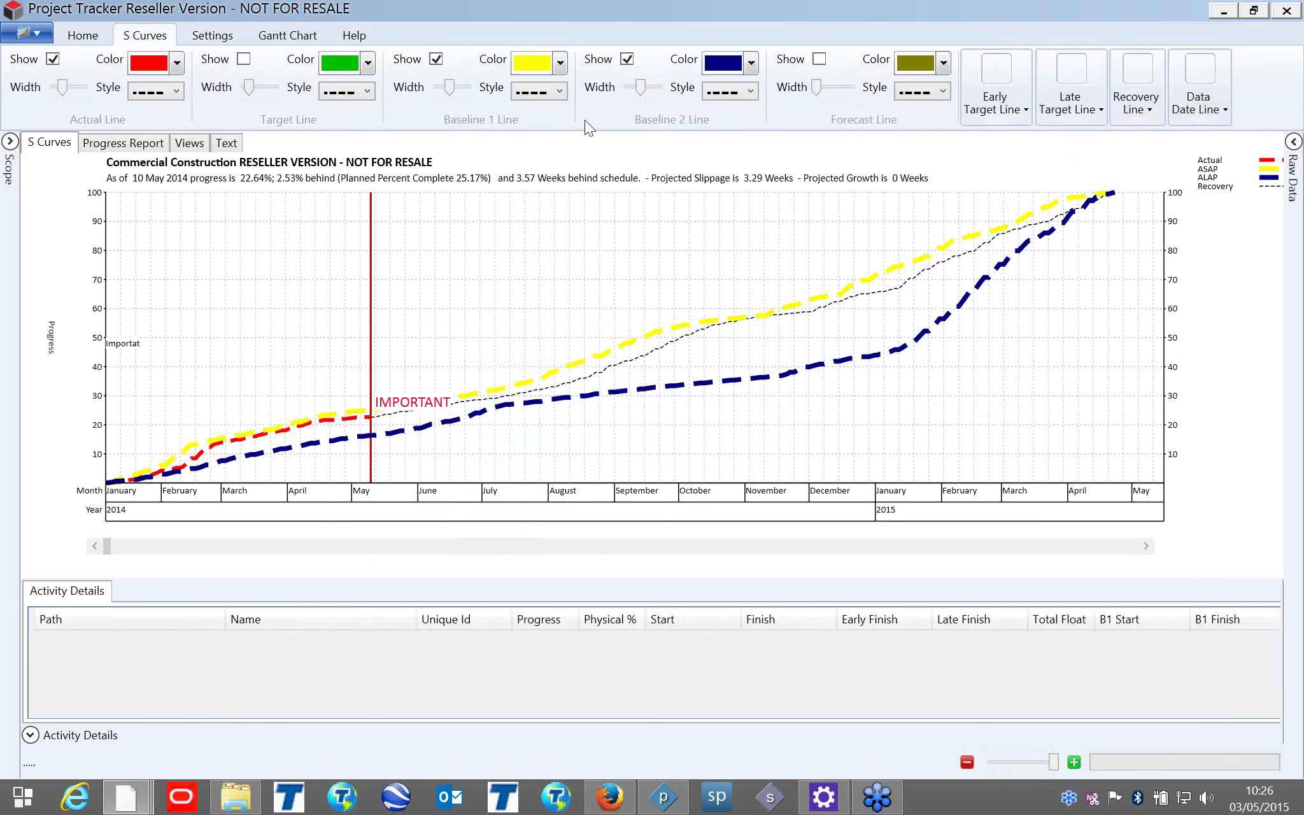
left_click(436, 58)
left_click(243, 59)
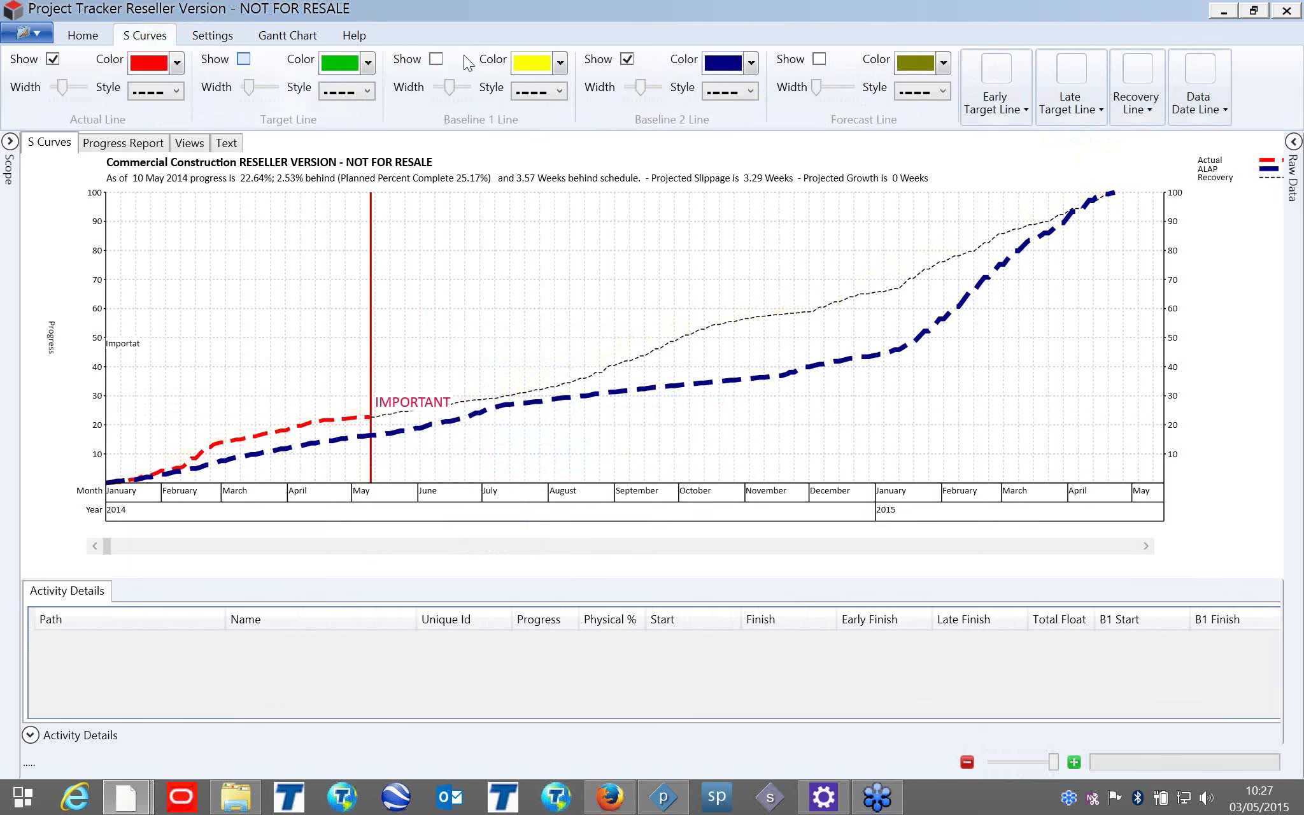
left_click(625, 61)
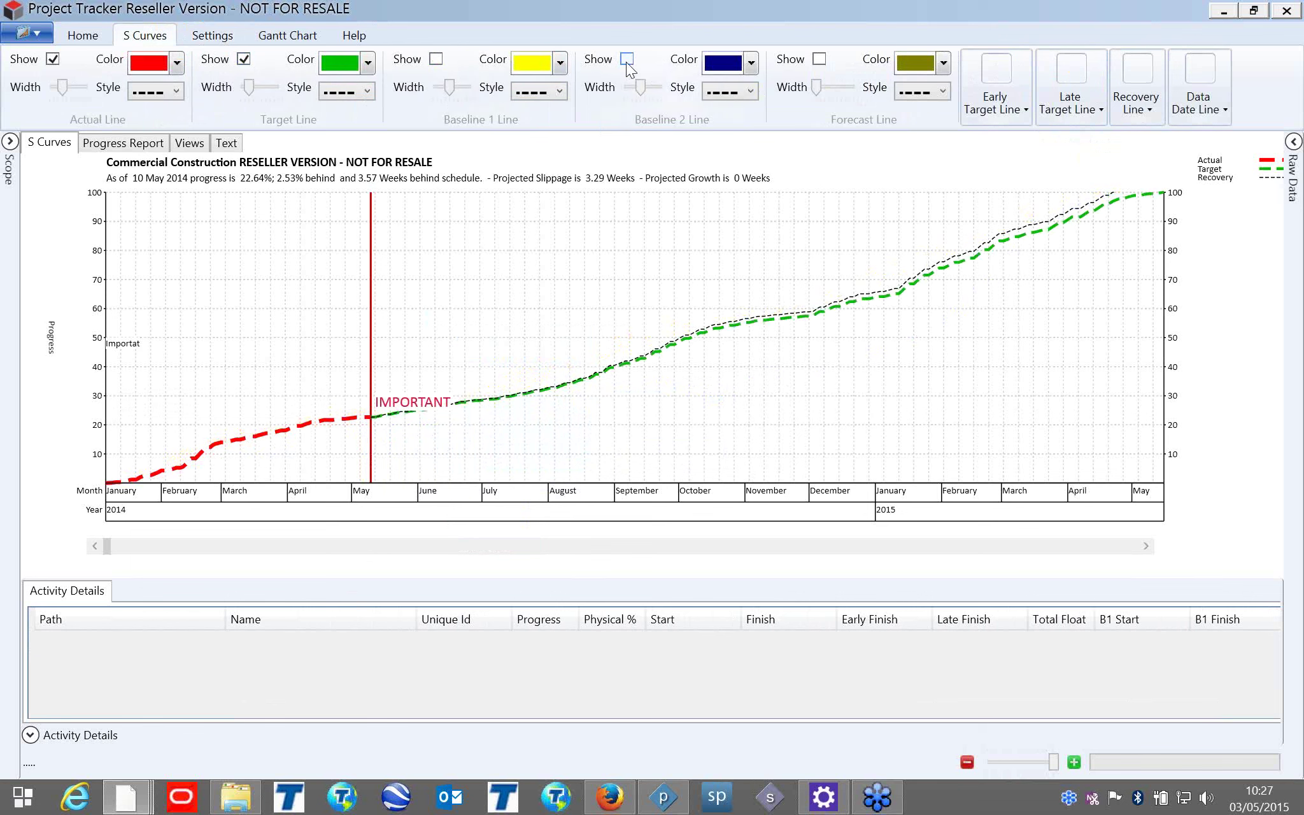
Review the Early and Late Target line display options and hide the Recovery line on the S curve chart.
left_click(1017, 113)
left_click(1094, 106)
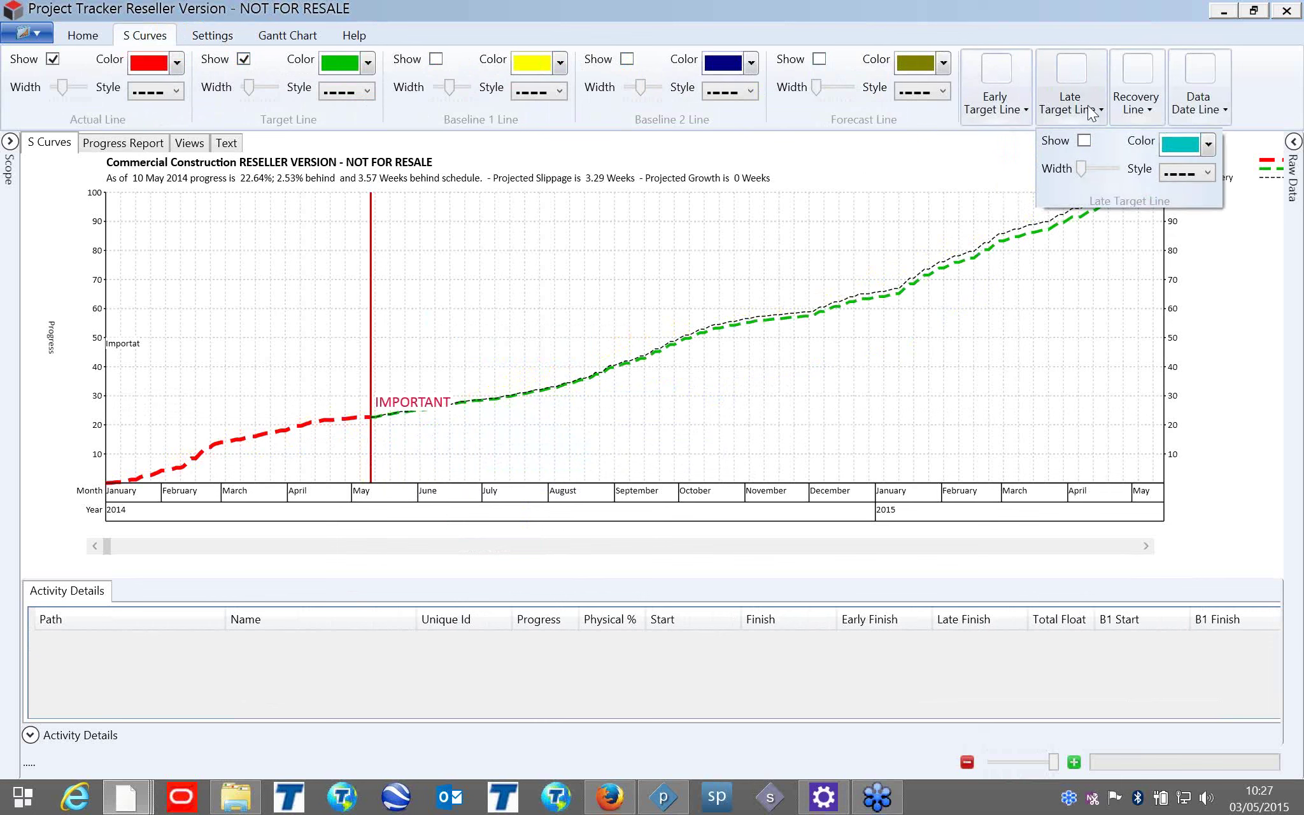
left_click(1025, 98)
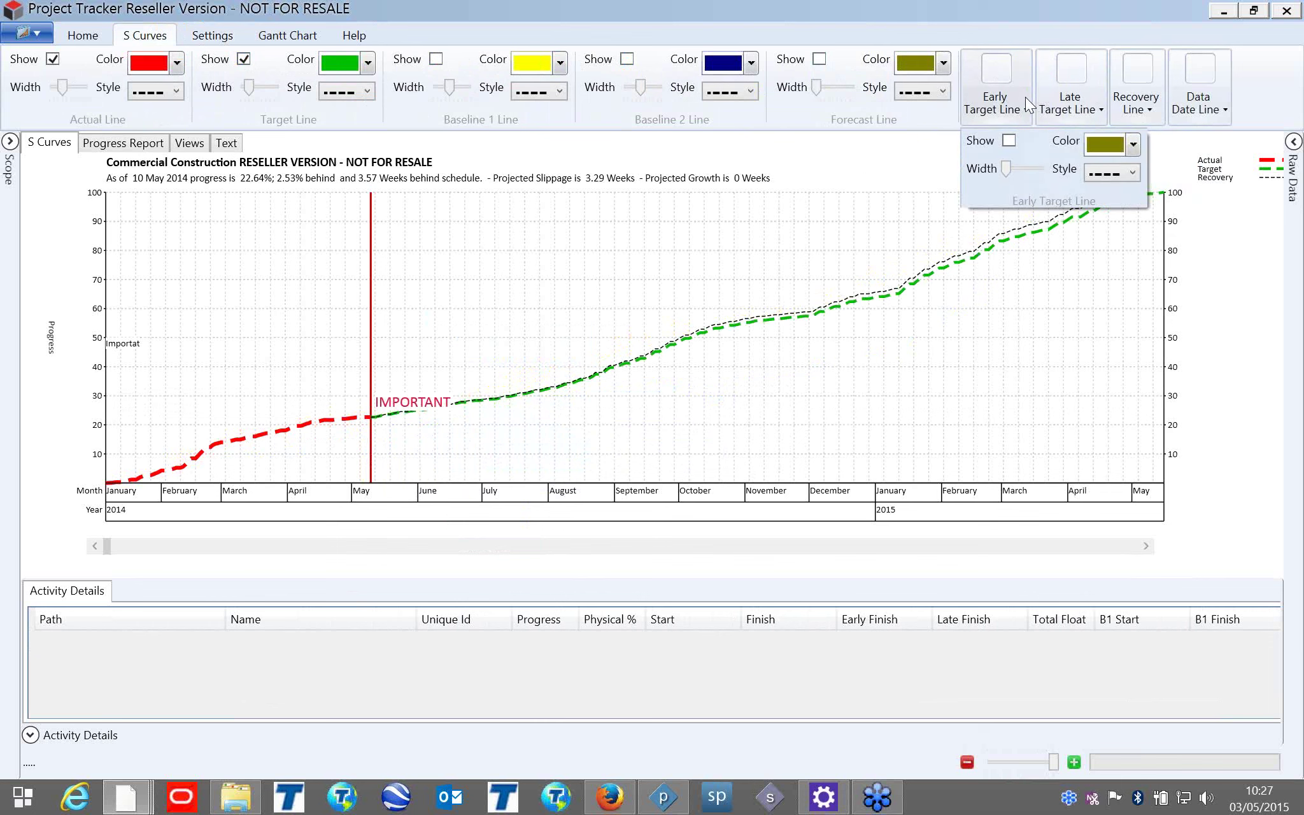
left_click(1009, 142)
left_click(1008, 141)
left_click(1130, 94)
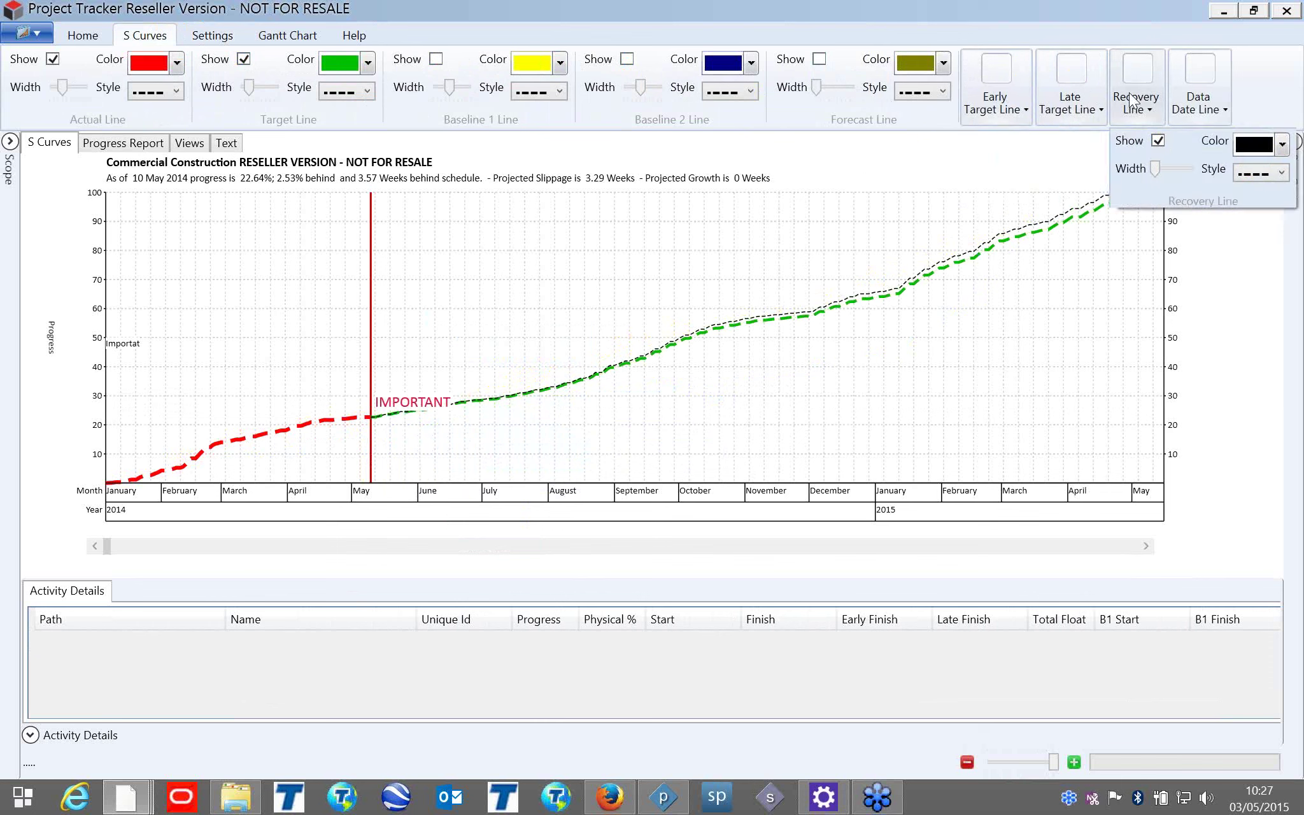
left_click(1158, 140)
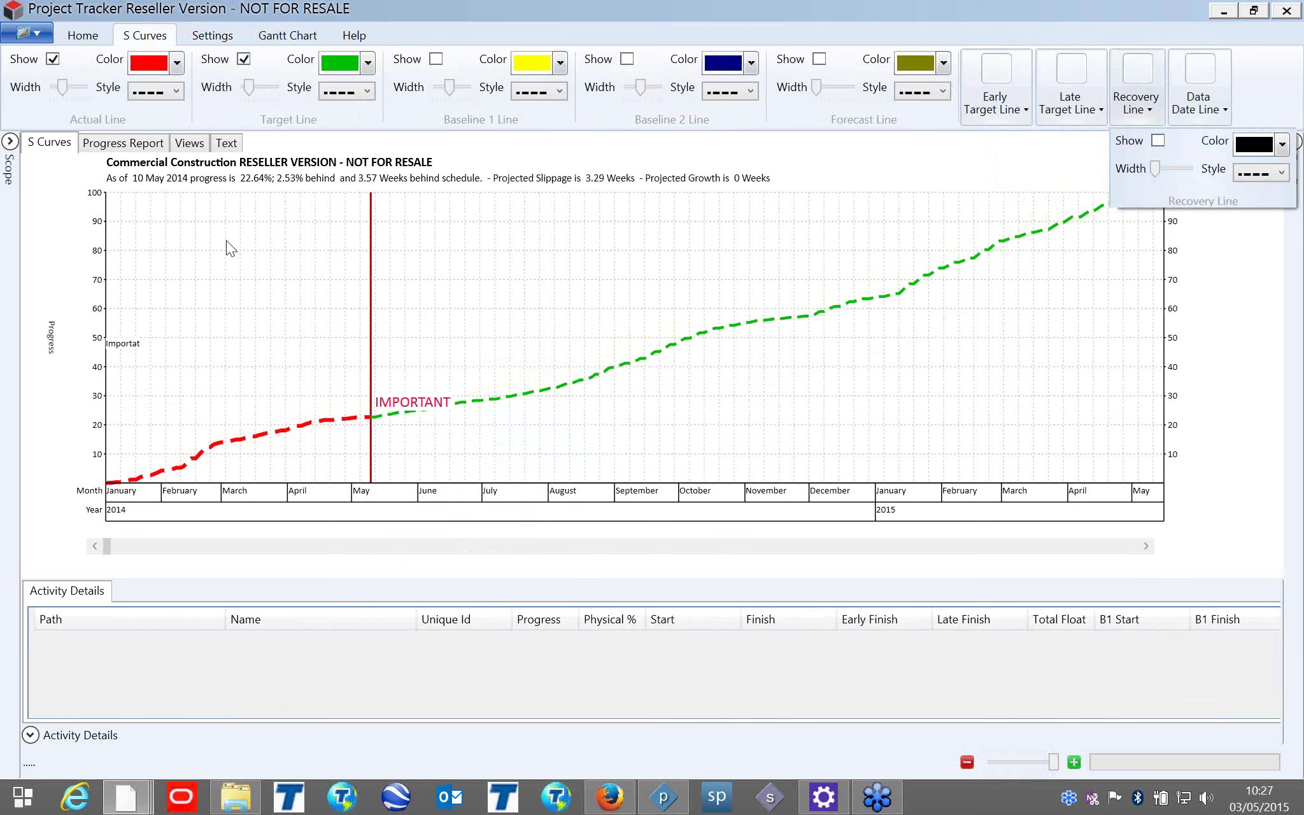
Draw the period target and period baseline graphs with the X axis slice set to Months.
left_click(224, 39)
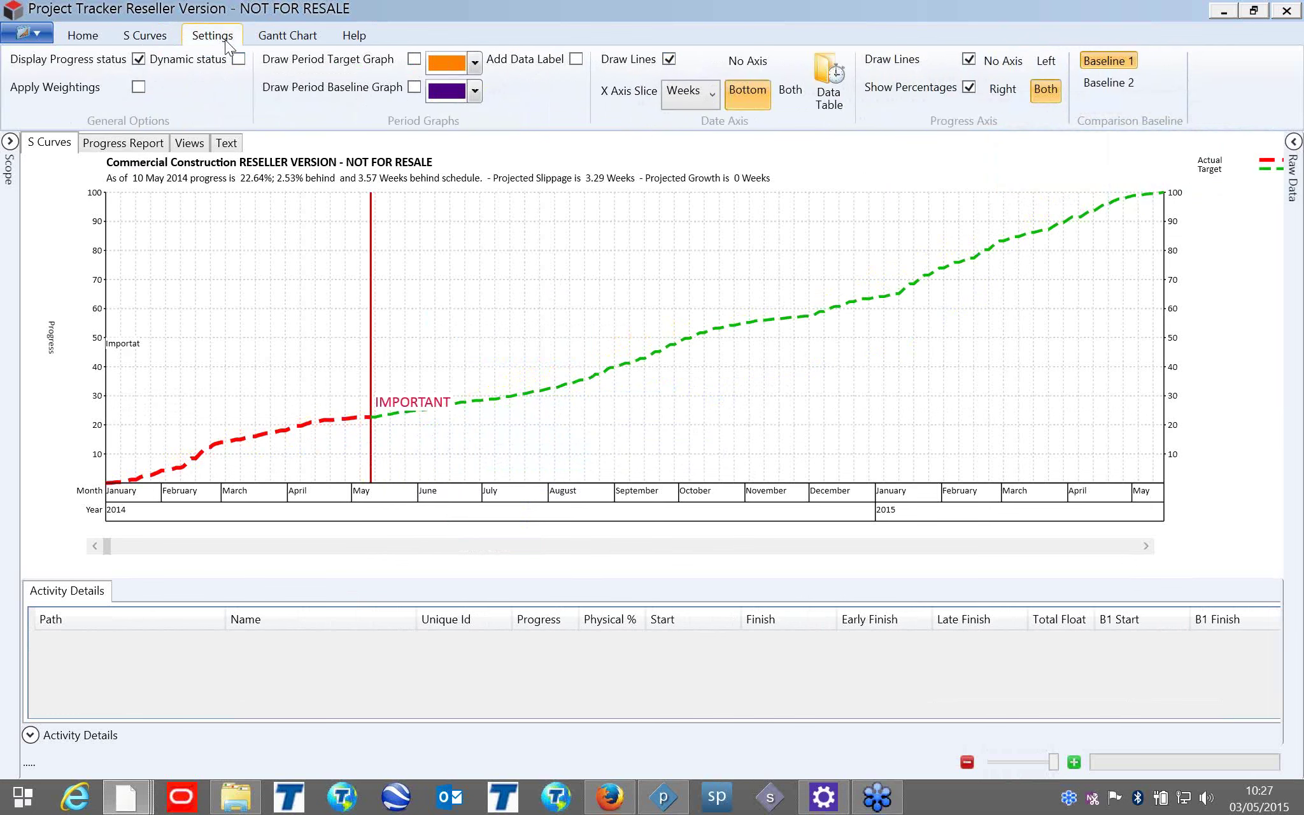
left_click(414, 59)
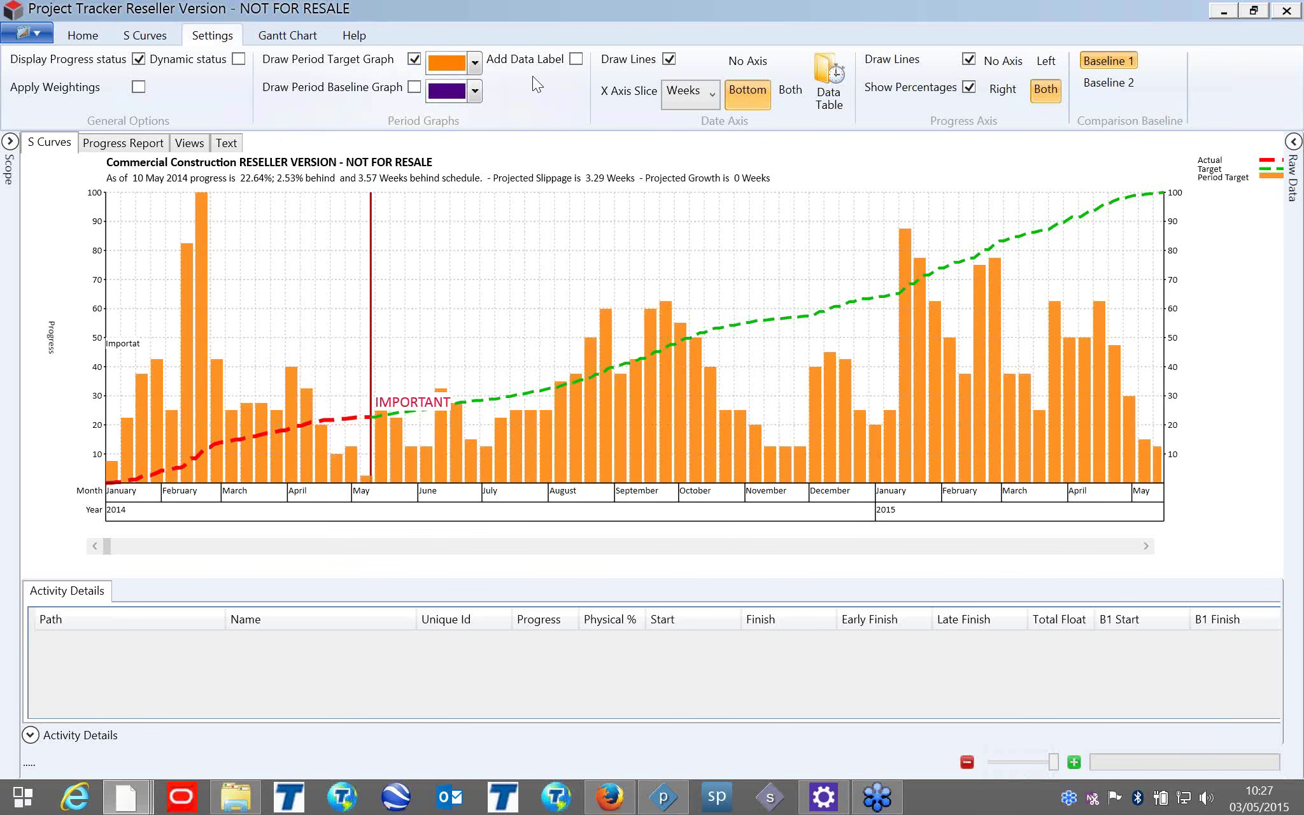
left_click(677, 100)
left_click(686, 160)
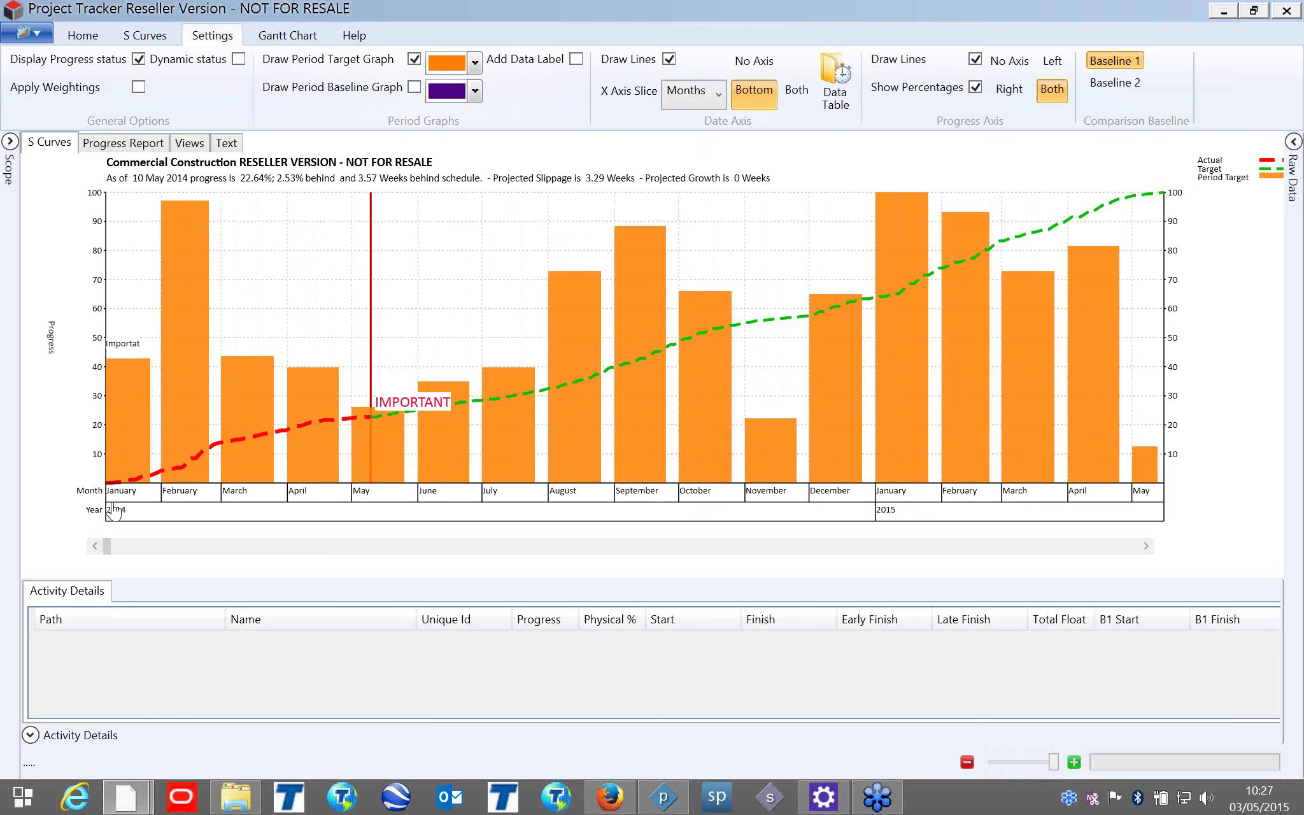
left_click(414, 87)
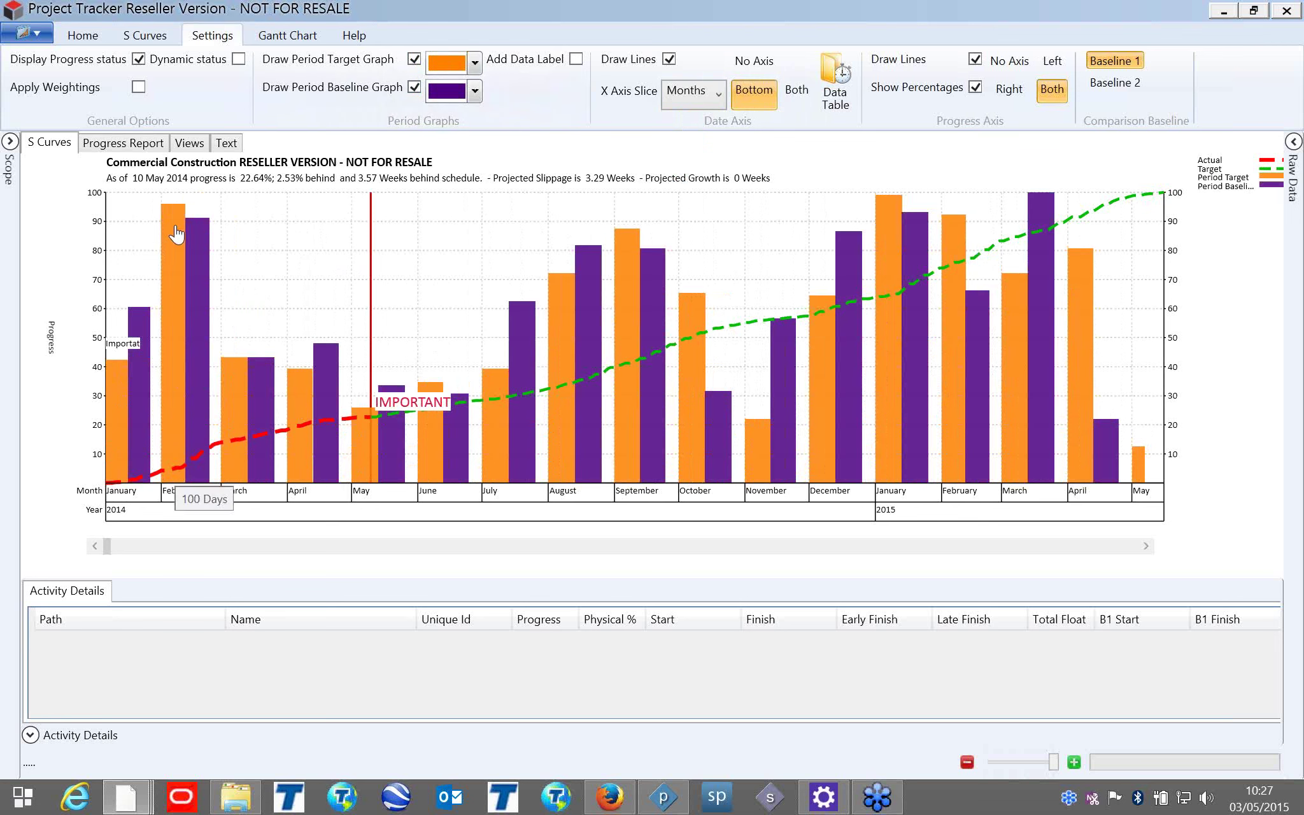
mouse_move(195, 240)
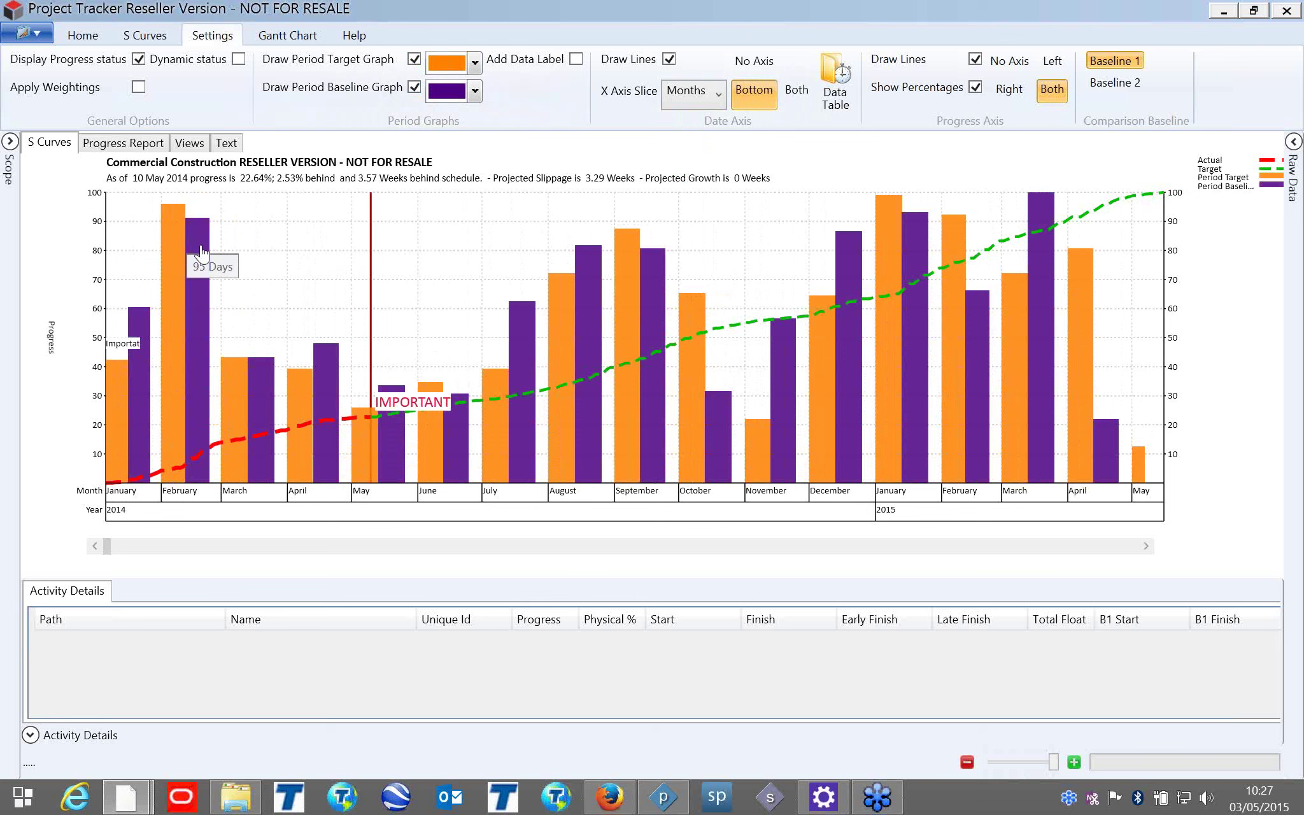
Set the S curve type to Cost and check the monthly values of the period target and baseline bars.
left_click(145, 33)
left_click(90, 37)
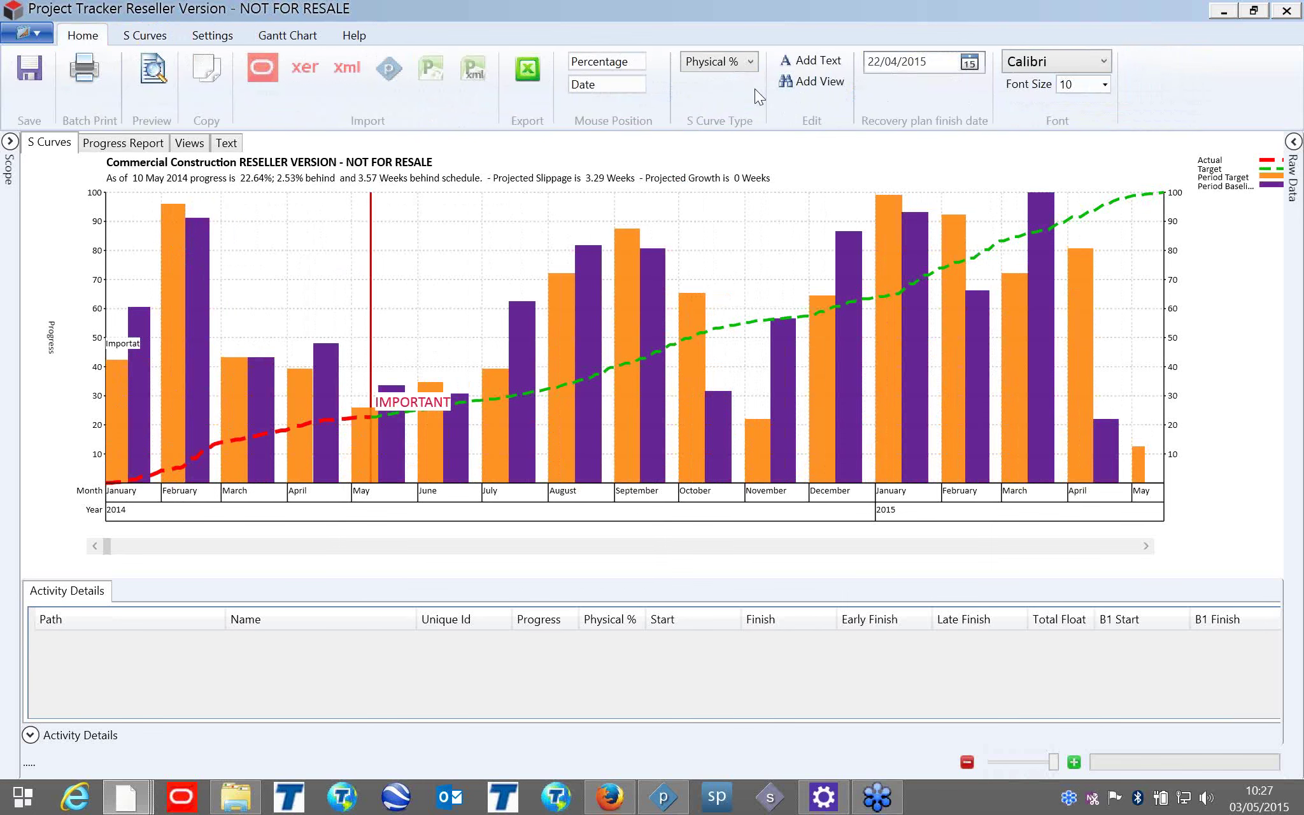
left_click(742, 70)
left_click(735, 123)
mouse_move(174, 426)
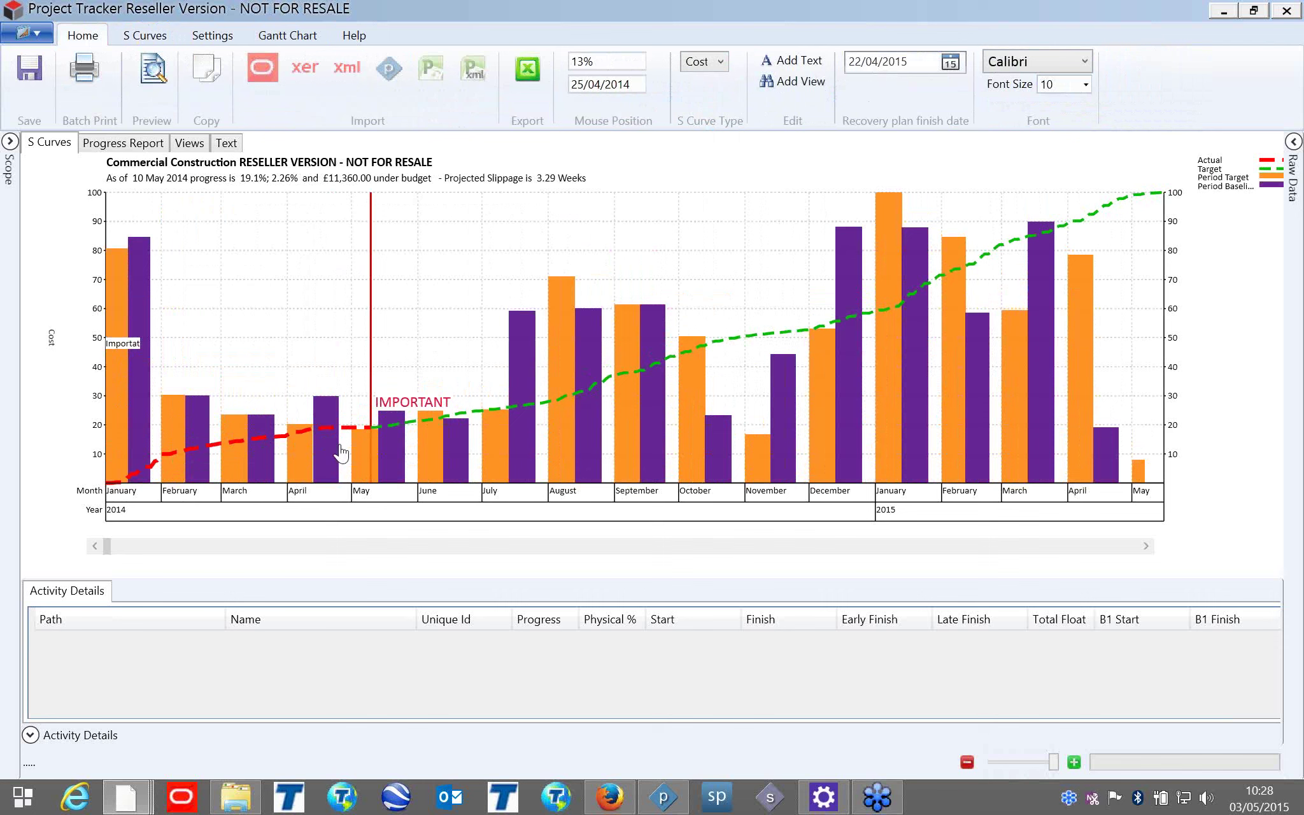
mouse_move(333, 454)
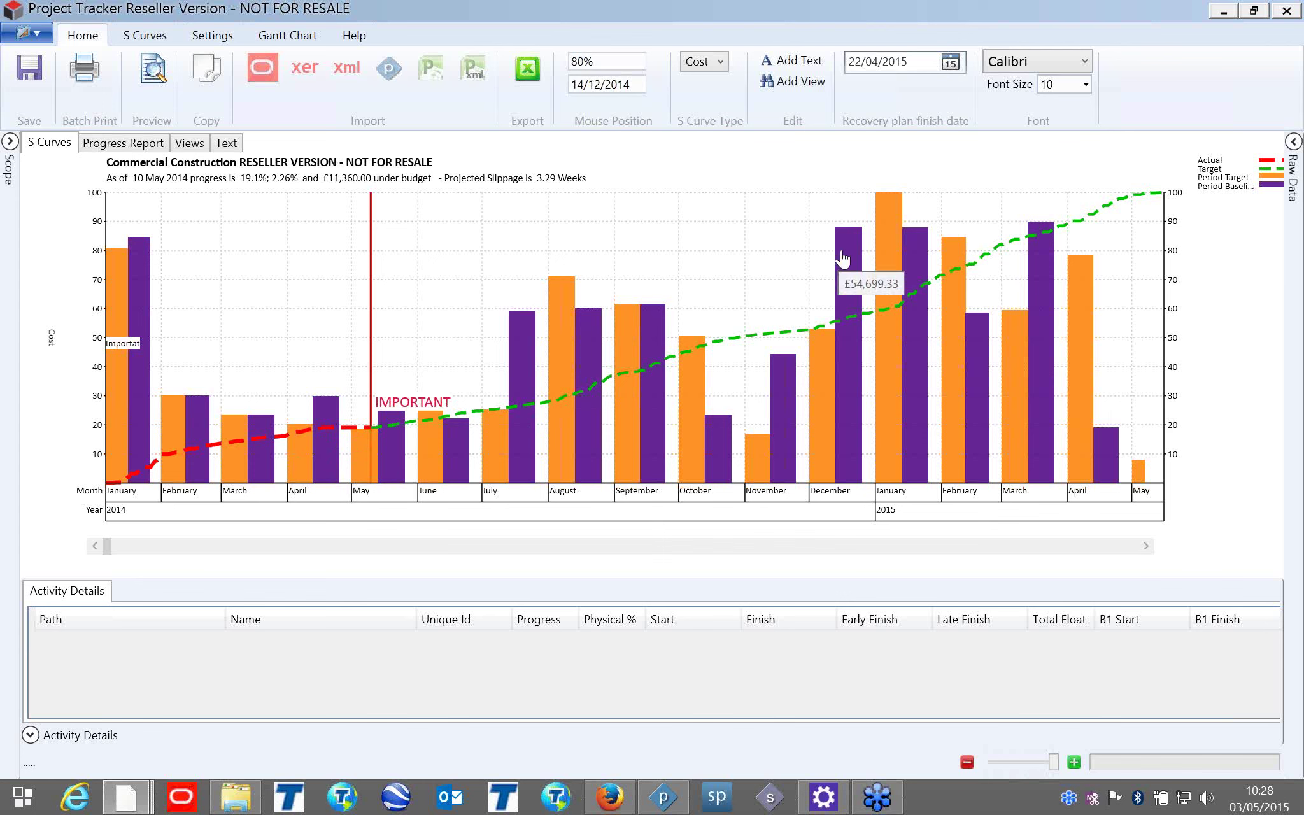
mouse_move(917, 271)
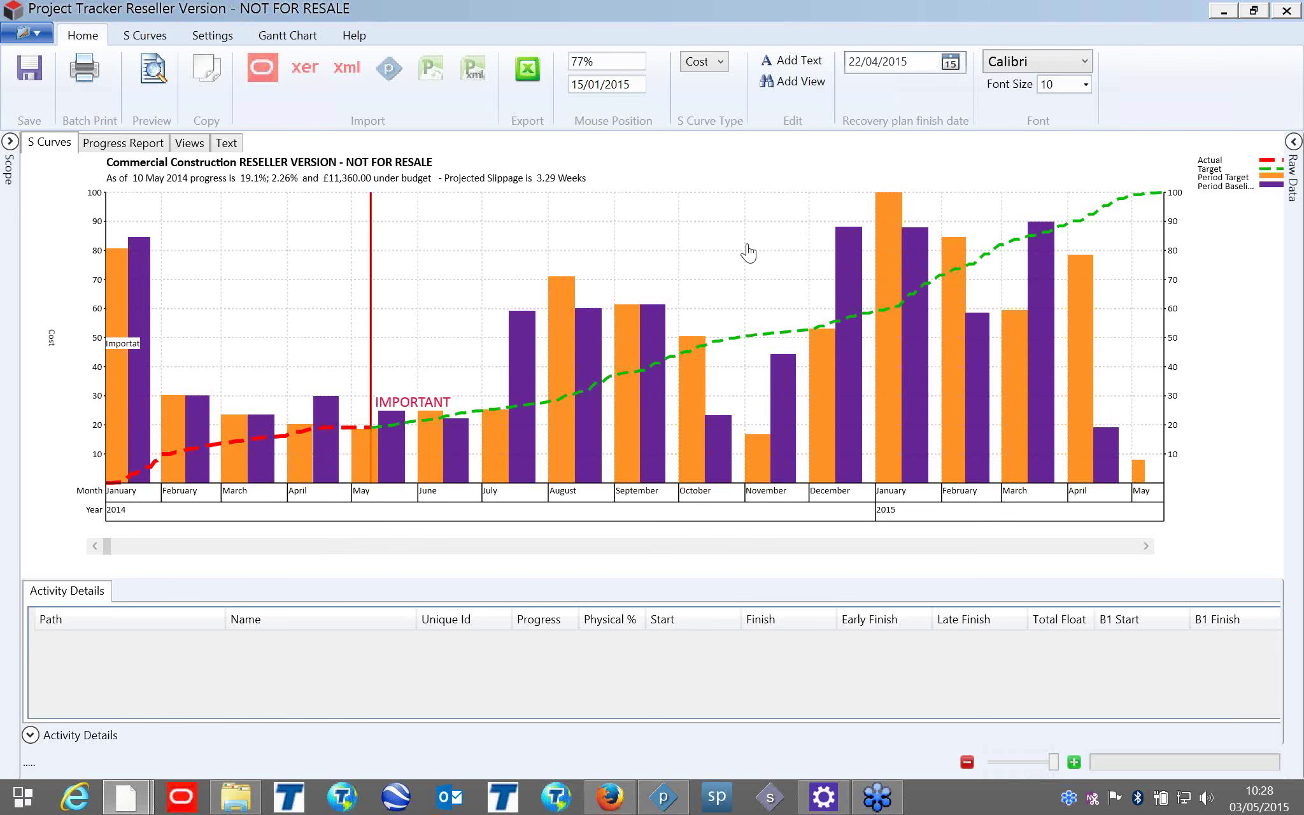
Compare the period cost graphs sliced by Weeks and by Days, and return the X axis slice to Months.
left_click(210, 36)
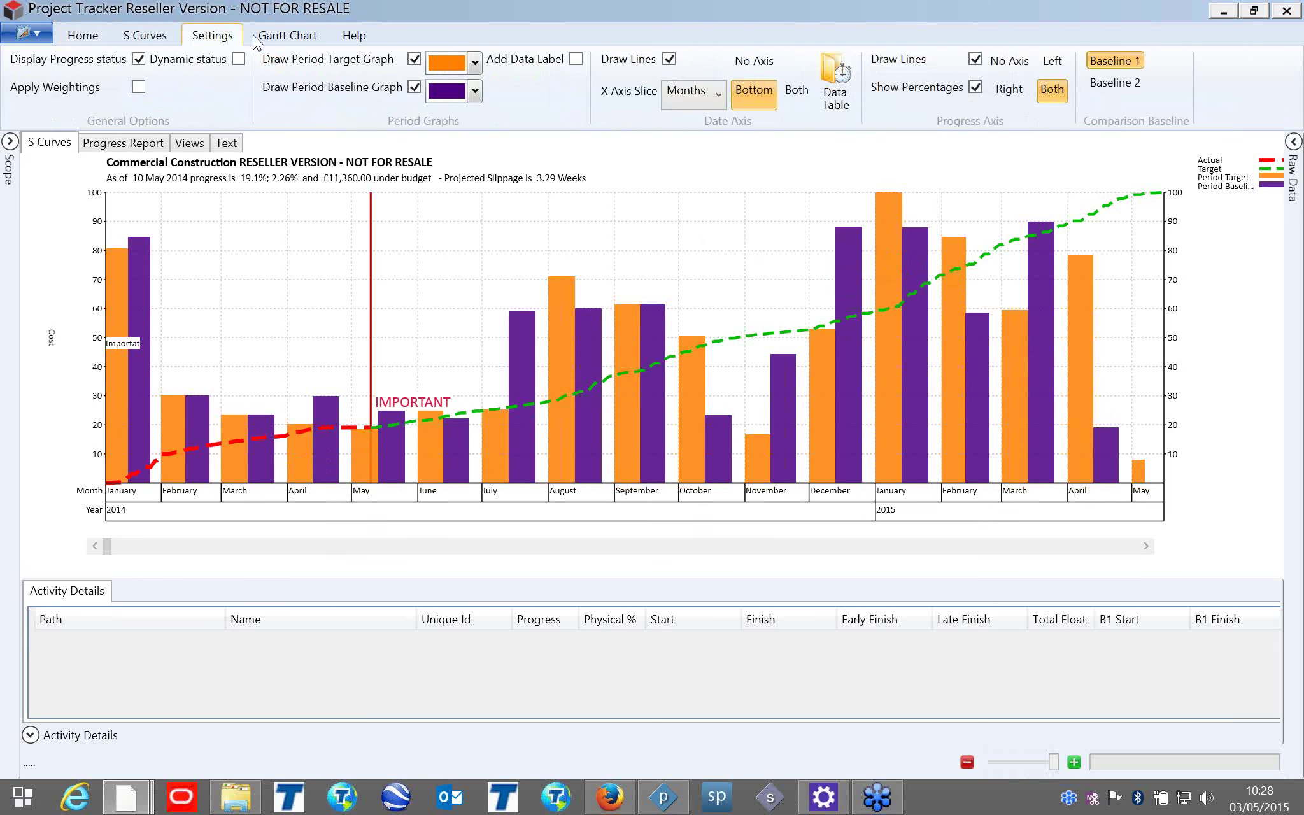
left_click(670, 93)
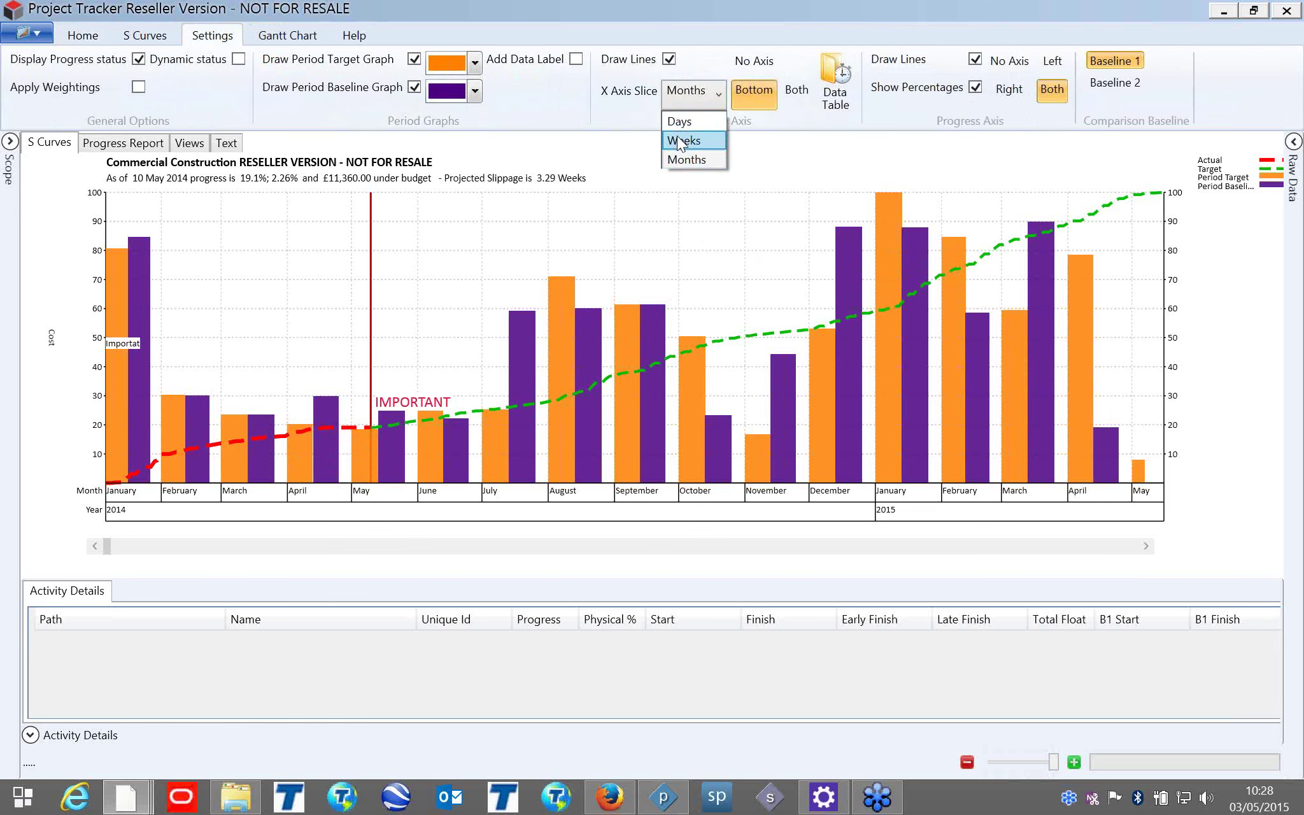
key("Escape")
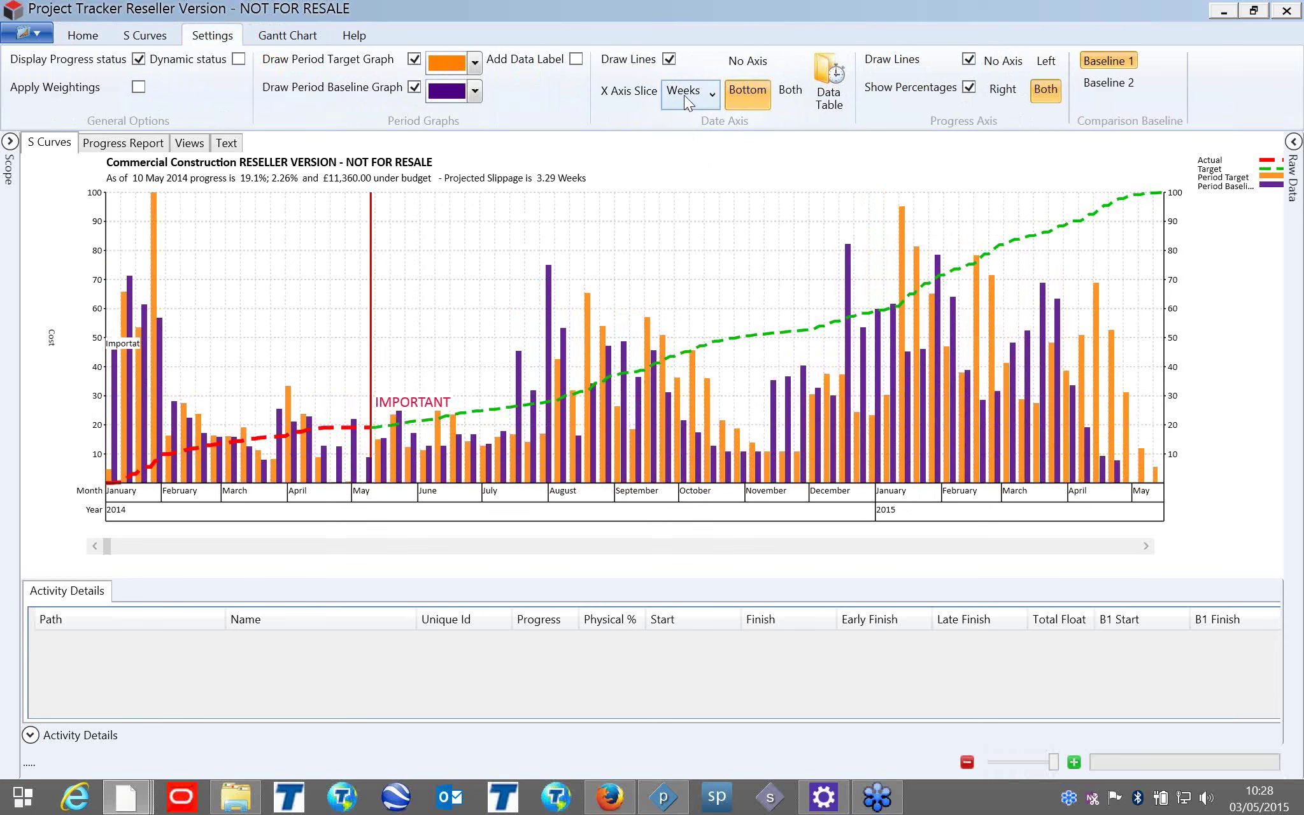
left_click(684, 95)
left_click(684, 121)
left_click(689, 96)
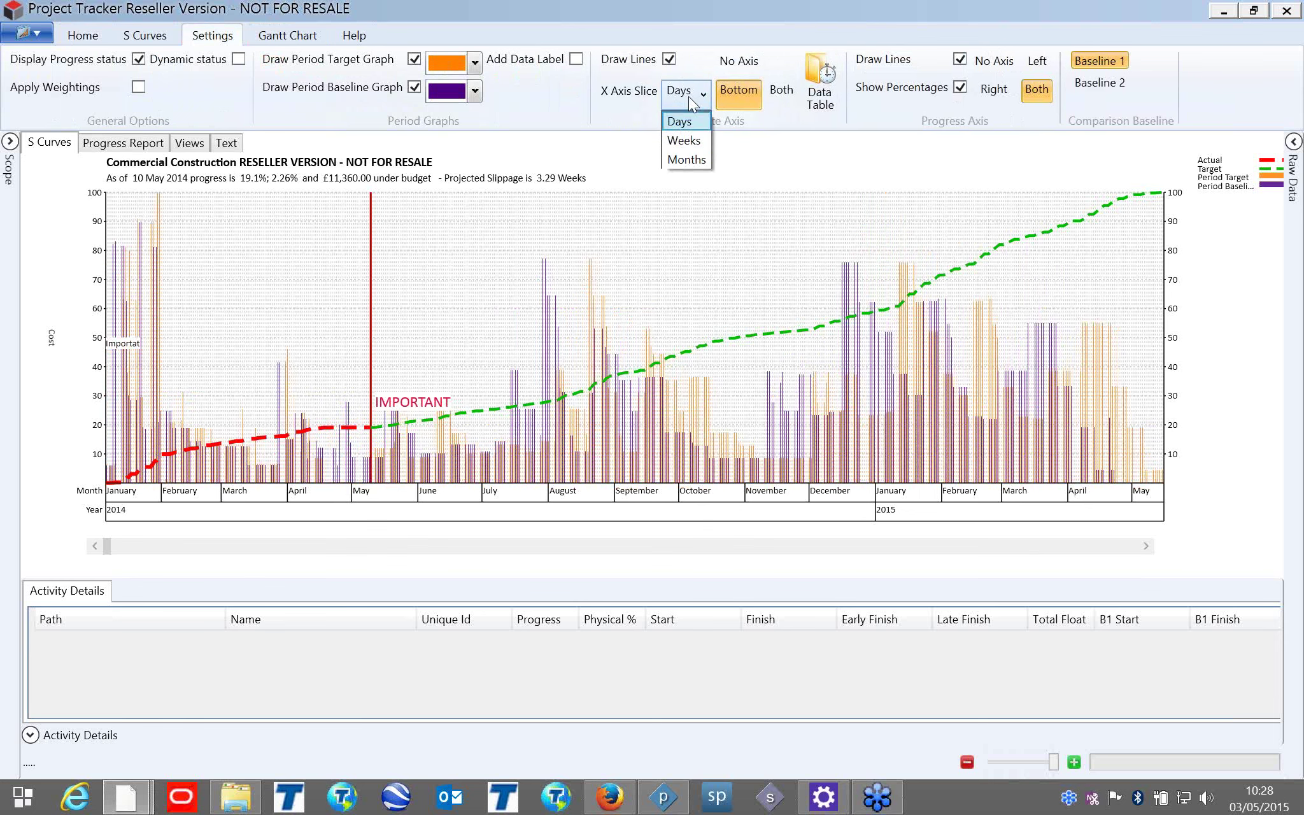
left_click(688, 158)
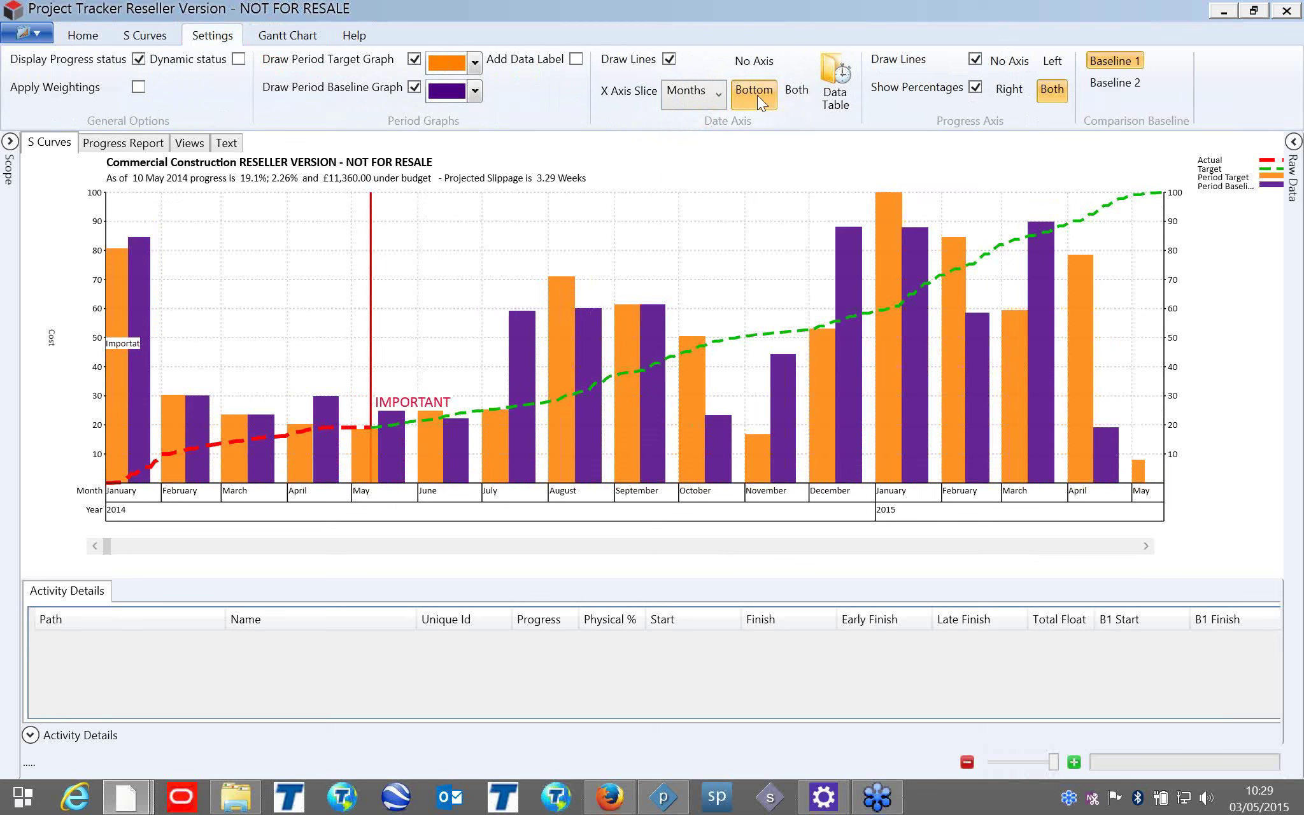
Add the % complete and Planned % complete lines to the data table below the chart's date axis.
left_click(831, 87)
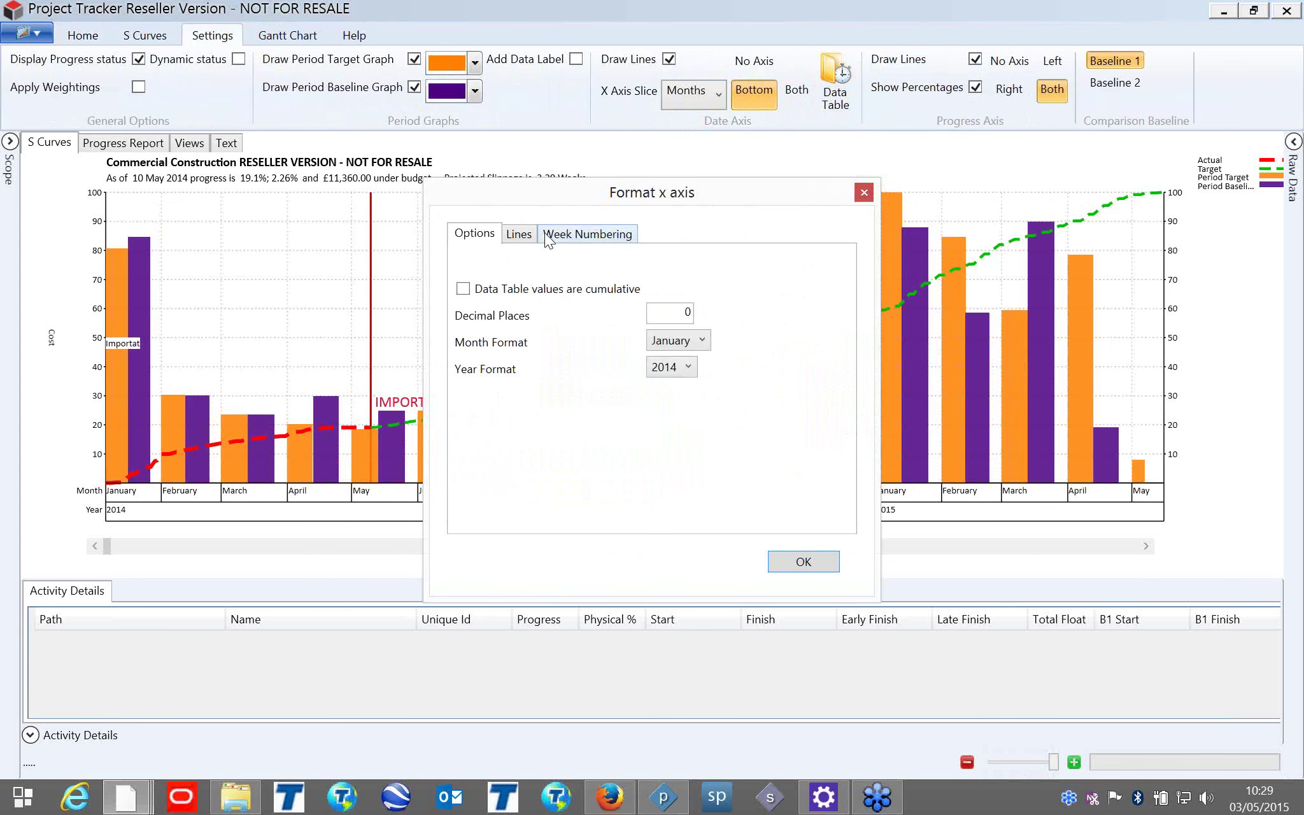
left_click(526, 237)
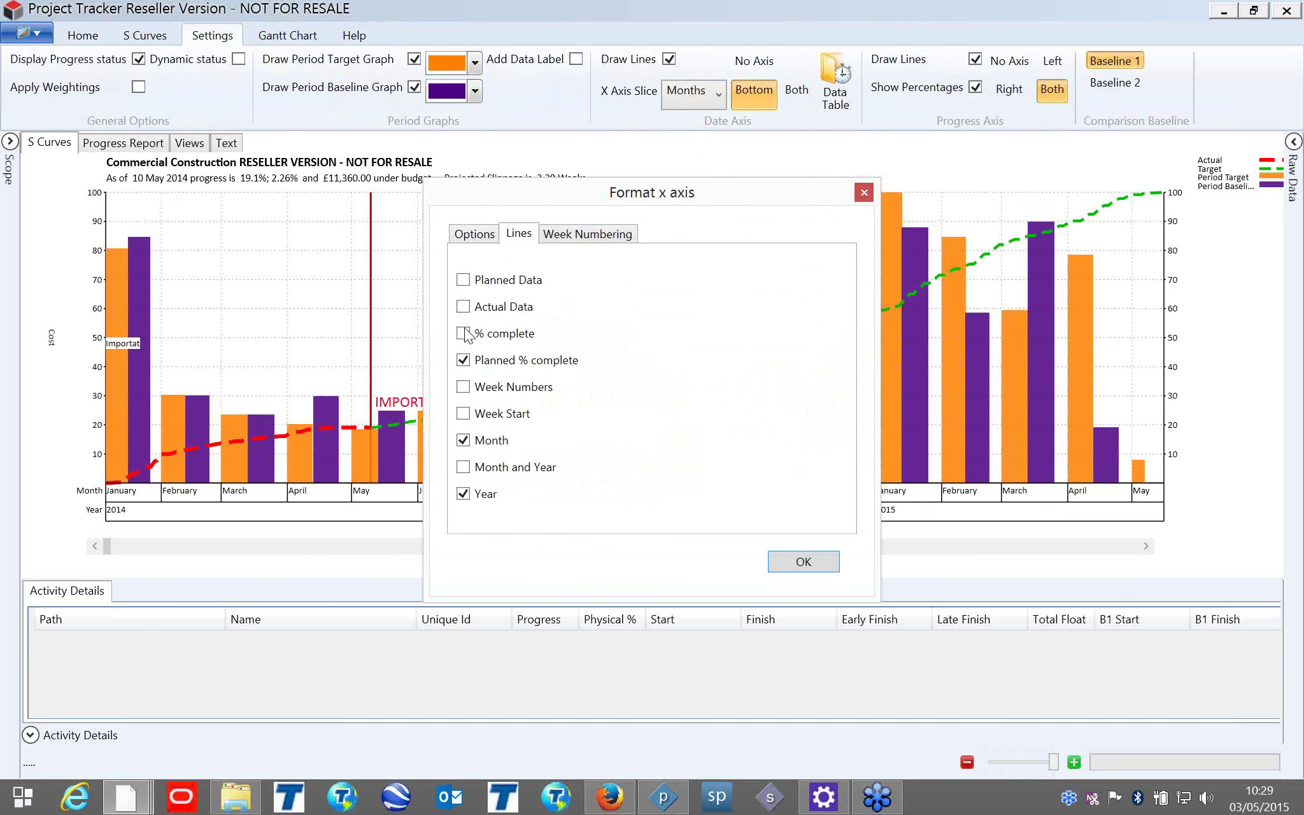
left_click(804, 572)
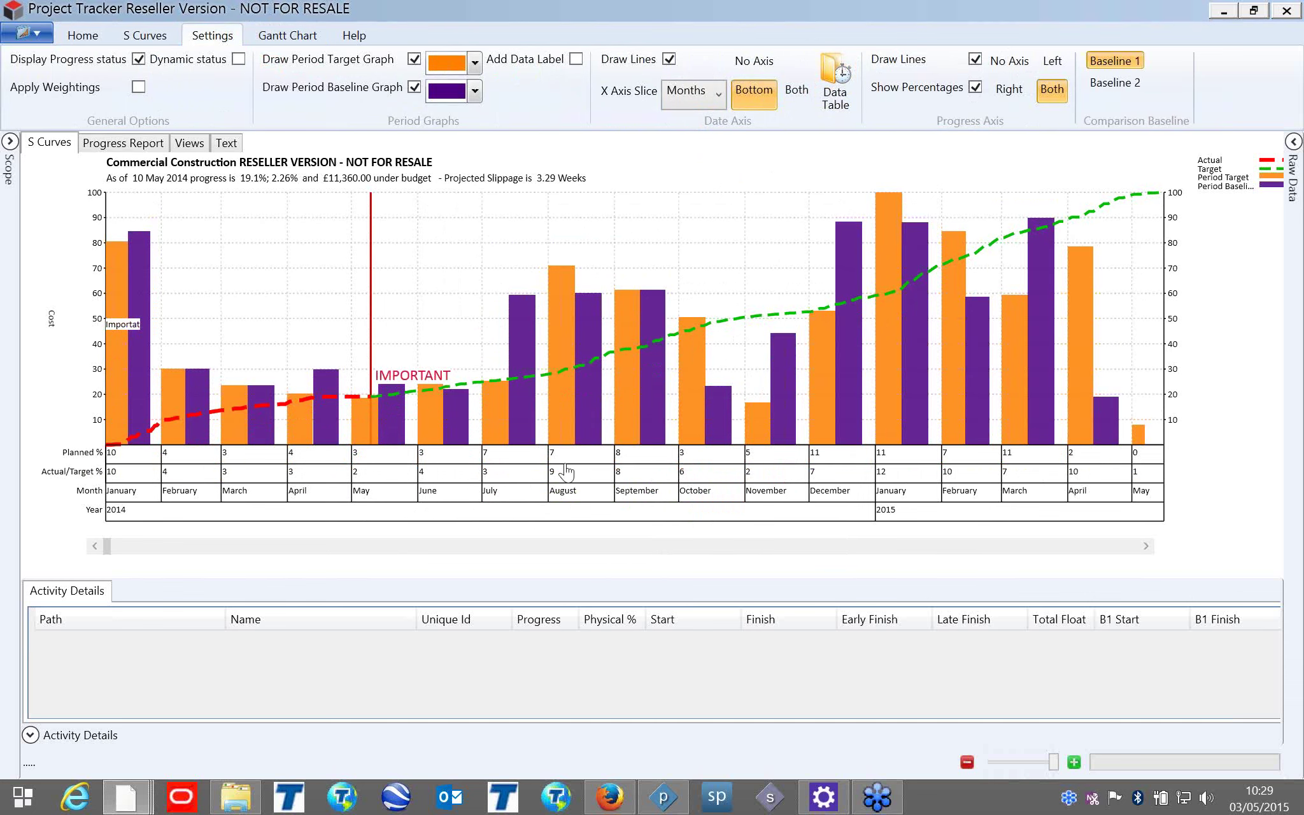
Make the values in the date axis data table cumulative.
left_click(836, 89)
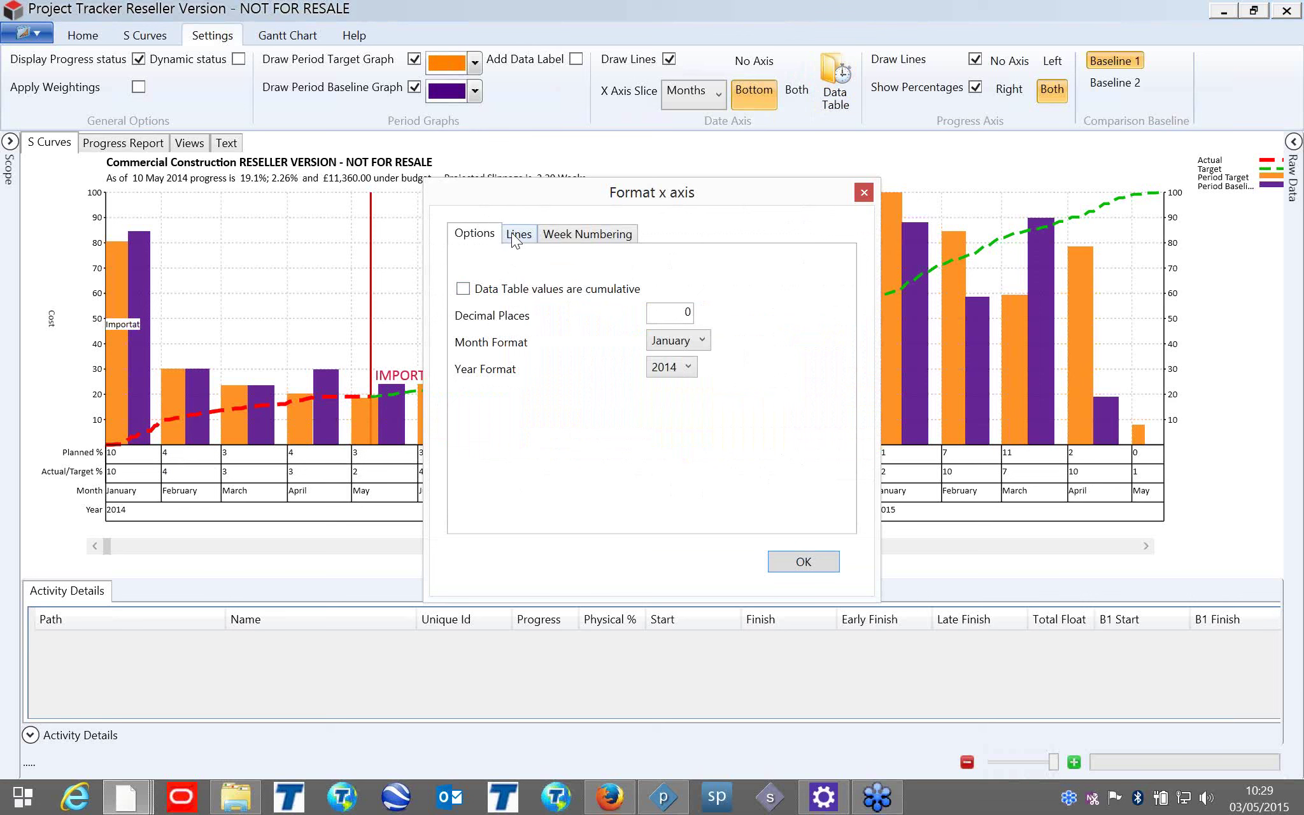
left_click(516, 236)
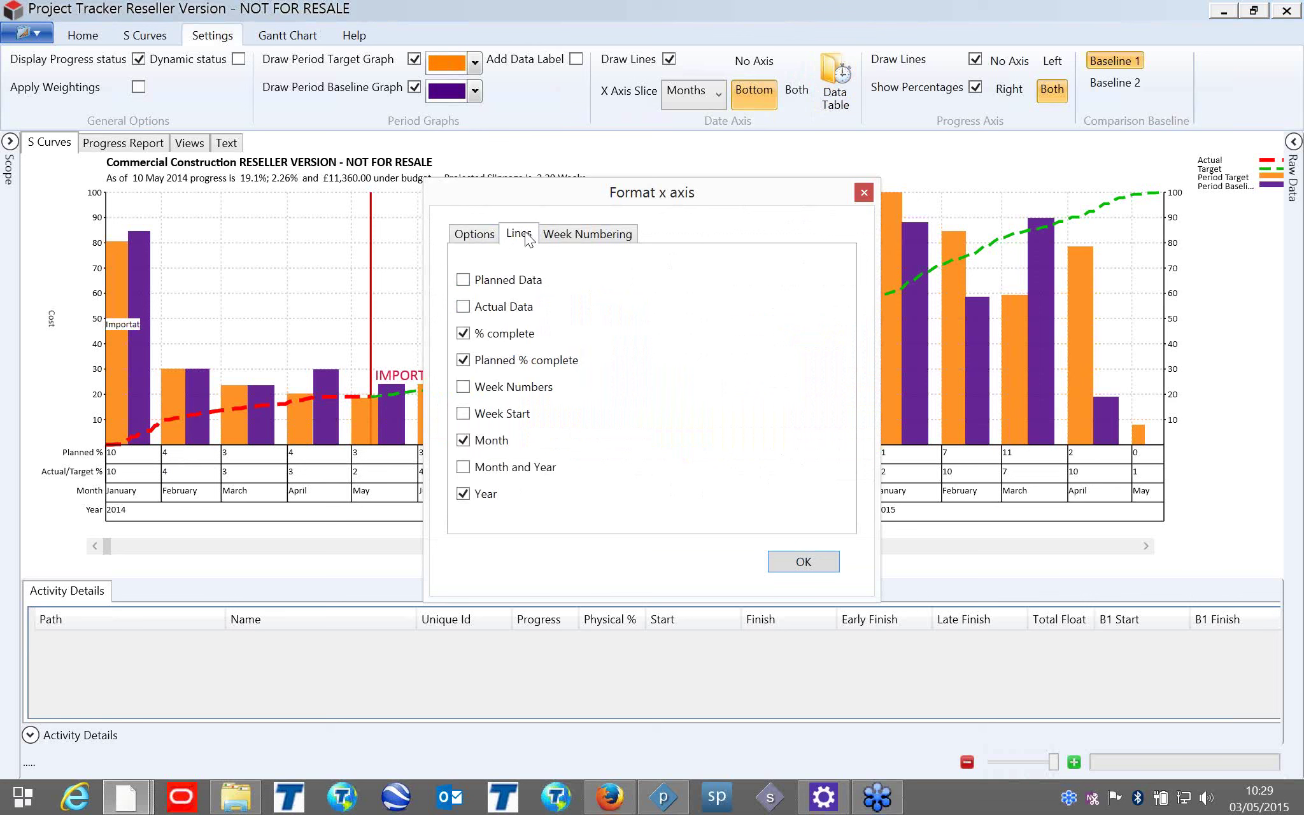
left_click(488, 237)
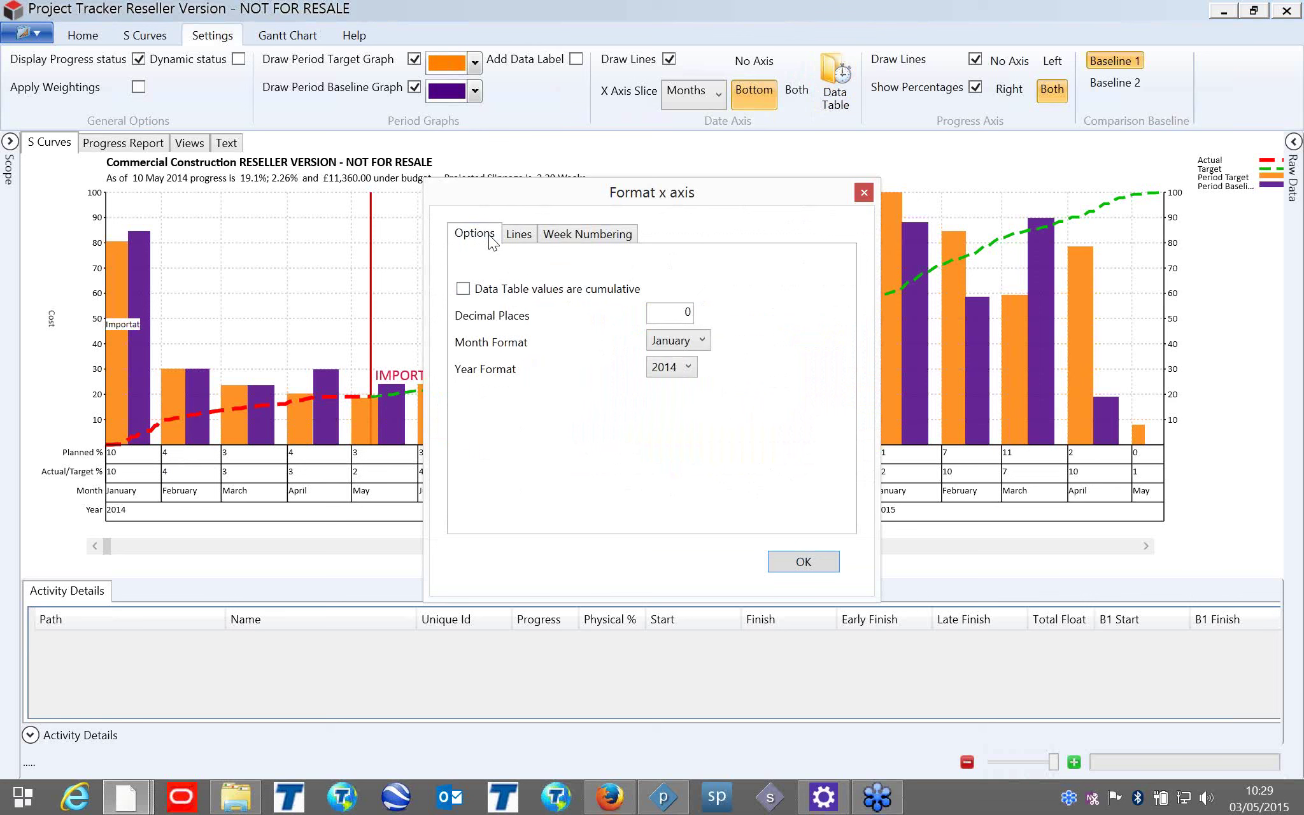
left_click(790, 562)
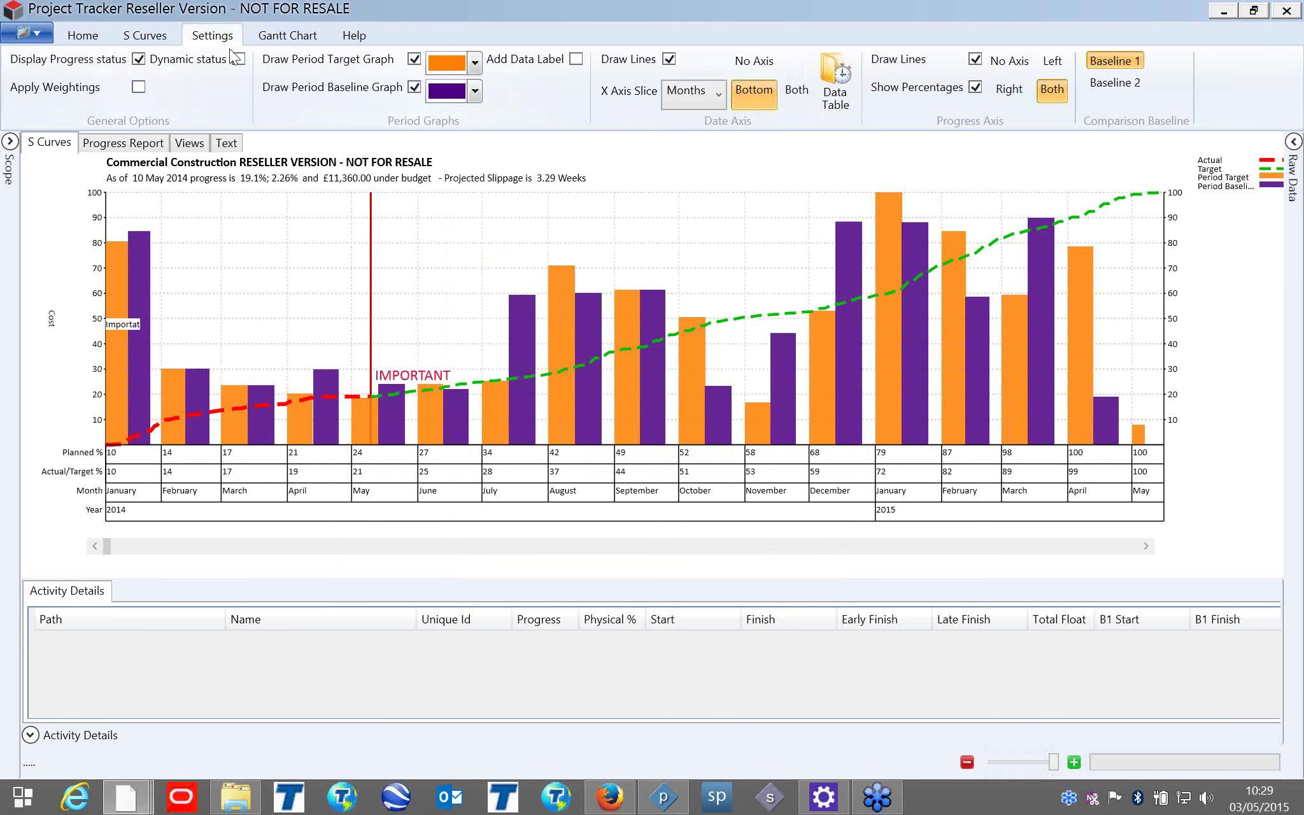
Set the S curve type to Resource.
left_click(142, 40)
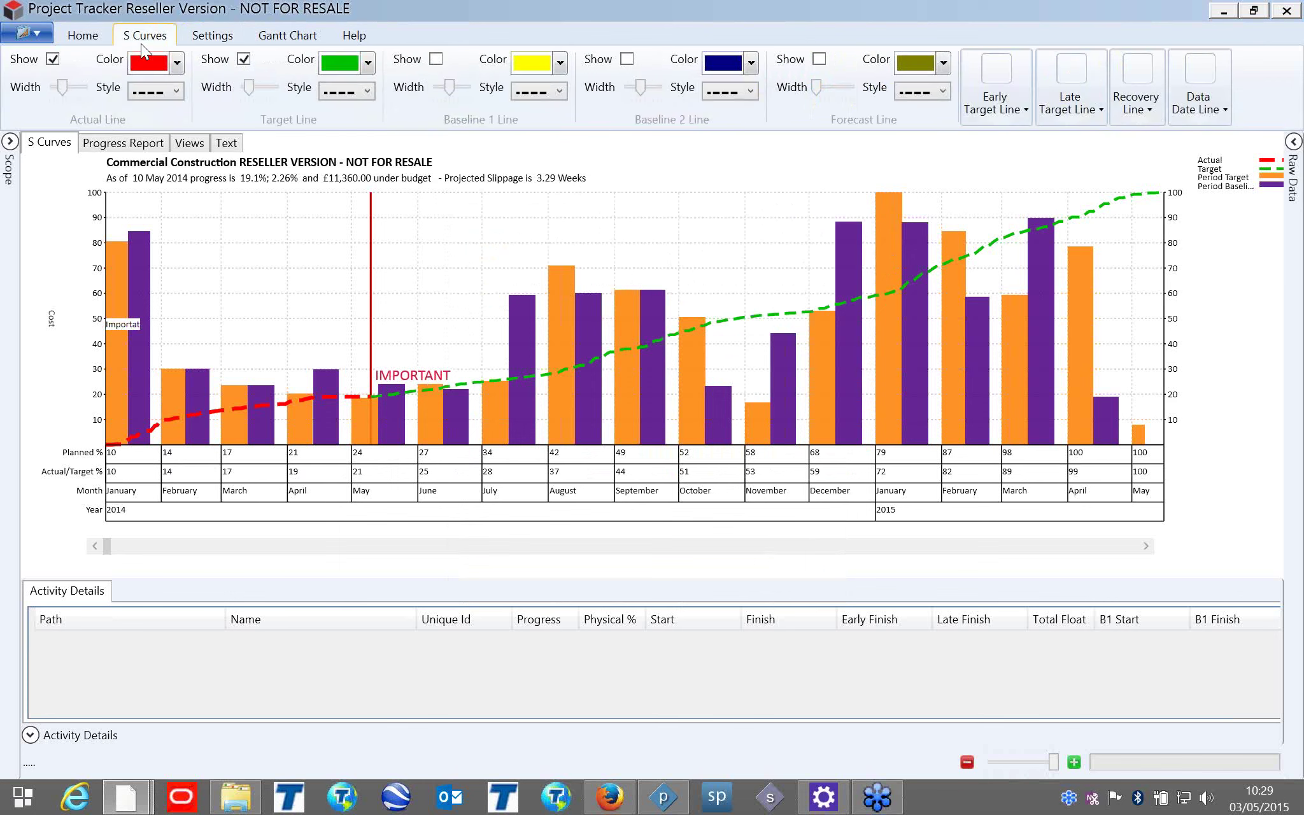
left_click(102, 37)
left_click(693, 69)
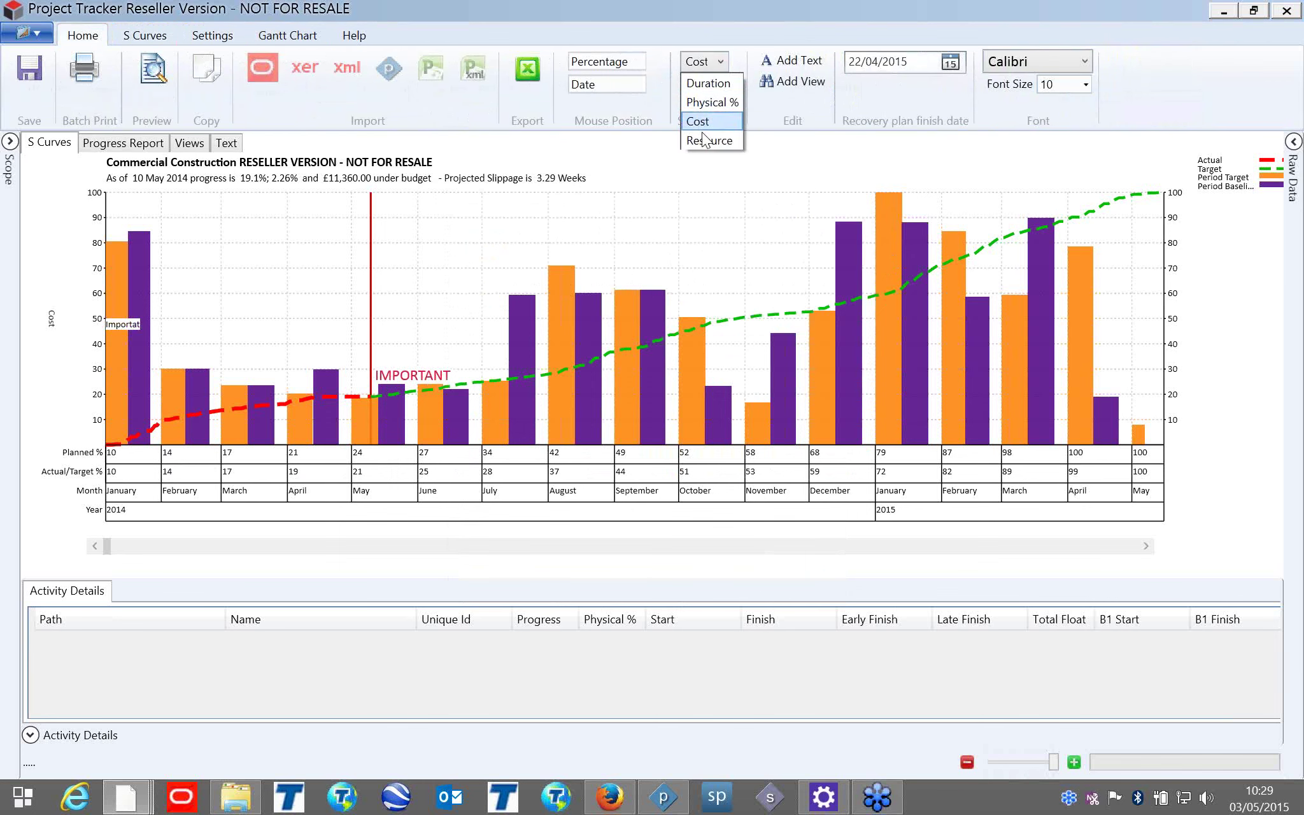
left_click(706, 141)
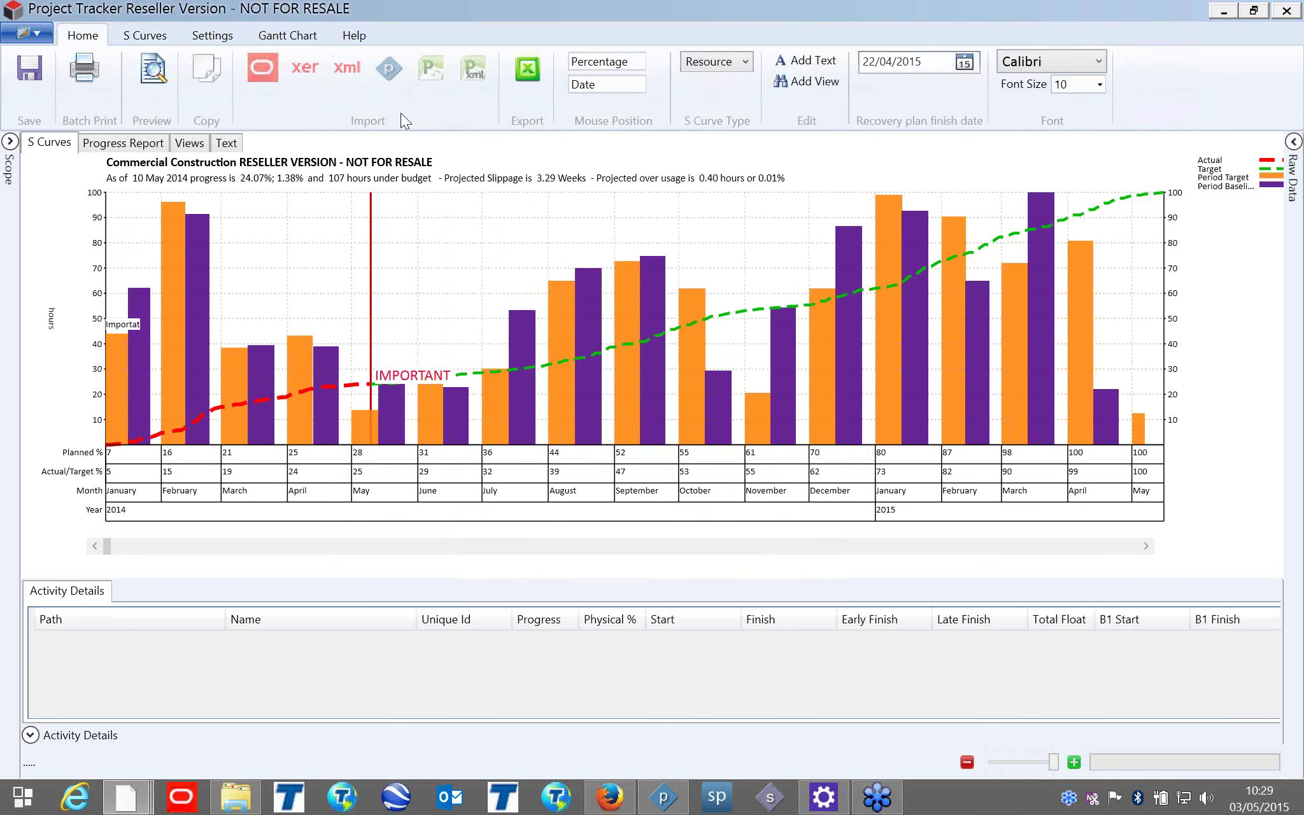
Turn off both the period target graph and the period baseline graph.
left_click(213, 36)
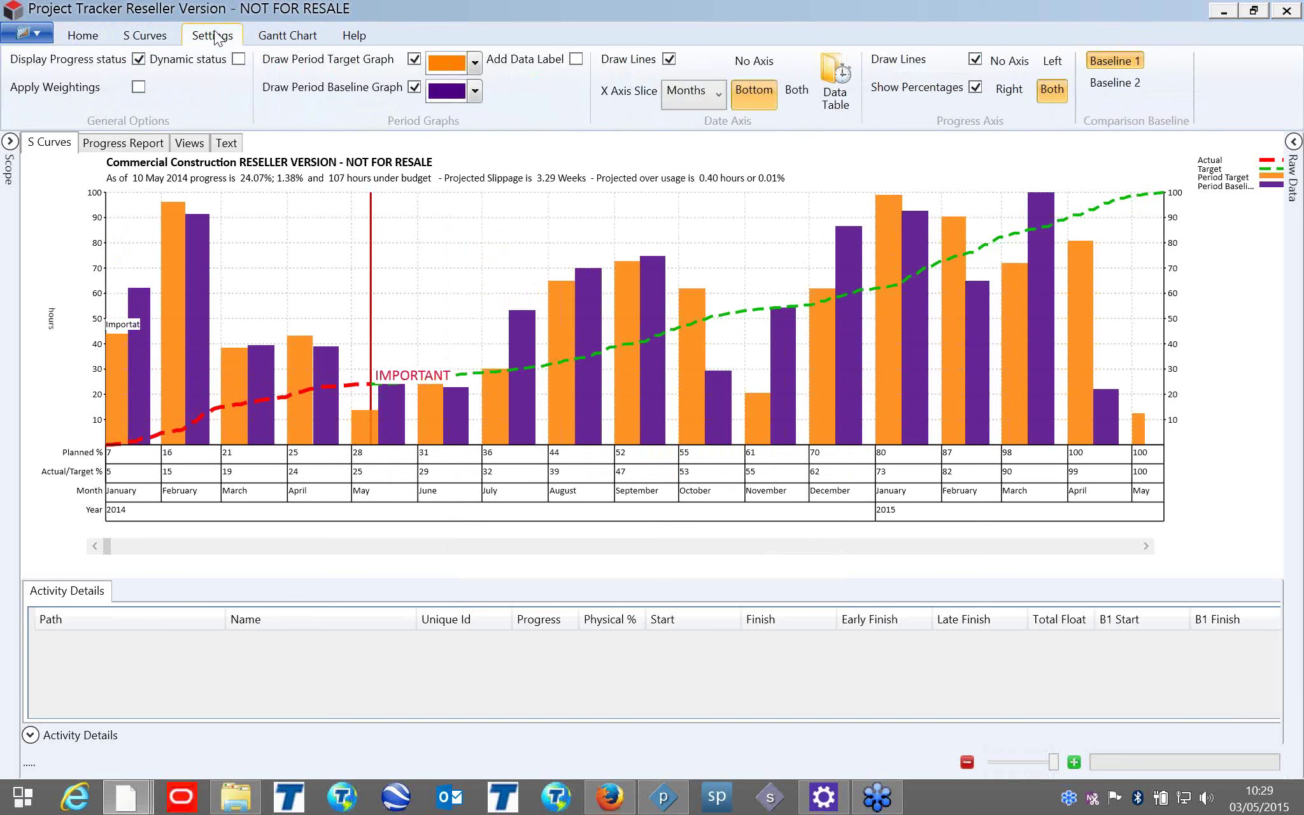
left_click(415, 62)
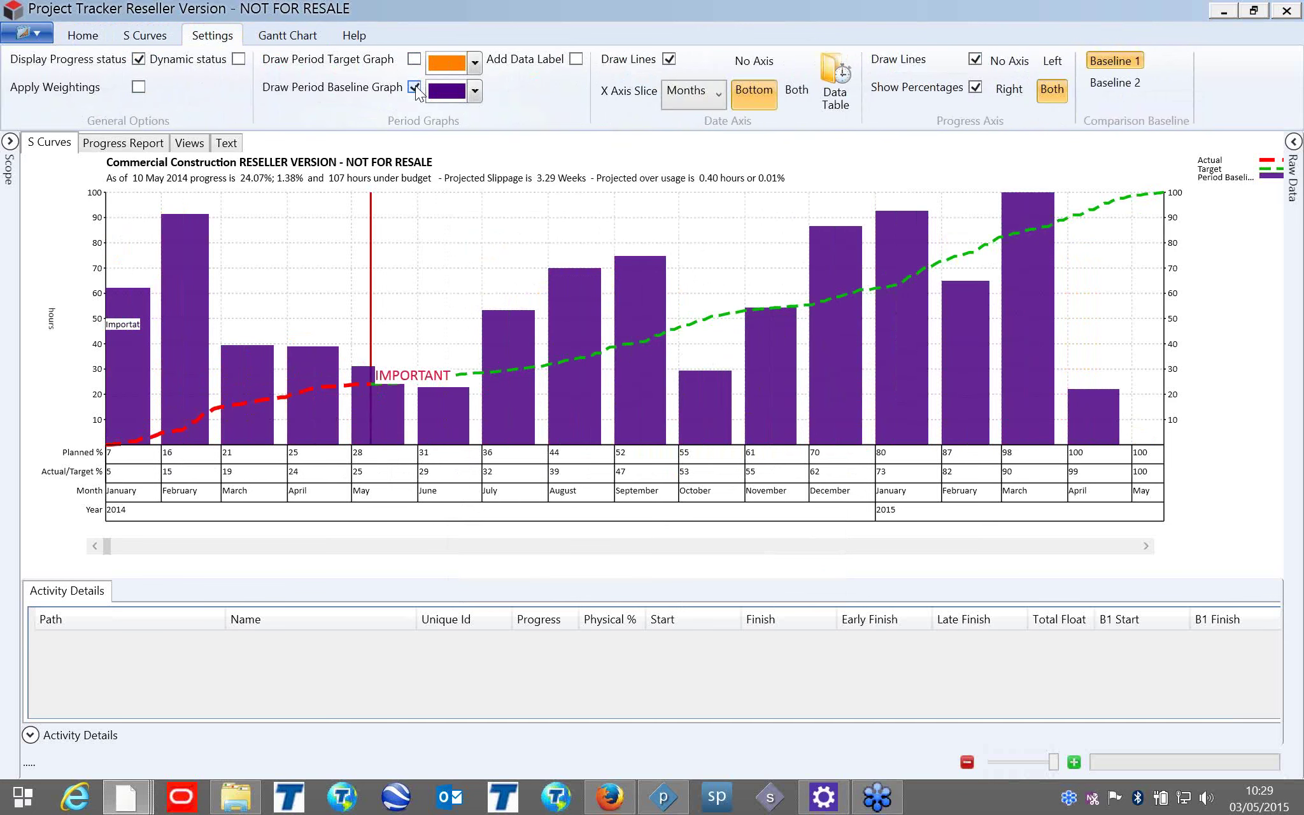
left_click(415, 87)
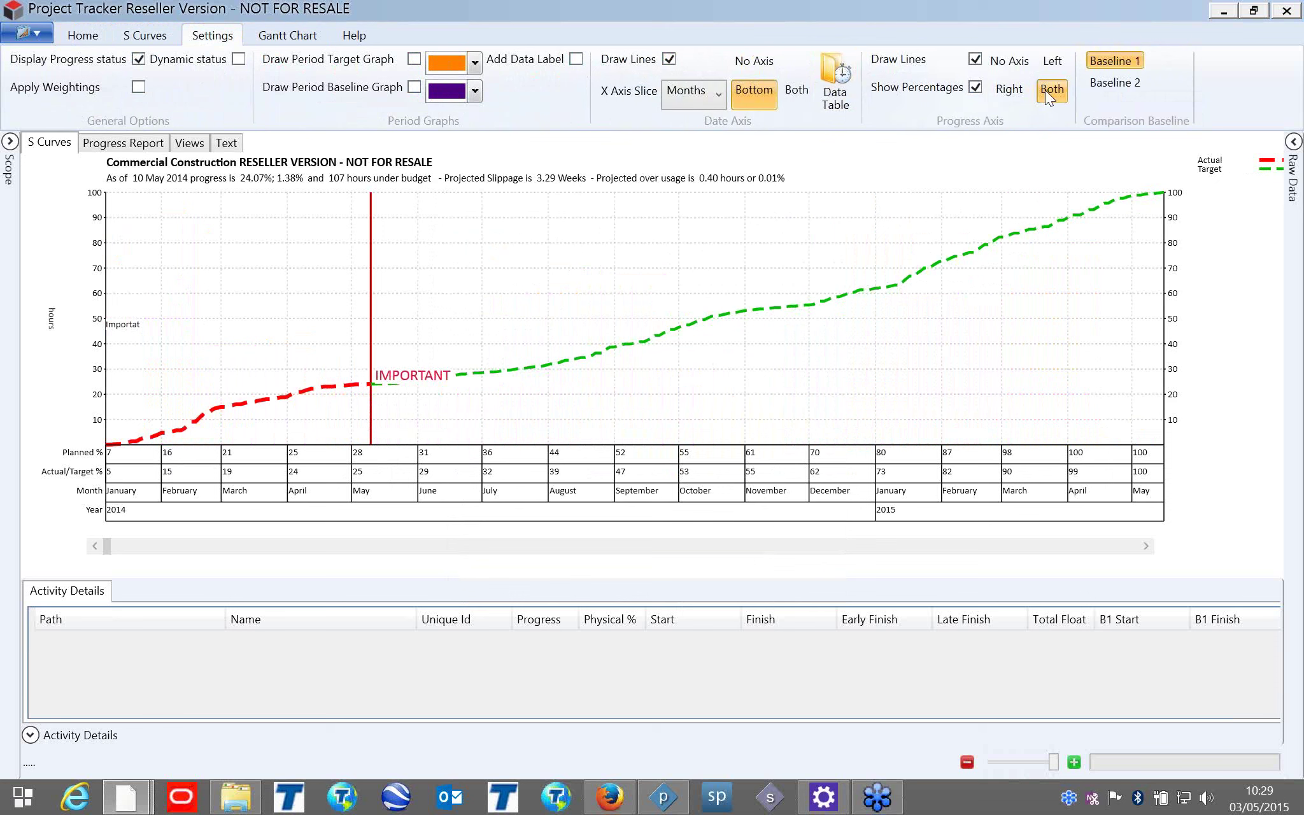
Collapse the activity details pane and display the Gantt chart with the S curves, browsing its activities down to Final Inspections.
left_click(288, 33)
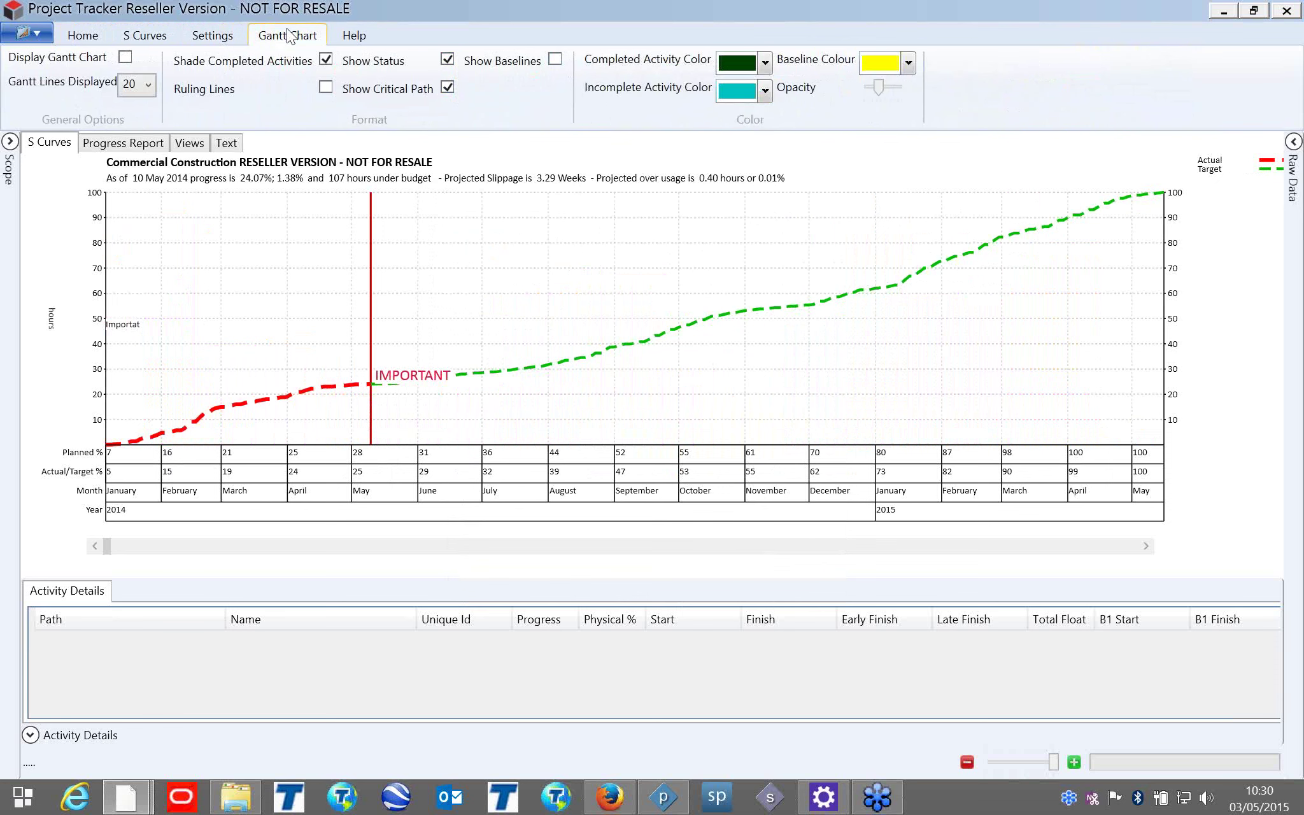
left_click(30, 736)
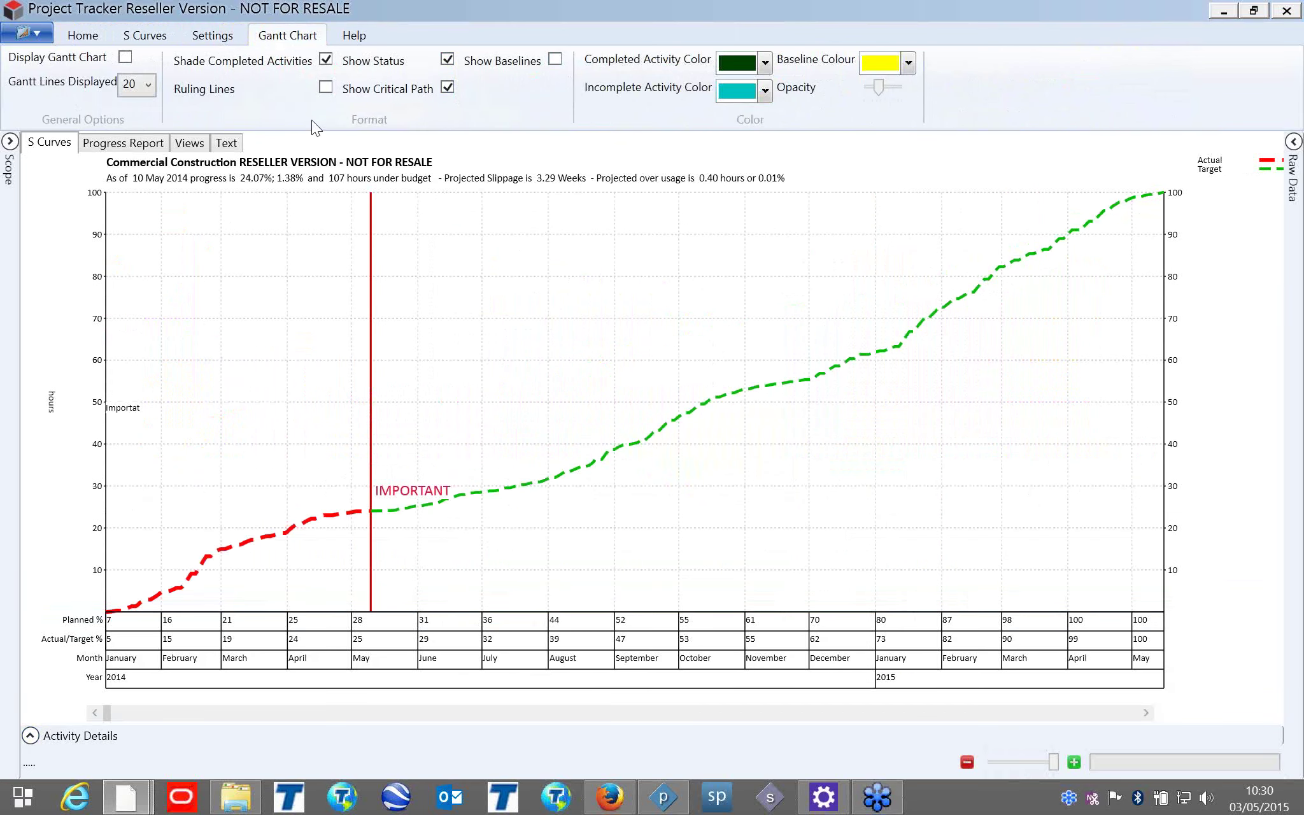
left_click(127, 58)
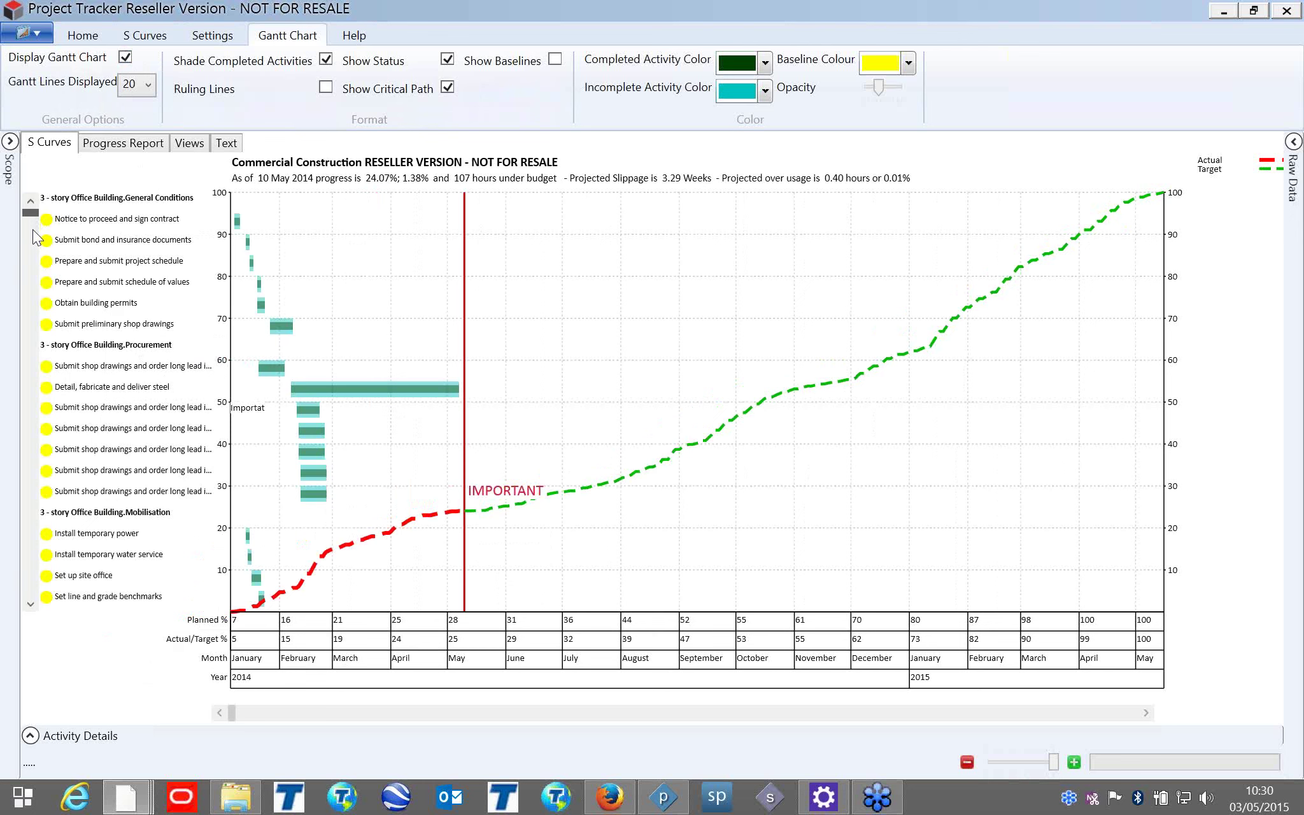
left_click(33, 306)
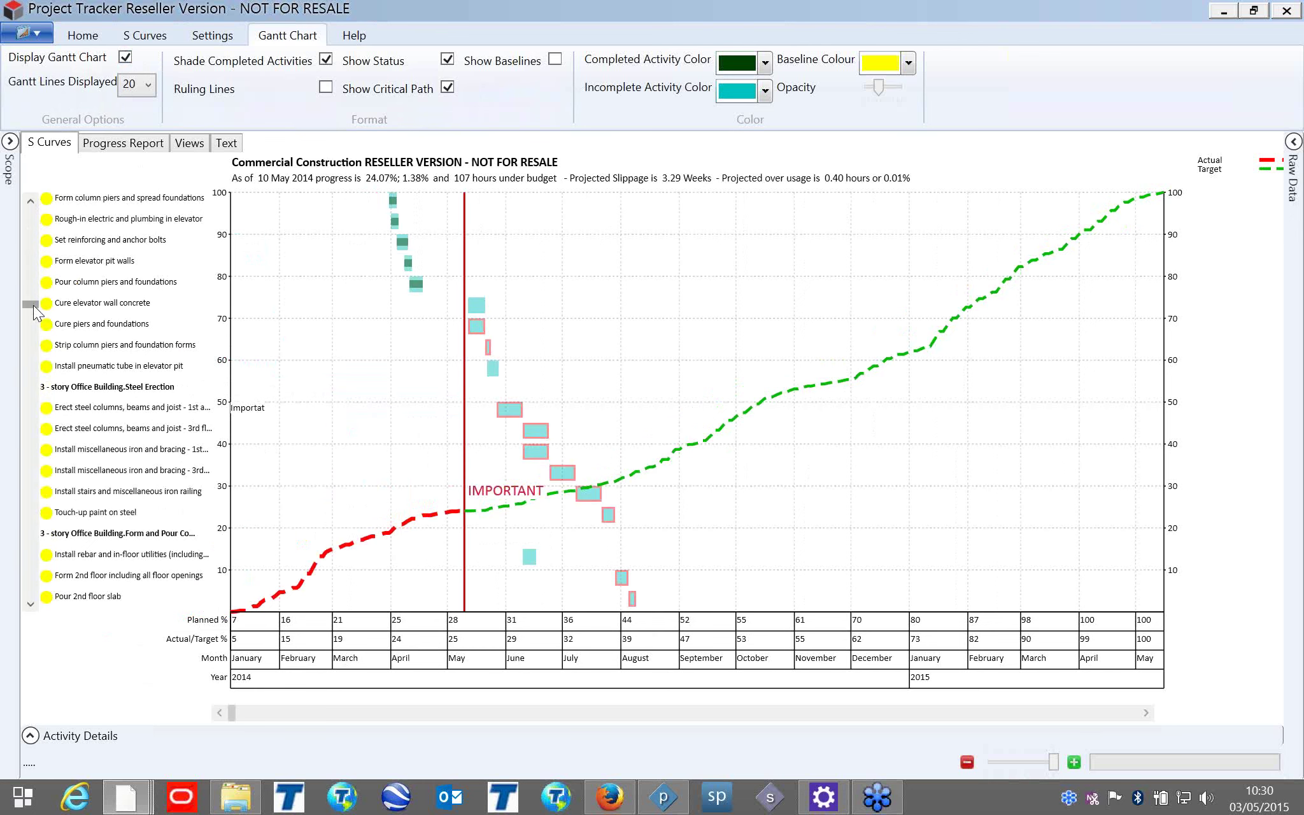
left_click_drag(33, 456, 37, 568)
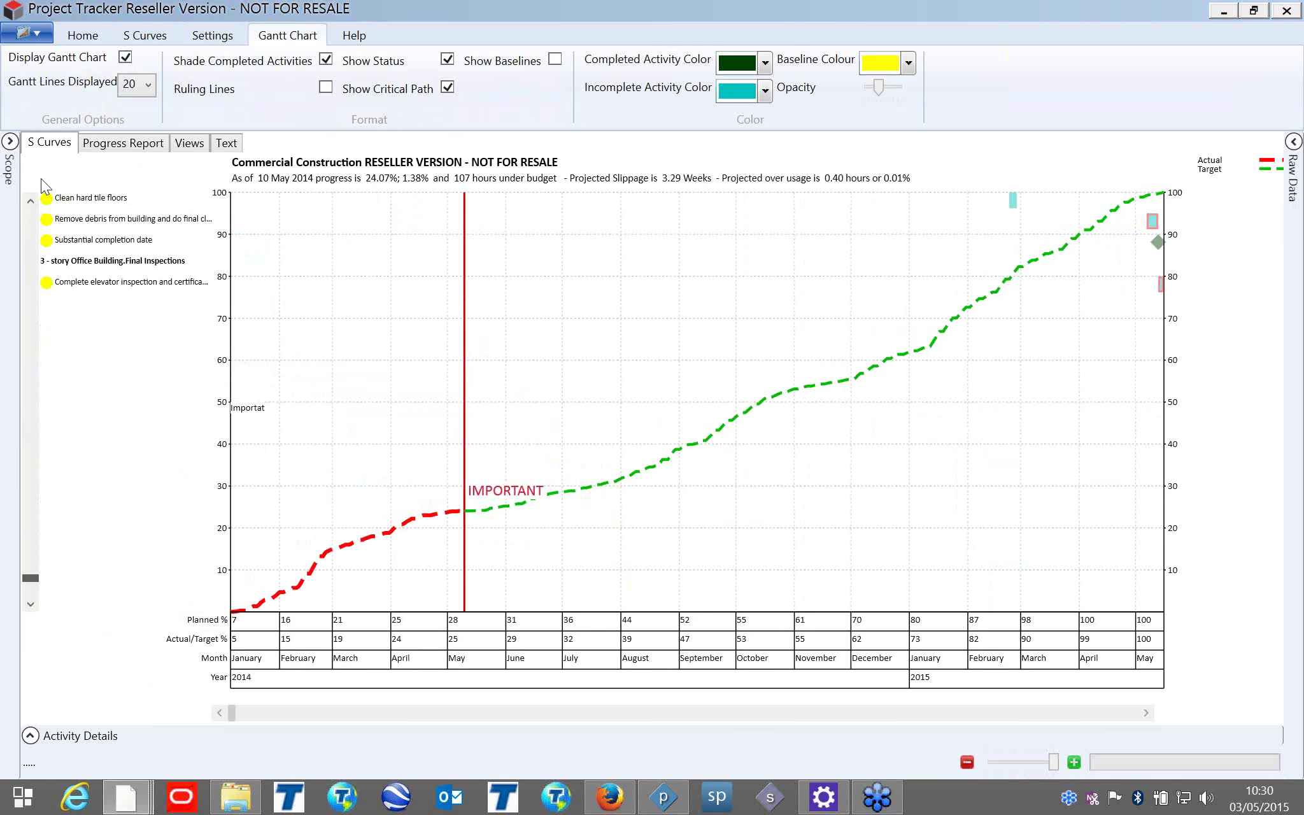
scroll(41, 178, "up", 15)
Check the planned percentages and progress status against Baseline 2, and return the comparison baseline to Baseline 1.
left_click(83, 36)
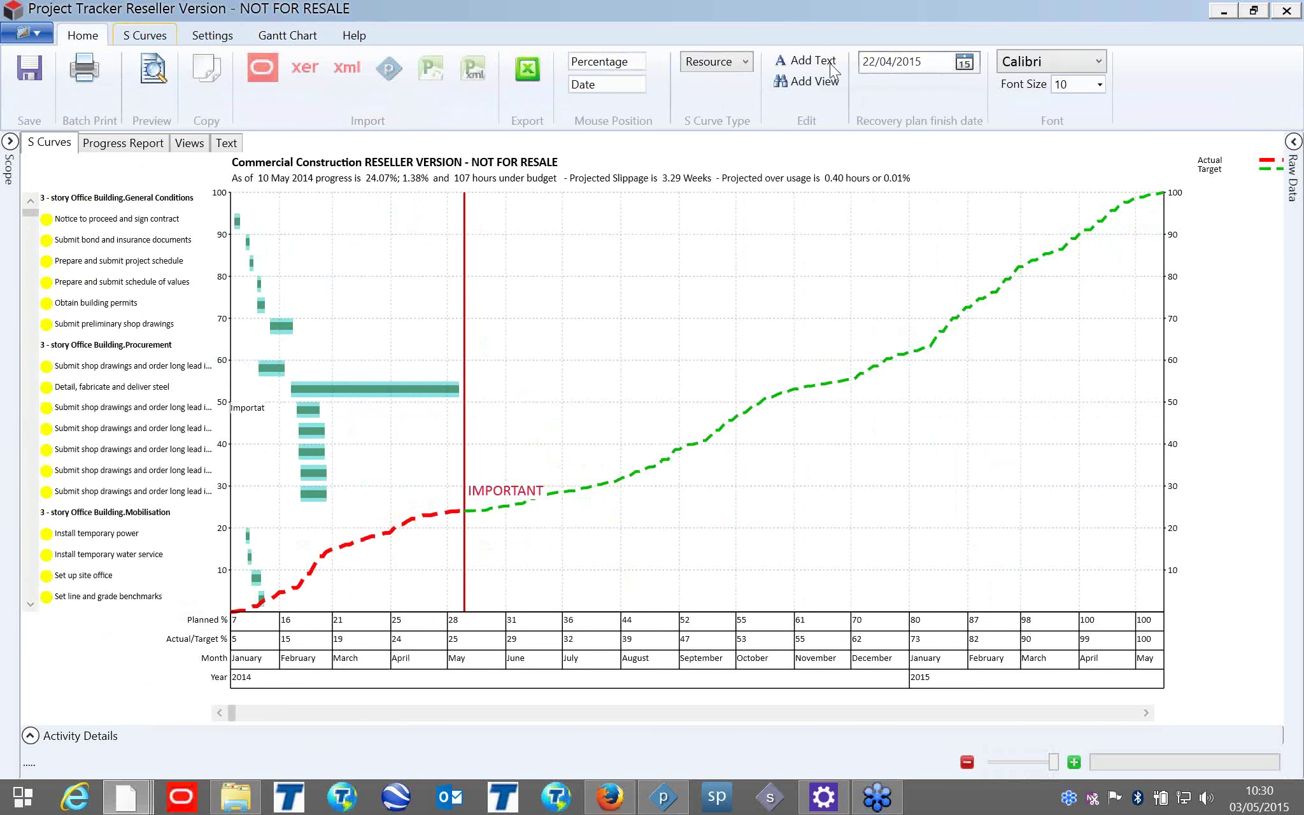
left_click(152, 37)
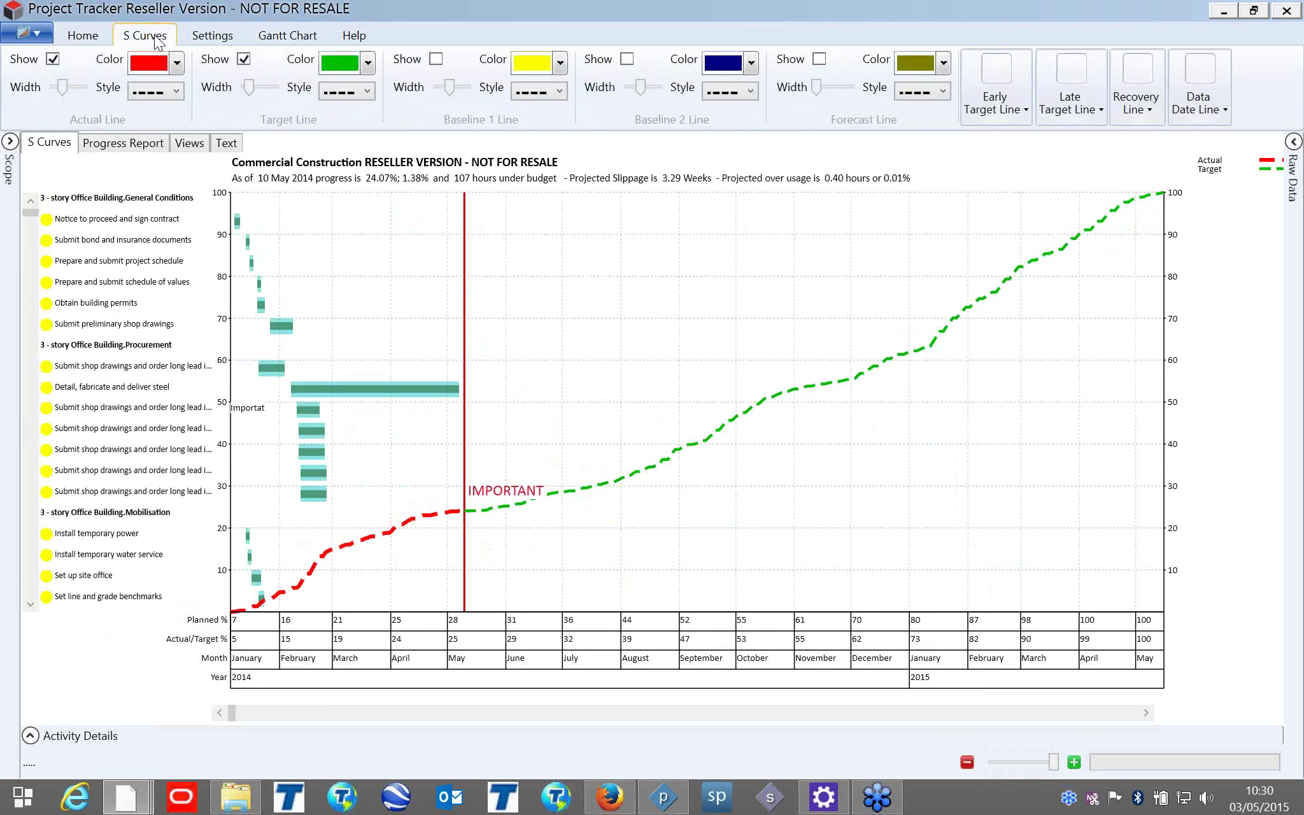
left_click(212, 36)
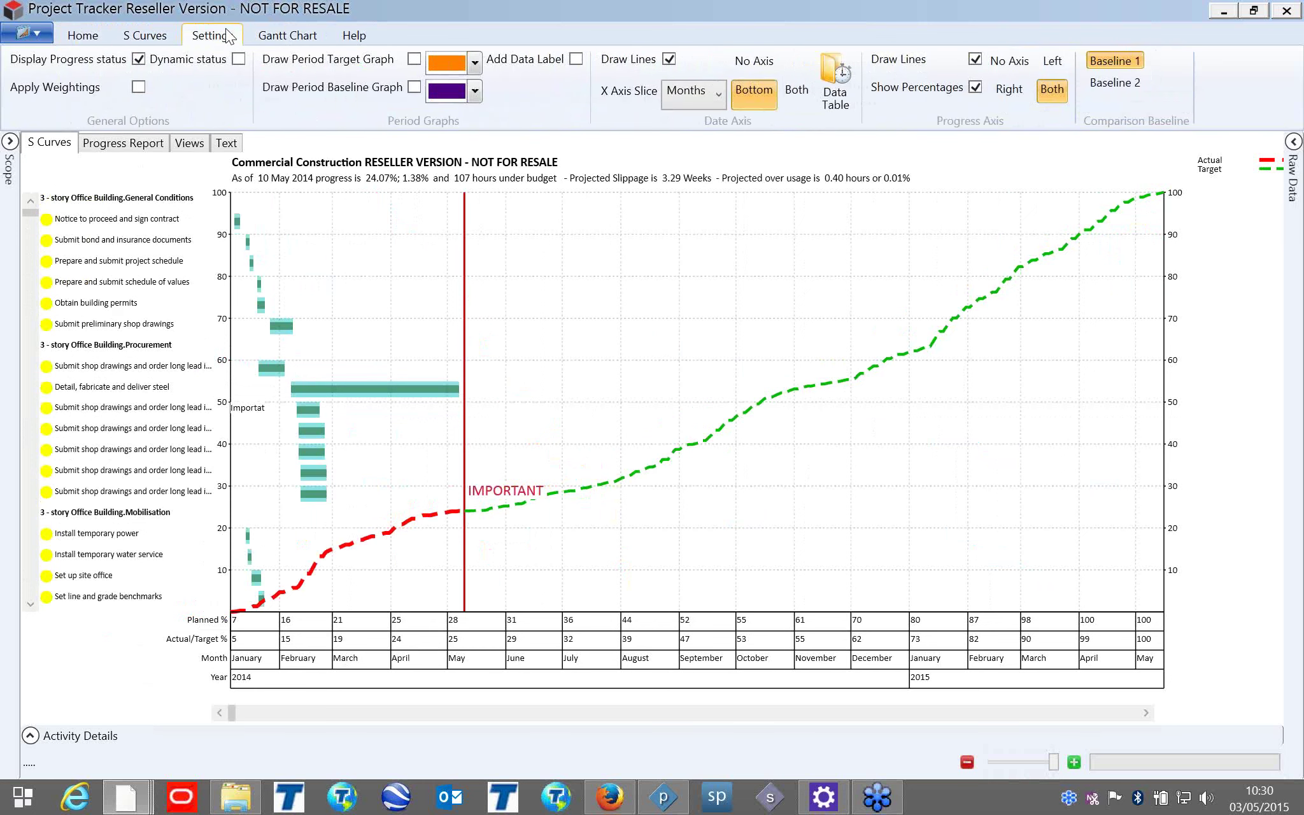
left_click(1123, 85)
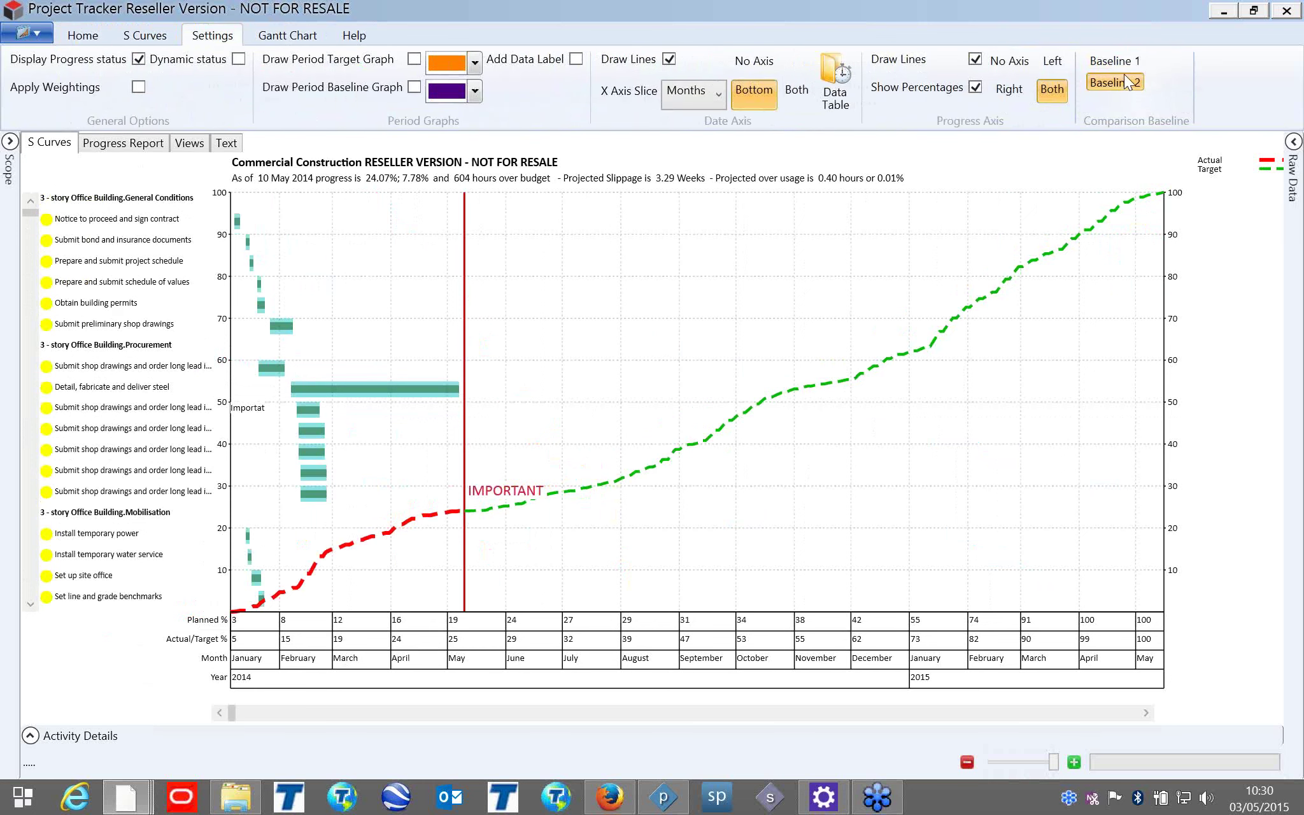
left_click(1122, 65)
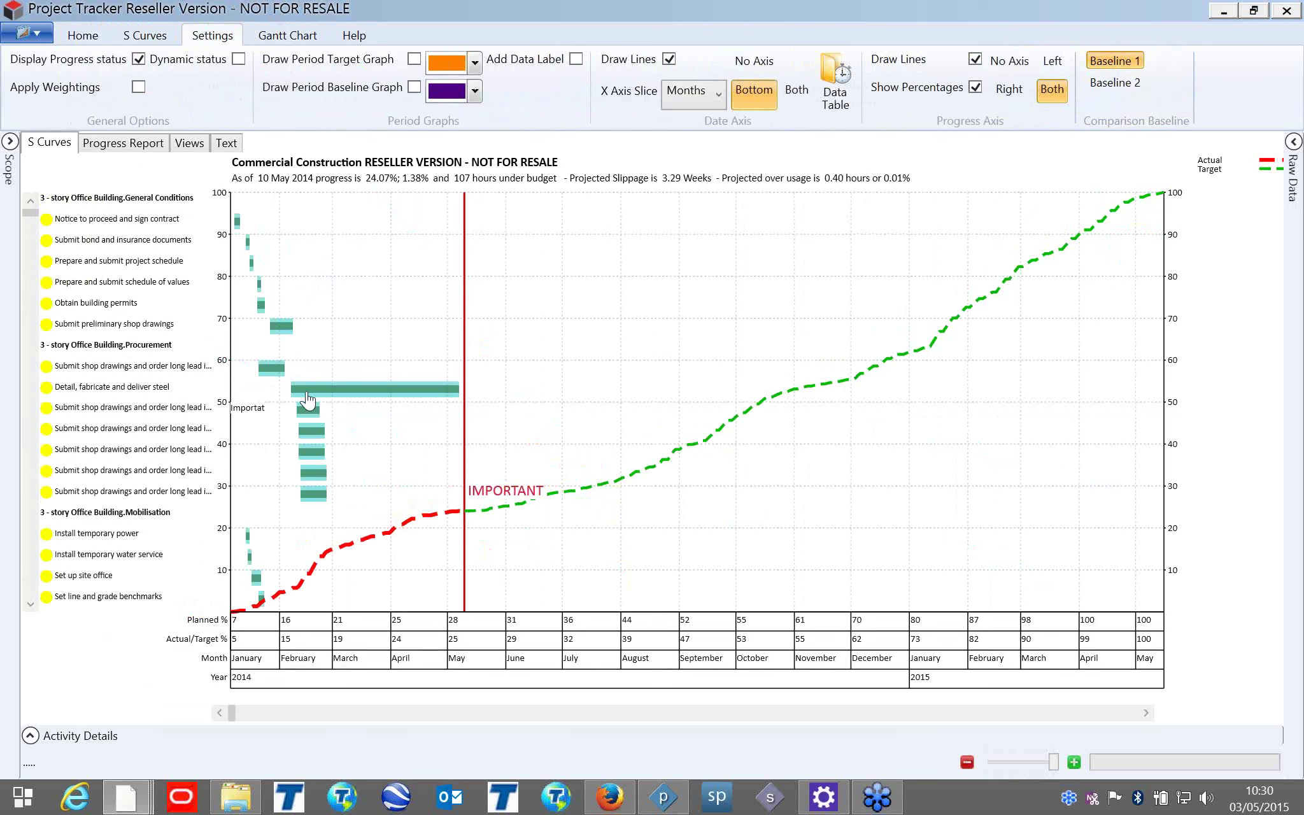
Examine the completed, incomplete and critical activity bars on the Gantt chart from General Conditions through the floor slab activities.
mouse_move(343, 453)
left_click(264, 712)
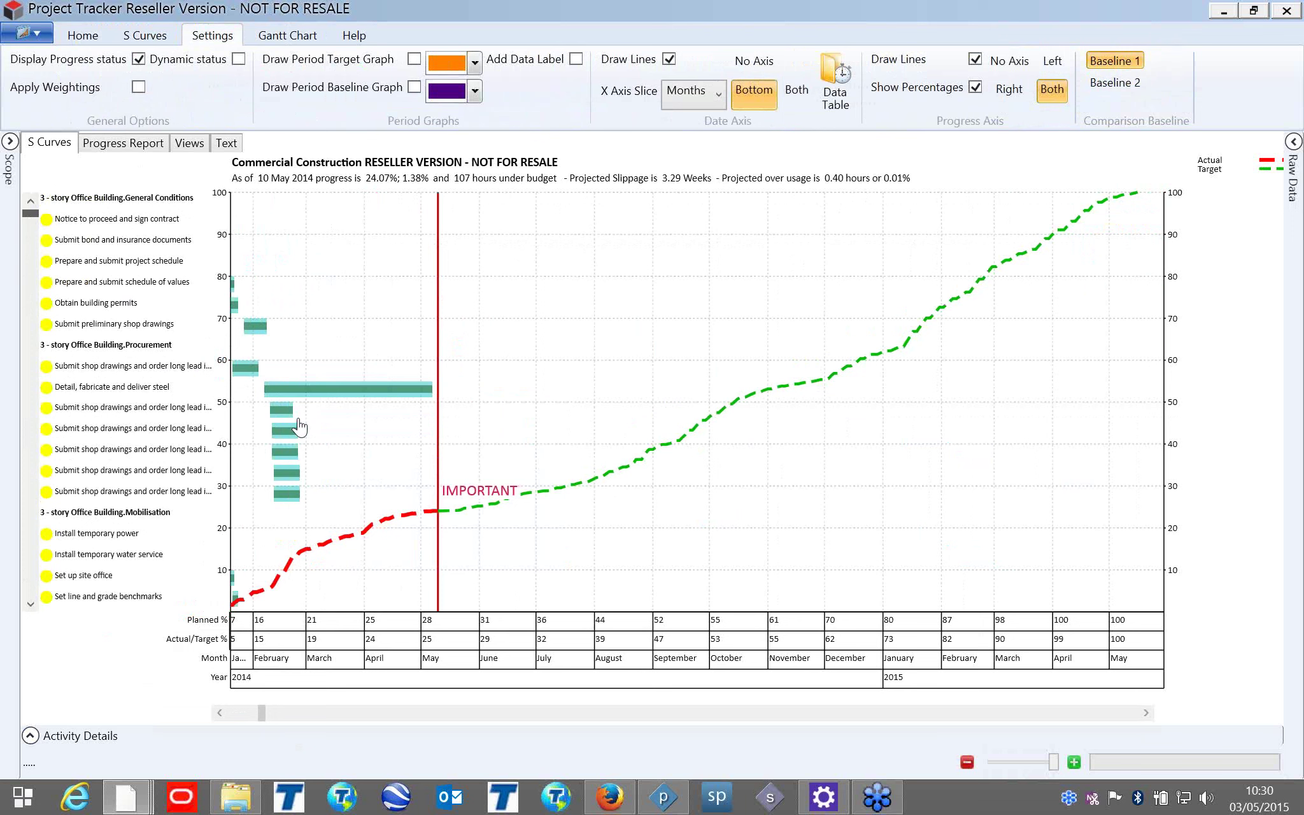
scroll(267, 379, "down", 1)
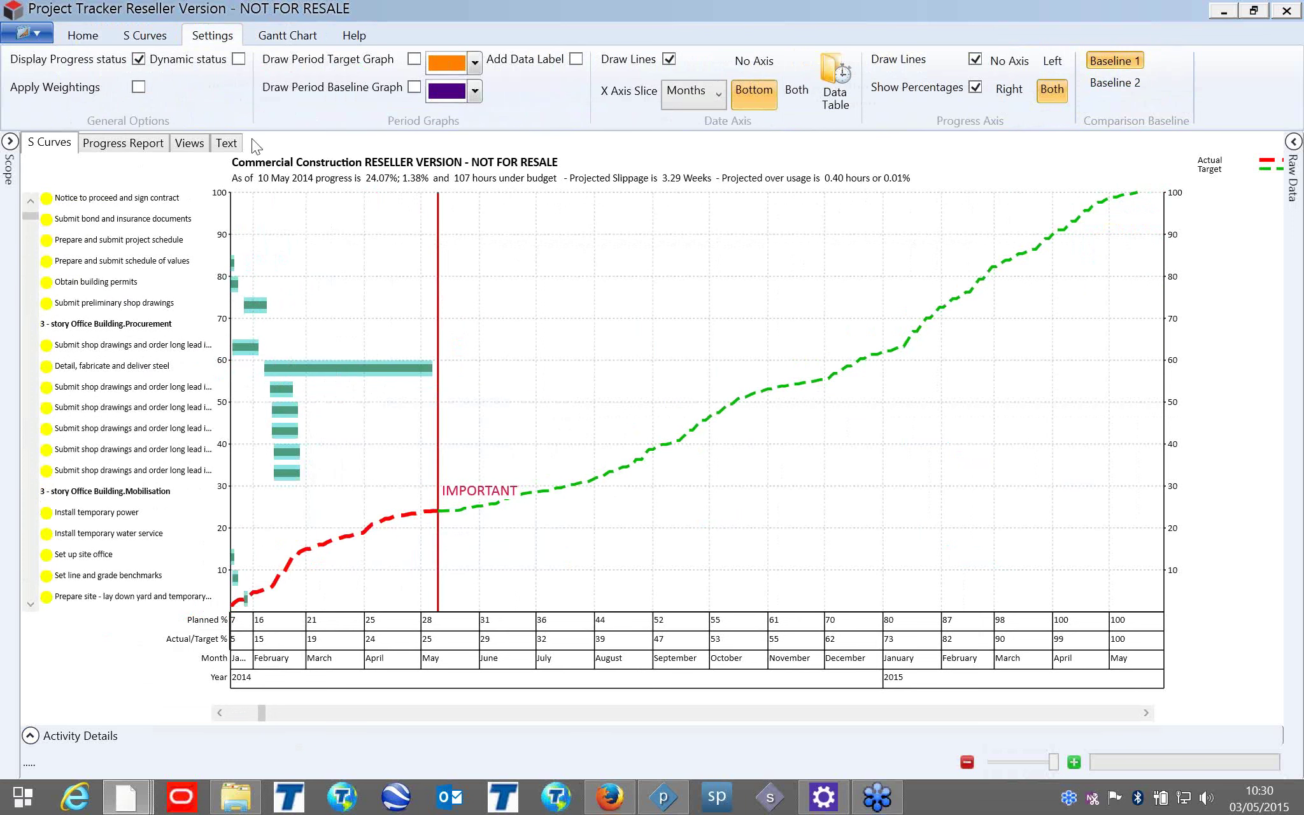
left_click(299, 35)
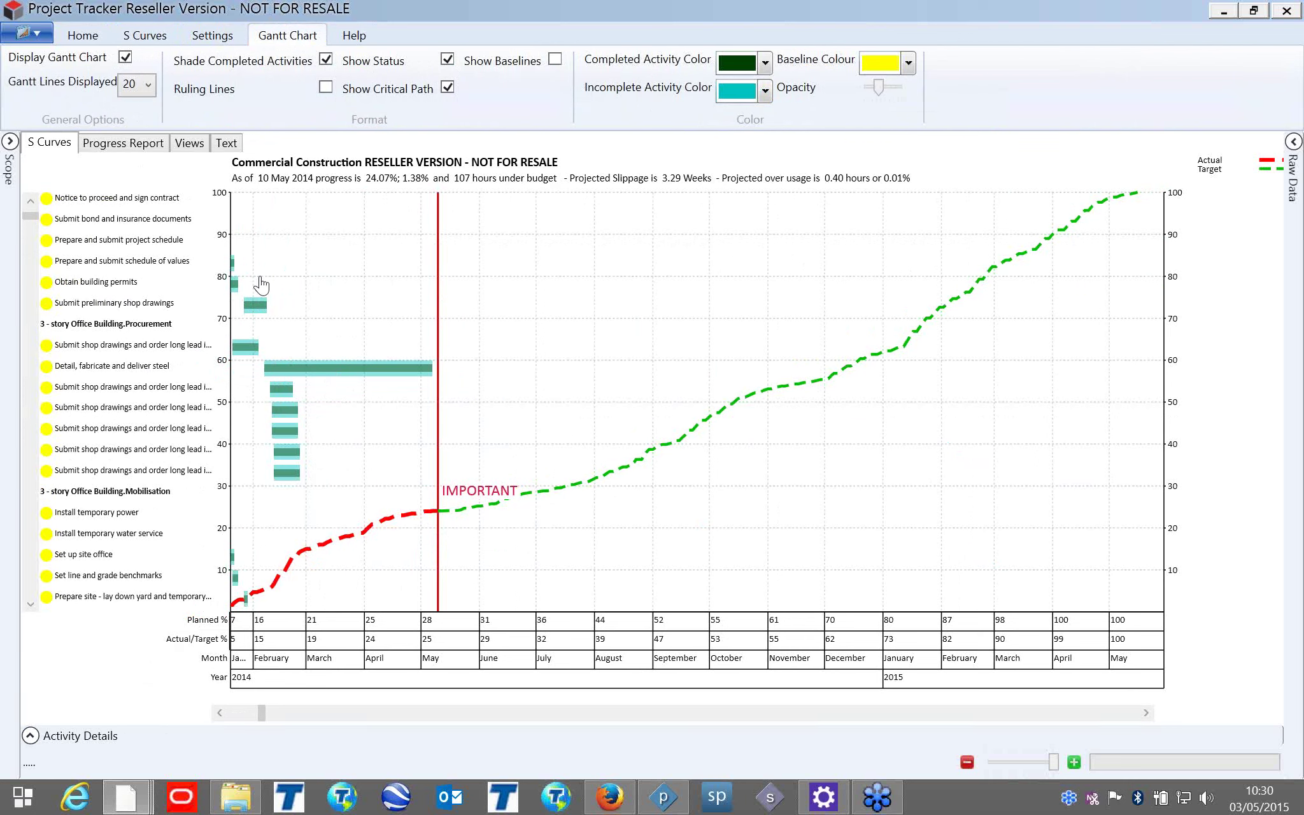
left_click_drag(32, 217, 30, 305)
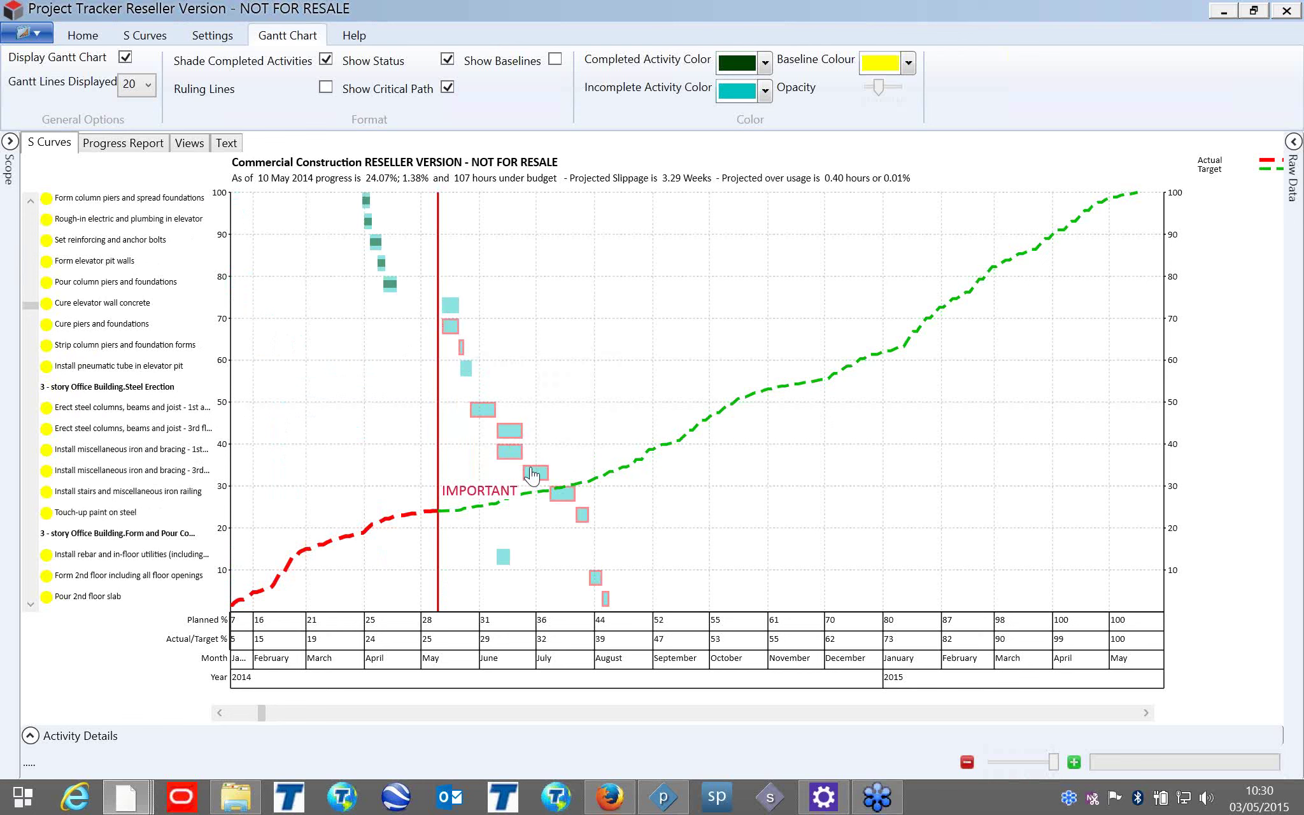
mouse_move(533, 474)
left_click_drag(32, 312, 533, 405)
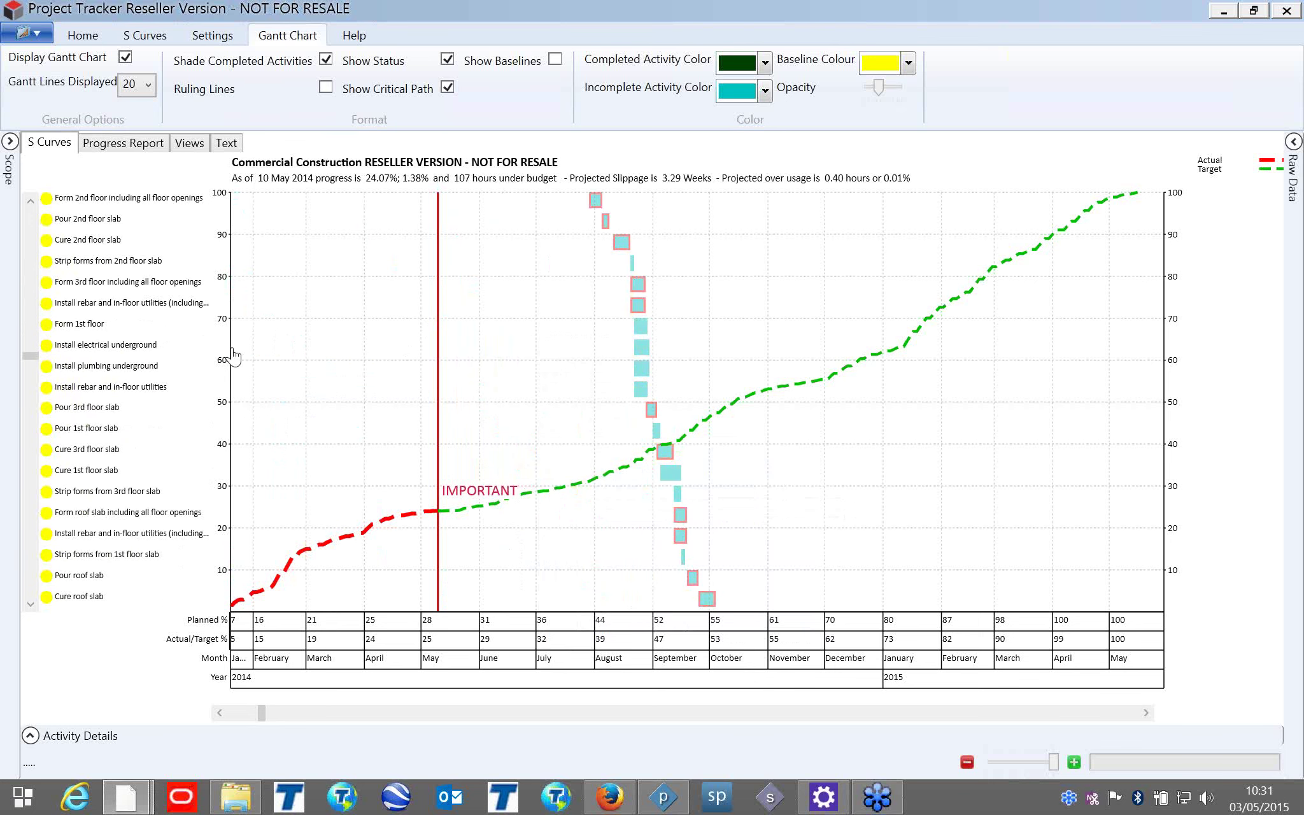
Hide and show again the critical path on the Gantt chart, and turn on the display of baselines.
mouse_move(27, 348)
left_mouse_down()
mouse_move(29, 258)
mouse_move(60, 255)
left_mouse_up()
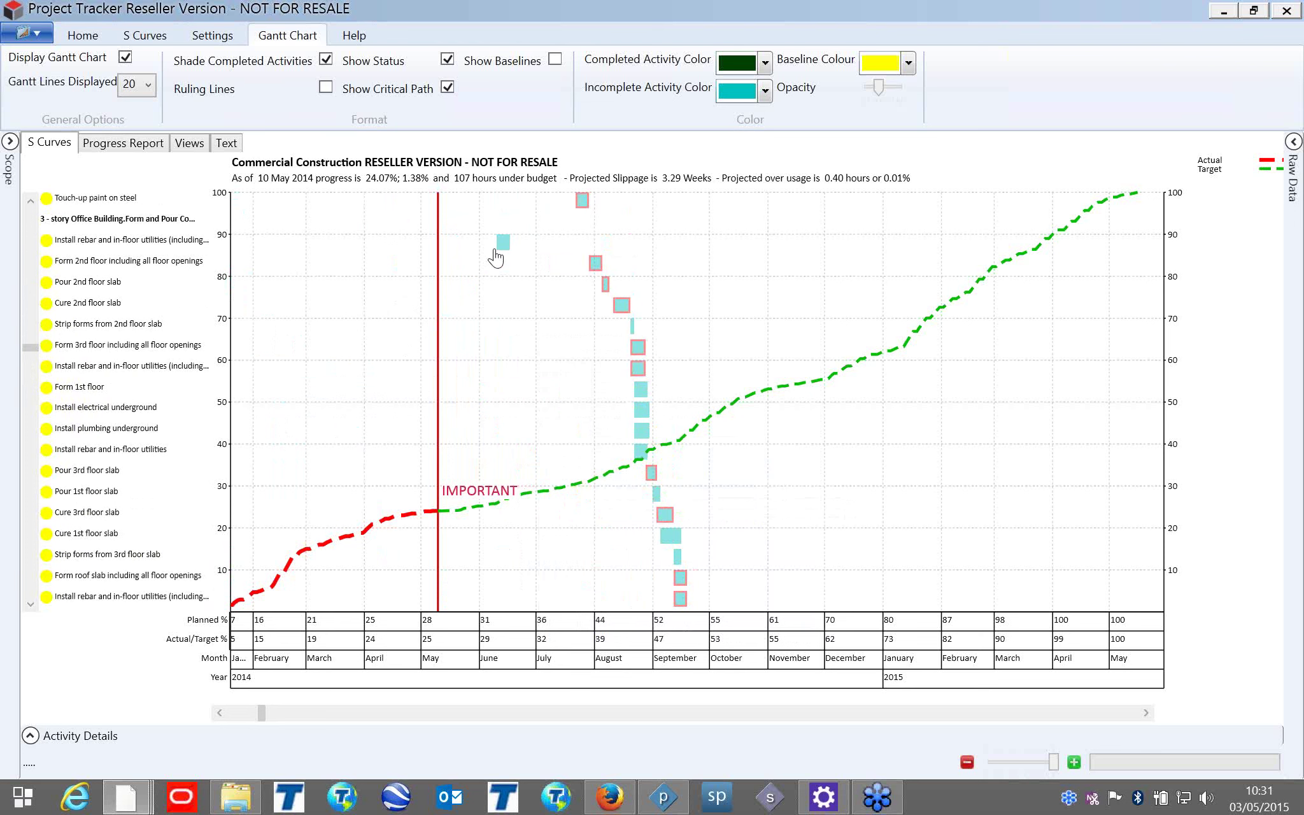
left_click(447, 88)
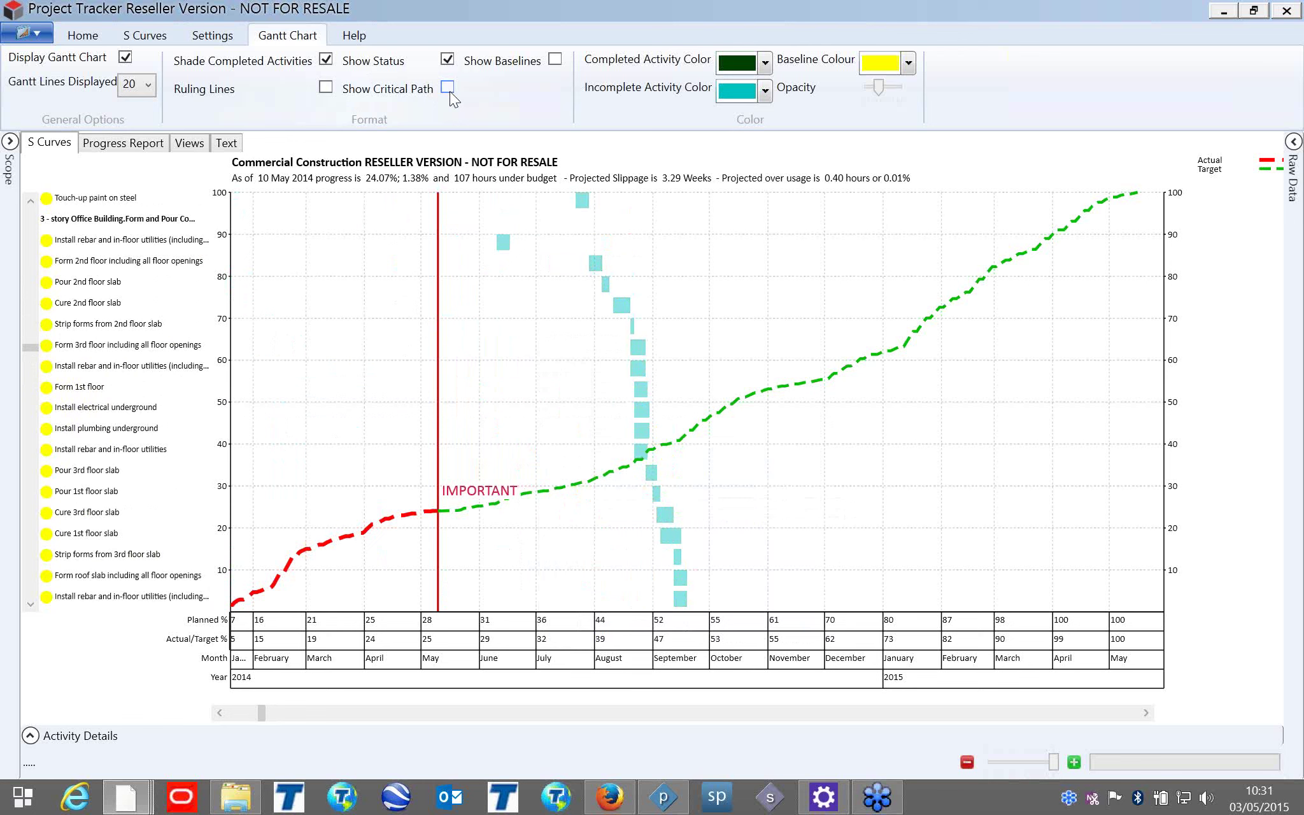
left_click(447, 88)
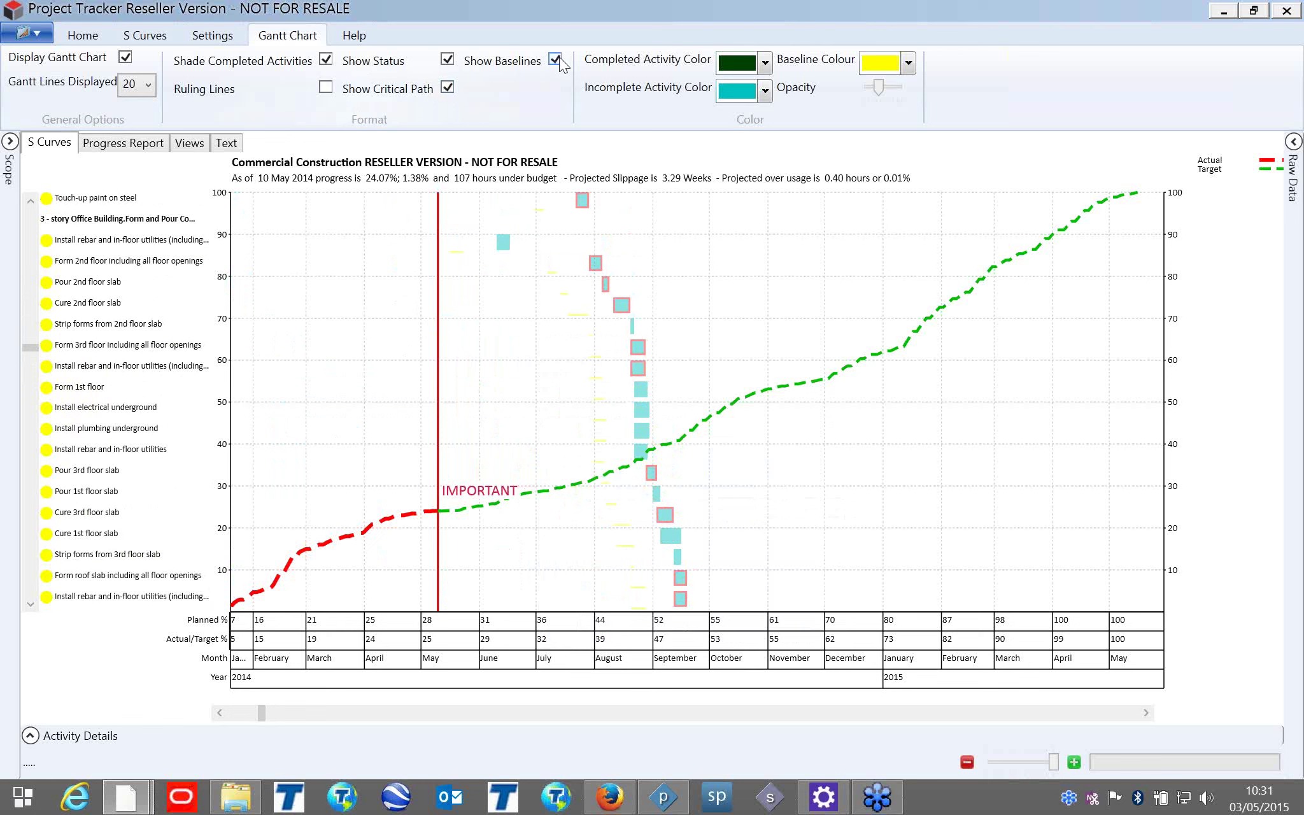
Compare the Gantt activity bars with the Baseline 2 bars, and return the comparison baseline to Baseline 1.
left_click(92, 35)
left_click(205, 35)
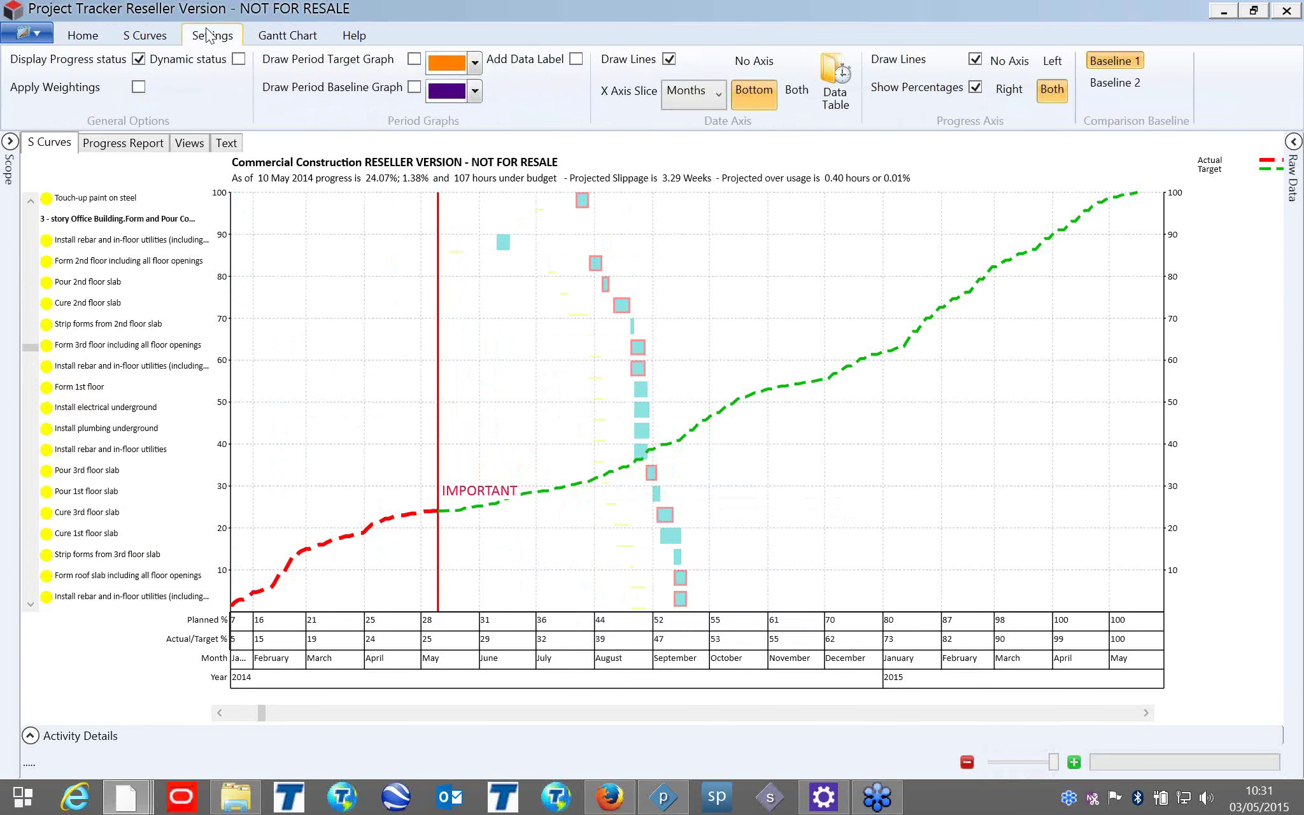
left_click(1106, 78)
left_click(1113, 79)
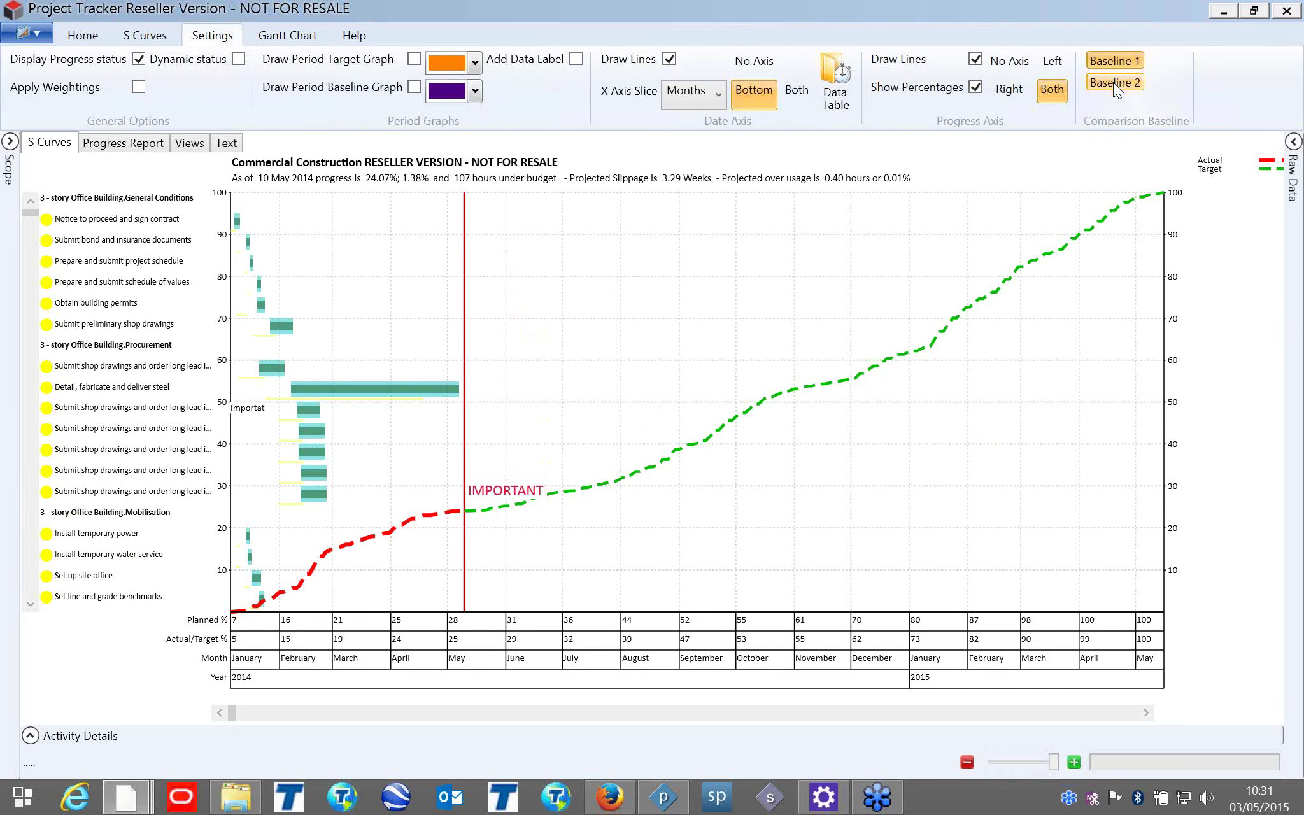
left_click(1112, 83)
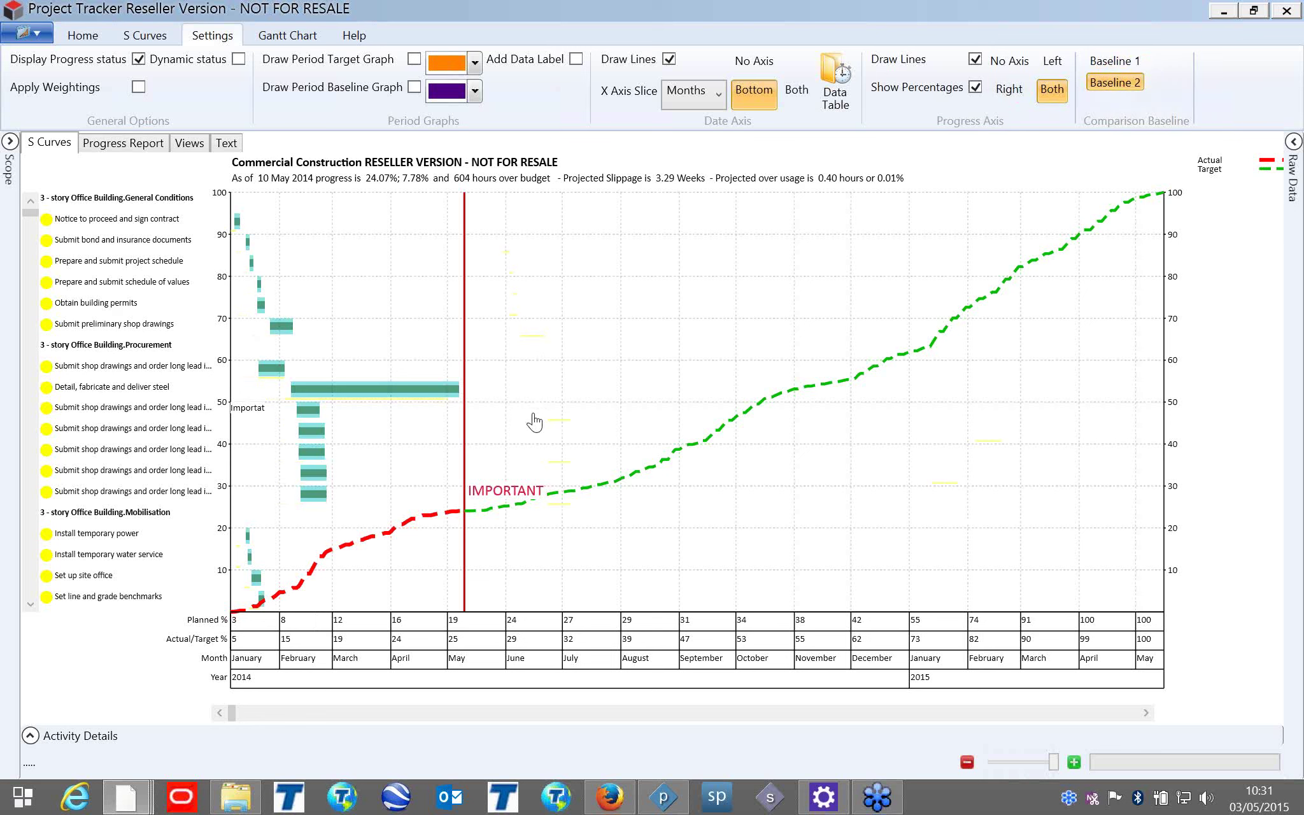
left_click(1122, 58)
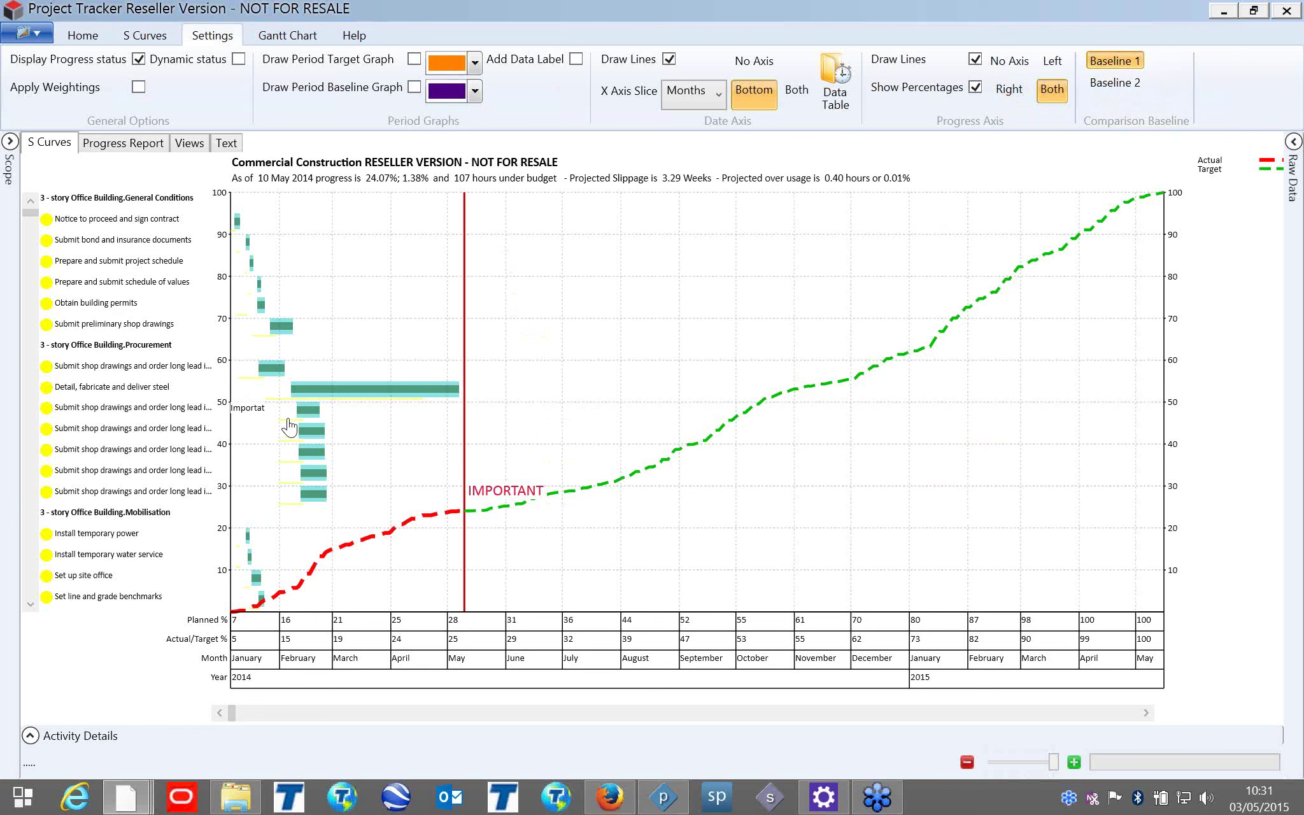
Set the Gantt chart's baseline colour to green and increase the opacity of the bars.
left_click(275, 42)
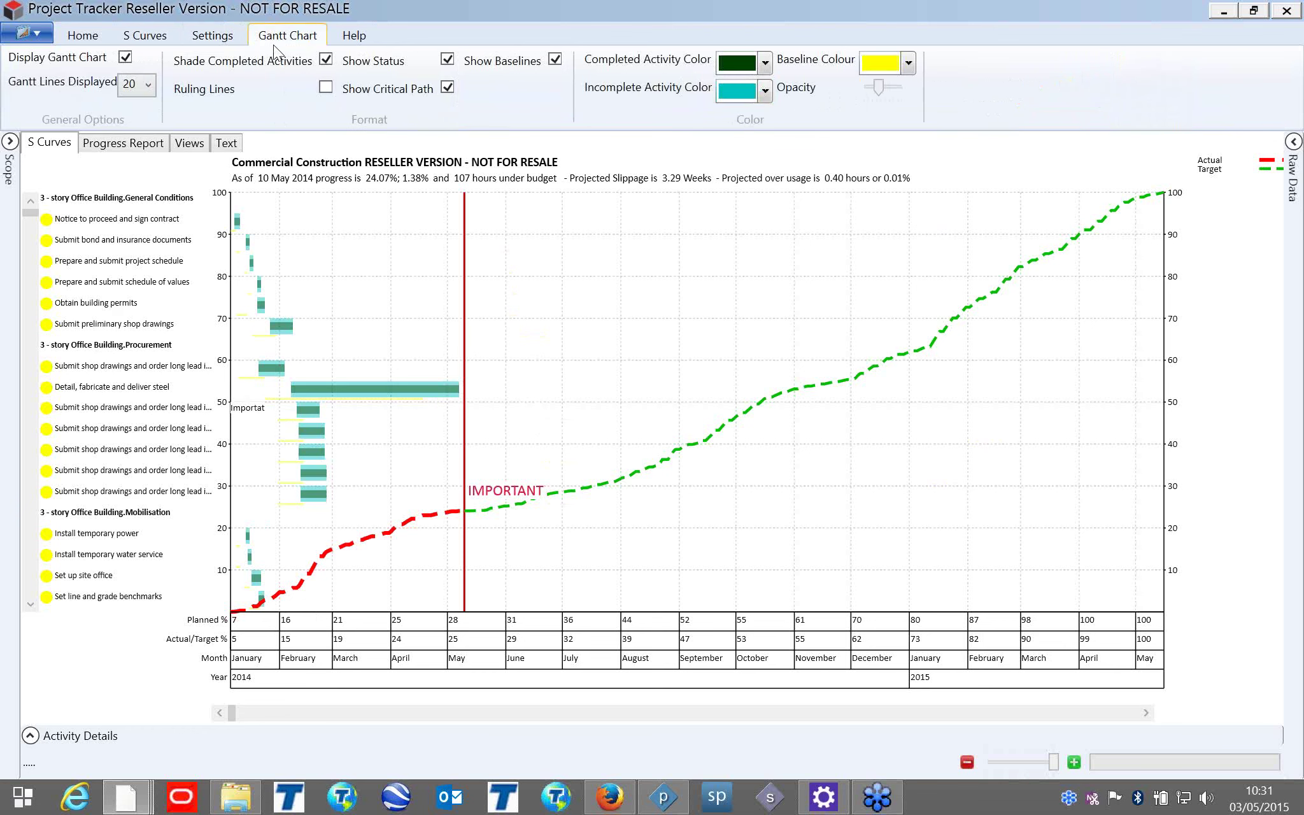
left_click(914, 65)
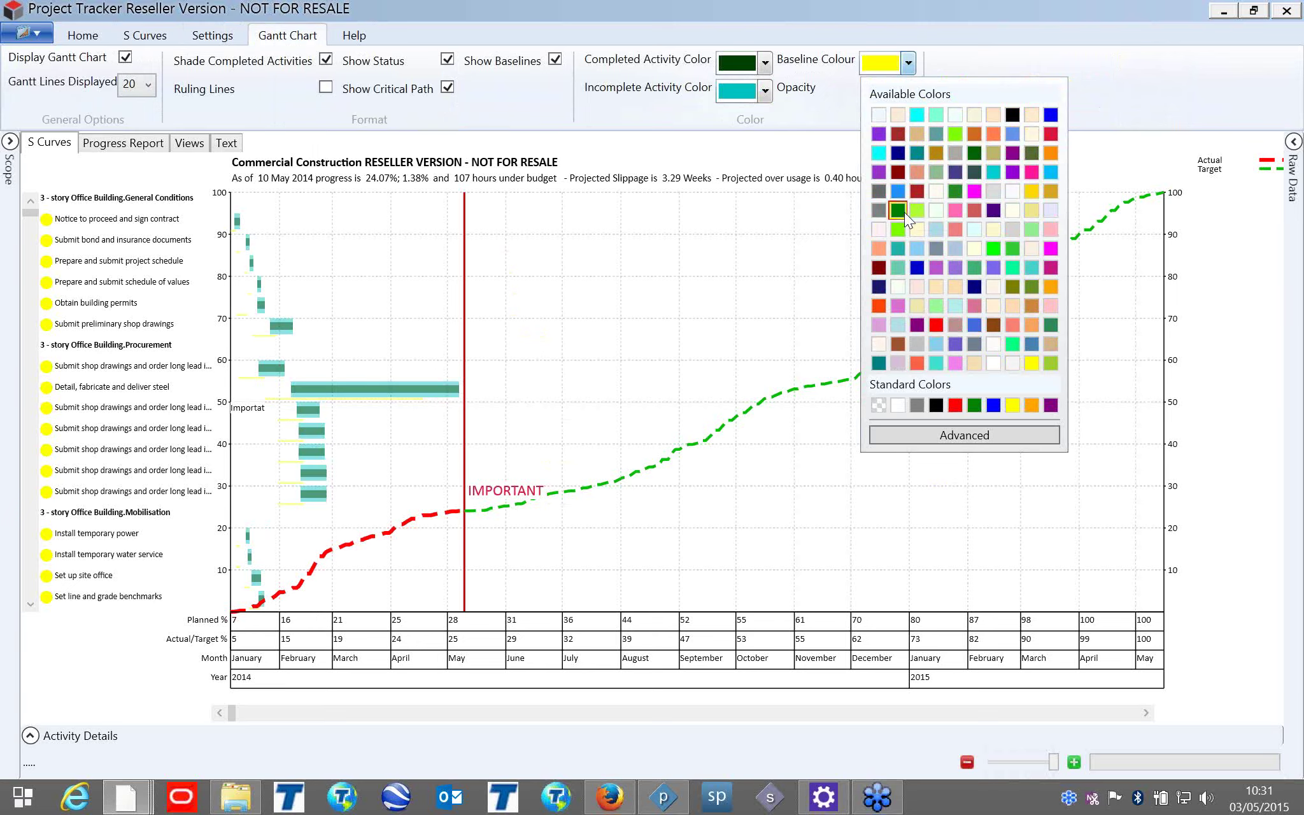
left_click(904, 212)
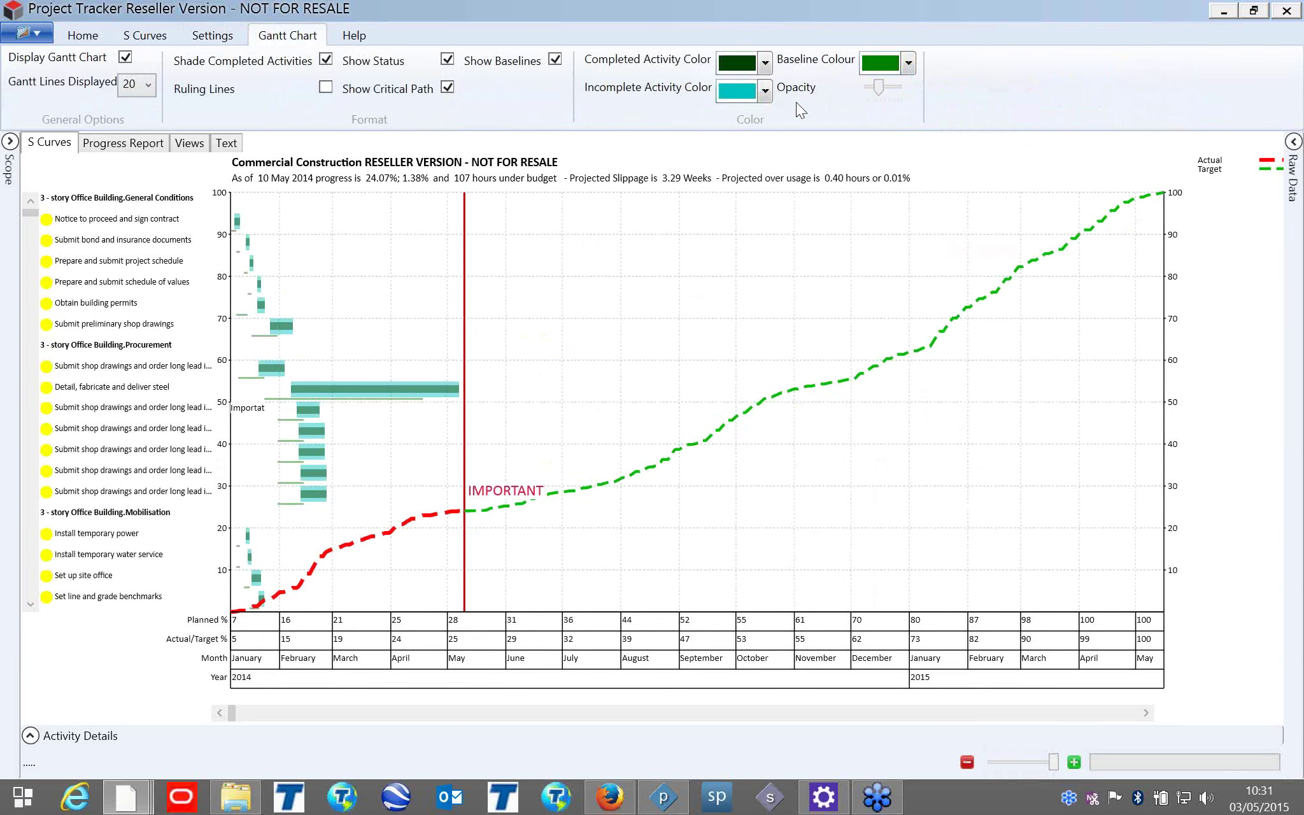
left_click(892, 89)
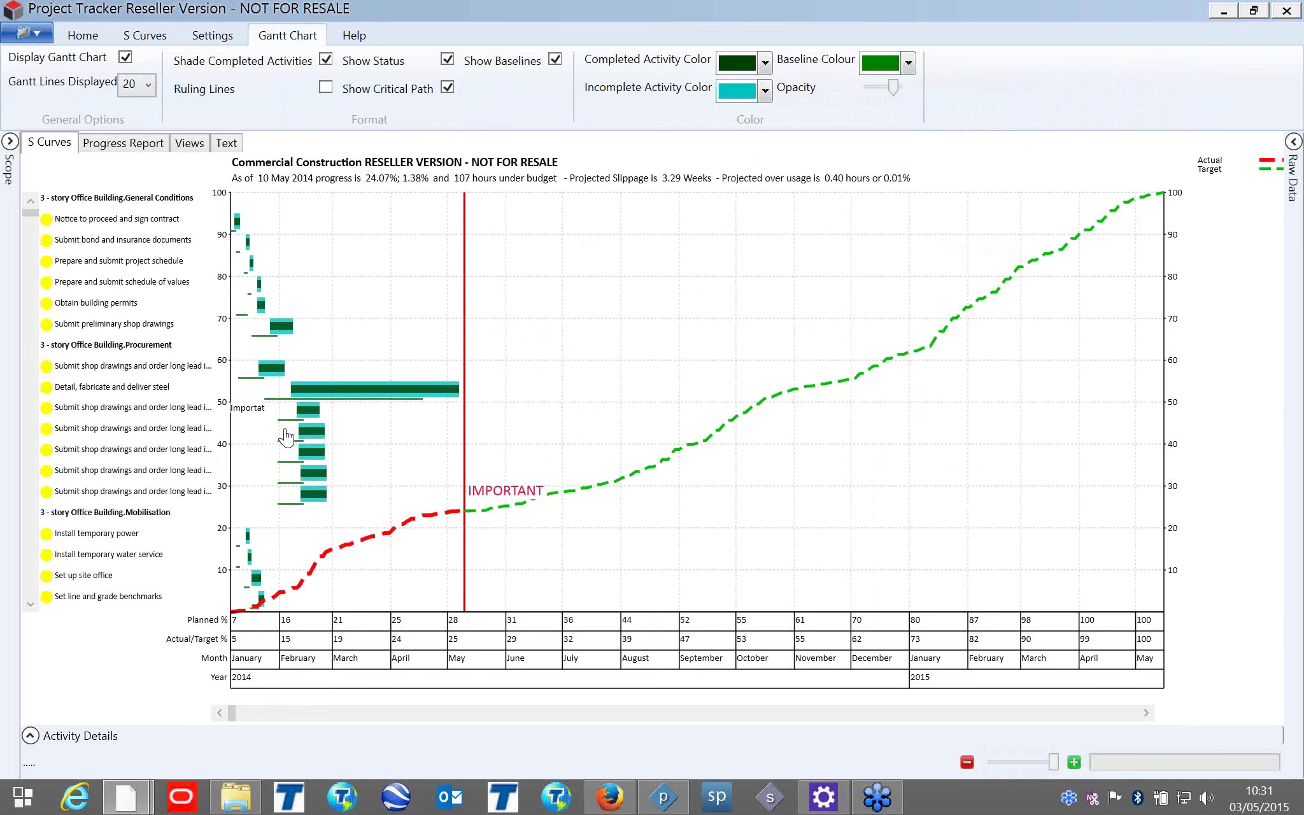
Switch the comparison baseline to Baseline 2.
left_click(80, 42)
left_click(205, 34)
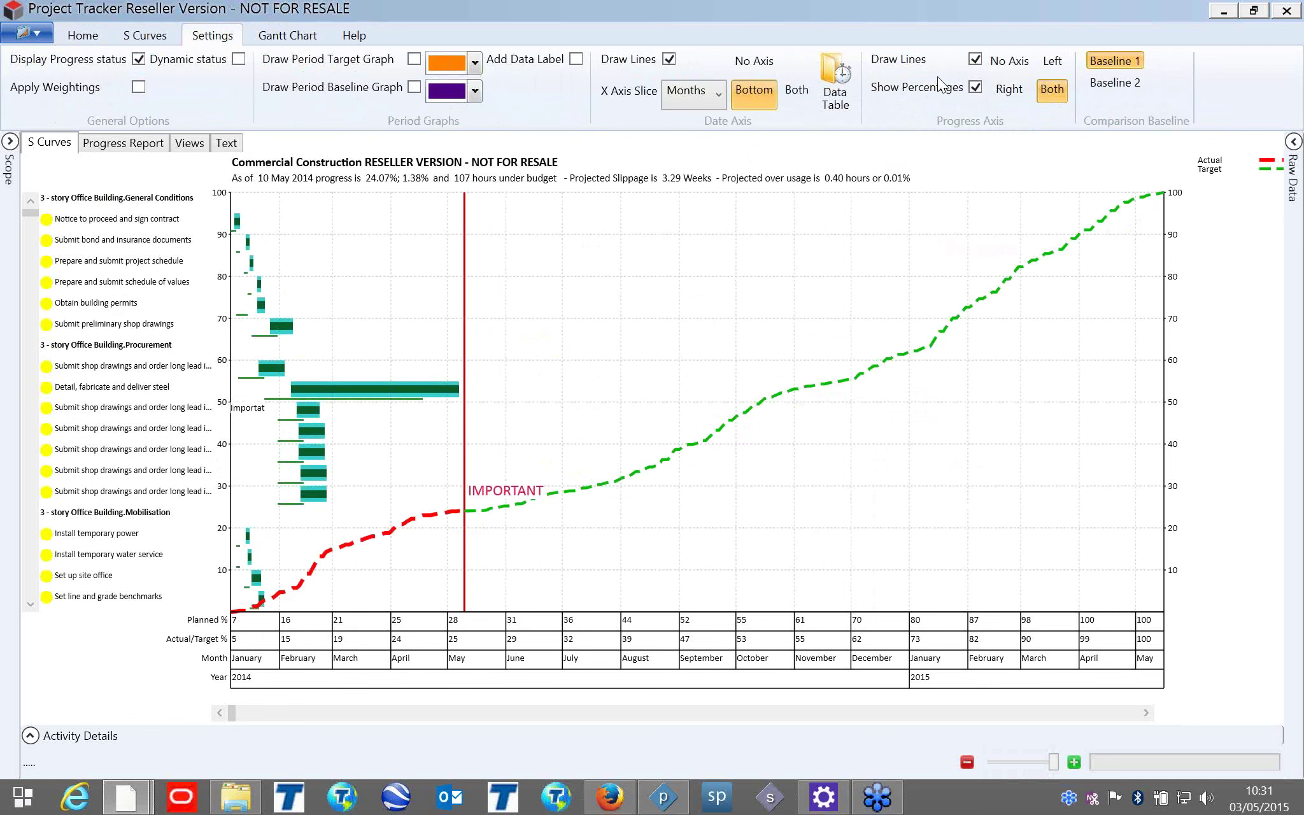
left_click(1132, 83)
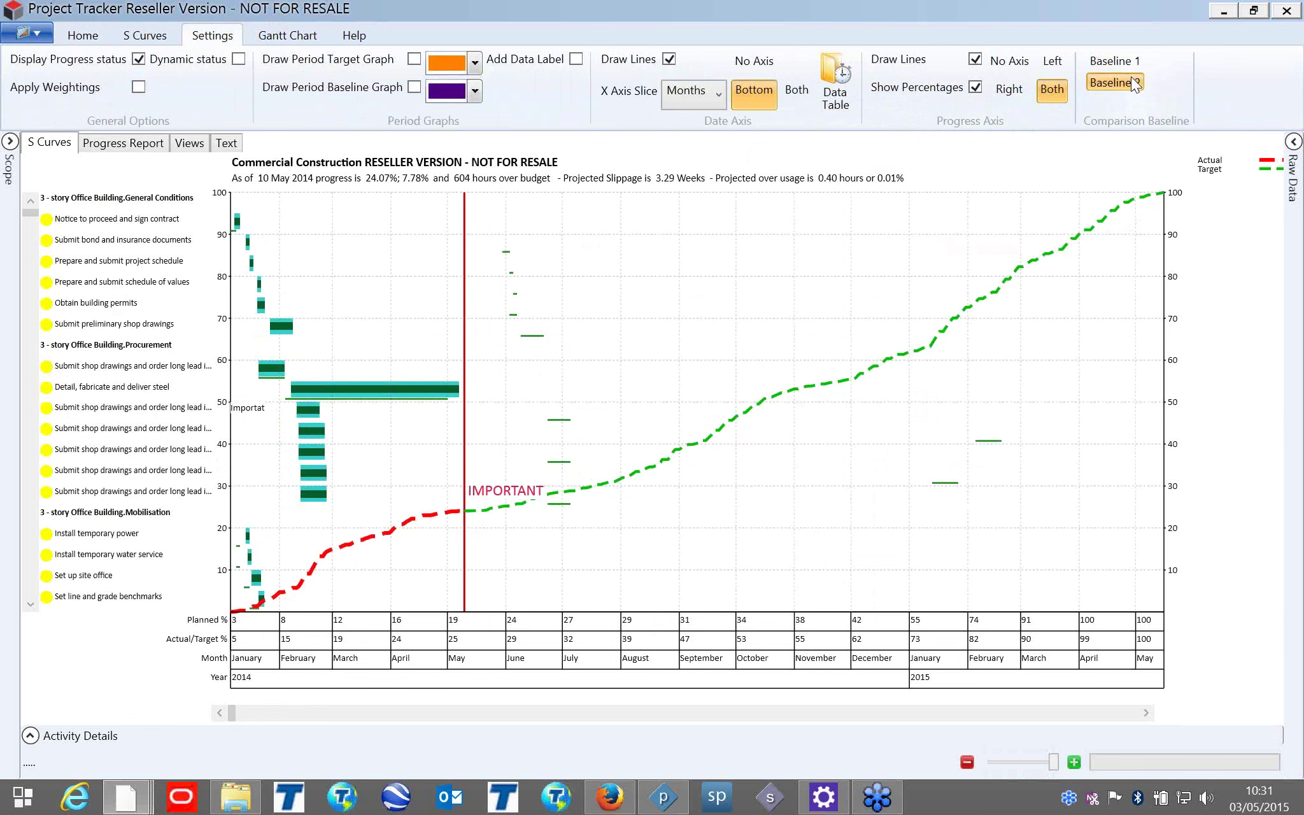
Set the number of displayed Gantt lines to 40.
left_click(302, 43)
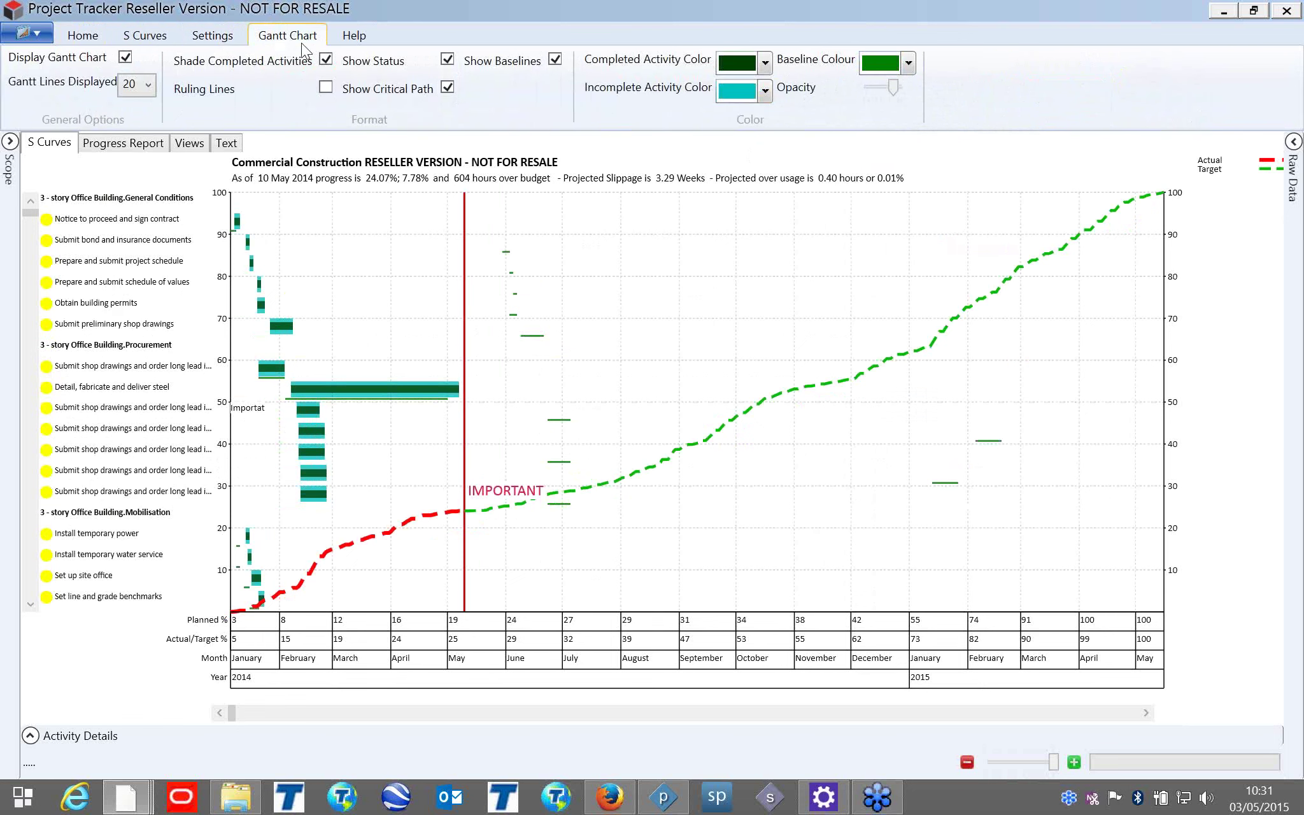
left_click(148, 86)
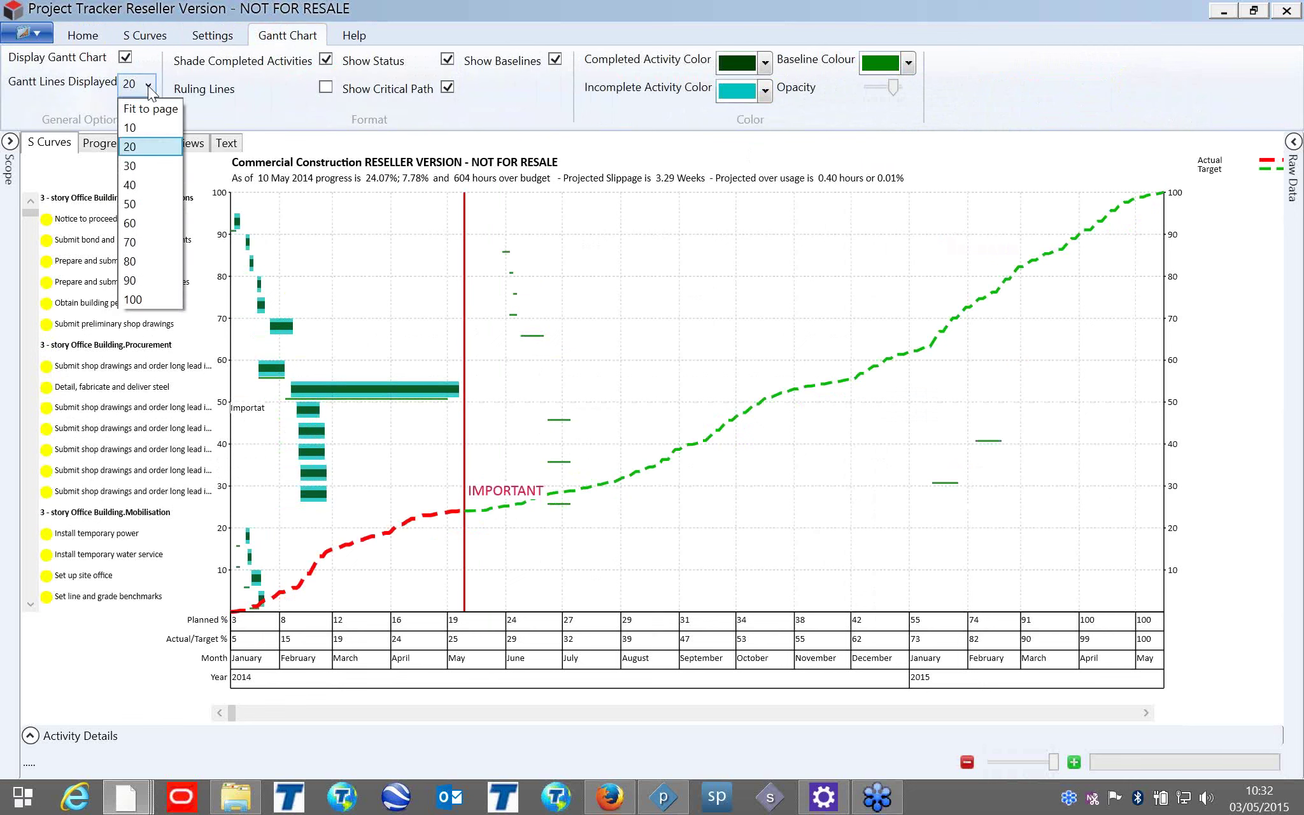
left_click(161, 184)
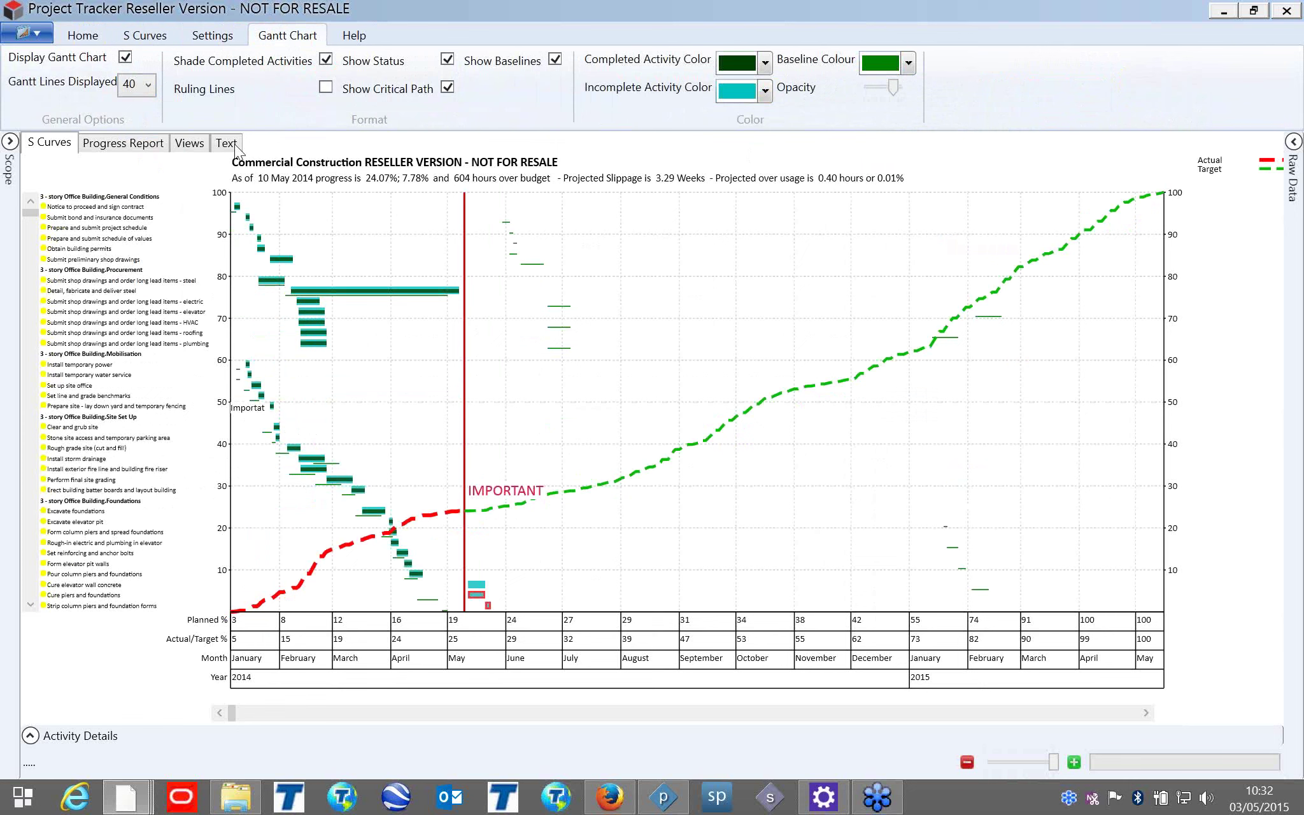
View the available interface languages, keeping English (United Kingdom).
left_click(346, 37)
left_click(344, 57)
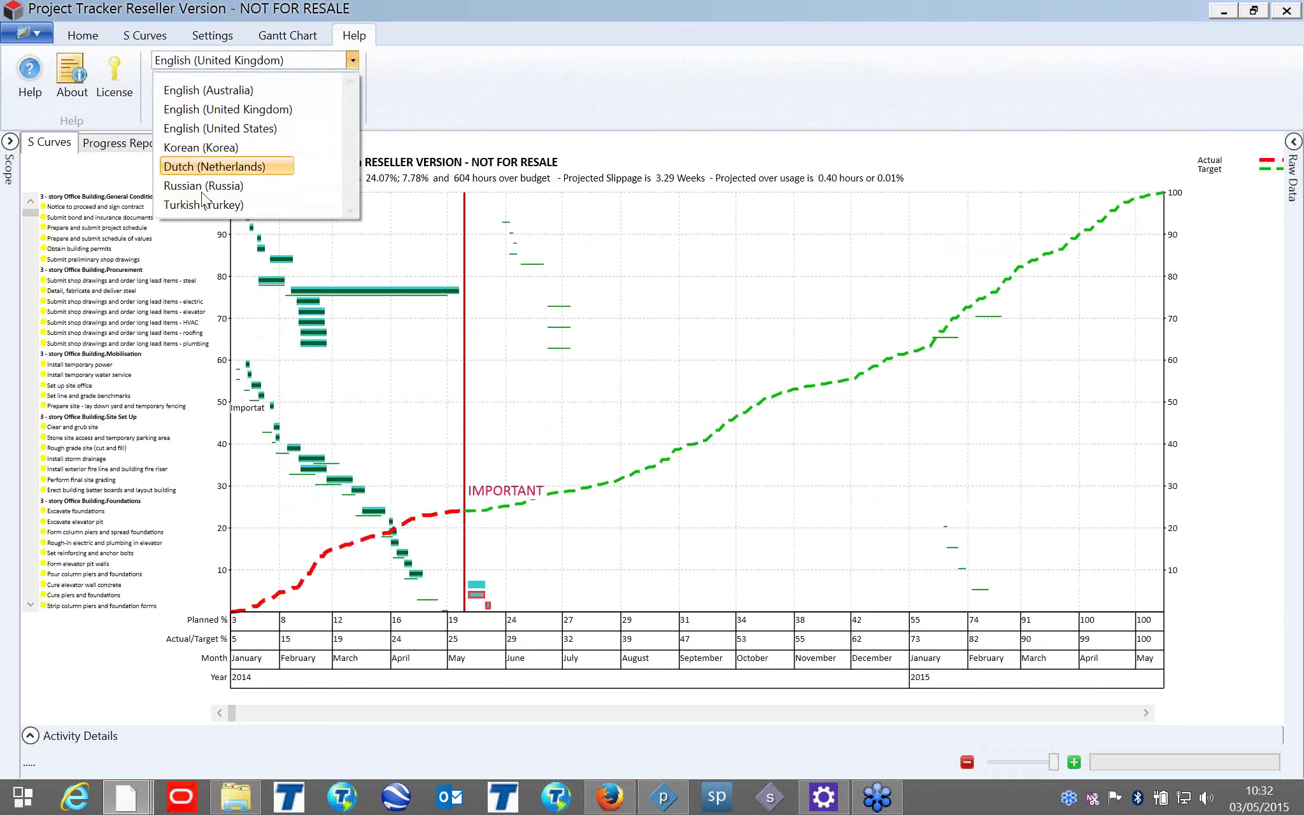
left_click(453, 110)
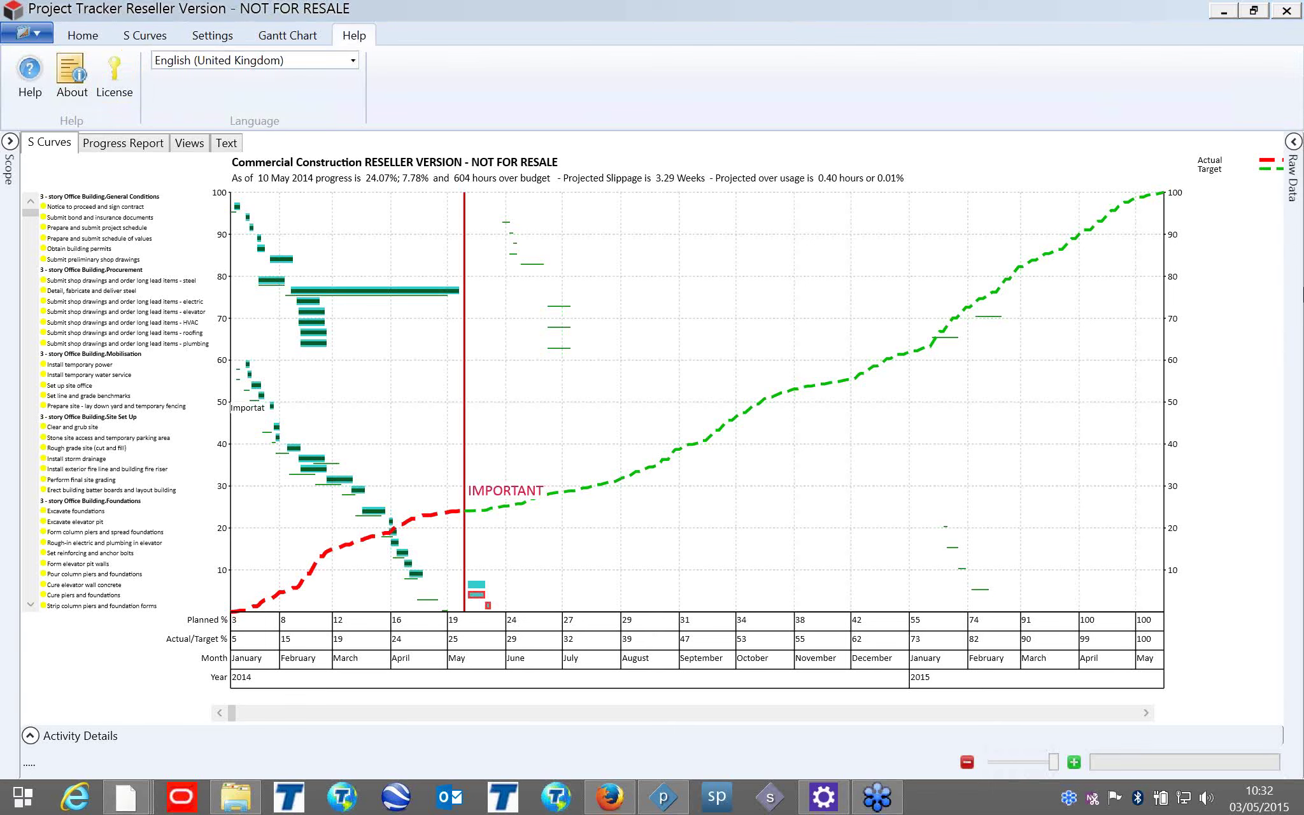
Examine the daily actual, target and baseline values in the raw data table, and hide the table again.
left_click(1290, 152)
left_click(1289, 151)
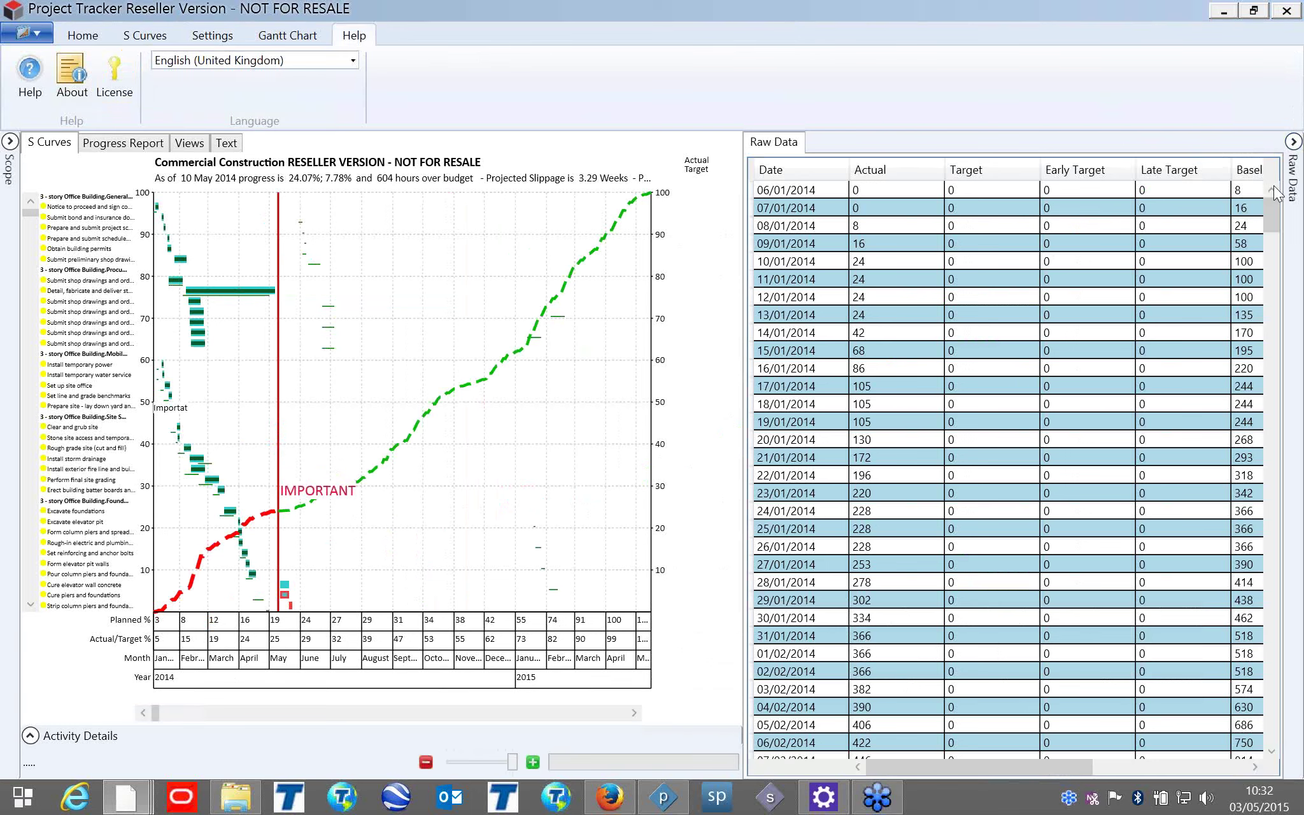
scroll(1267, 306, "down", 1)
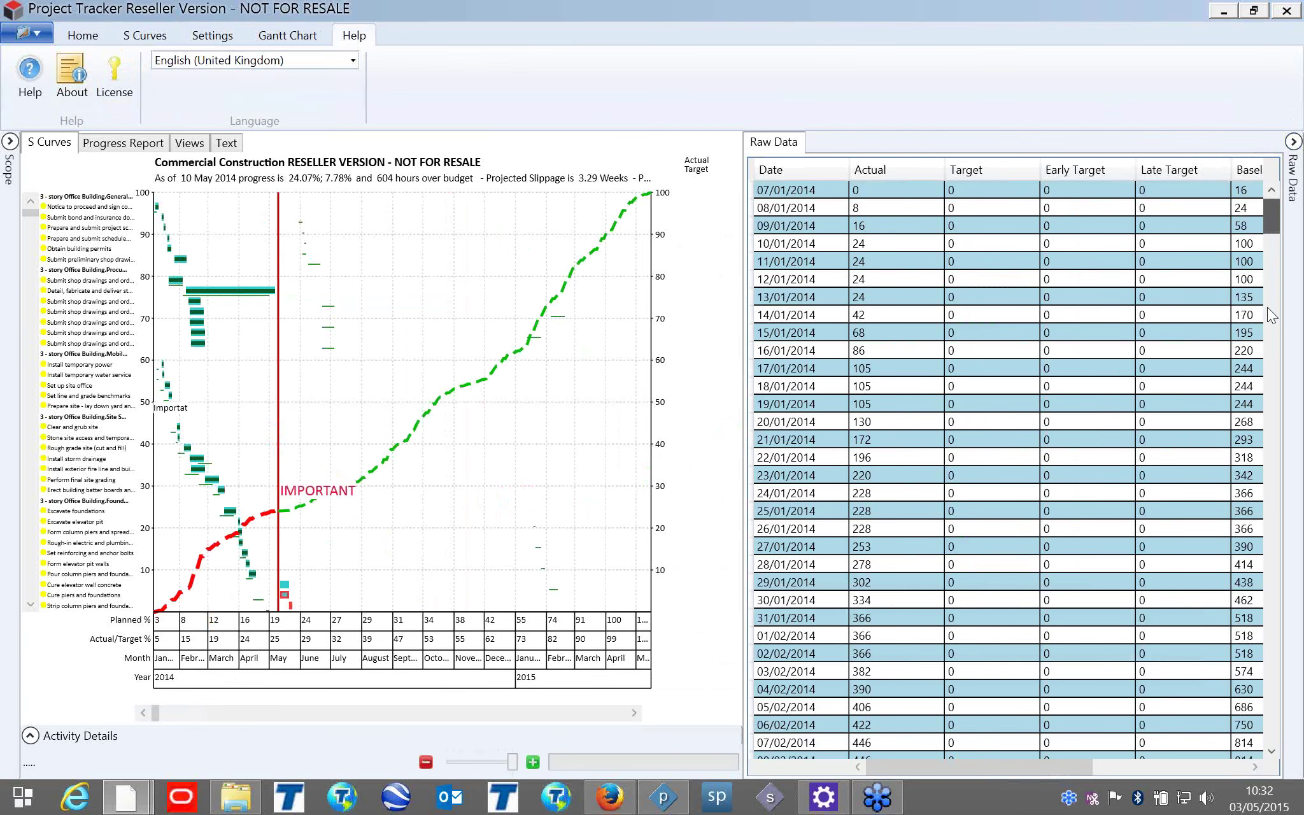
left_click_drag(1267, 307, 1267, 303)
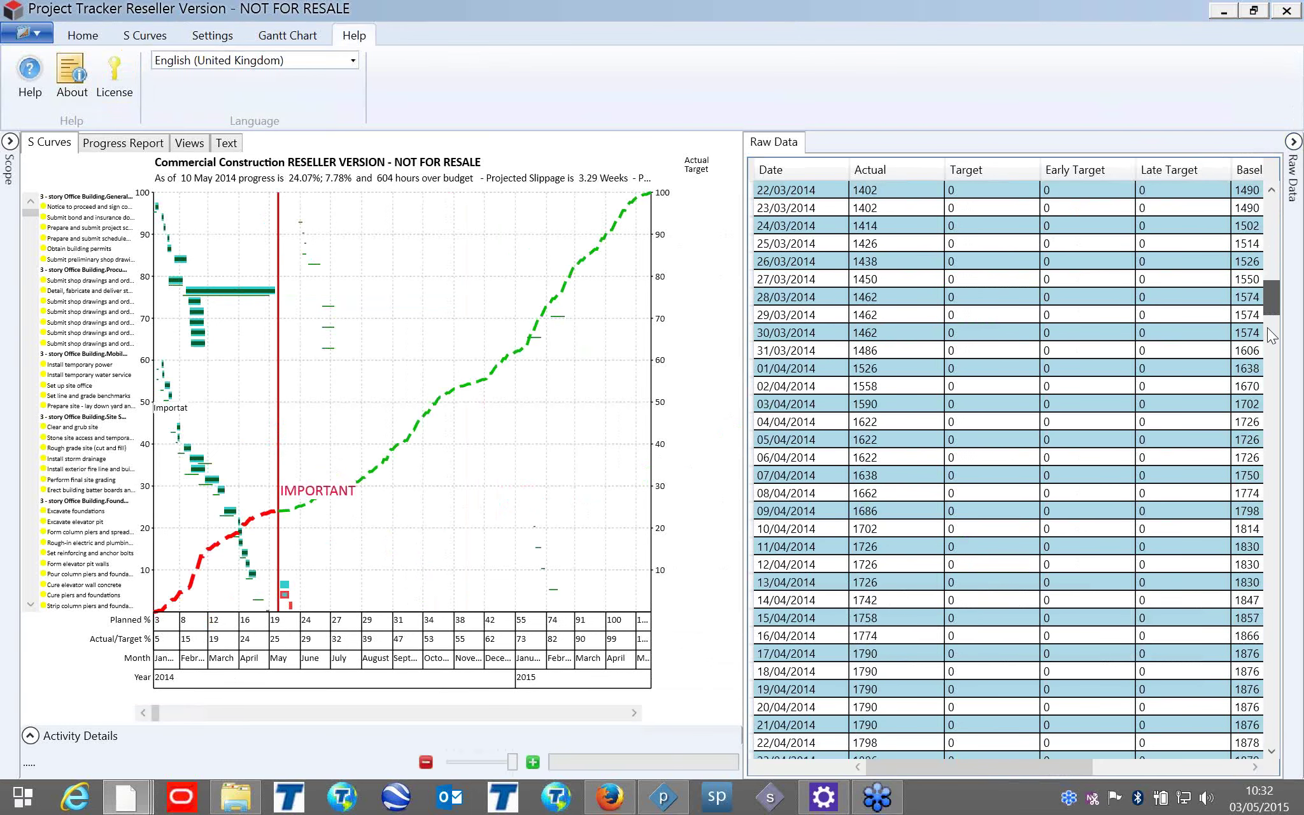
scroll(1268, 319, "down", 15)
scroll(1273, 317, "up", 20)
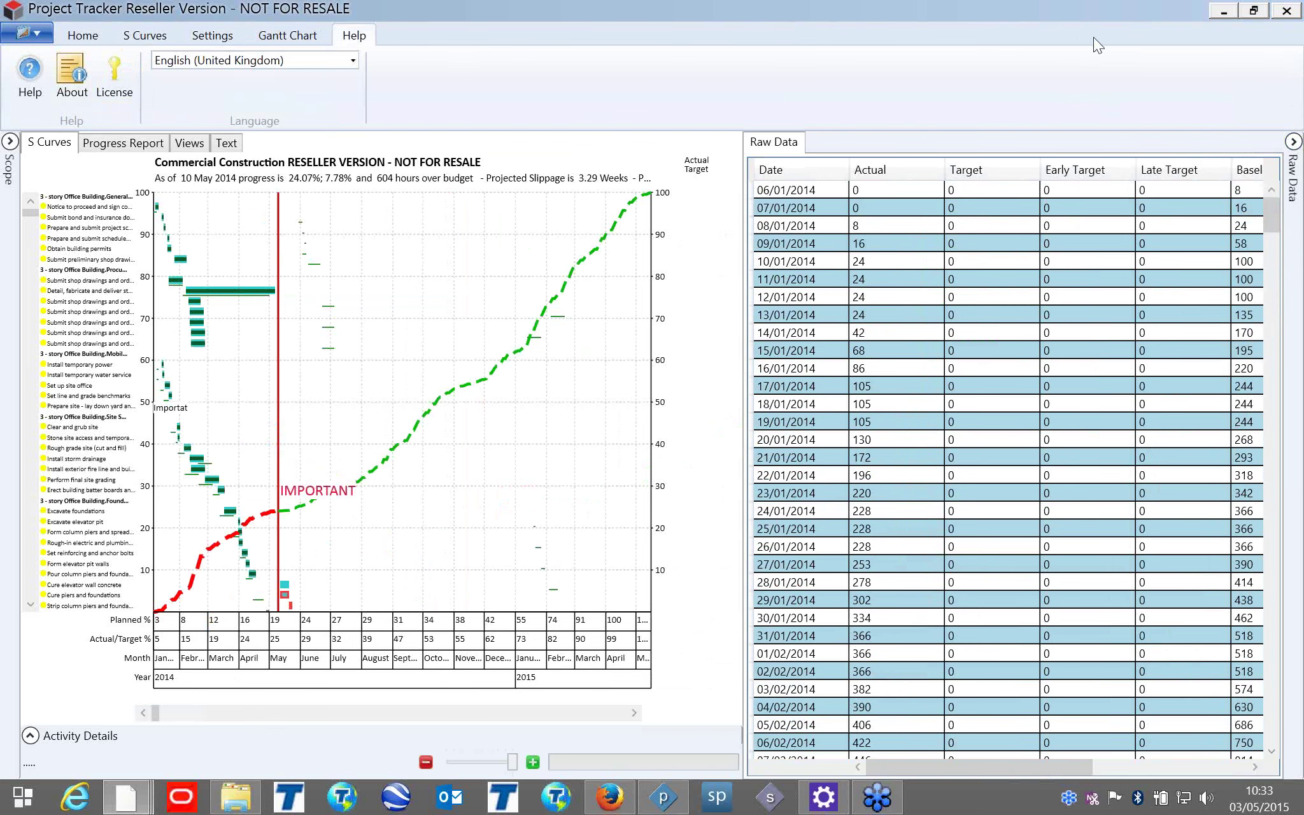
left_click(1292, 142)
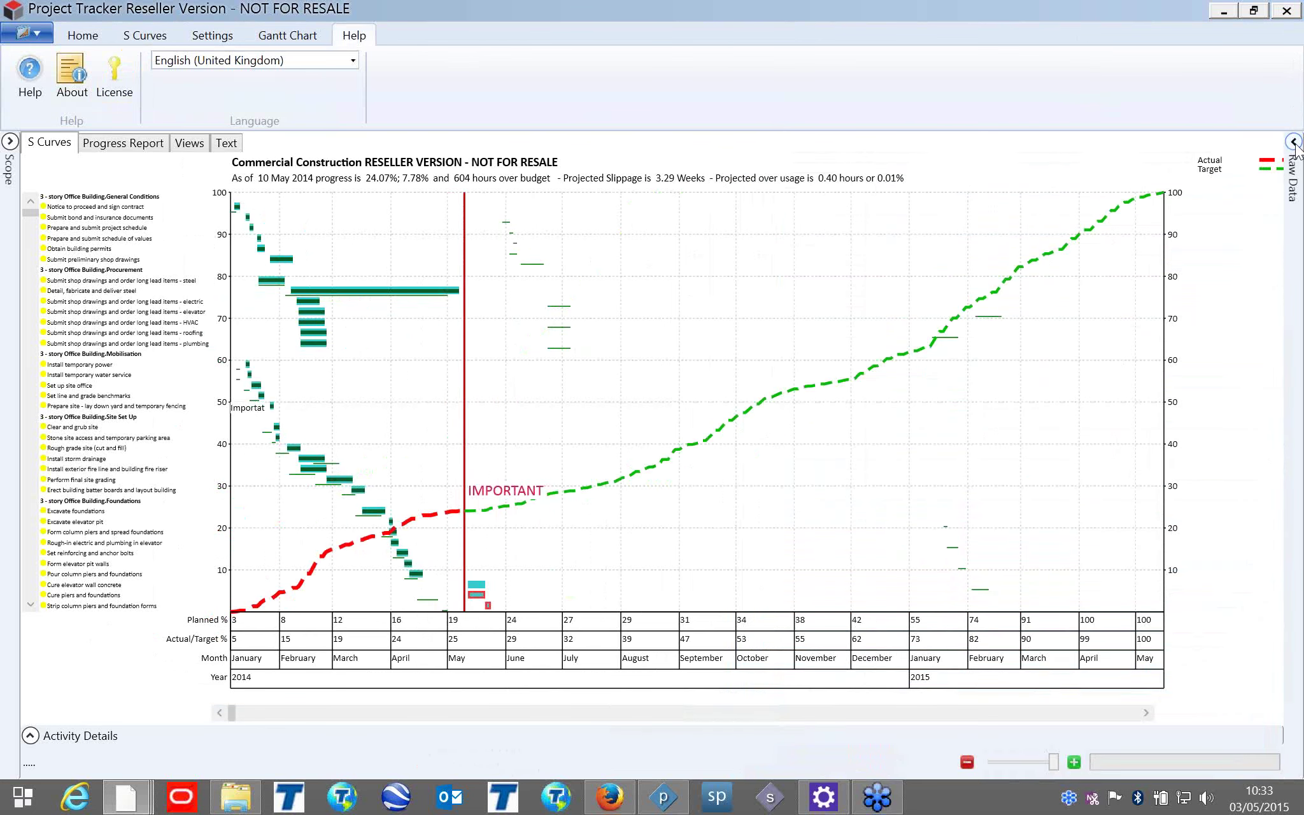
Review the general options, time range and legend text in the print settings, and close them unchanged.
left_click(66, 38)
left_click(29, 39)
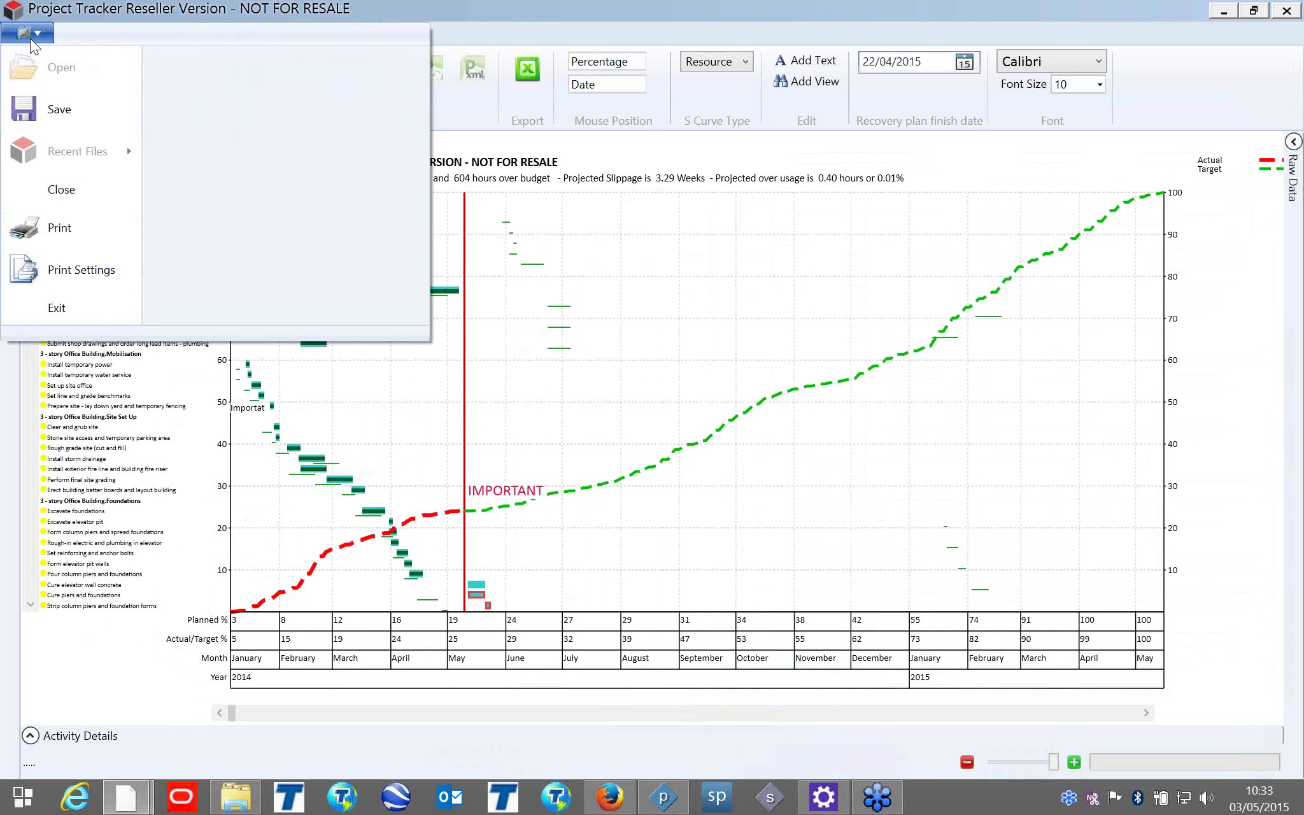
left_click(60, 269)
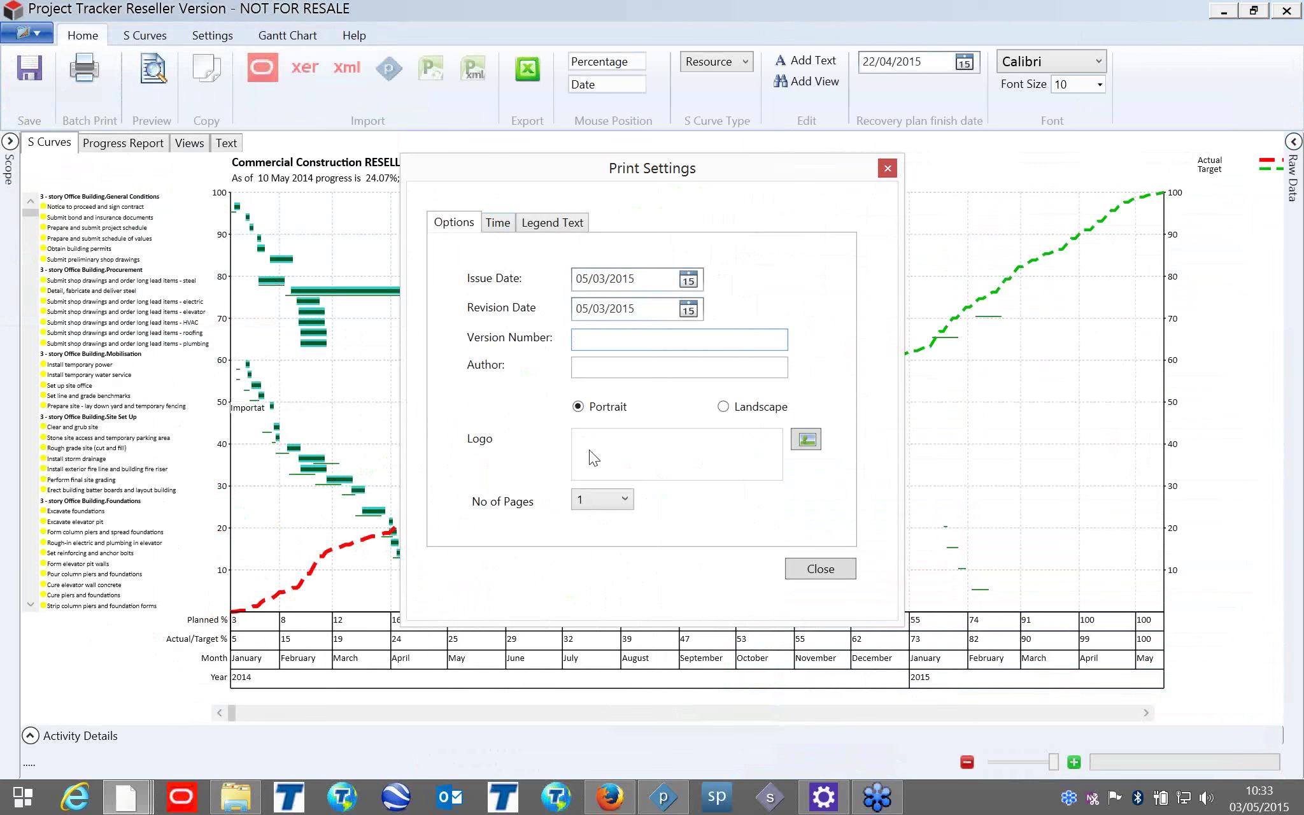
left_click(592, 499)
left_click(593, 501)
left_click(496, 226)
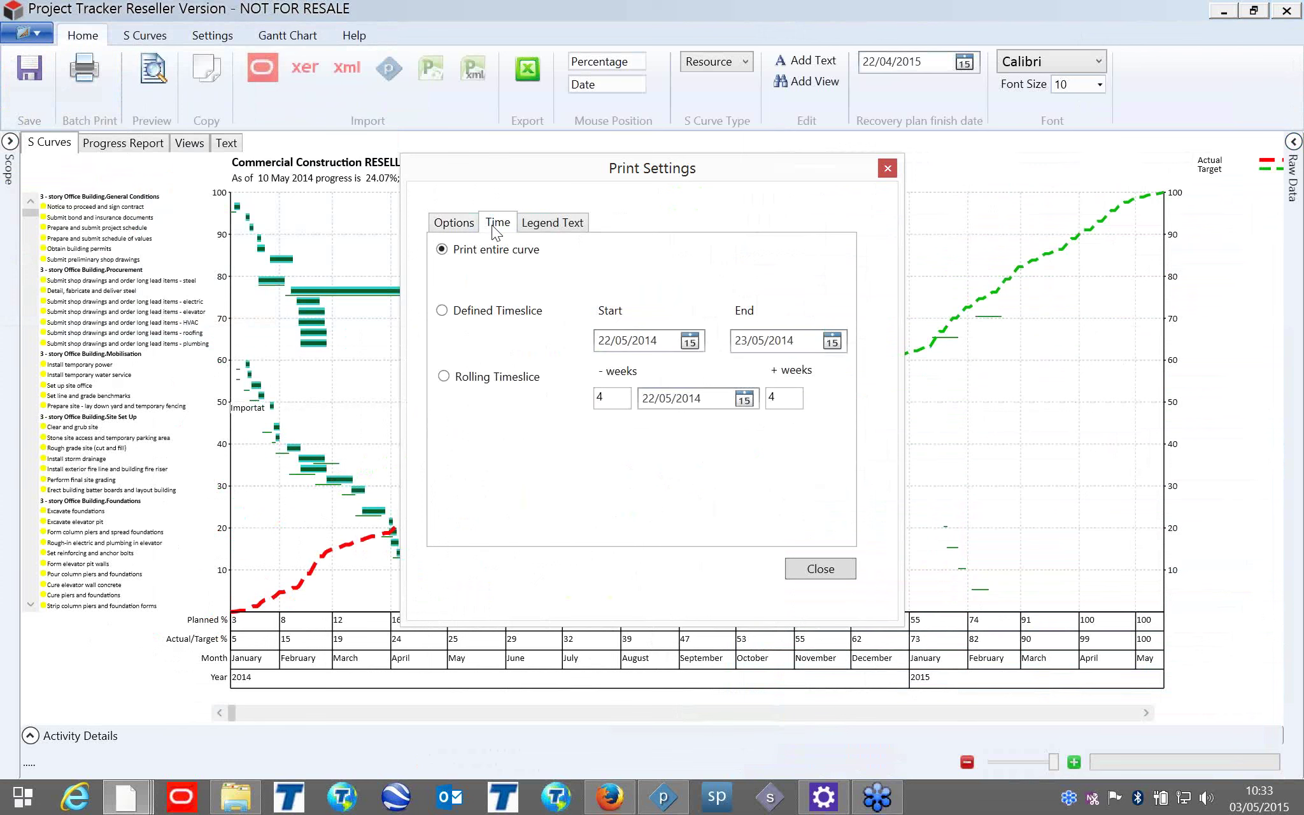
left_click(543, 219)
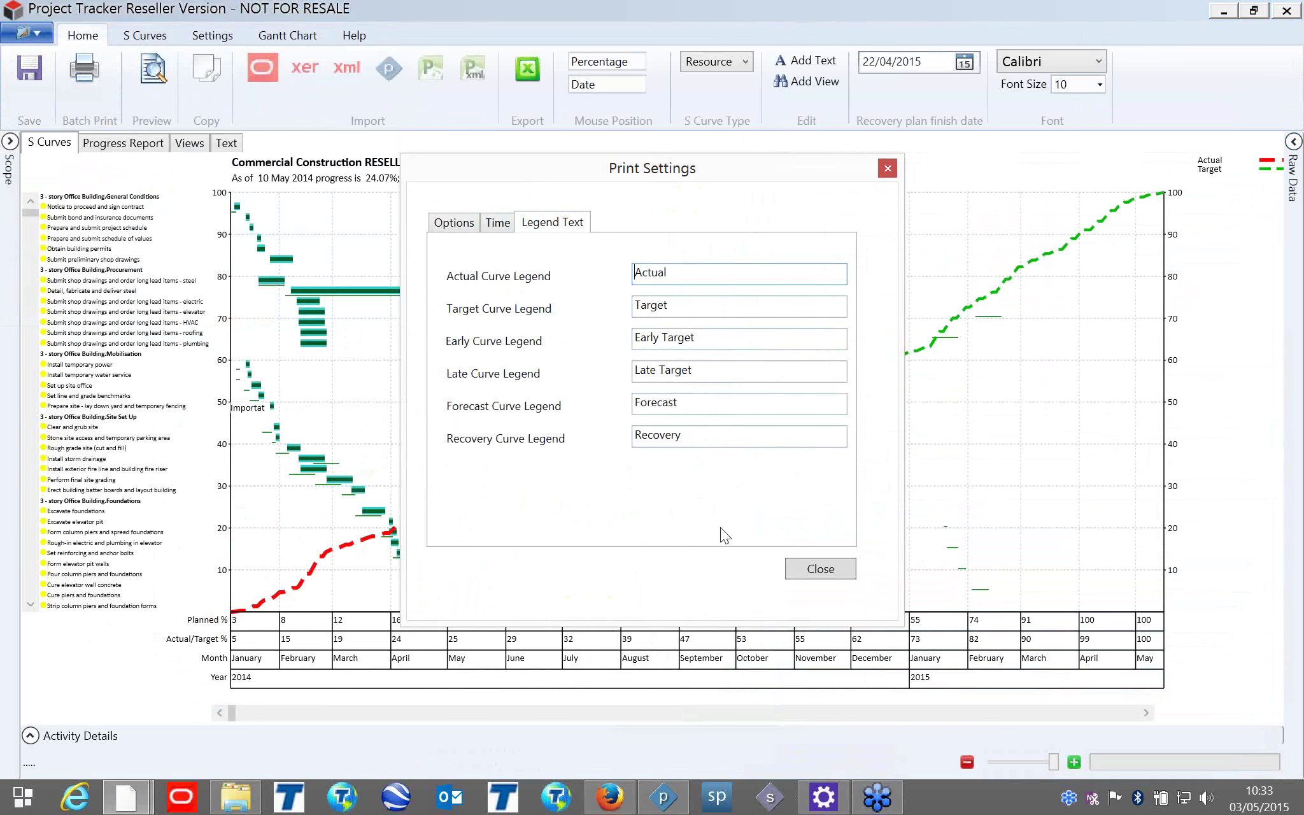
left_click(814, 573)
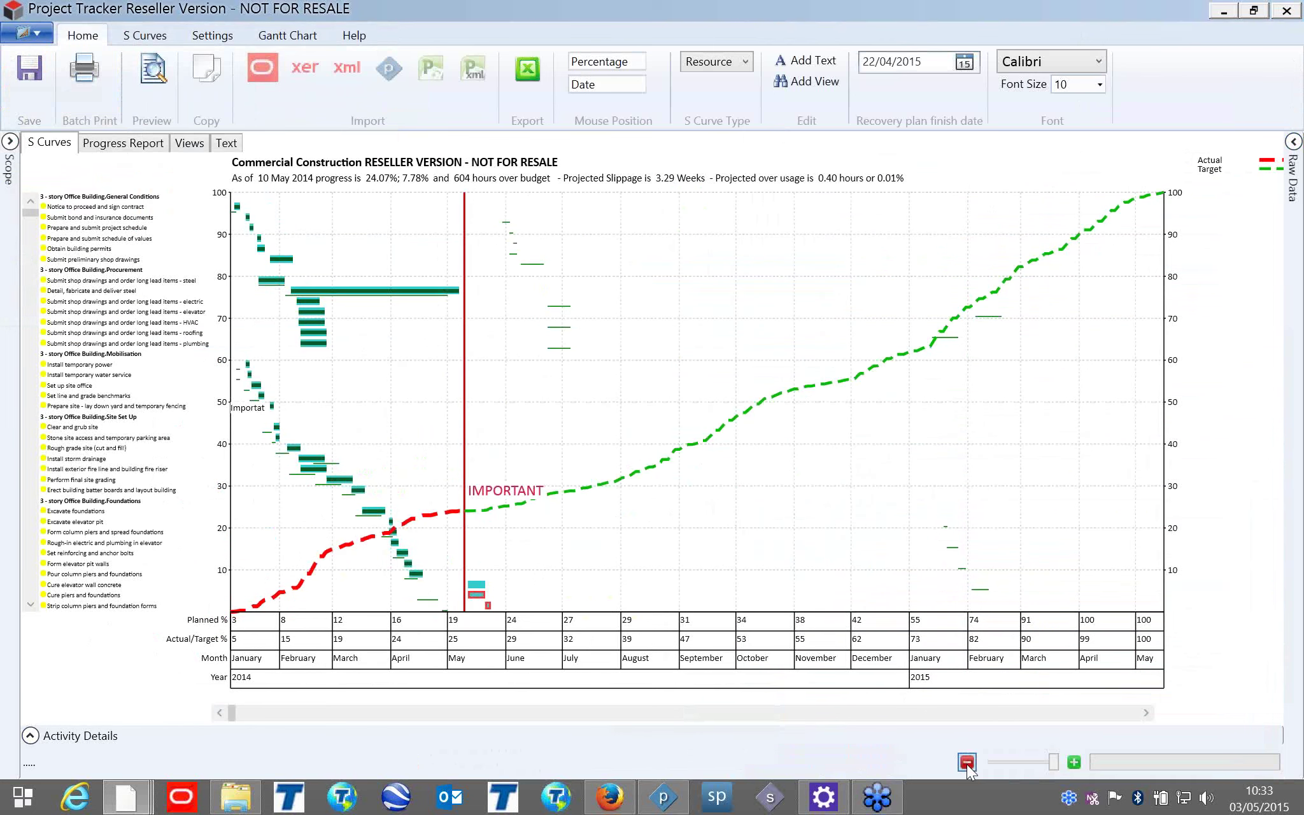
Enlarge the chart's timescale to its maximum and turn off the display of baselines on the Gantt chart.
left_click(1075, 763)
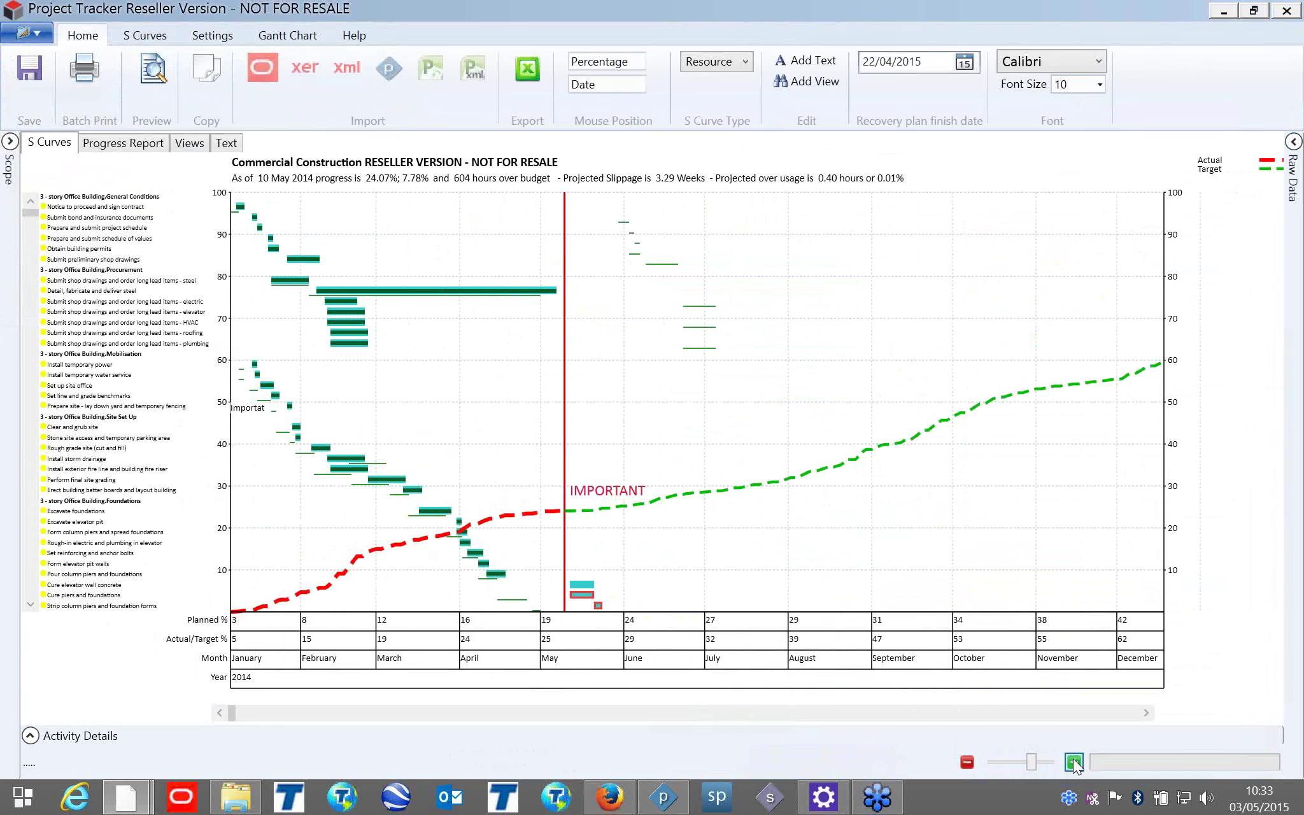
left_click(1074, 763)
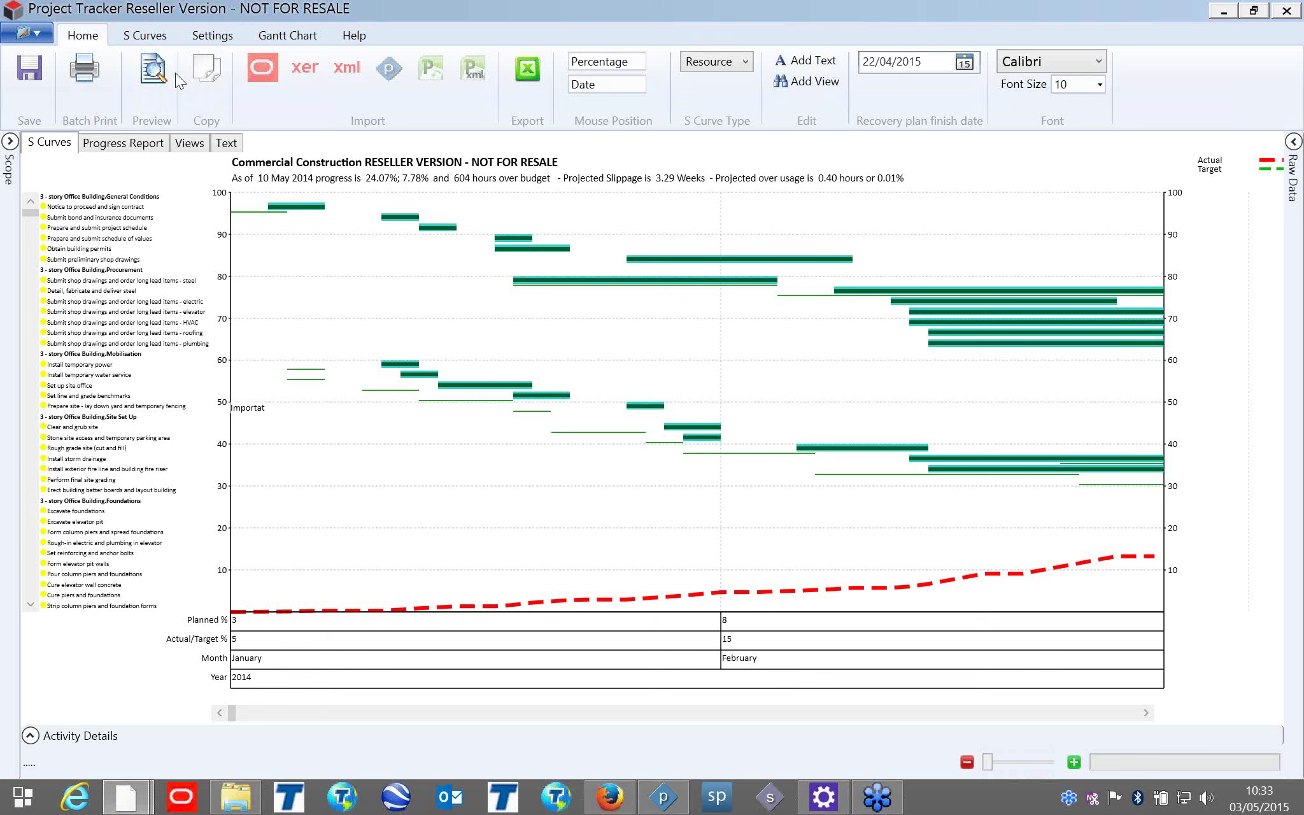
left_click(200, 37)
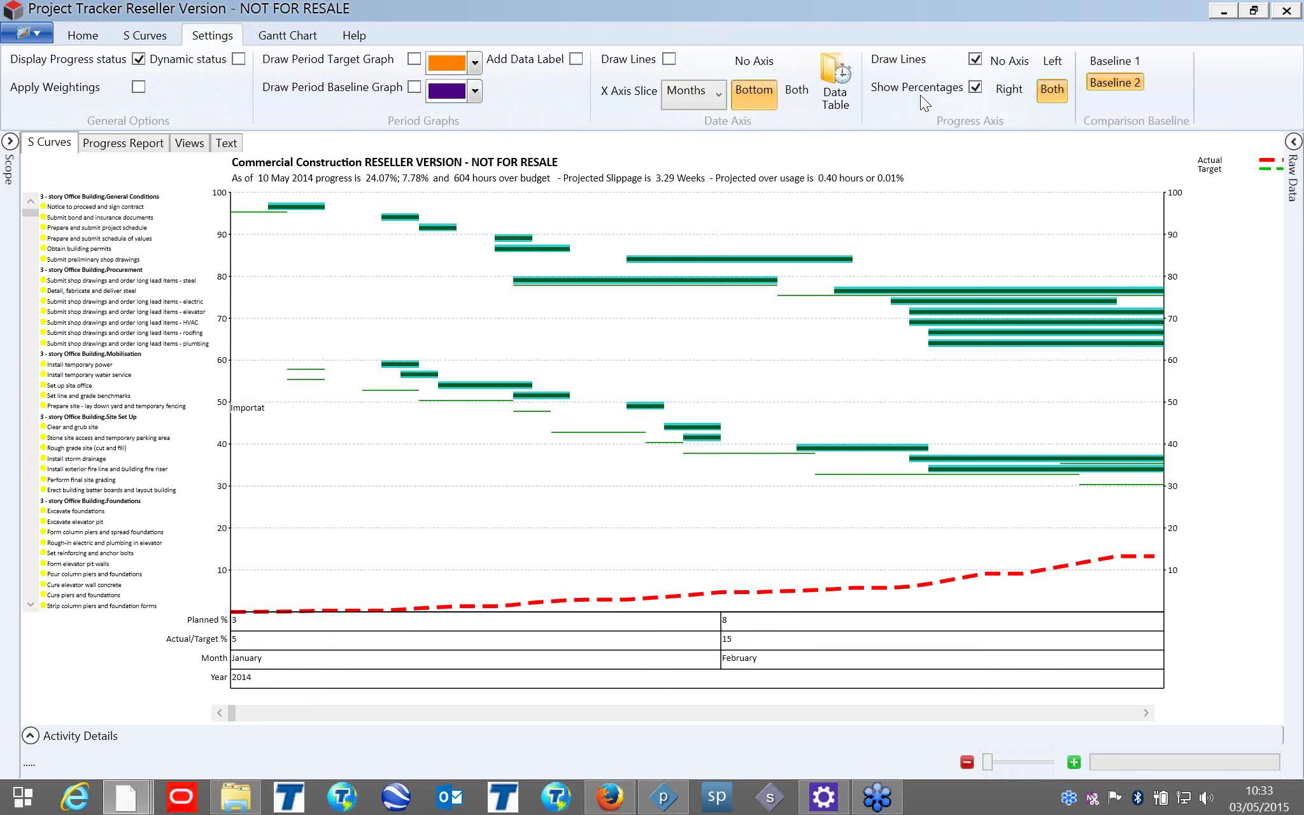
left_click(140, 38)
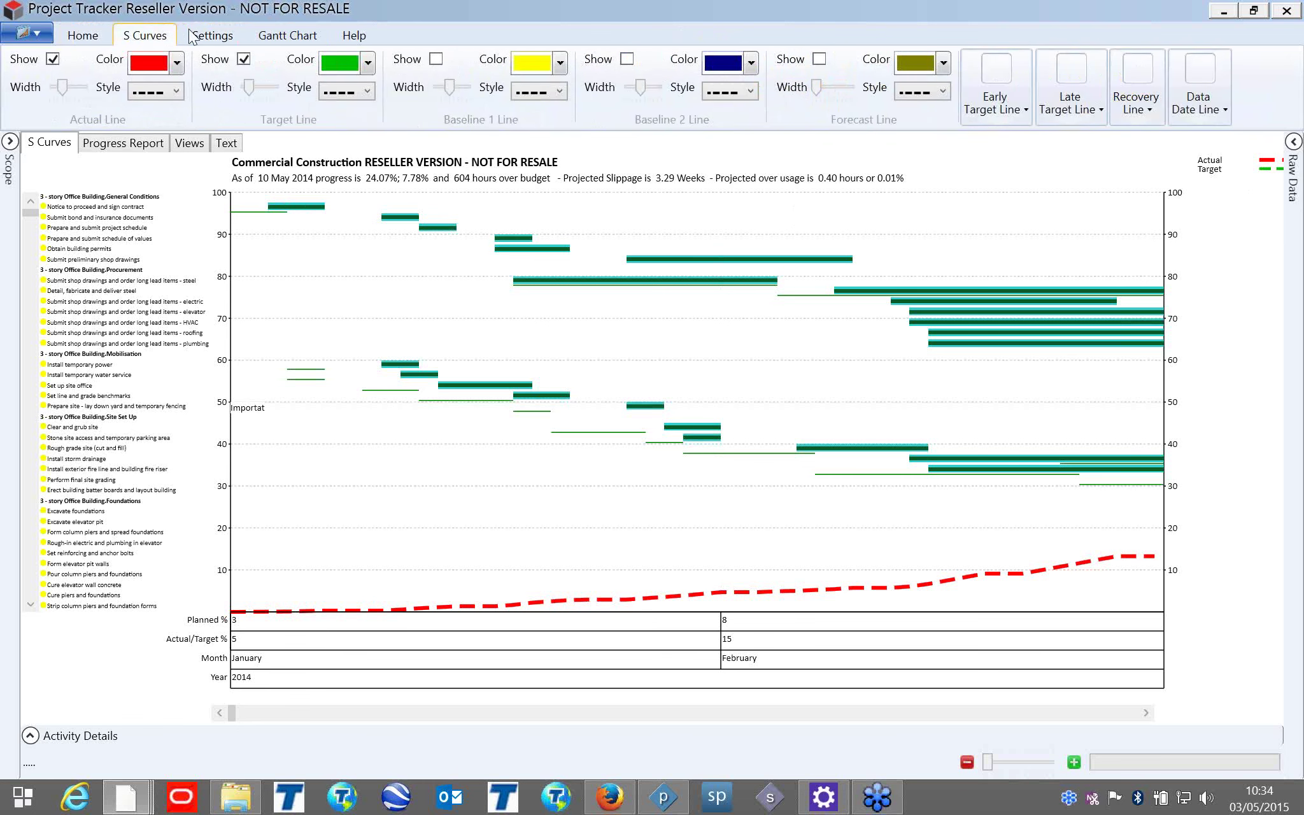
left_click(318, 35)
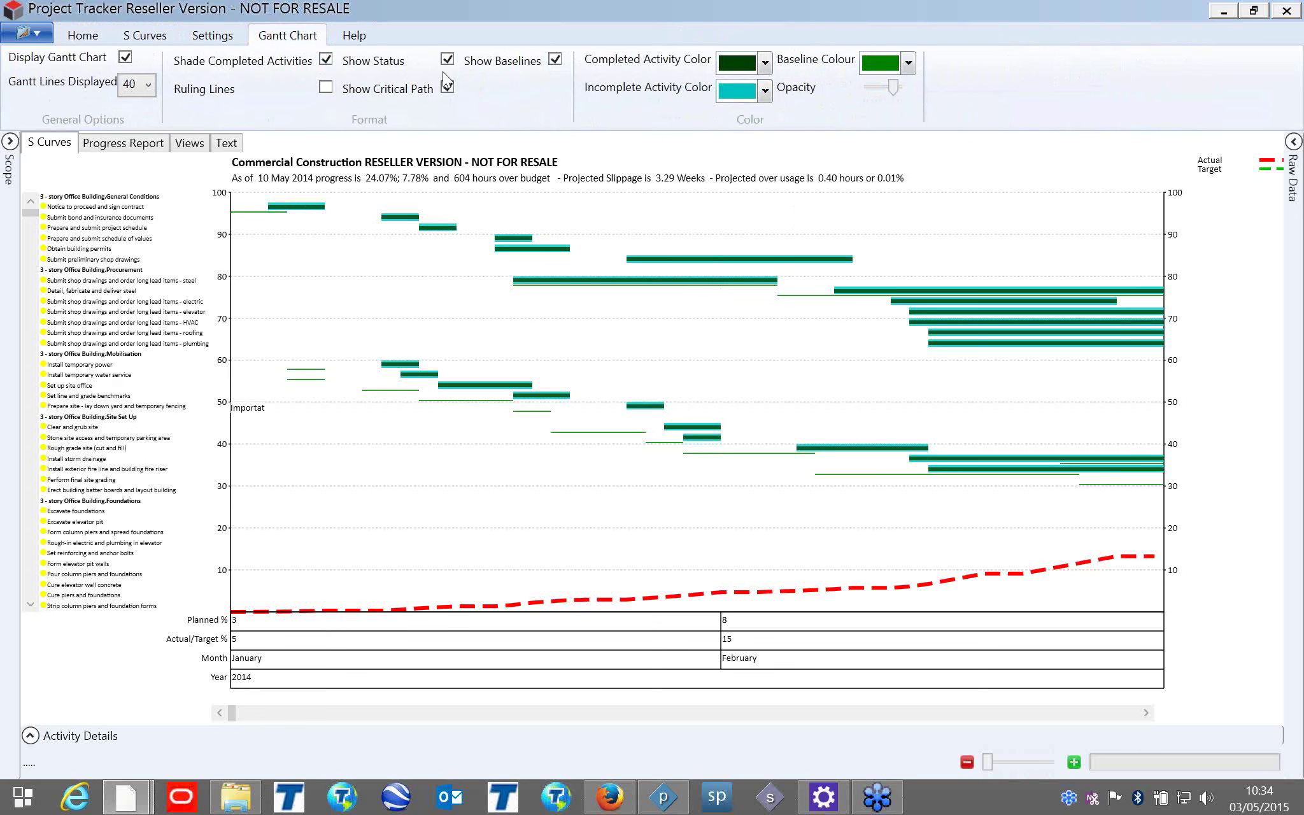
left_click(552, 57)
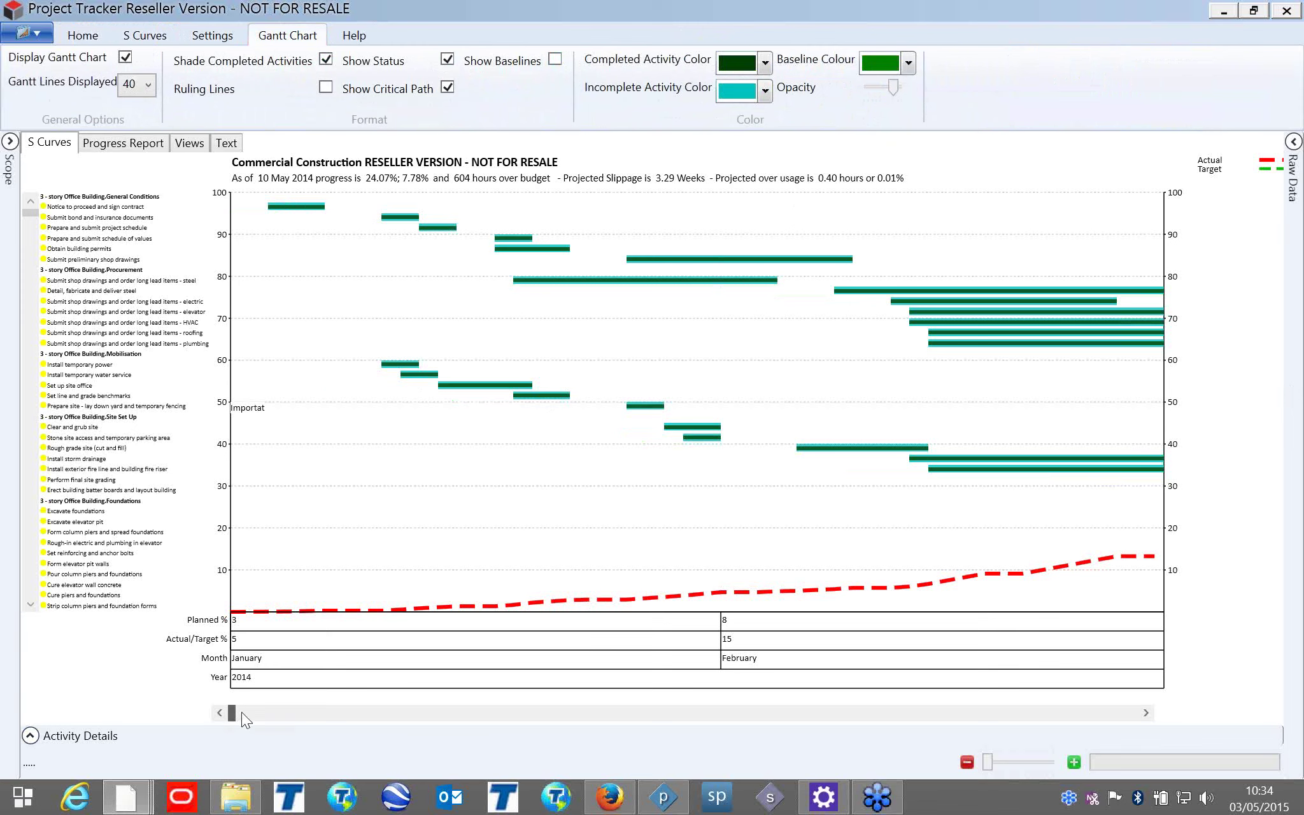
Look along the enlarged timeline between February and June 2014, and close the program without saving the data.
left_click(446, 713)
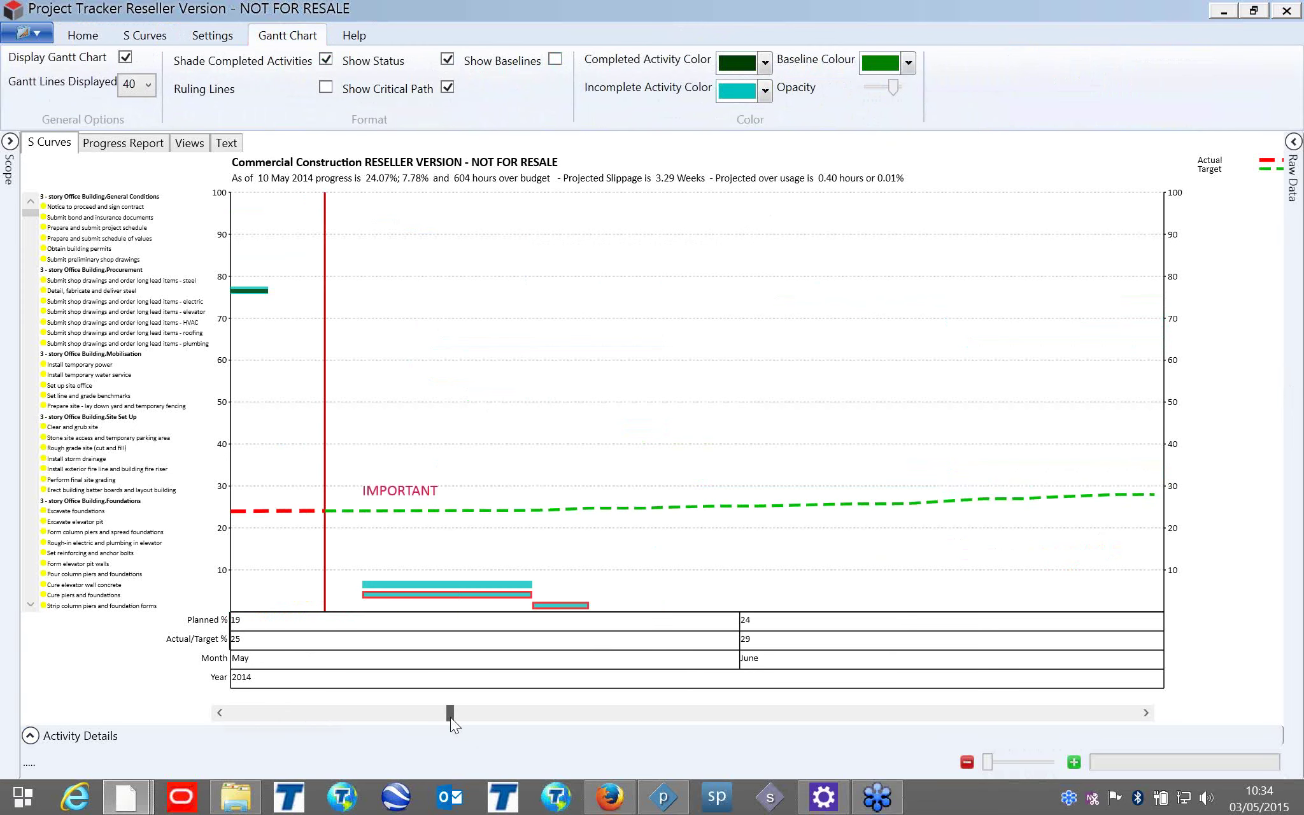
left_click_drag(414, 714, 318, 713)
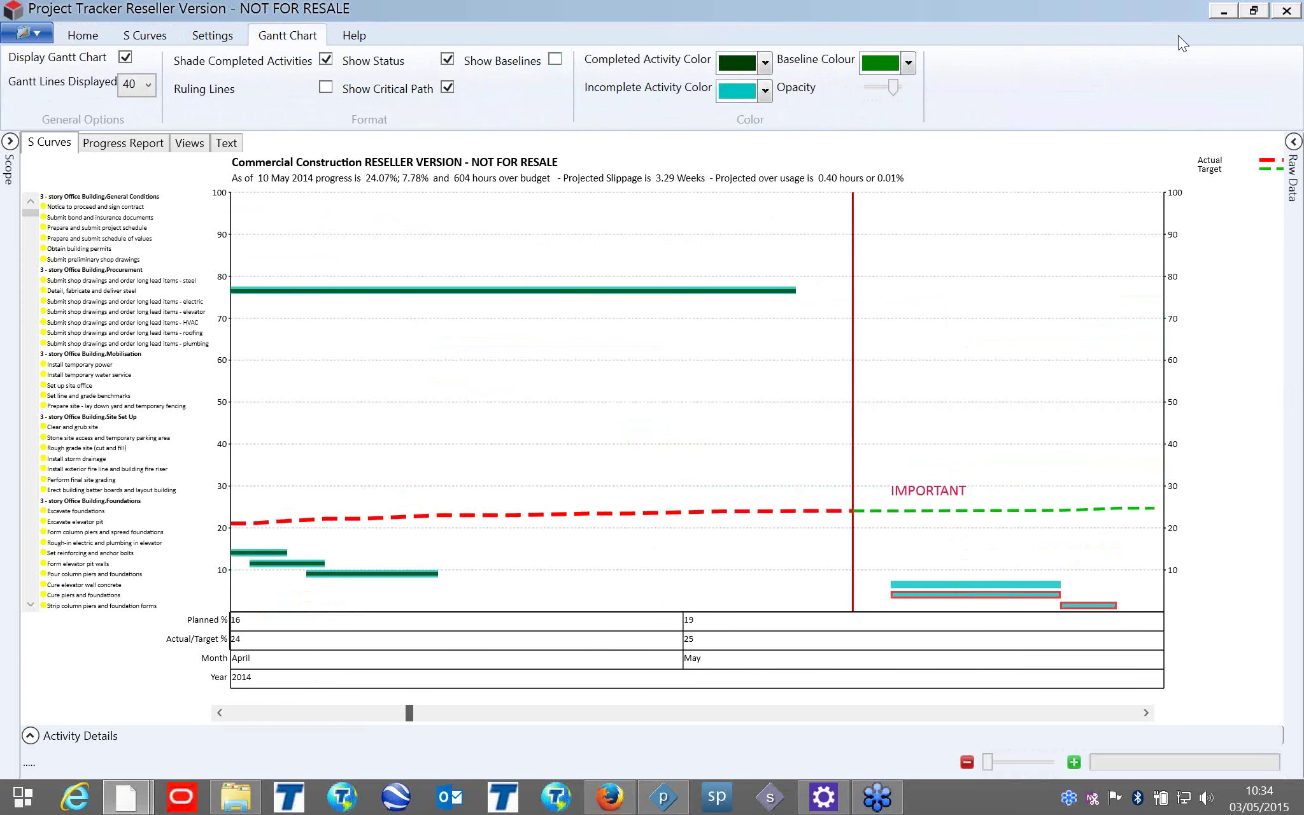
left_click(1286, 12)
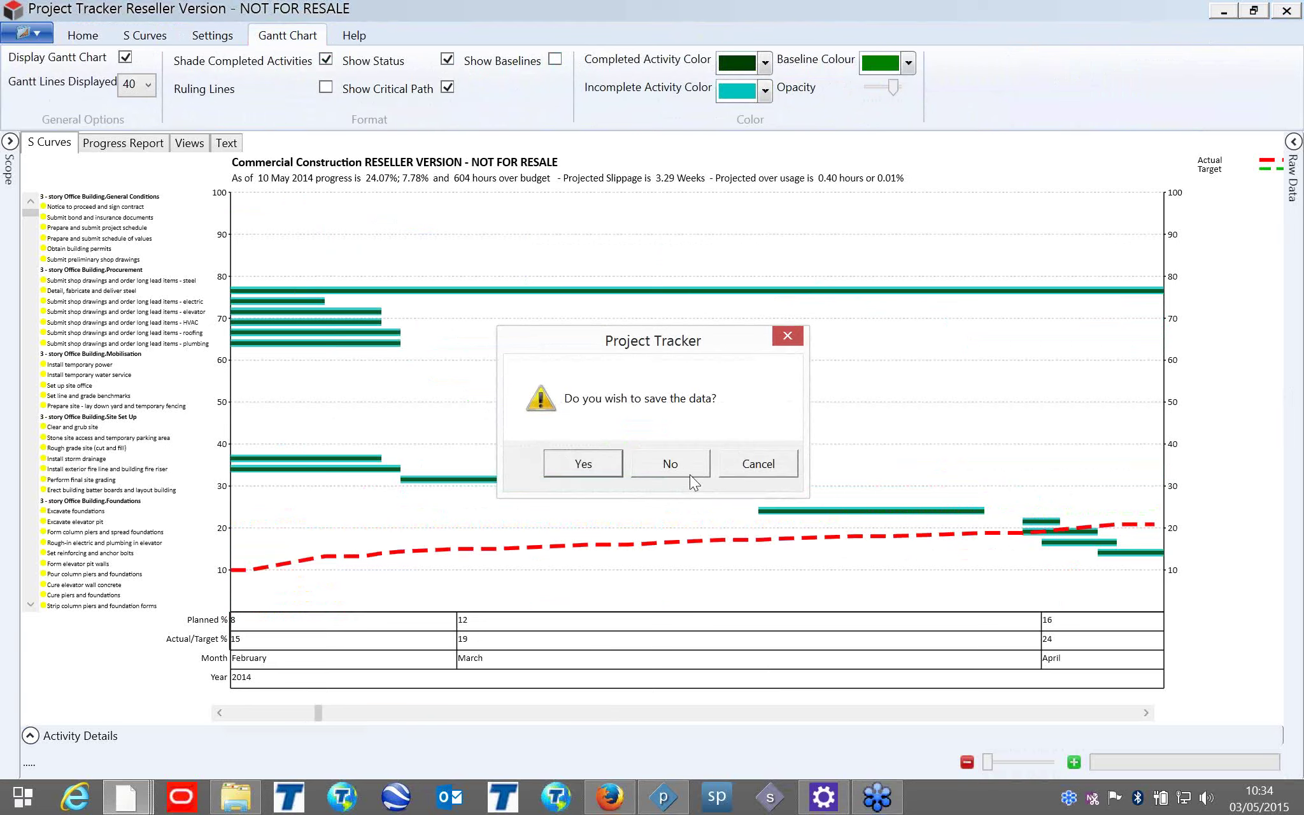
left_click(683, 464)
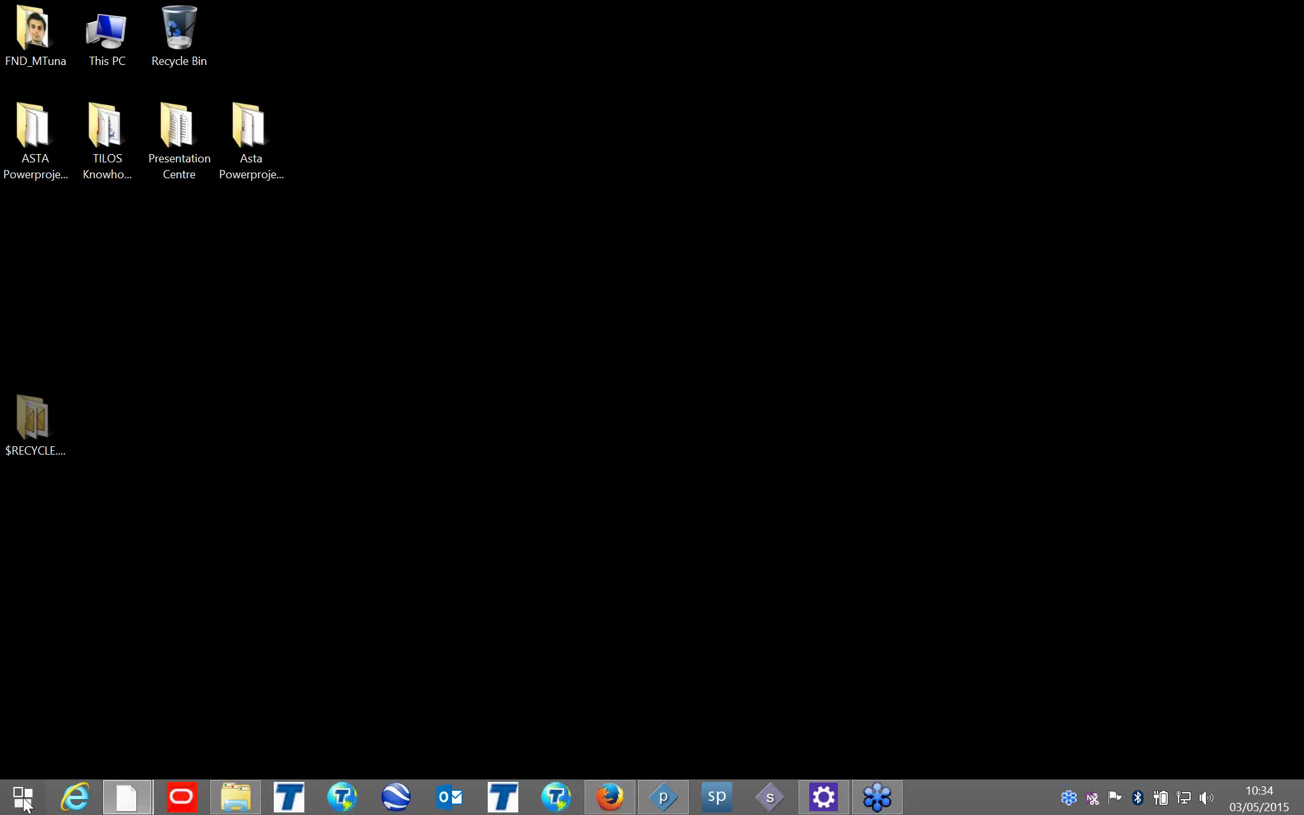